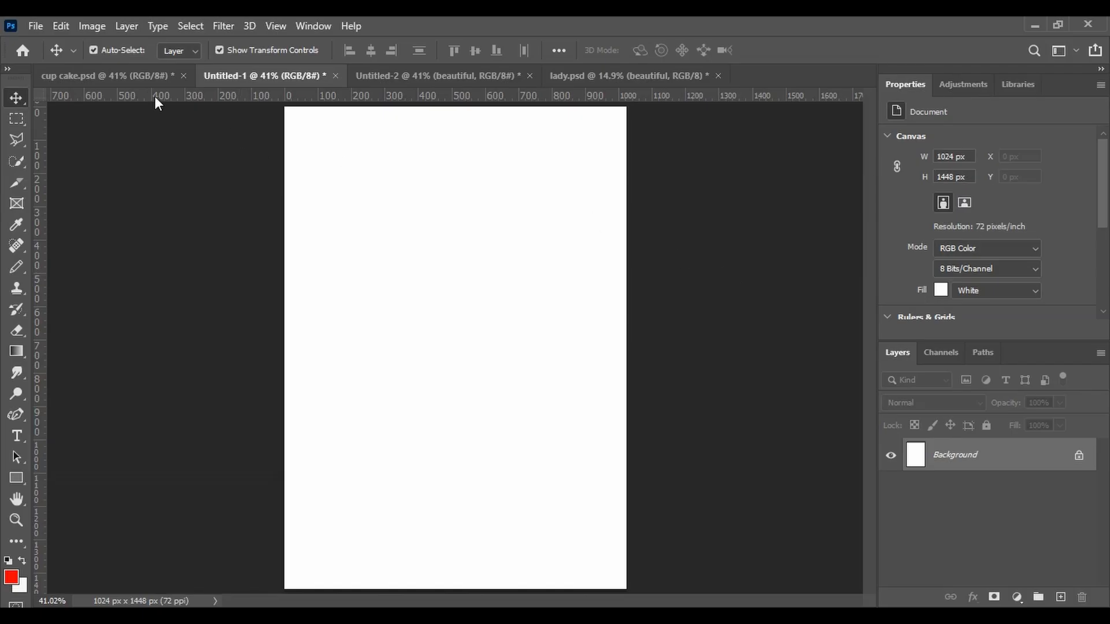
# Add a solid color fill layer to the blank document with the color d87fa8
pyautogui.click(147, 81)
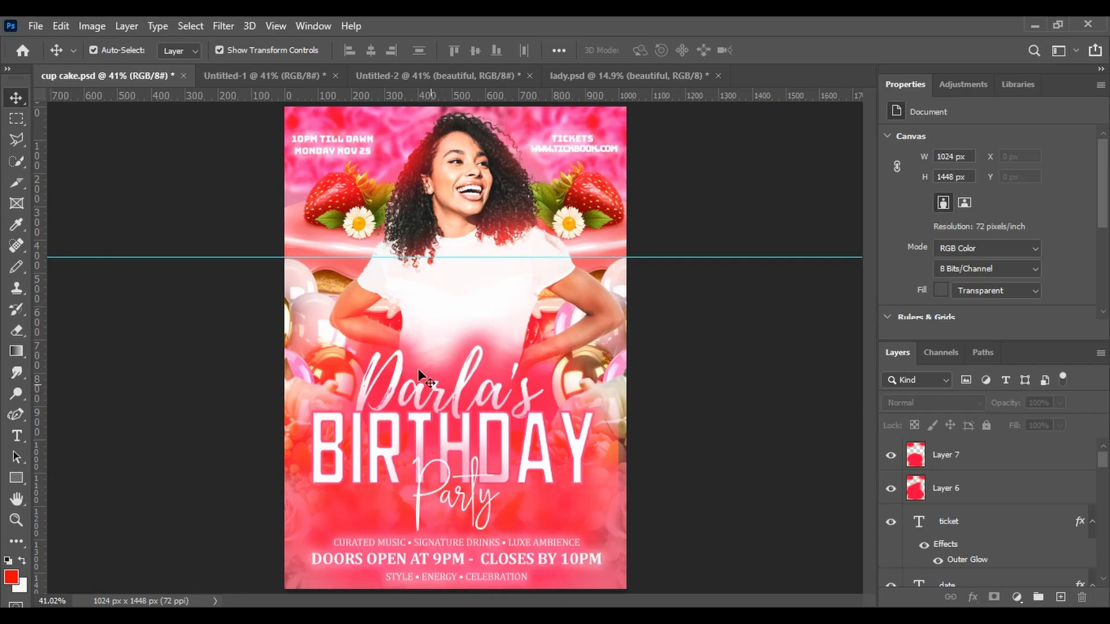
pyautogui.click(276, 67)
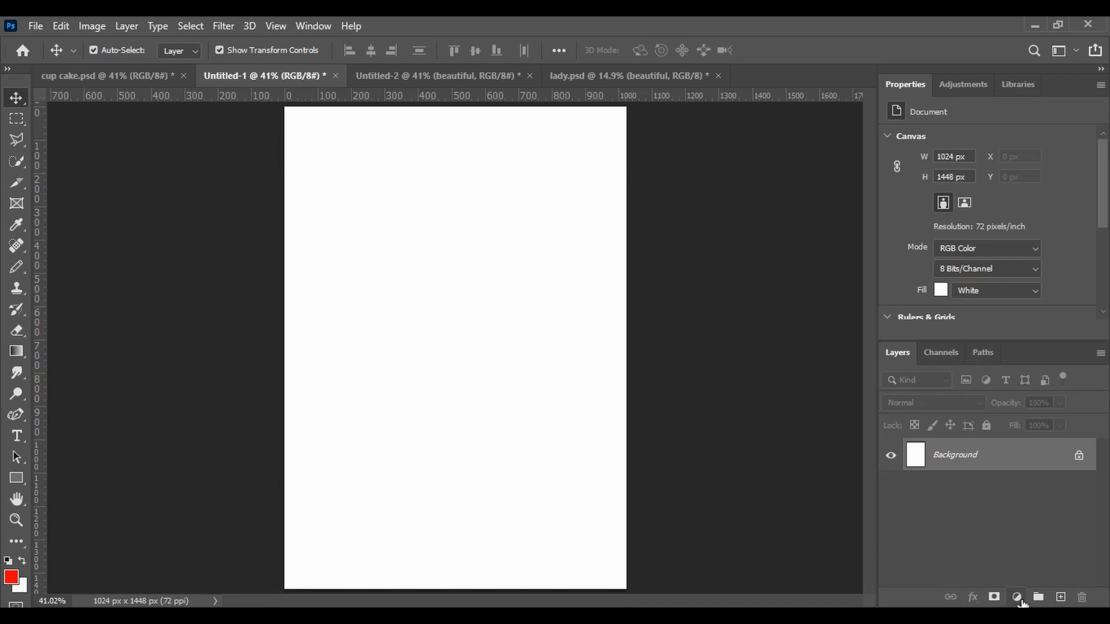
pyautogui.click(1019, 598)
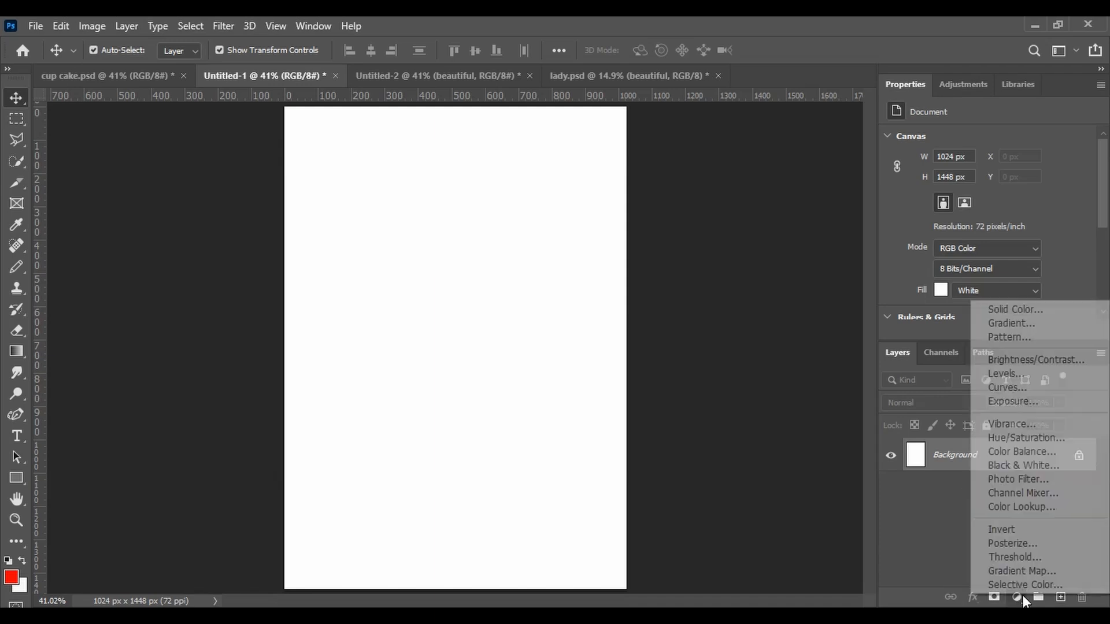
pyautogui.click(1042, 311)
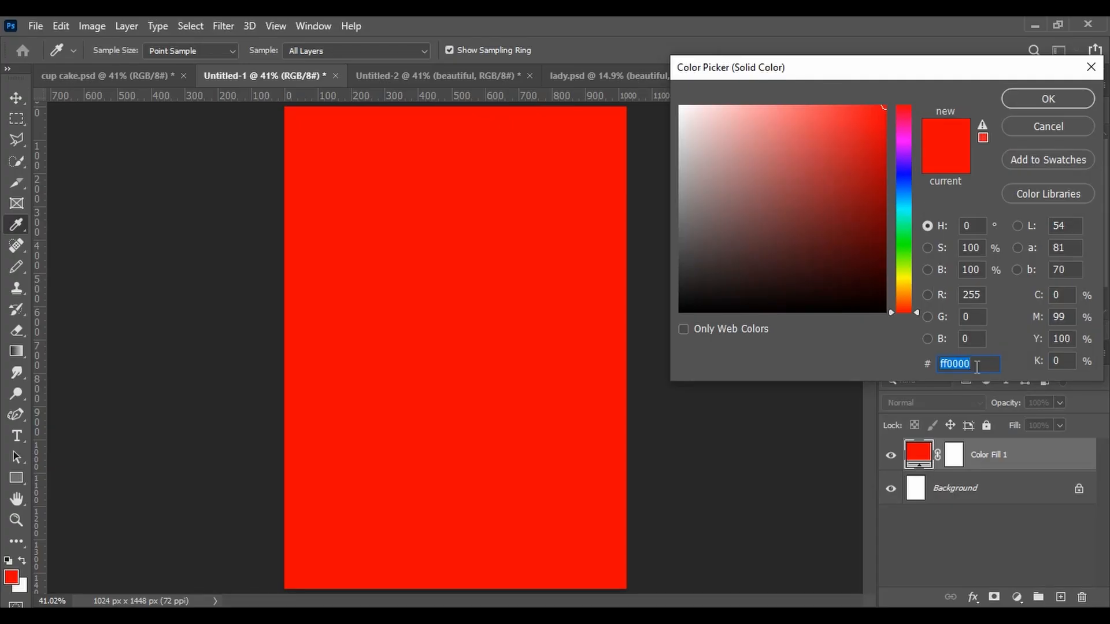
pyautogui.write('d8')
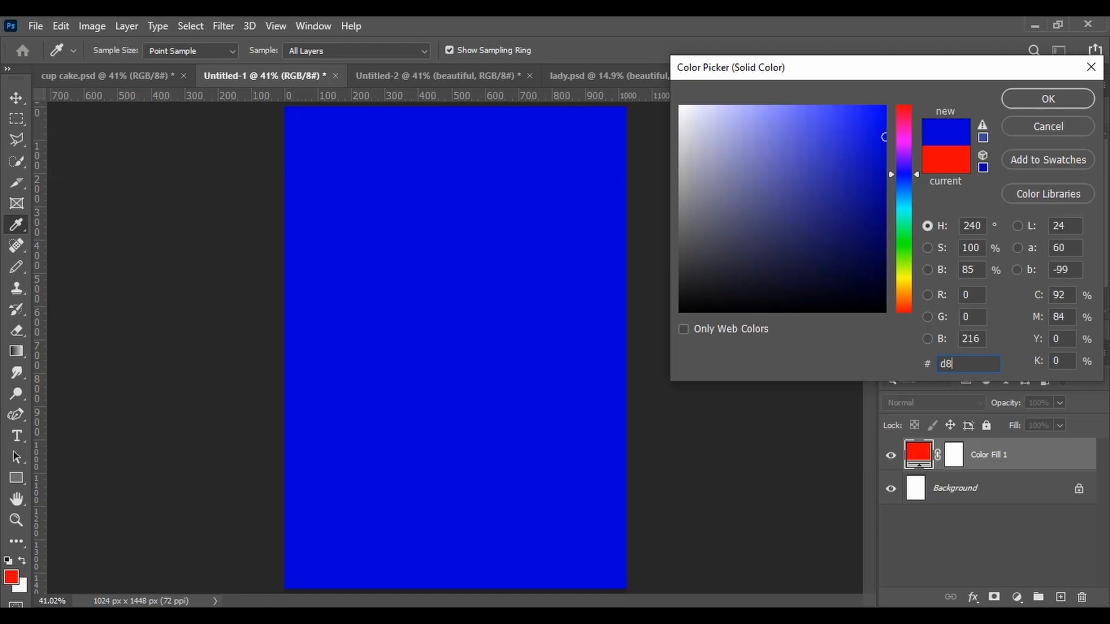
pyautogui.write('7fa8')
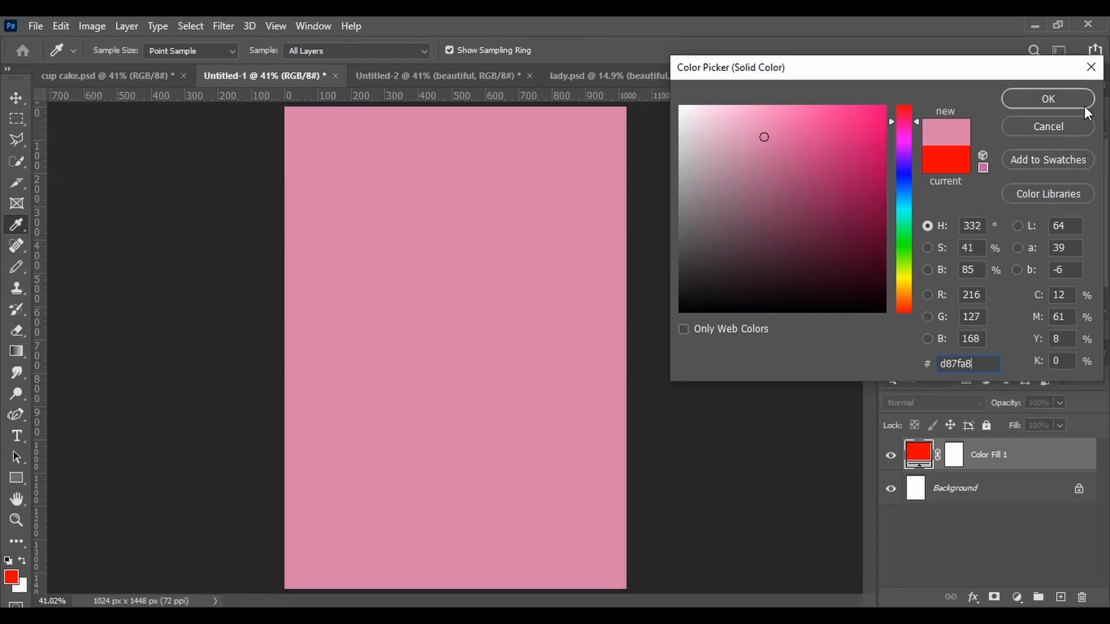
pyautogui.click(1070, 99)
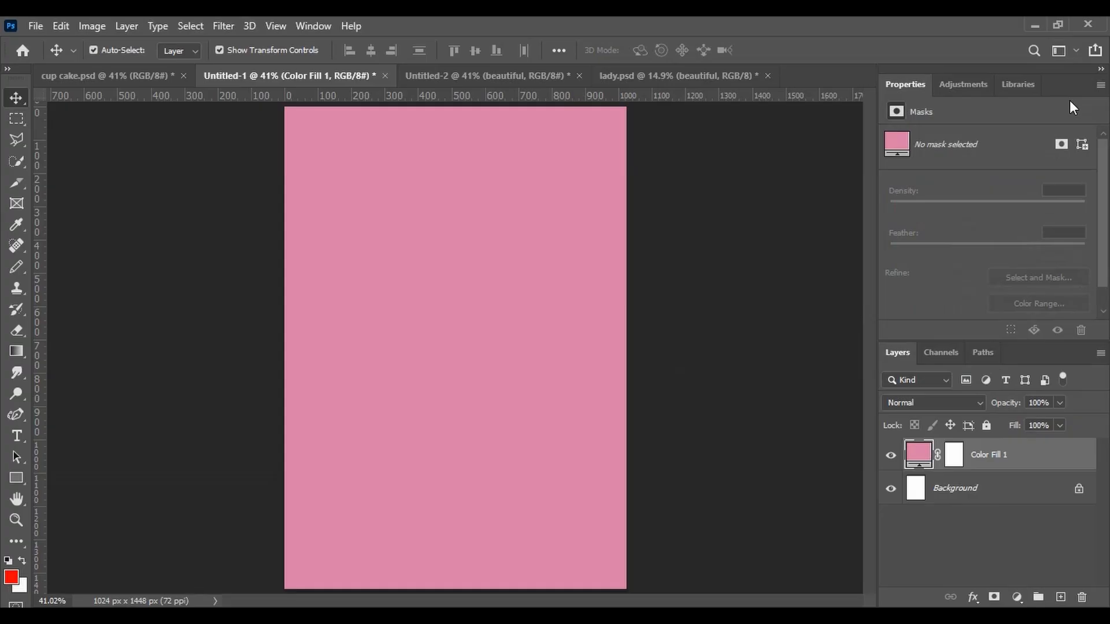
# Move the 'top and bottom flower' layer from Untitled-2 into the new document, aligned to the canvas, and delete the original
pyautogui.click(515, 71)
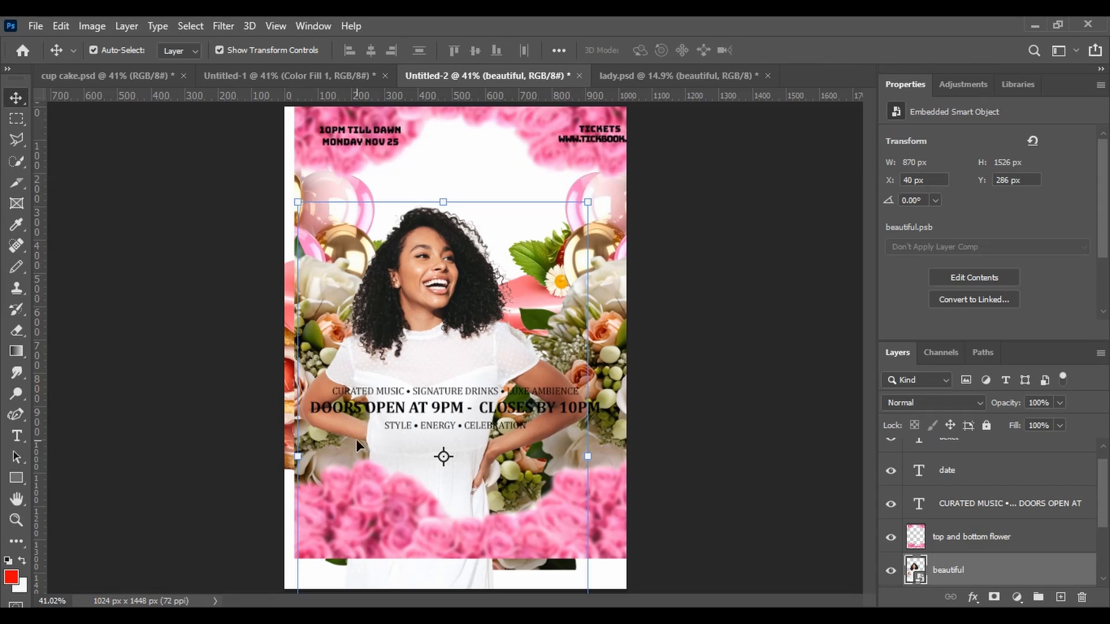
pyautogui.click(954, 539)
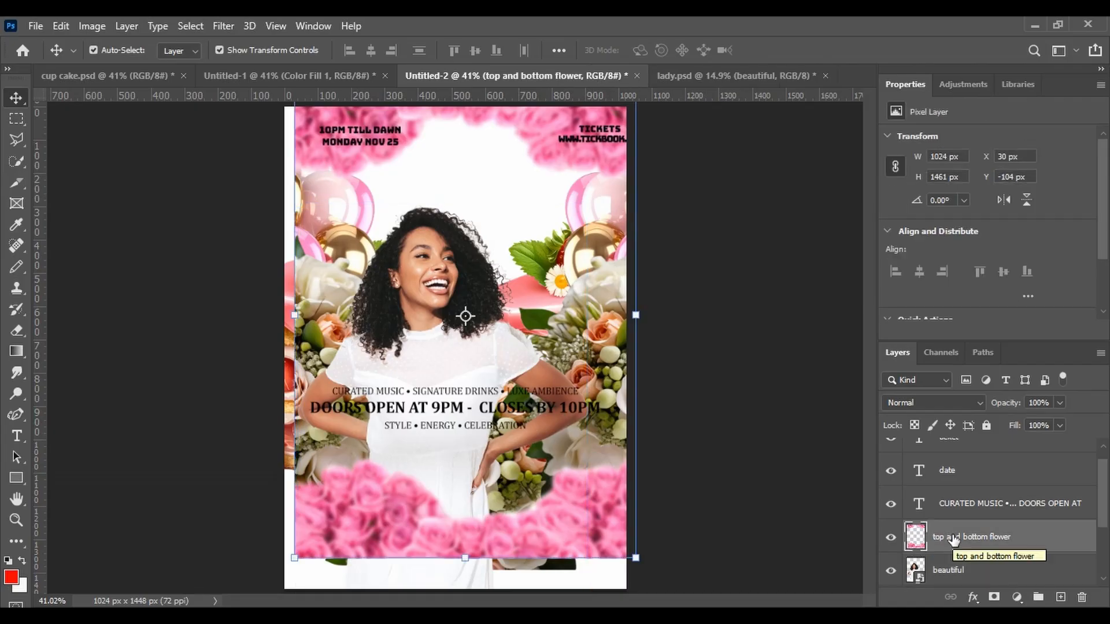
pyautogui.moveTo(954, 539); pyautogui.dragTo(407, 252)
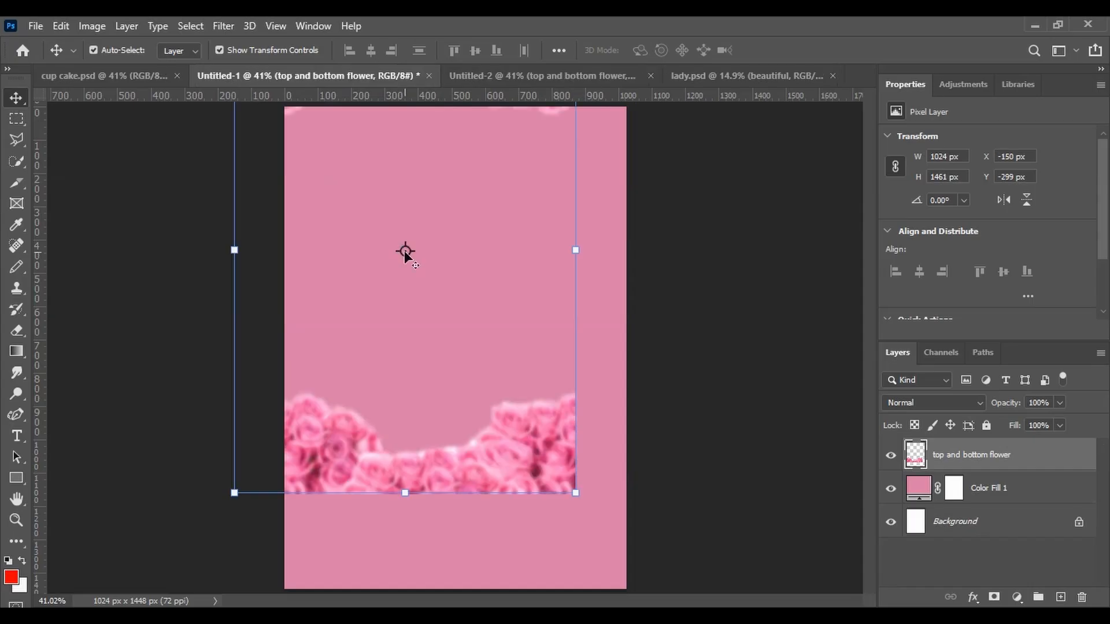
pyautogui.moveTo(482, 460); pyautogui.dragTo(532, 560)
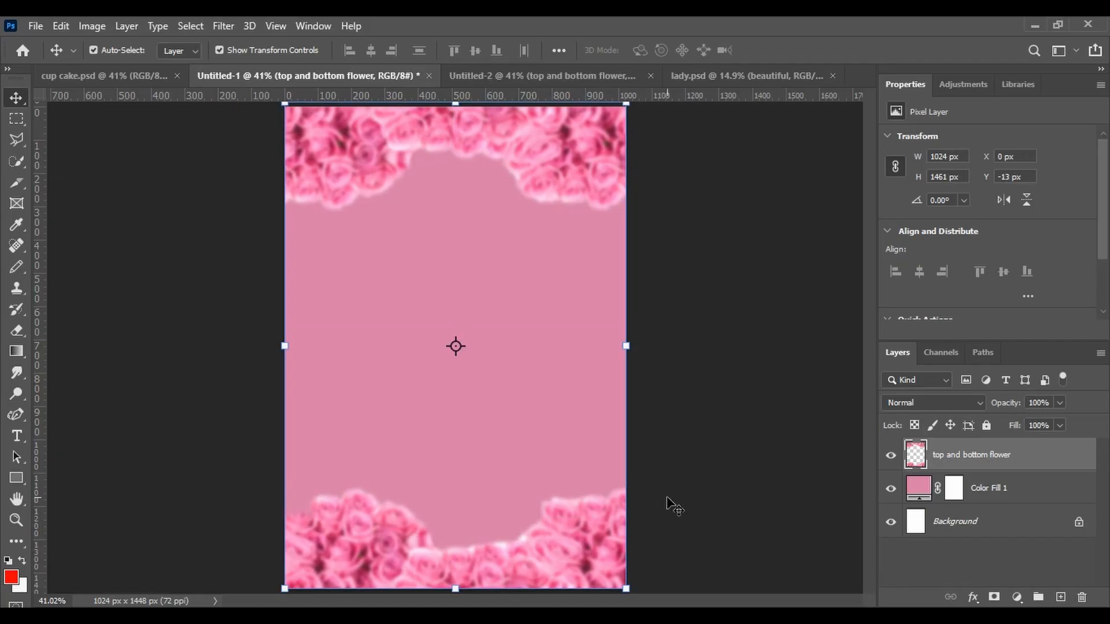
pyautogui.click(582, 79)
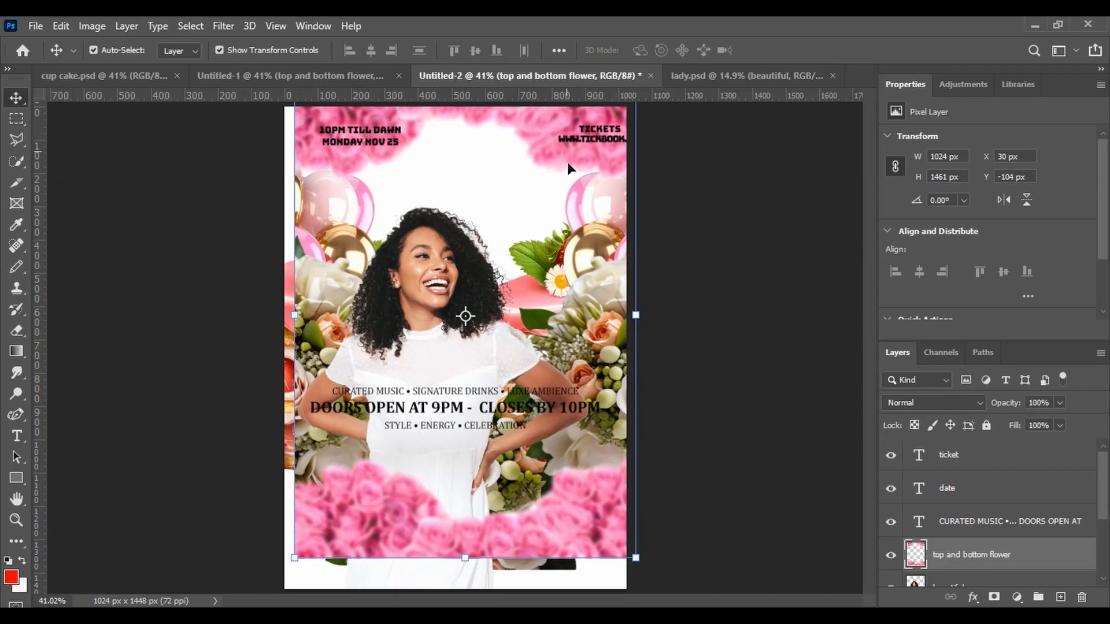
pyautogui.press('Delete')
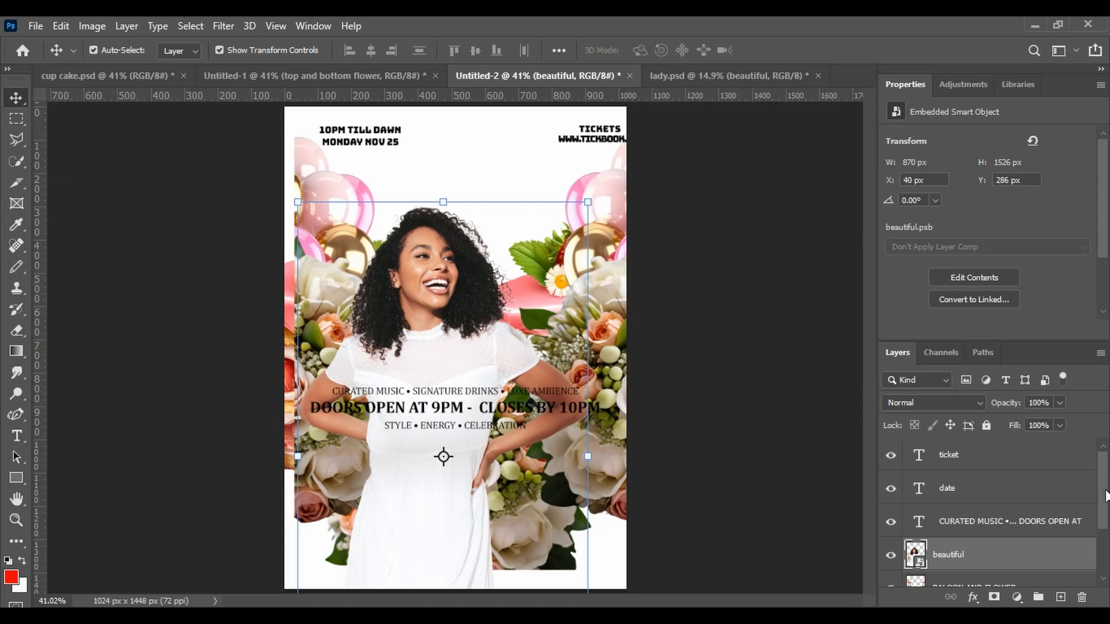
# Copy the 'BALOON AND FLOWER' layer from Untitled-2 into the new document, aligned to the canvas's bottom edge
pyautogui.scroll(-2, 1099, 509)
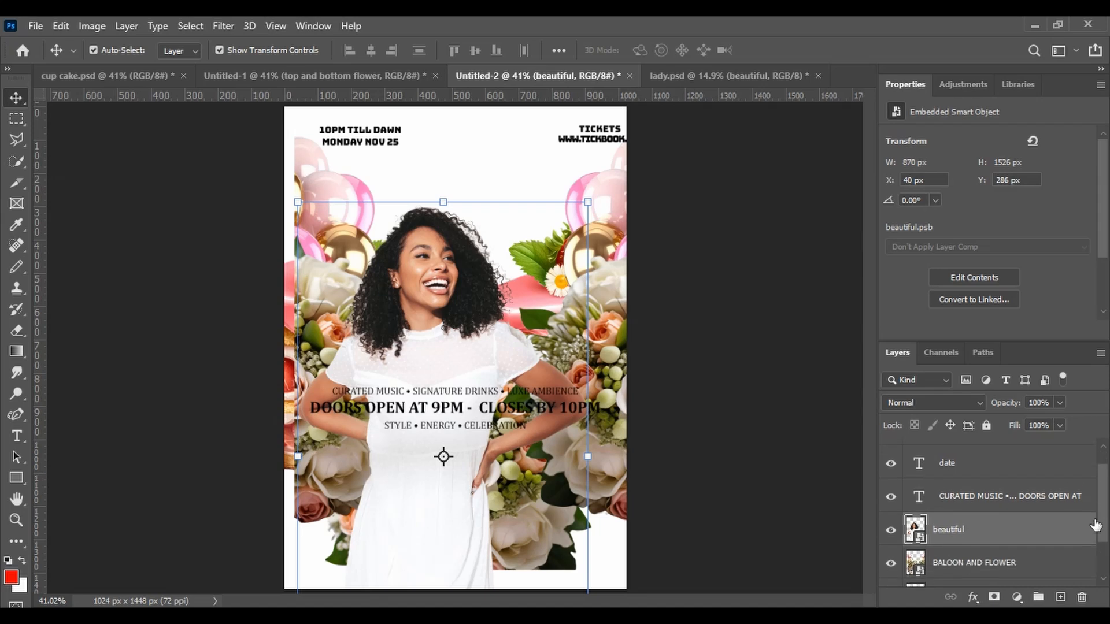
pyautogui.click(1033, 563)
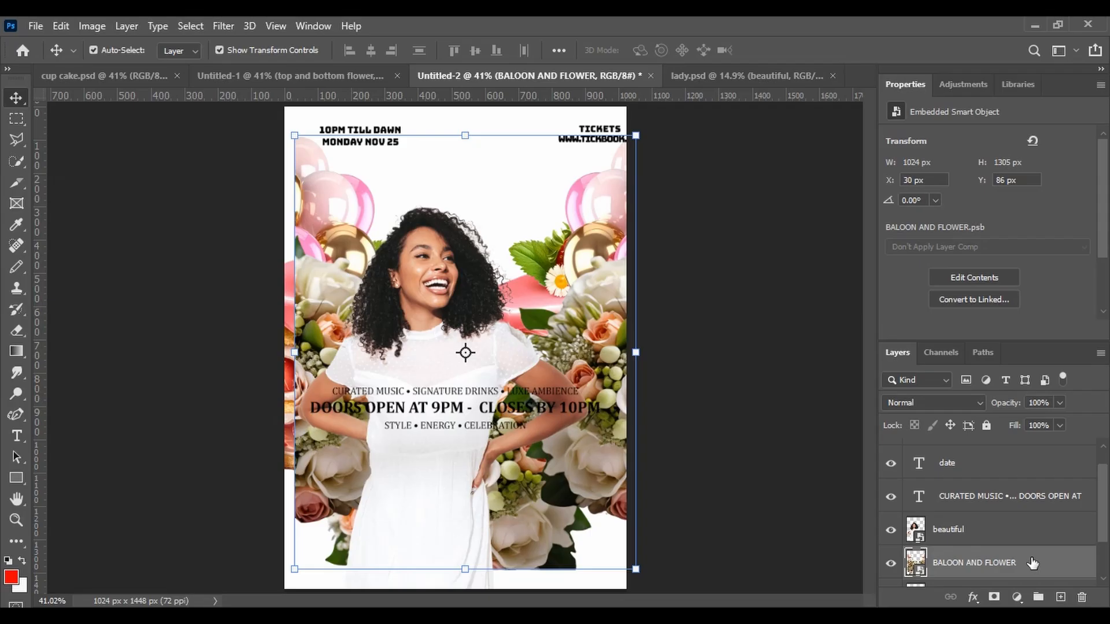
pyautogui.moveTo(1033, 562); pyautogui.dragTo(446, 497)
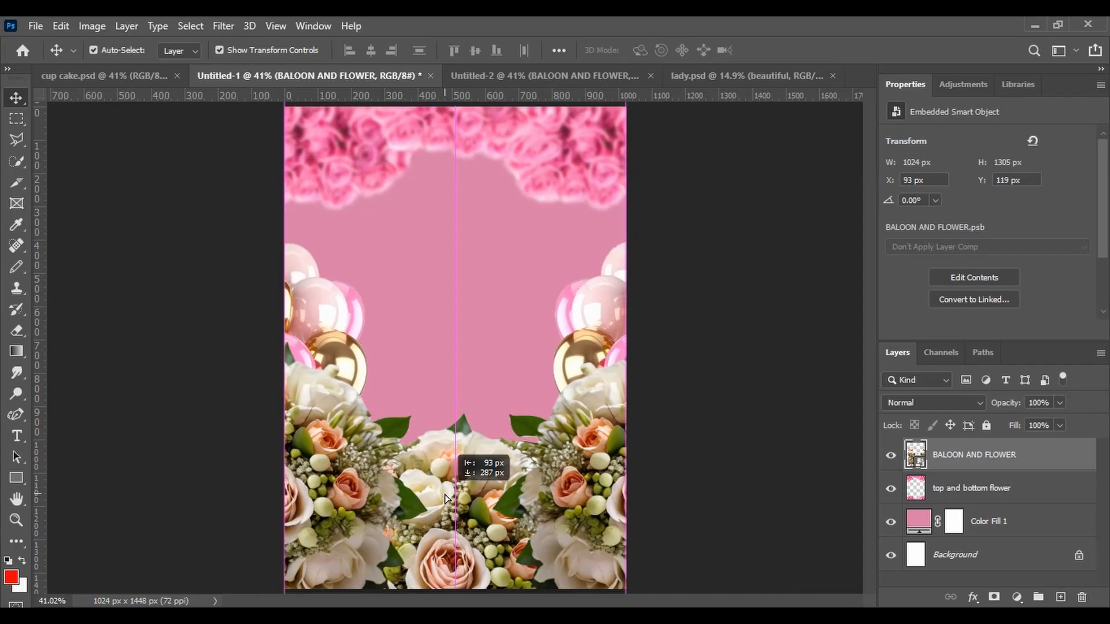
pyautogui.moveTo(445, 496); pyautogui.dragTo(446, 497)
pyautogui.click(696, 467)
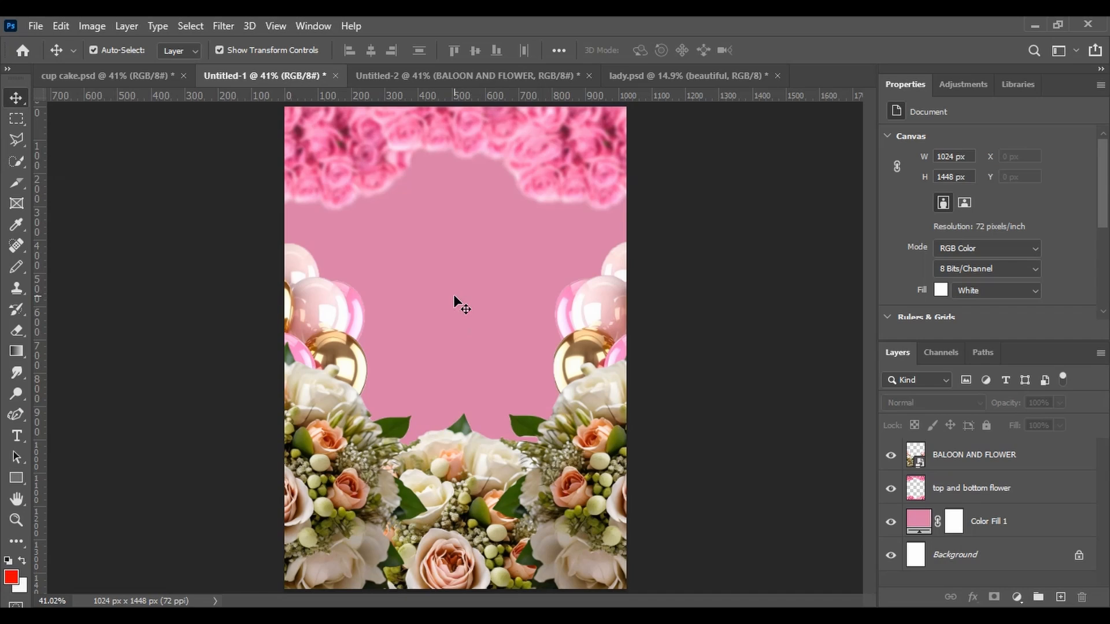
# Convert the 'top and bottom flower' layer to a smart object
pyautogui.rightClick(946, 456)
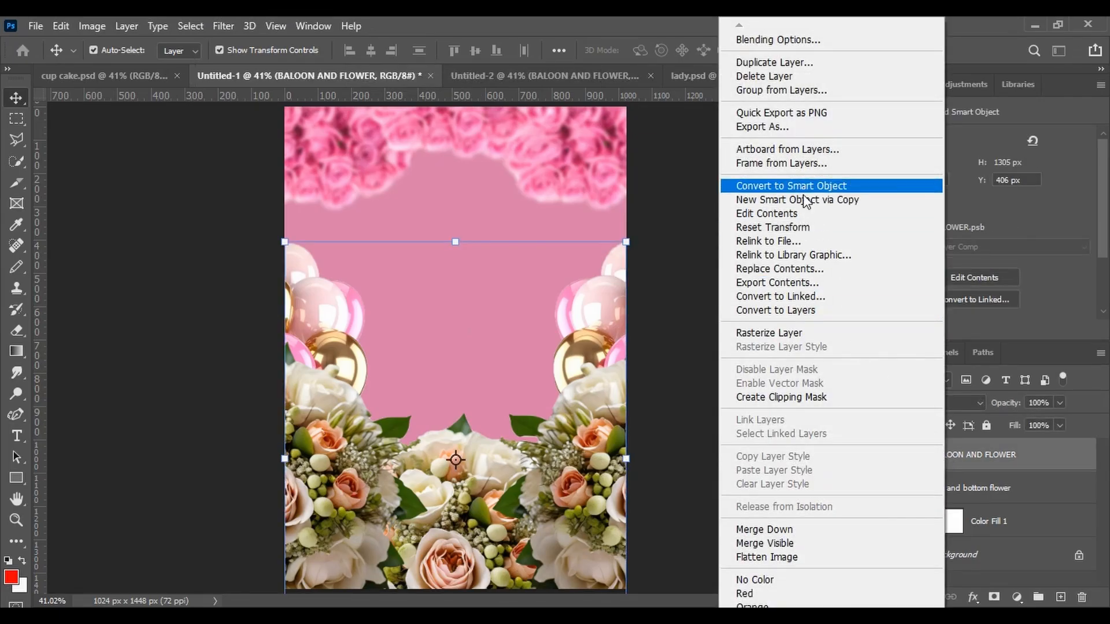
pyautogui.click(1000, 457)
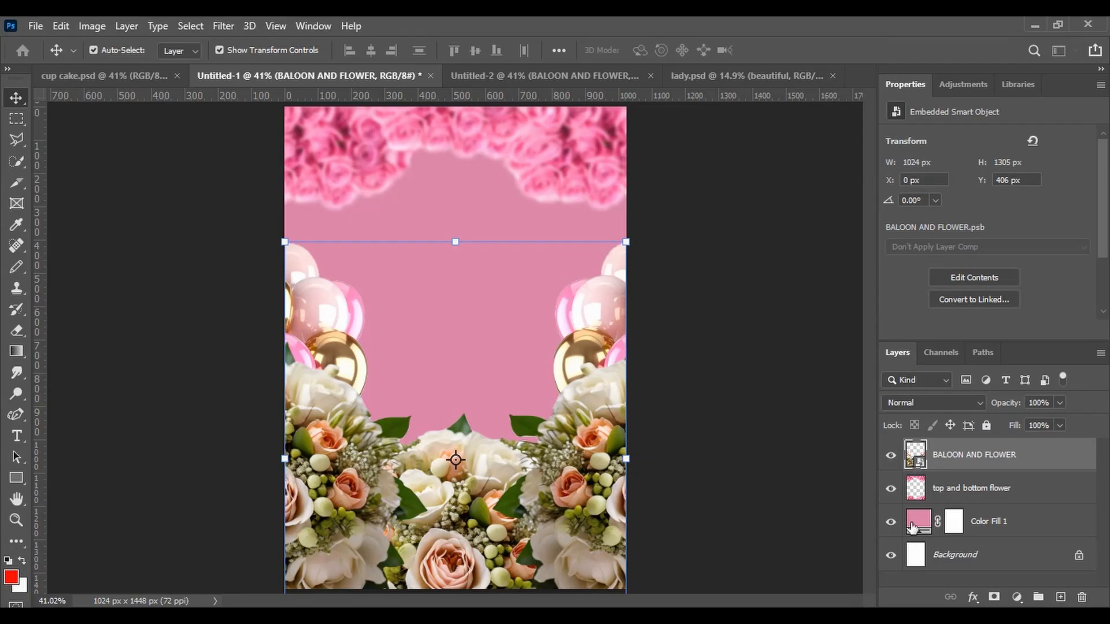
pyautogui.rightClick(914, 498)
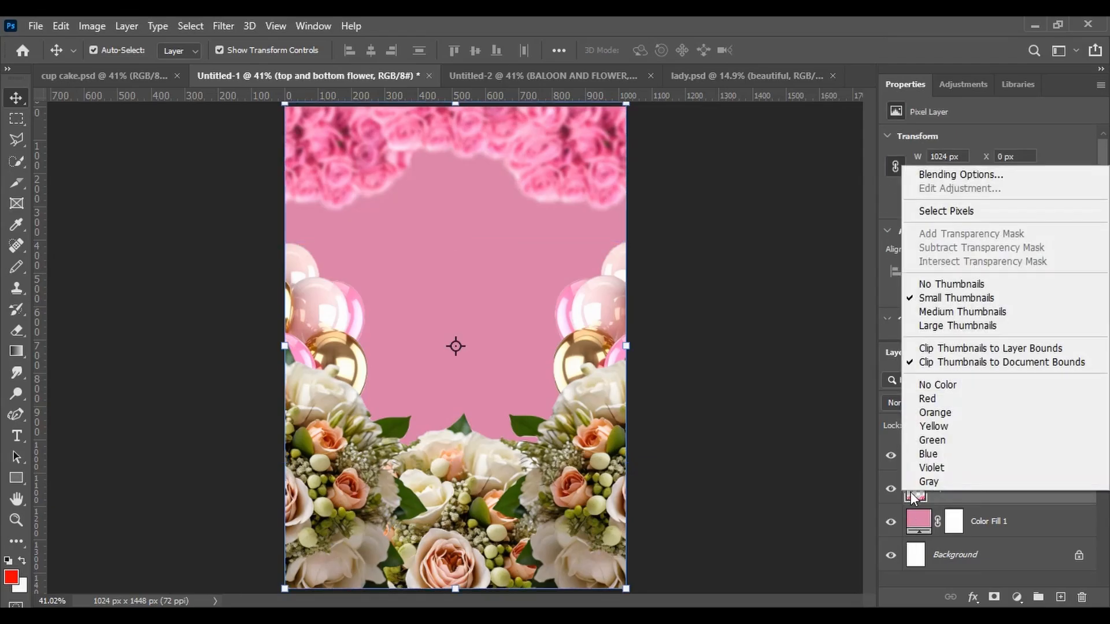
pyautogui.click(1018, 504)
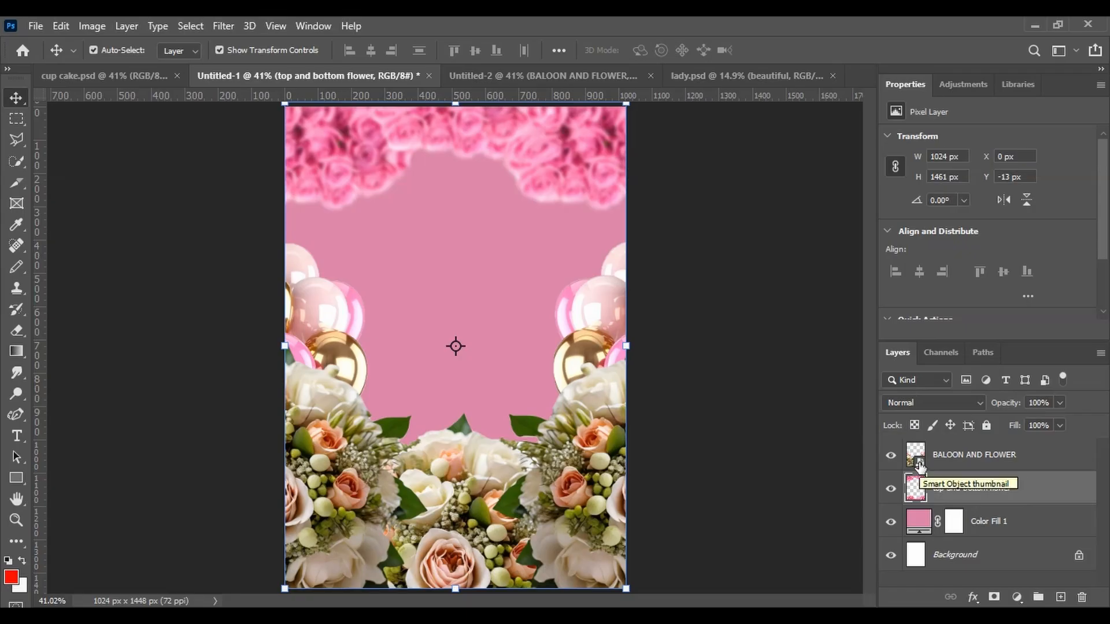
pyautogui.rightClick(974, 498)
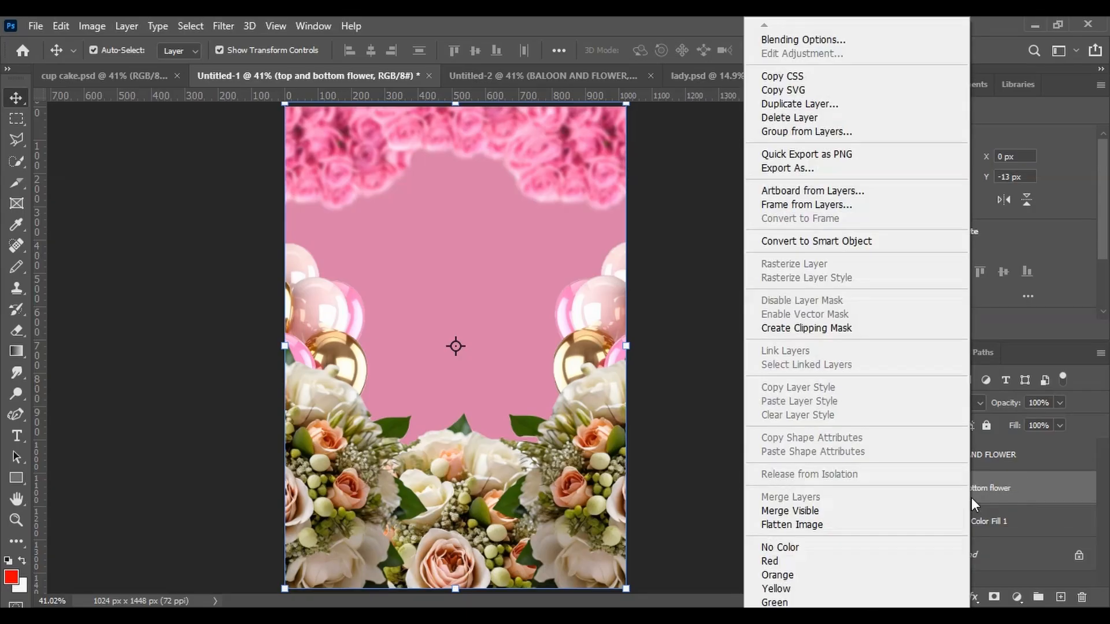
pyautogui.click(852, 242)
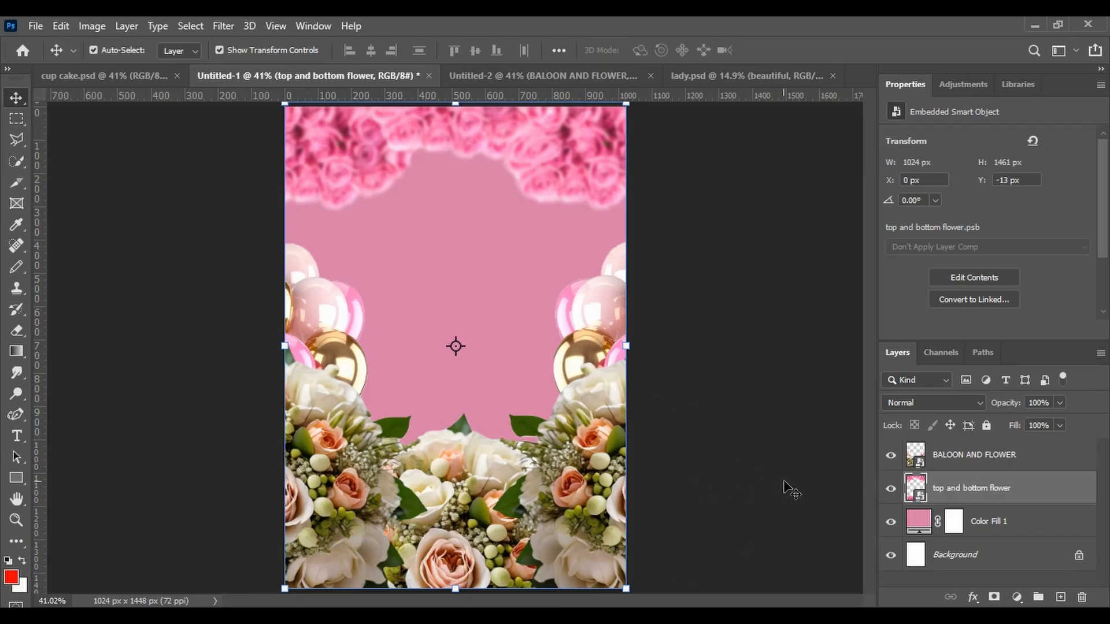
# Apply a Gaussian Blur with a 6.8 pixel radius to the 'BALOON AND FLOWER' layer
pyautogui.click(941, 460)
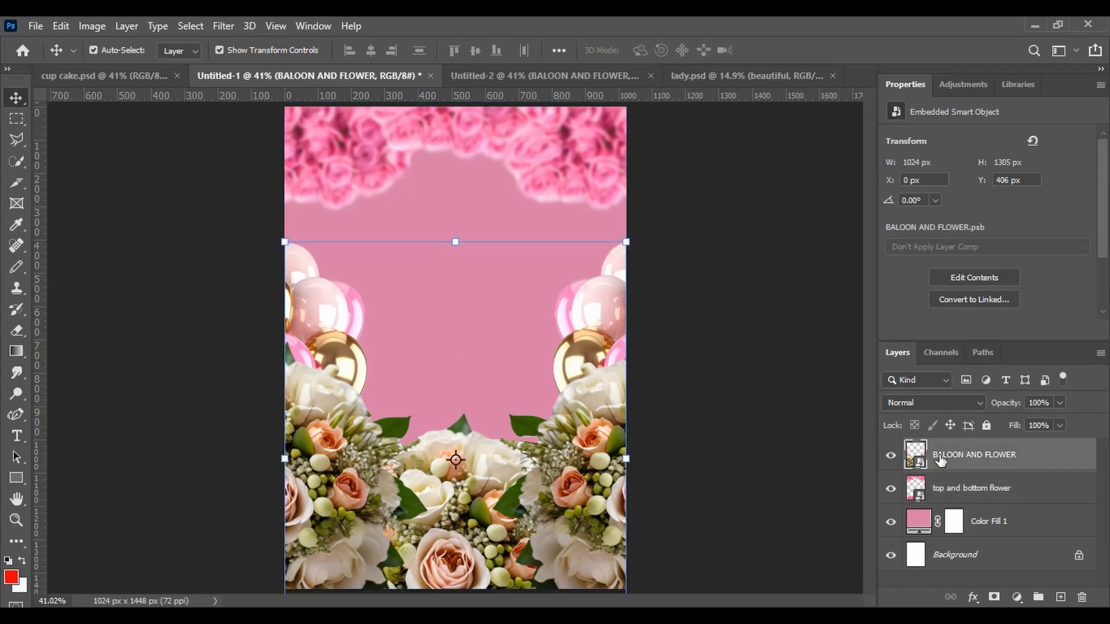
pyautogui.click(220, 26)
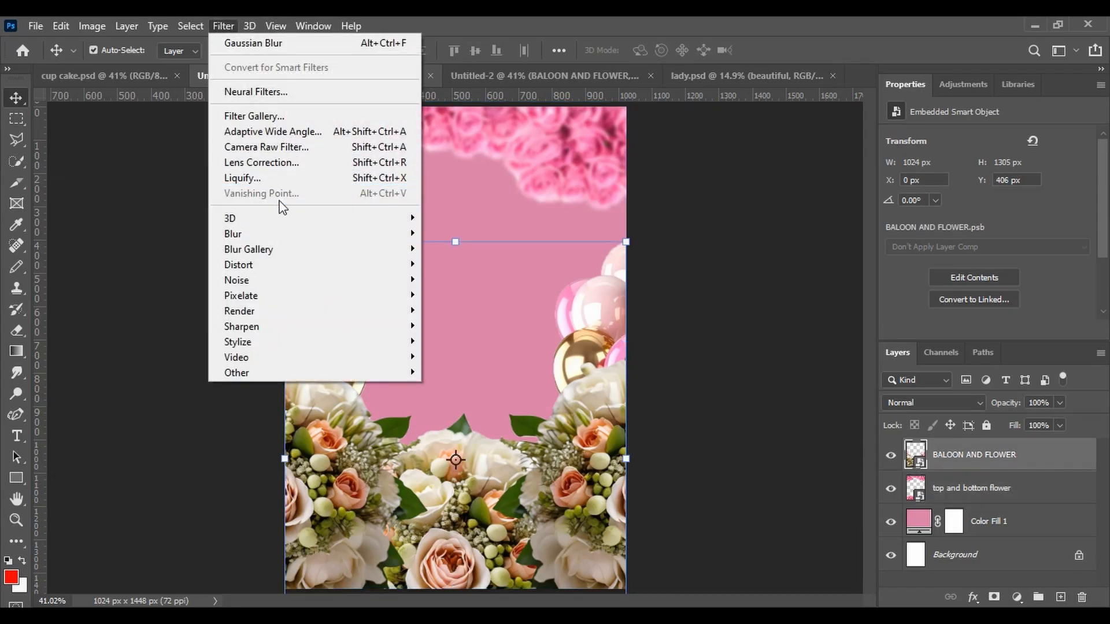
pyautogui.moveTo(390, 230)
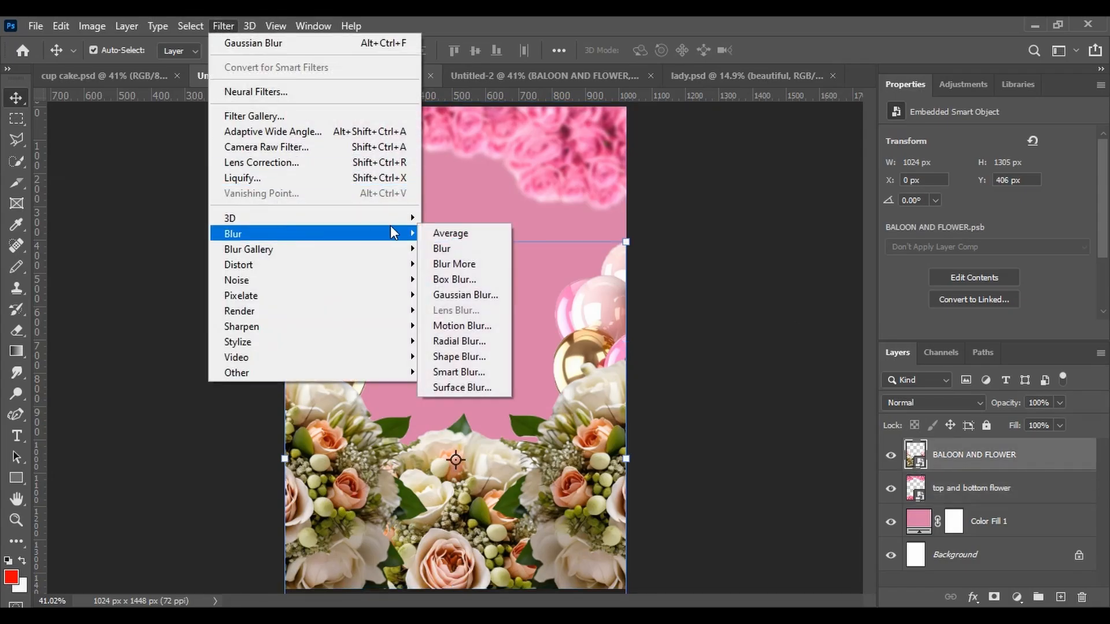
pyautogui.click(466, 295)
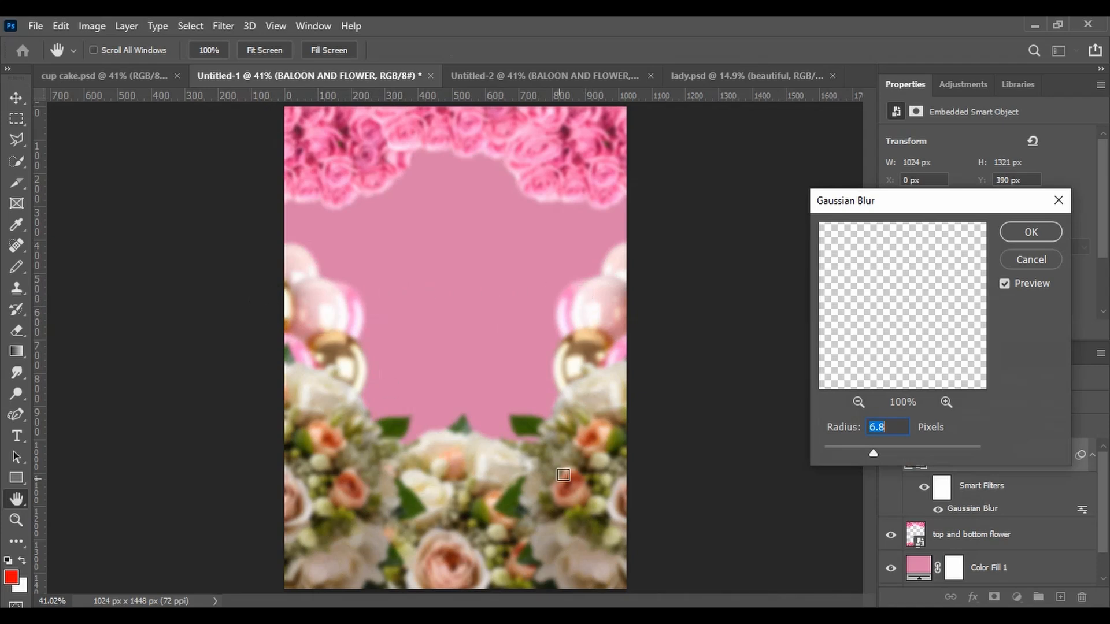
pyautogui.click(1018, 232)
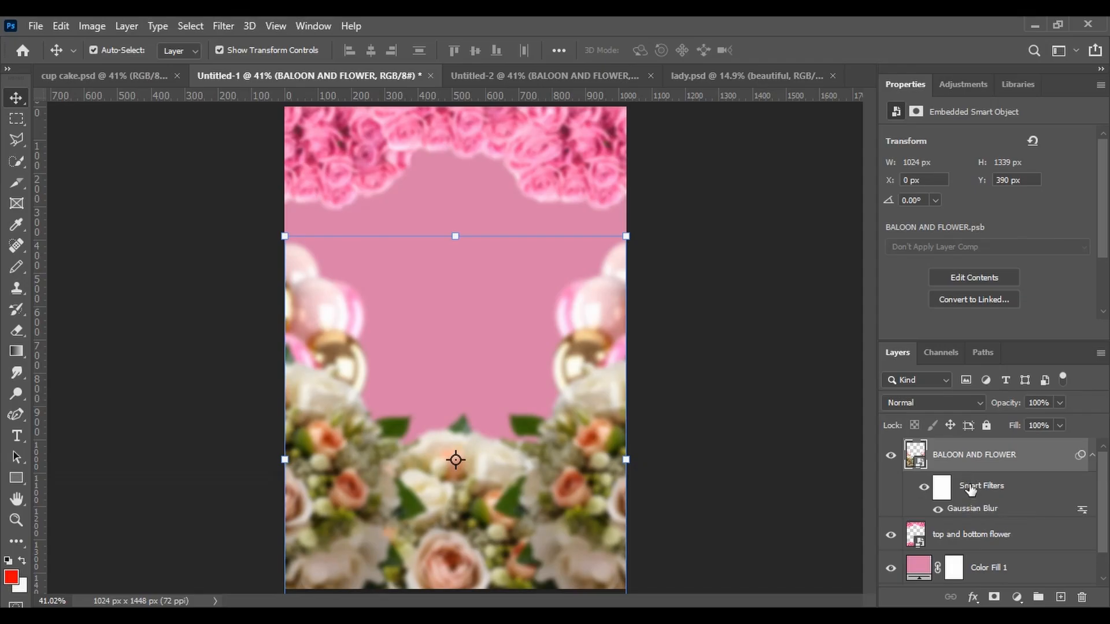
# Invert the blur's filter mask and paint white with a 500 px brush over the bottom flowers to blur only them
pyautogui.click(943, 488)
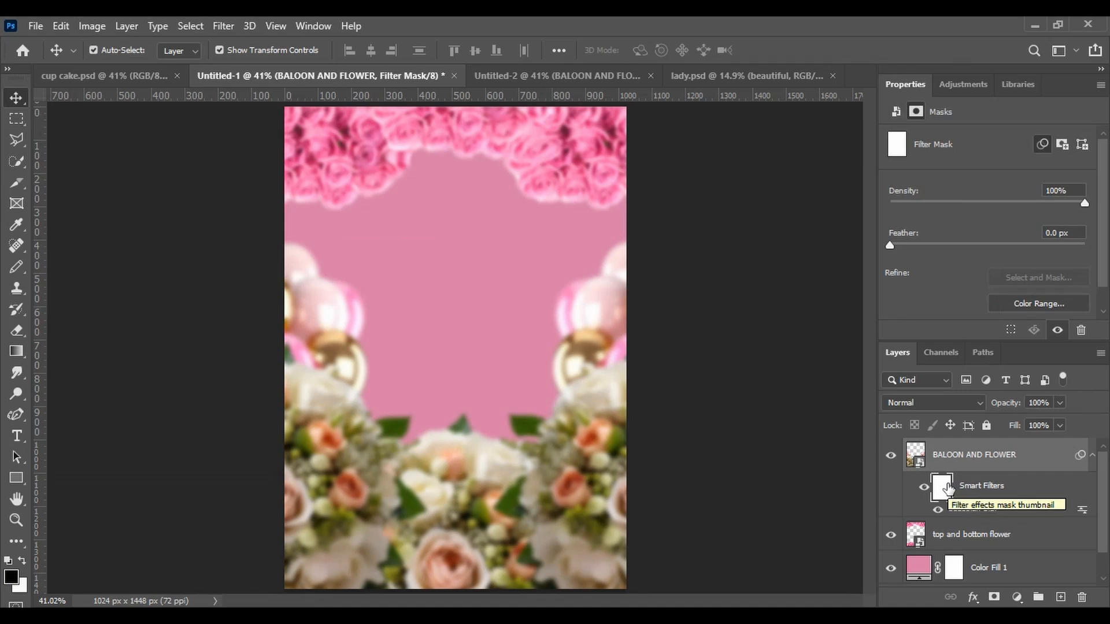
pyautogui.hotkey('ctrl', 'i')
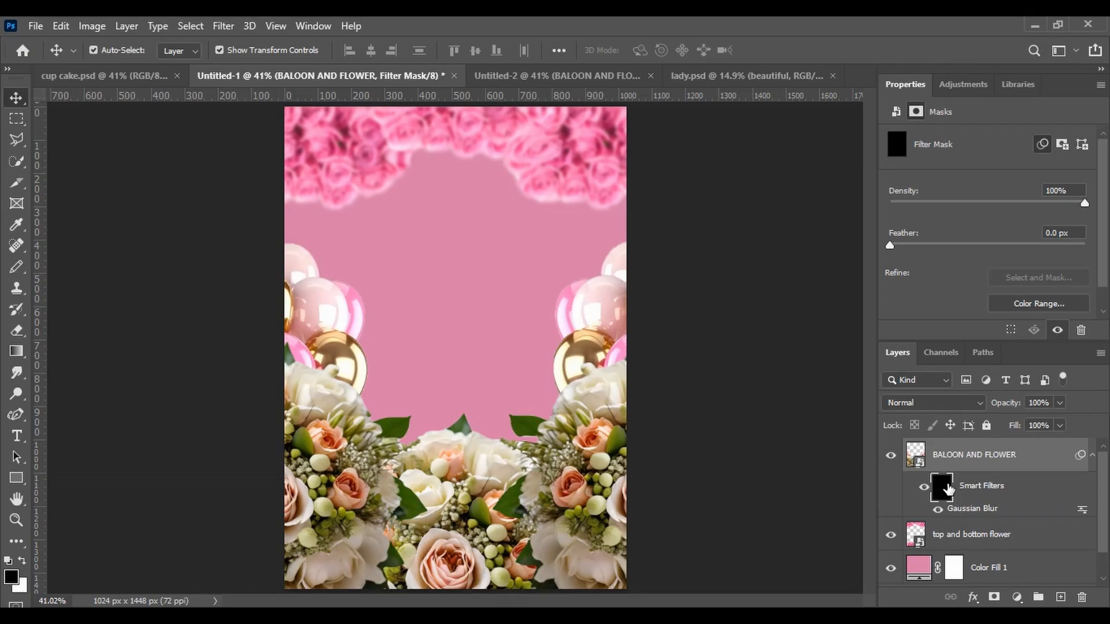
pyautogui.press('y')
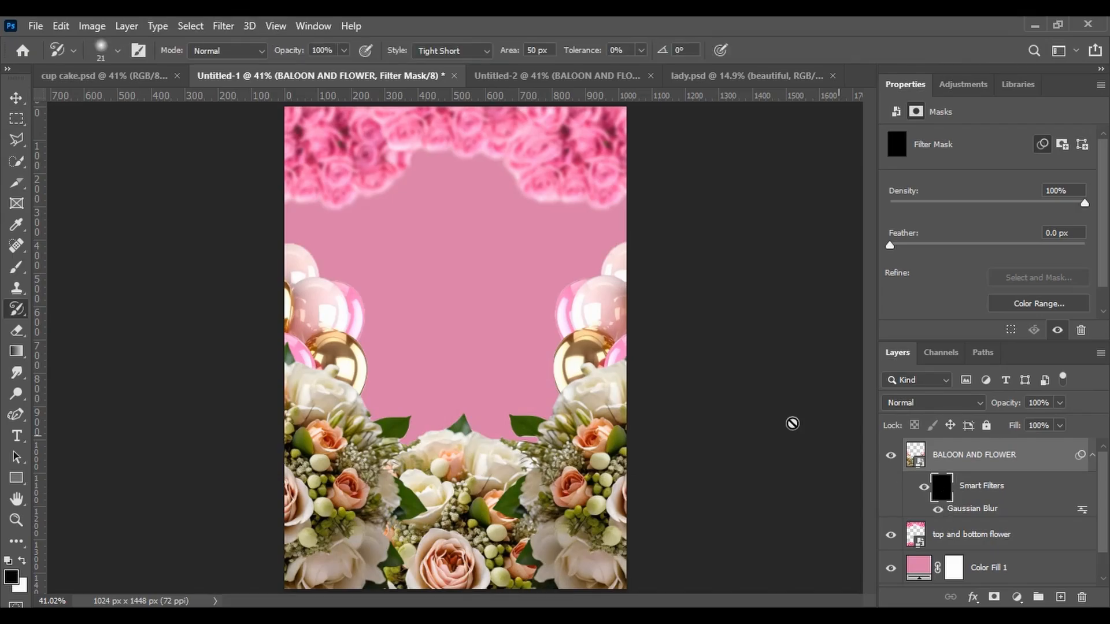
pyautogui.click(11, 271)
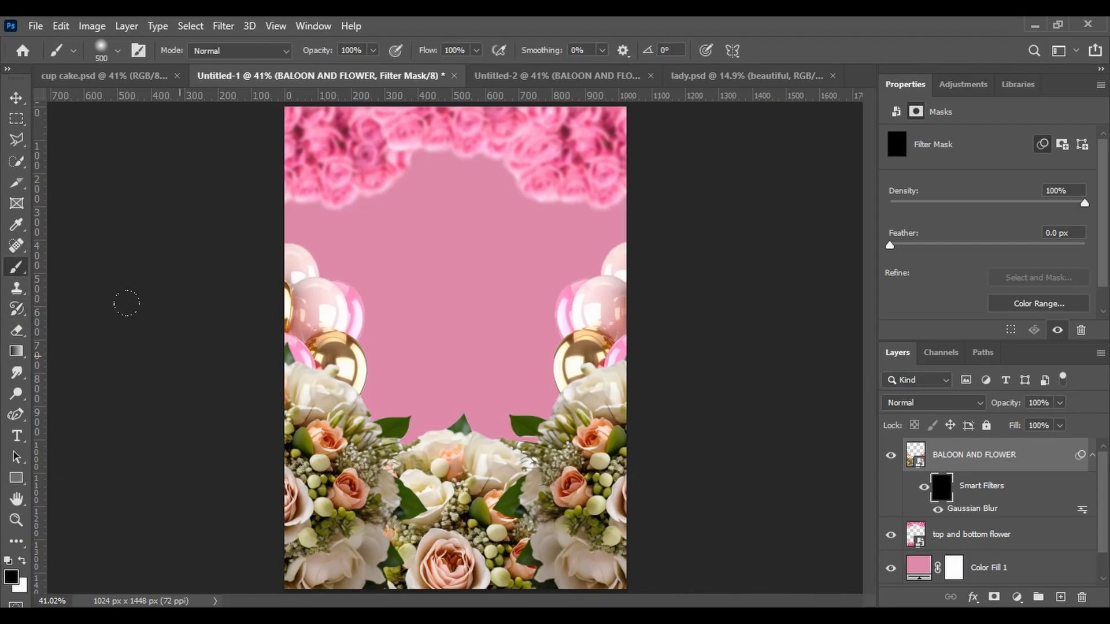
pyautogui.click(19, 558)
pyautogui.moveTo(234, 486)
pyautogui.mouseDown()
pyautogui.moveTo(272, 445)
pyautogui.moveTo(326, 429)
pyautogui.moveTo(390, 440)
pyautogui.moveTo(493, 495)
pyautogui.moveTo(534, 481)
pyautogui.moveTo(558, 451)
pyautogui.mouseUp()
pyautogui.moveTo(538, 525); pyautogui.dragTo(481, 555)
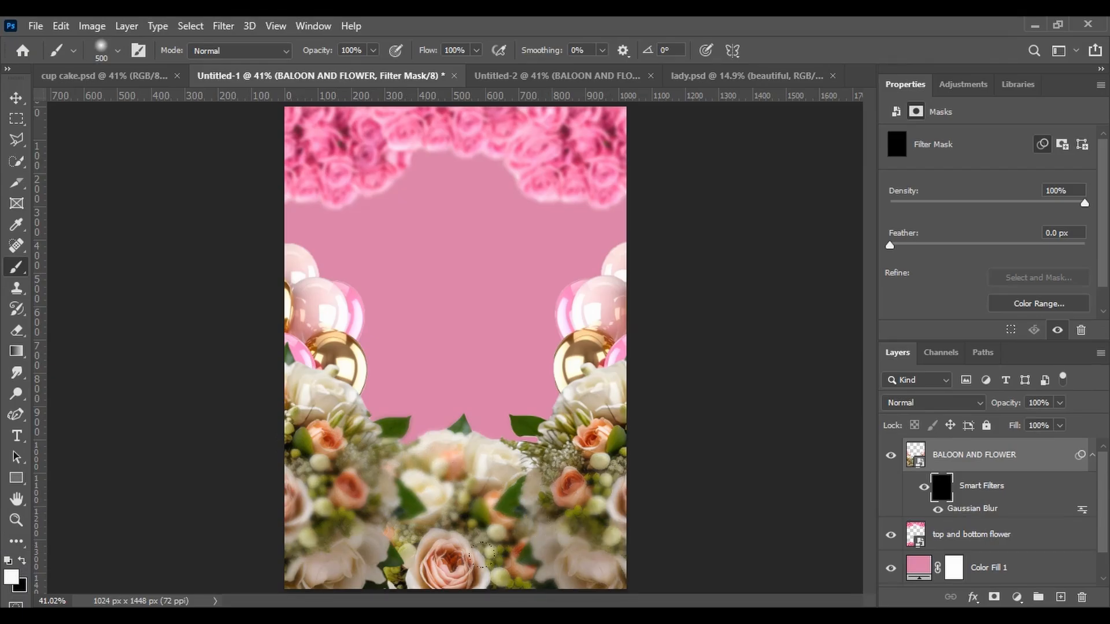
pyautogui.moveTo(403, 546); pyautogui.dragTo(278, 573)
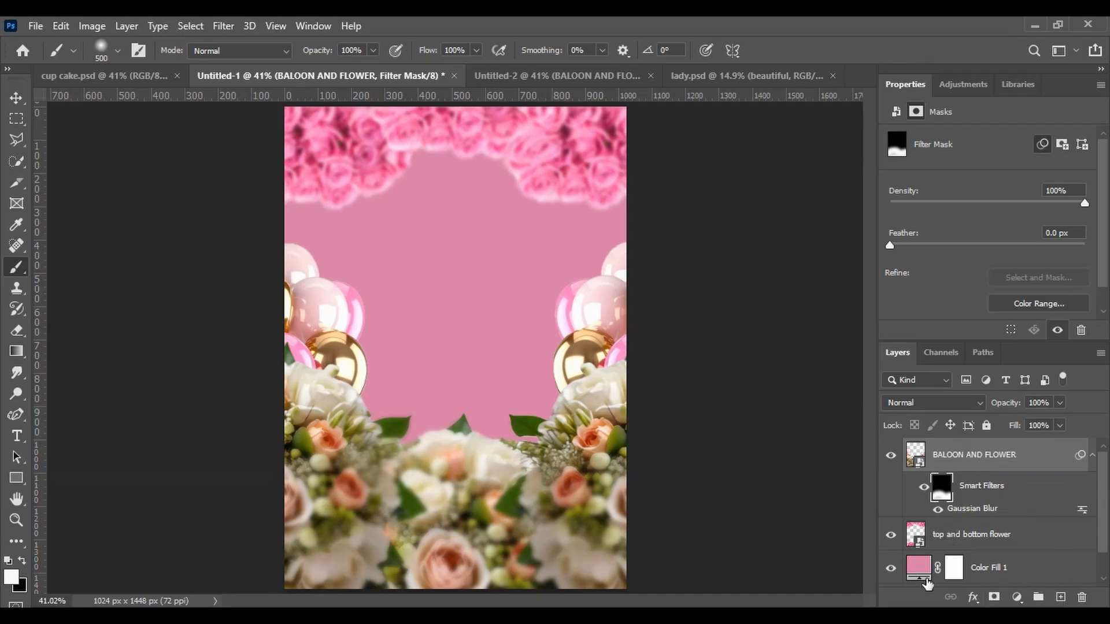
# Add a Solid Color fill layer colored #e74c79 above the 'BALOON AND FLOWER' layer
pyautogui.click(1017, 597)
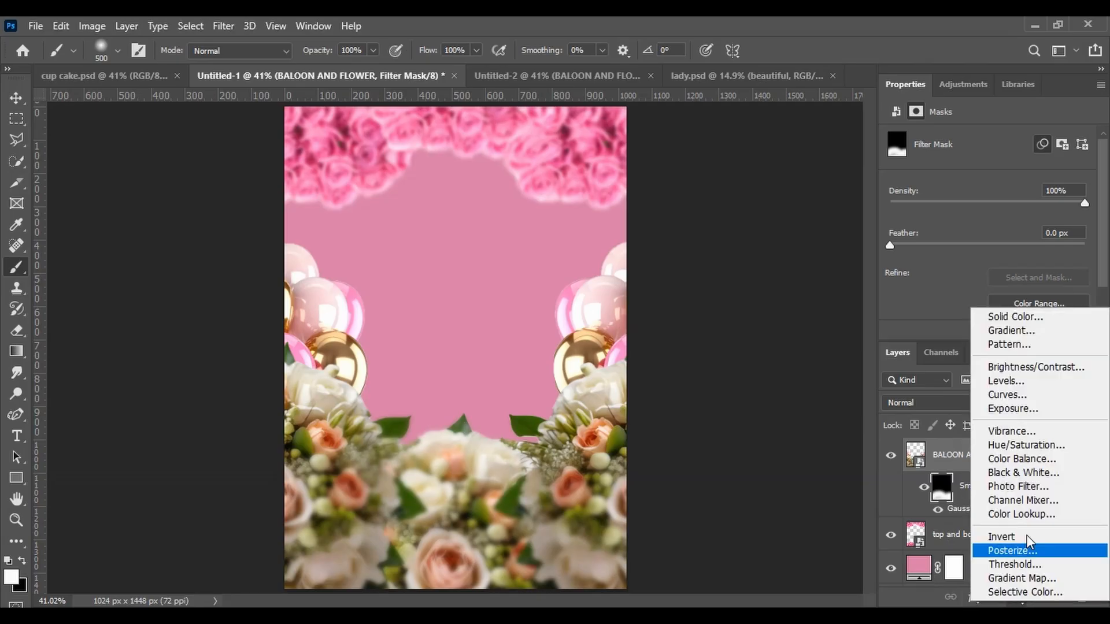
pyautogui.click(1015, 316)
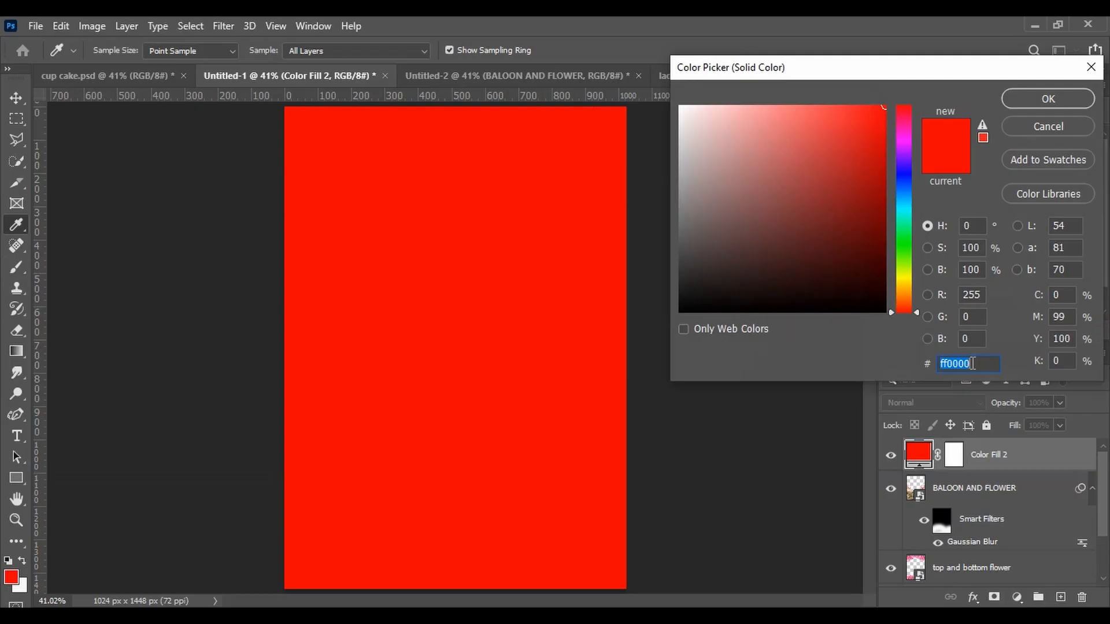
pyautogui.write('e7')
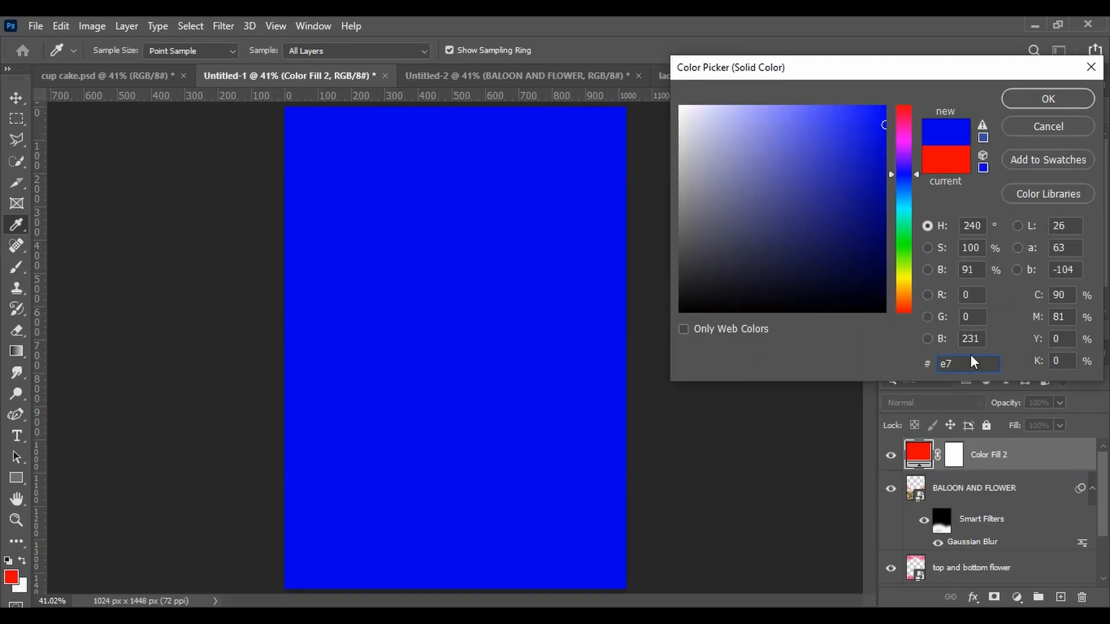
pyautogui.write('4')
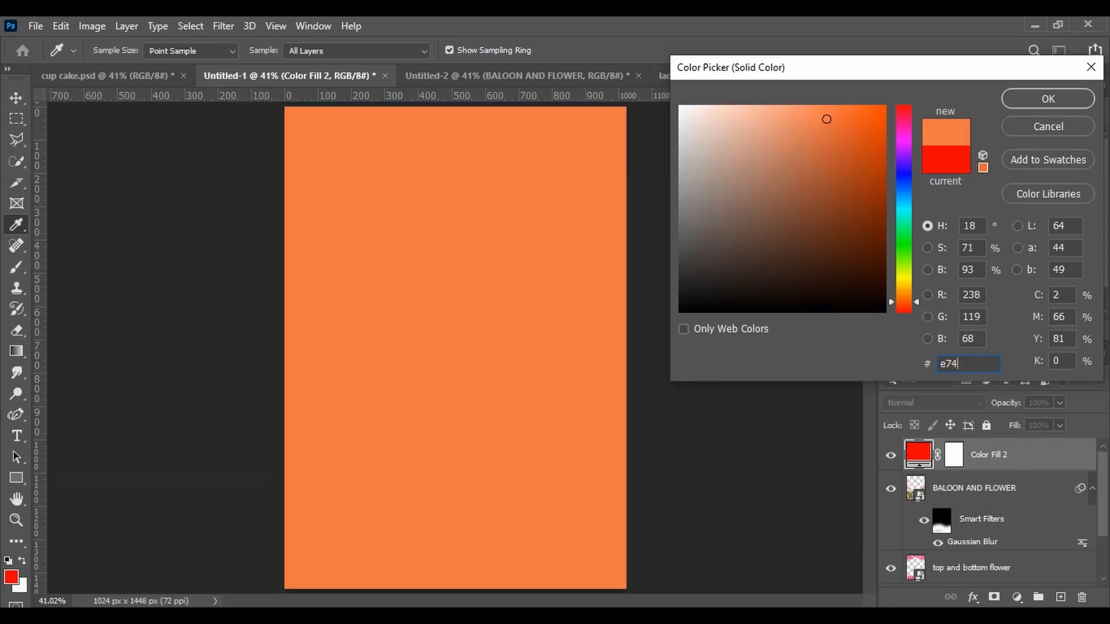
pyautogui.write('c79')
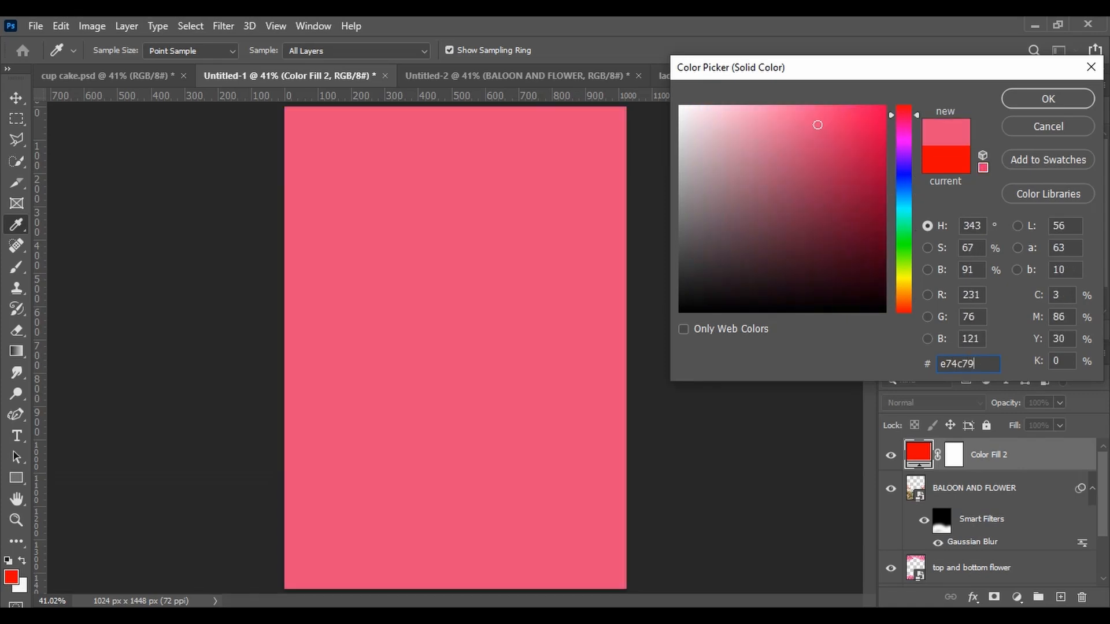
pyautogui.click(1057, 99)
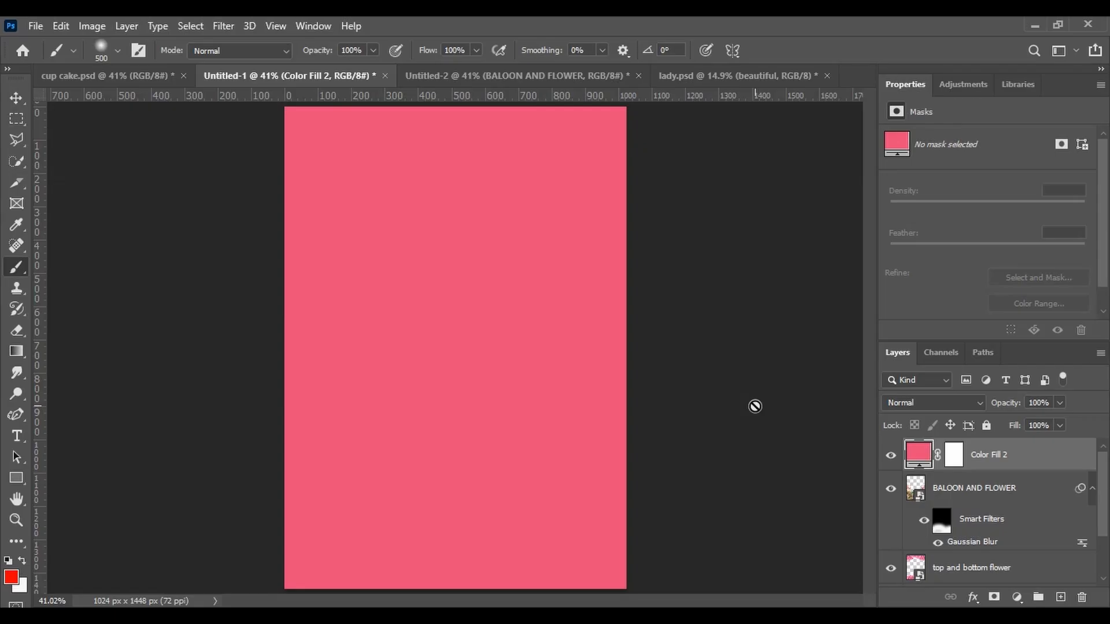
# Invert the Color Fill 2 layer's mask so the pink fill is hidden
pyautogui.click(14, 105)
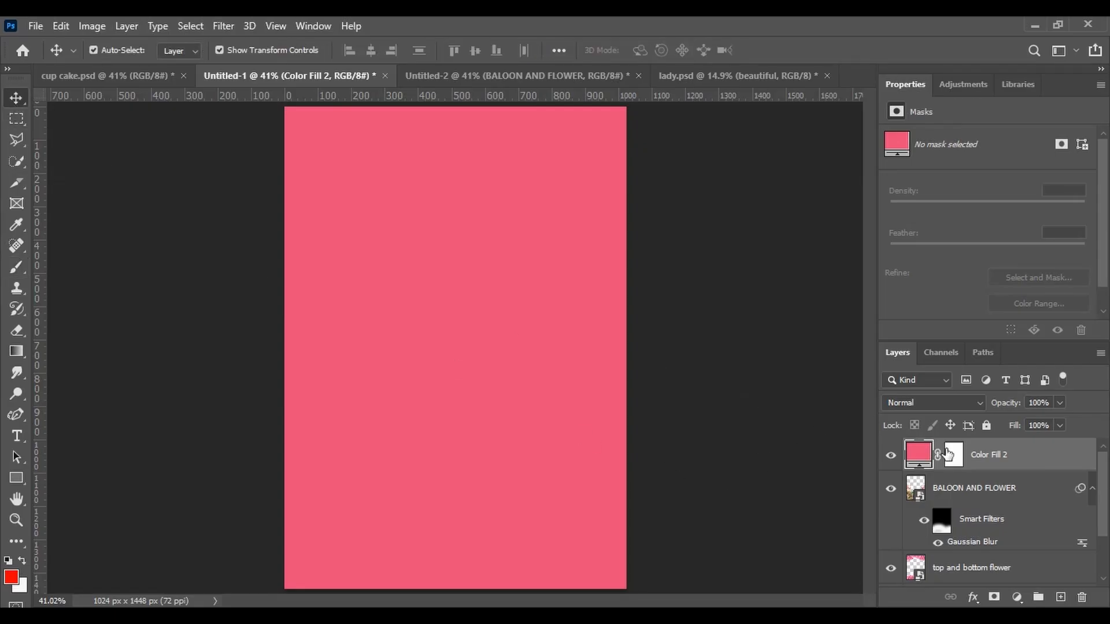
pyautogui.click(949, 454)
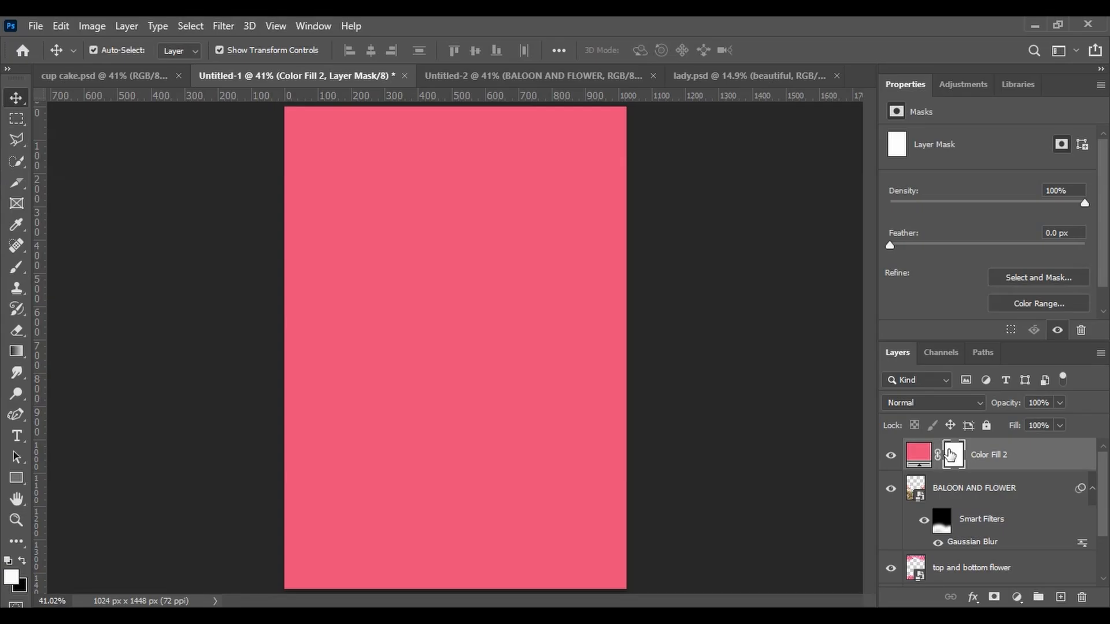
pyautogui.hotkey('ctrl', 'i')
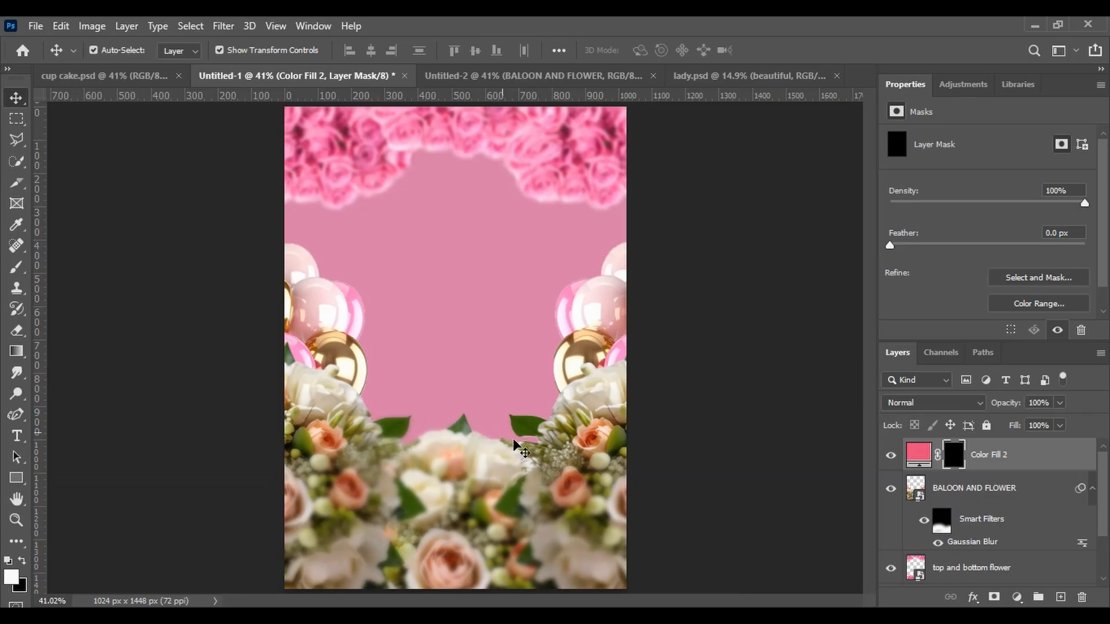
# Paint white on the fill's mask across the bottom of the canvas to cover the lower flowers in pink
pyautogui.click(17, 270)
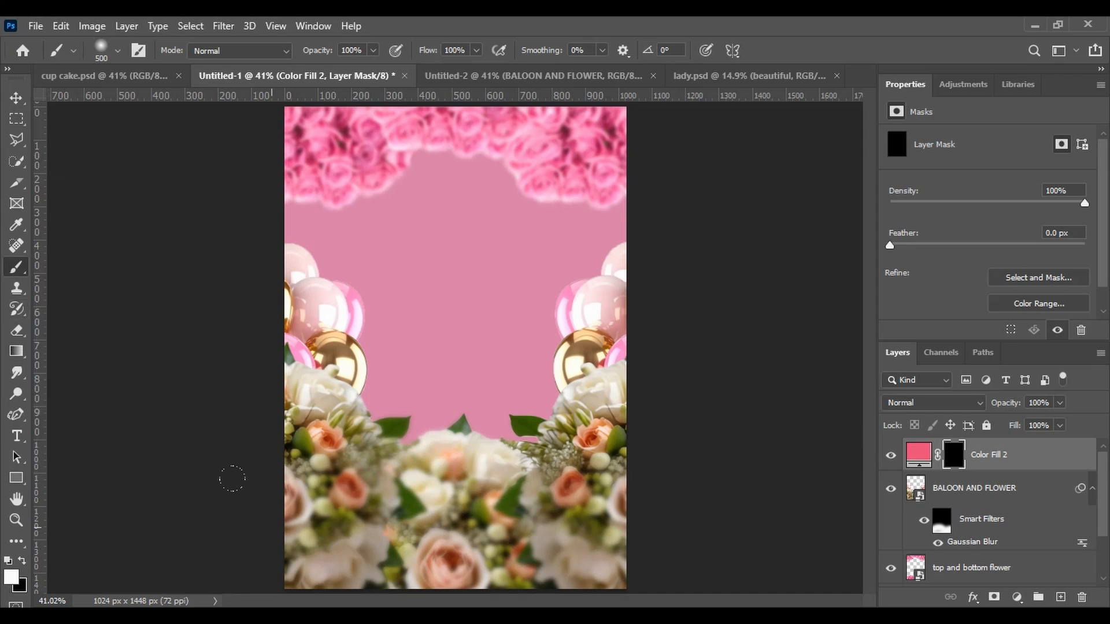
pyautogui.moveTo(271, 483)
pyautogui.mouseDown()
pyautogui.moveTo(341, 517)
pyautogui.moveTo(399, 480)
pyautogui.moveTo(459, 497)
pyautogui.moveTo(483, 465)
pyautogui.moveTo(584, 503)
pyautogui.moveTo(607, 555)
pyautogui.moveTo(405, 572)
pyautogui.moveTo(265, 492)
pyautogui.moveTo(252, 461)
pyautogui.moveTo(275, 442)
pyautogui.moveTo(444, 469)
pyautogui.mouseUp()
pyautogui.moveTo(532, 477); pyautogui.dragTo(559, 529)
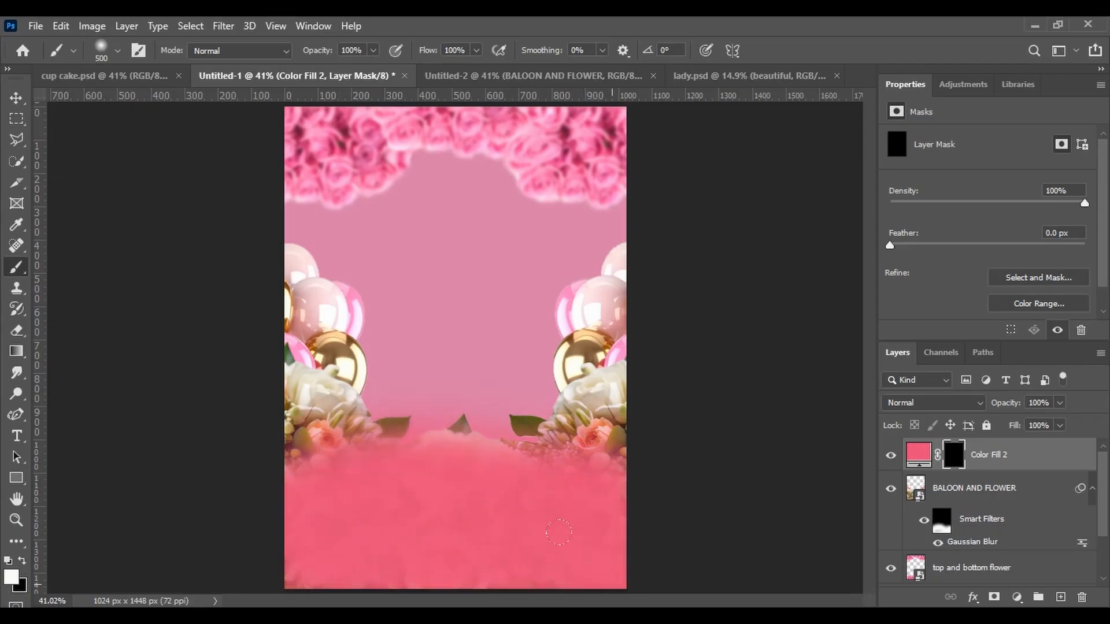
# Set brush opacity to 20% and paint black along the top of the fill's mask to soften its edge
pyautogui.click(16, 98)
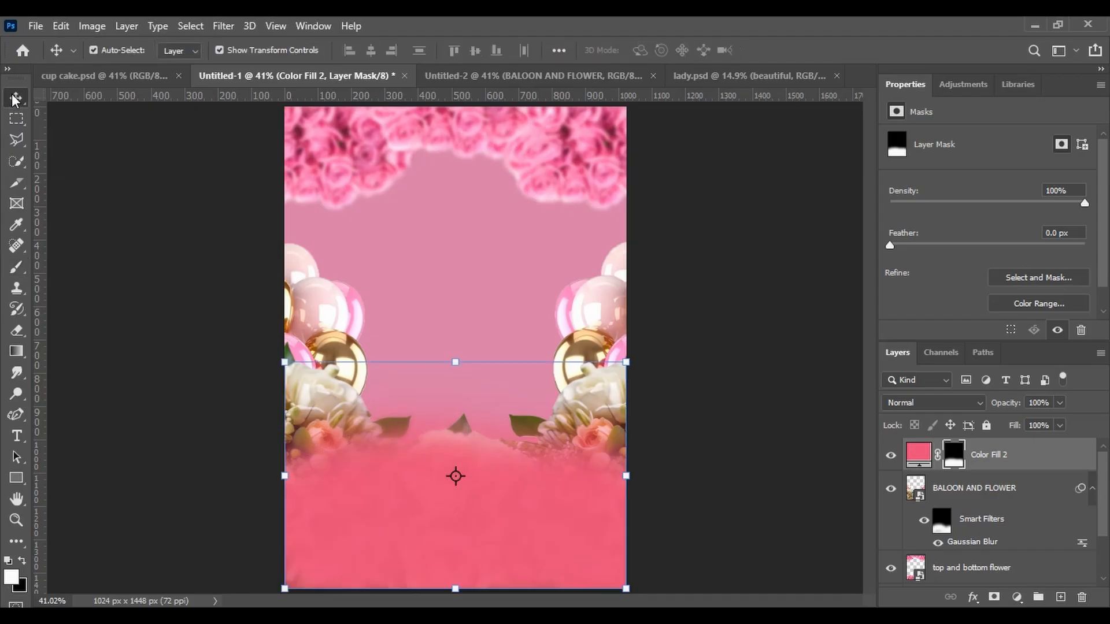
pyautogui.click(170, 473)
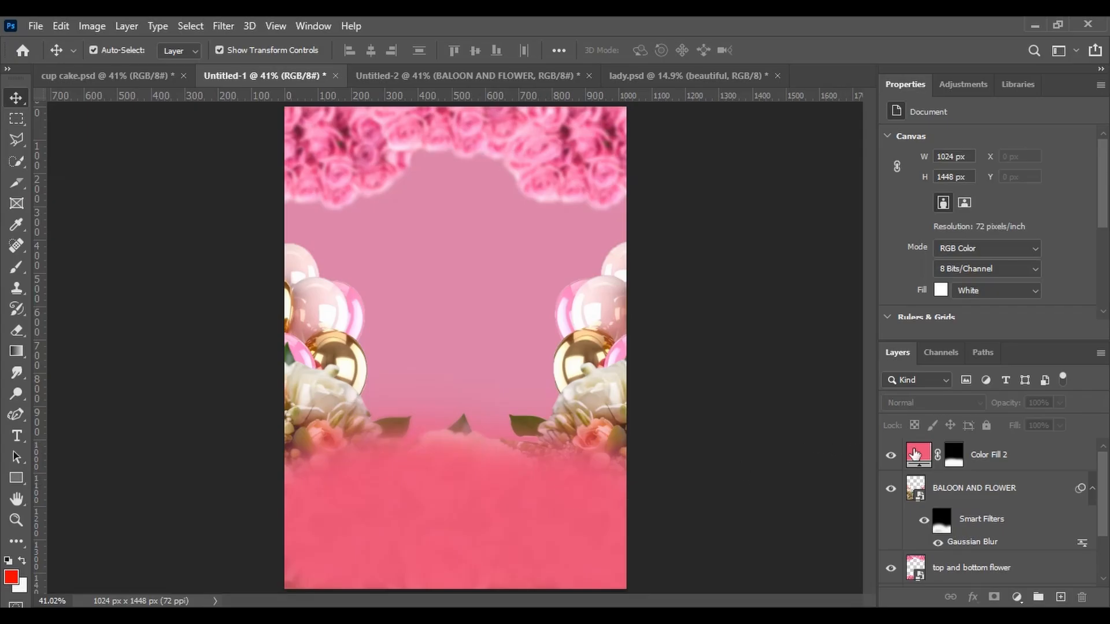
pyautogui.click(951, 462)
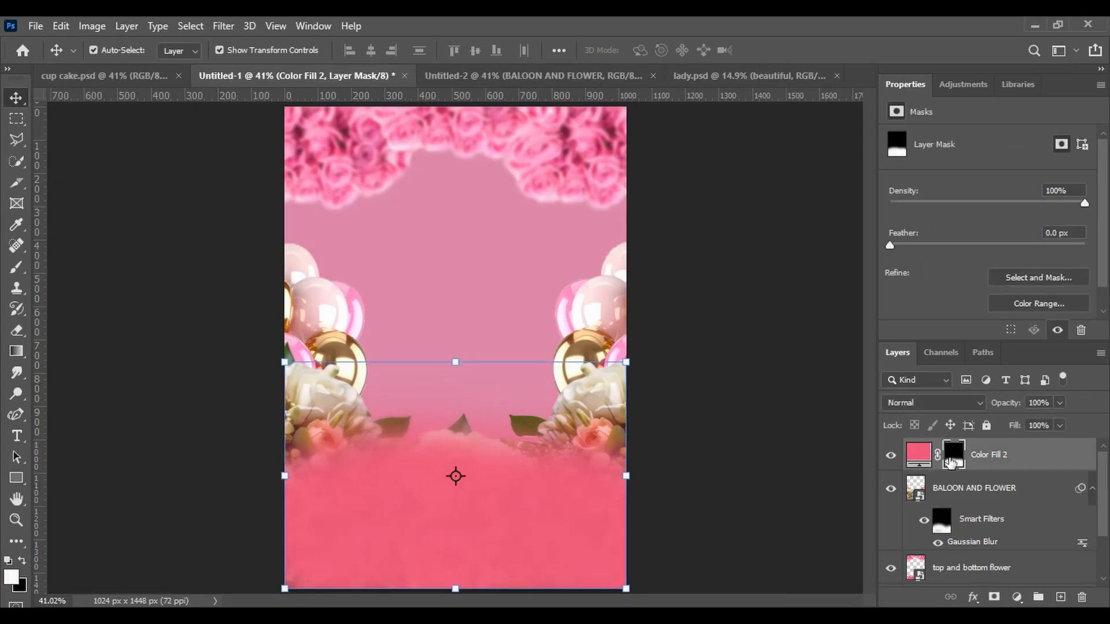
pyautogui.click(17, 268)
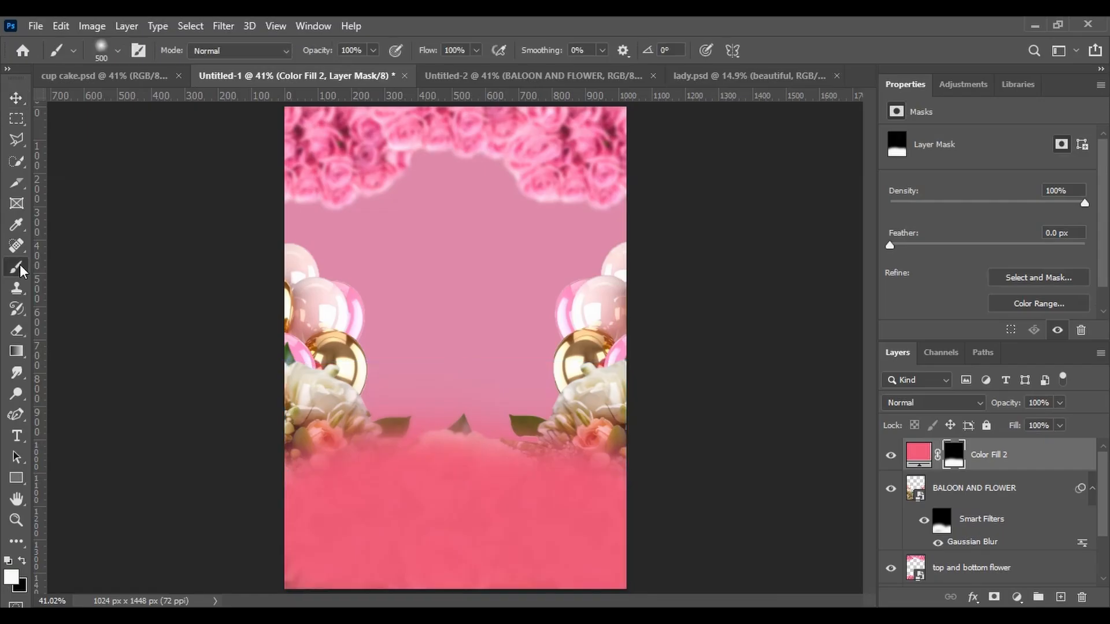
pyautogui.click(372, 51)
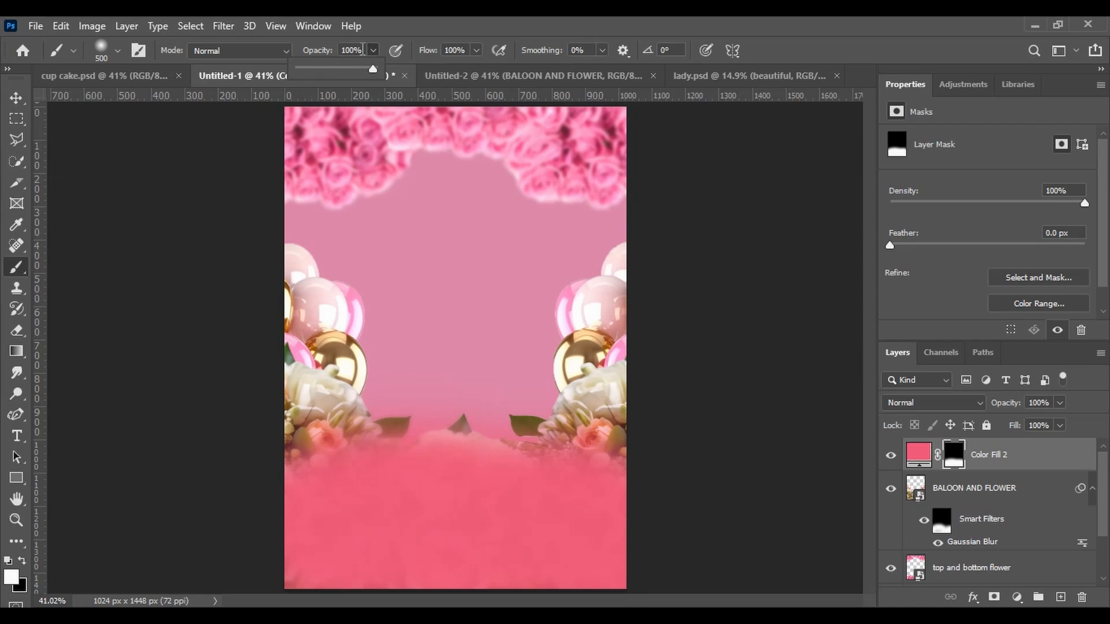
pyautogui.click(363, 50)
pyautogui.write('20')
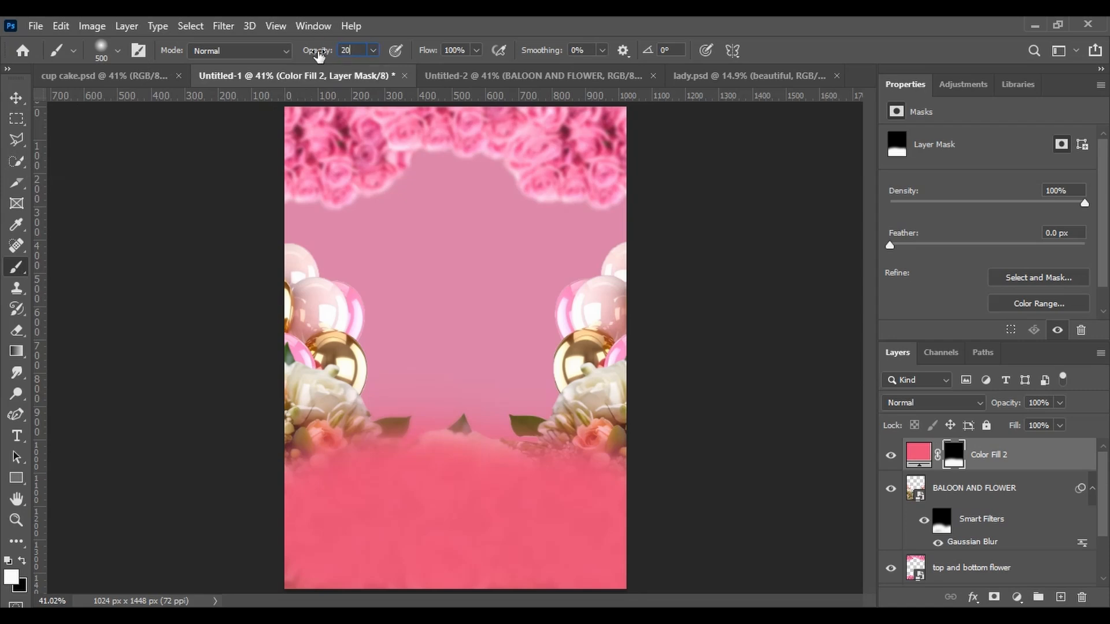
pyautogui.press('Return')
pyautogui.click(24, 560)
pyautogui.moveTo(250, 502); pyautogui.dragTo(295, 463)
pyautogui.moveTo(358, 434); pyautogui.dragTo(503, 457)
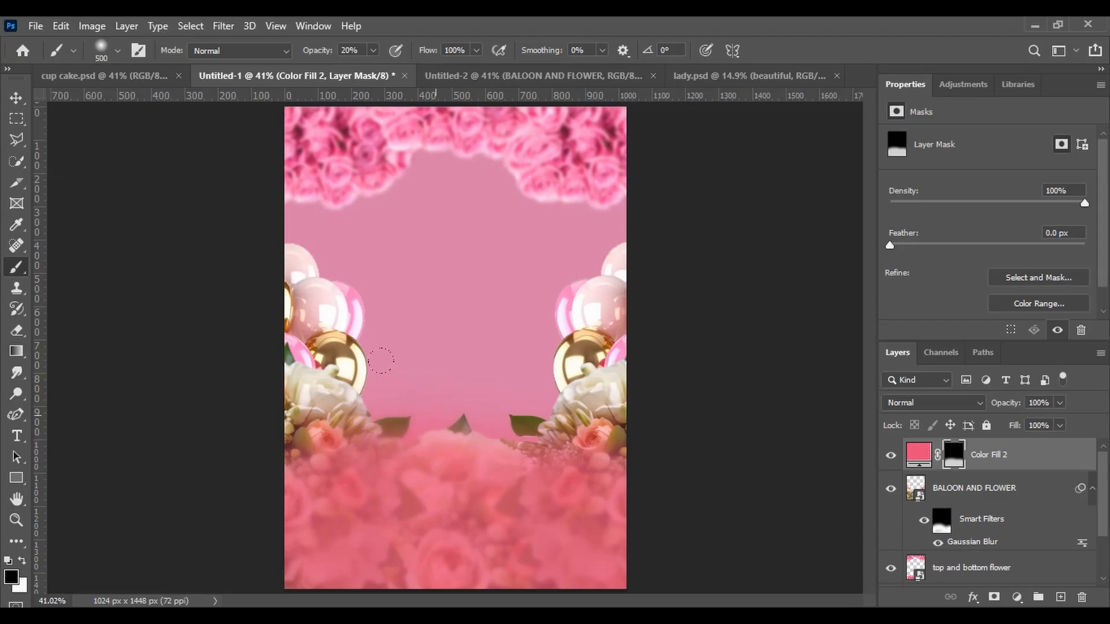
# Set brush opacity to 100% and paint black on the mask to reveal the central flowers above the fill
pyautogui.click(373, 50)
pyautogui.moveTo(373, 67); pyautogui.dragTo(433, 68)
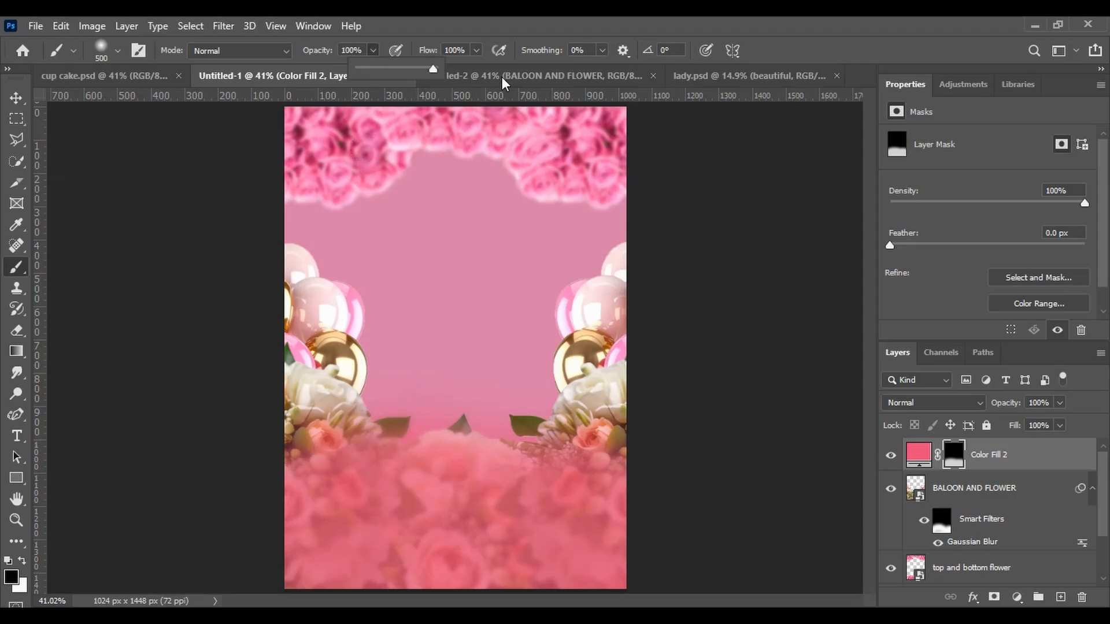
pyautogui.moveTo(347, 344)
pyautogui.mouseDown()
pyautogui.moveTo(417, 365)
pyautogui.moveTo(493, 352)
pyautogui.mouseUp()
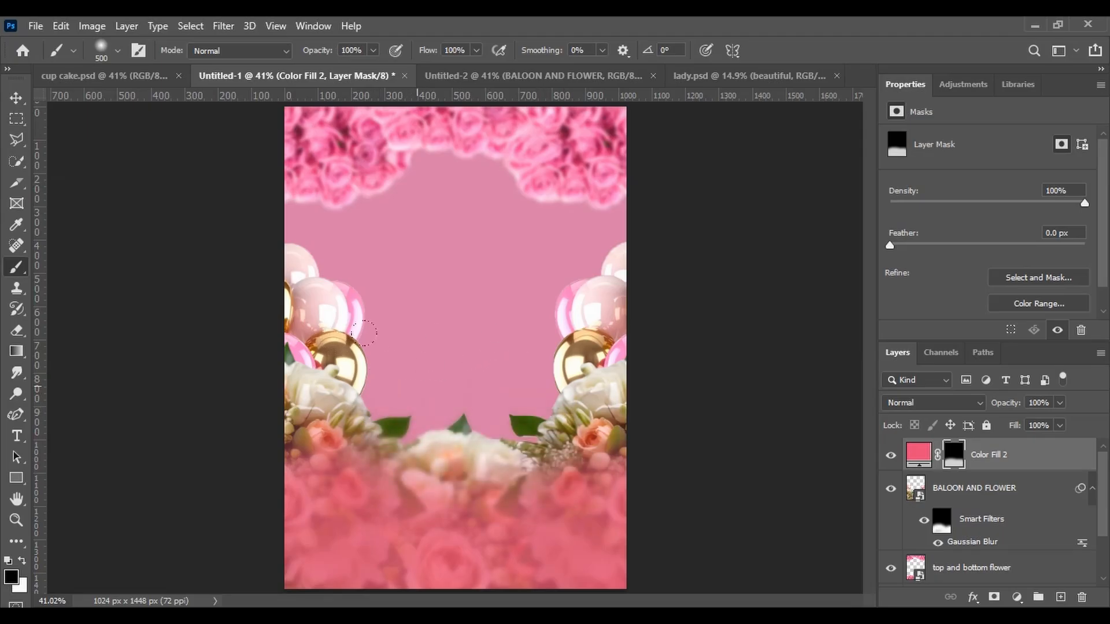
pyautogui.click(390, 400)
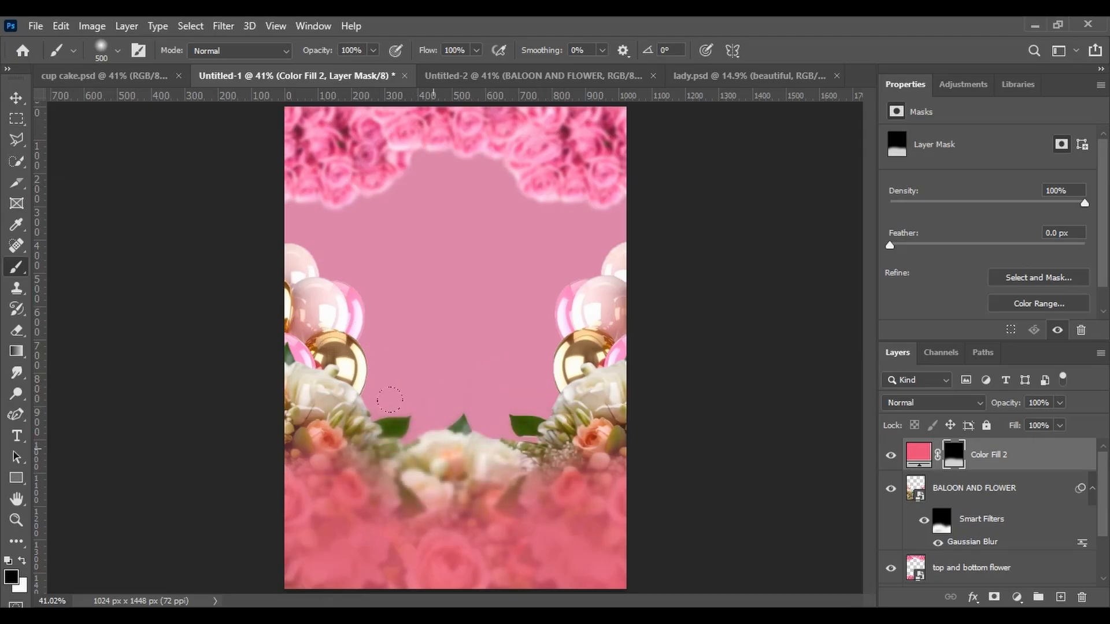
pyautogui.click(418, 390)
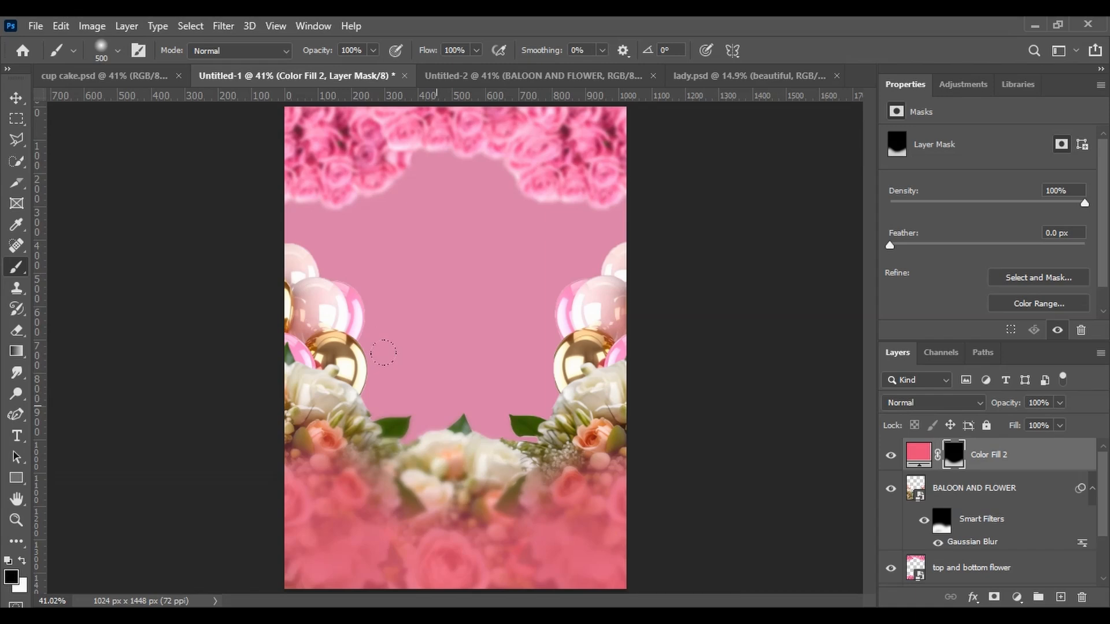
# Paint white at full opacity over the bottom center of the mask to restore the pink fill there
pyautogui.click(22, 559)
pyautogui.click(409, 520)
pyautogui.moveTo(386, 467); pyautogui.dragTo(404, 466)
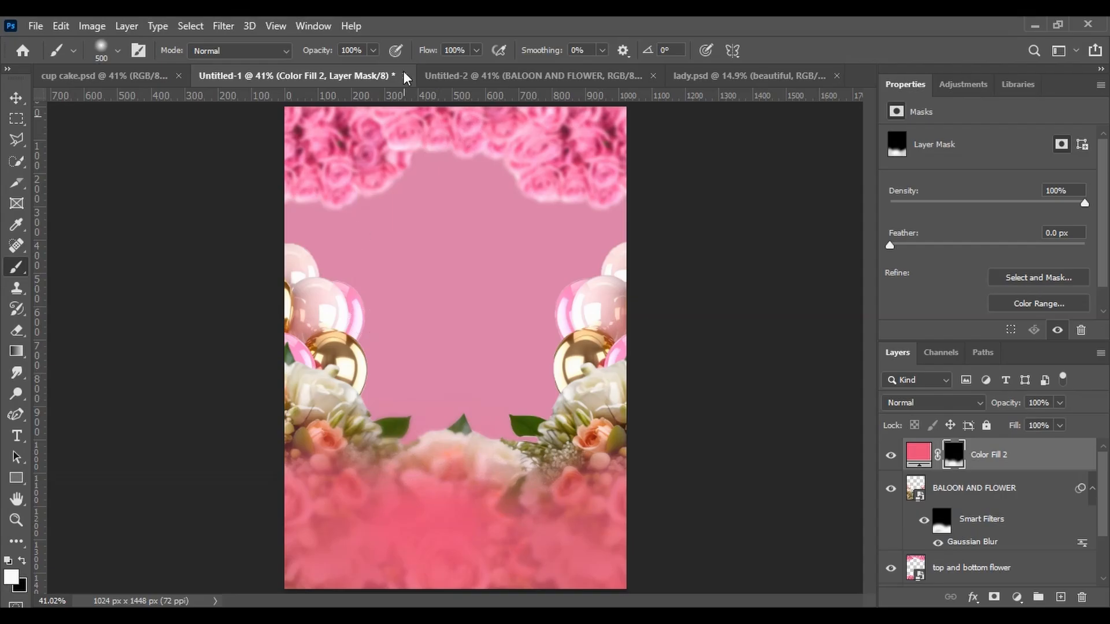
# Set brush opacity to 20% and paint black lightly over the mask's lower-left area to blend the fill
pyautogui.click(374, 50)
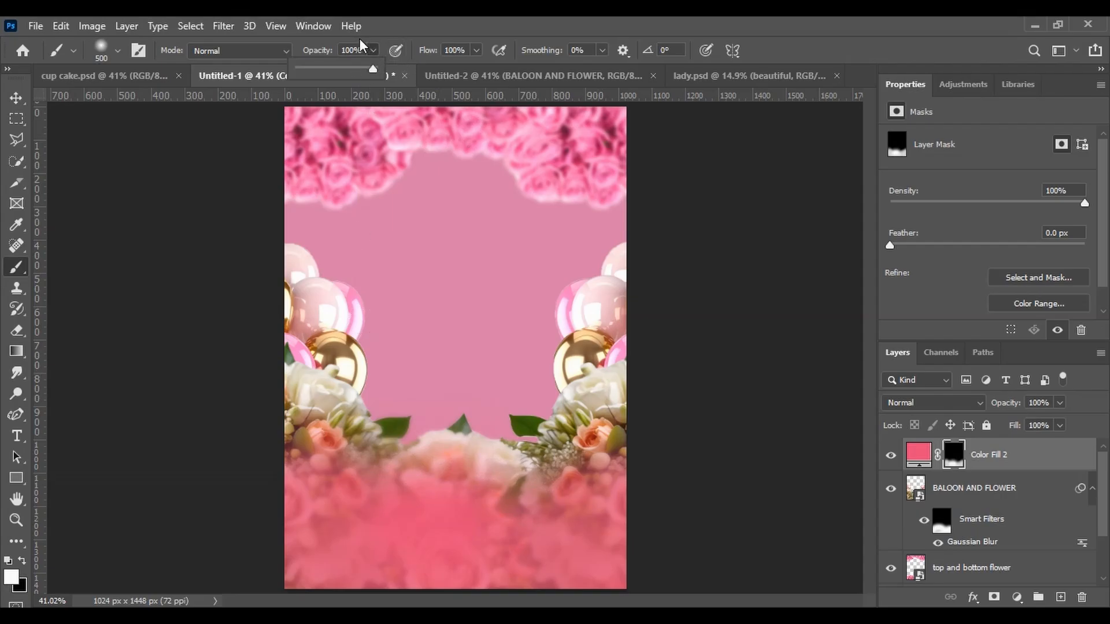
pyautogui.click(358, 51)
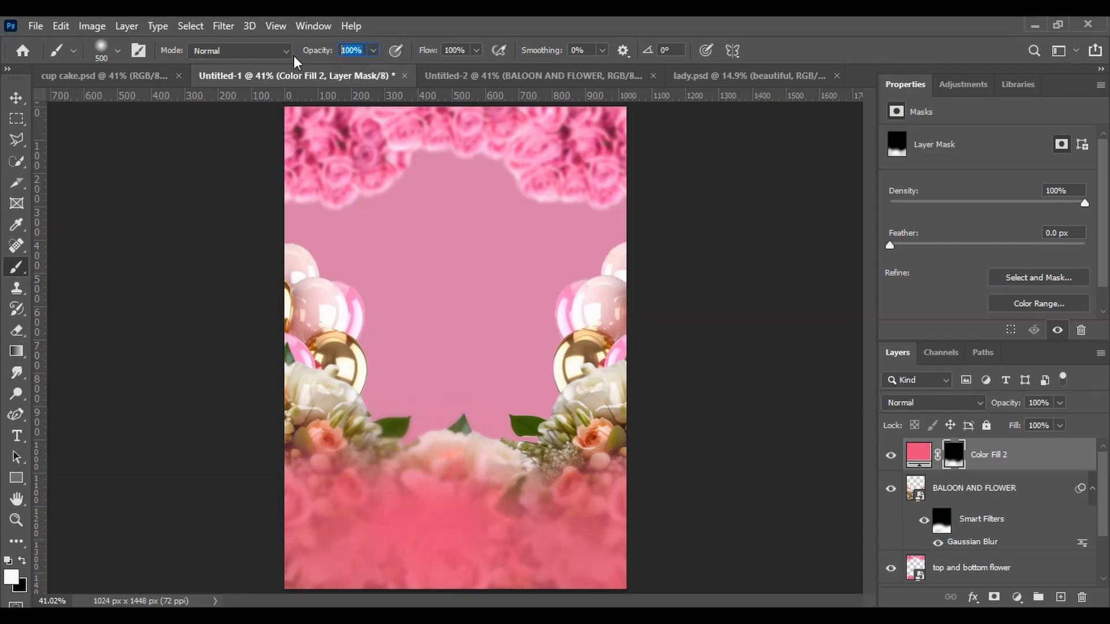
pyautogui.write('02%')
pyautogui.hotkey('ctrl', 'a')
pyautogui.write('20')
pyautogui.press('Return')
pyautogui.click(22, 561)
pyautogui.moveTo(347, 461); pyautogui.dragTo(359, 463)
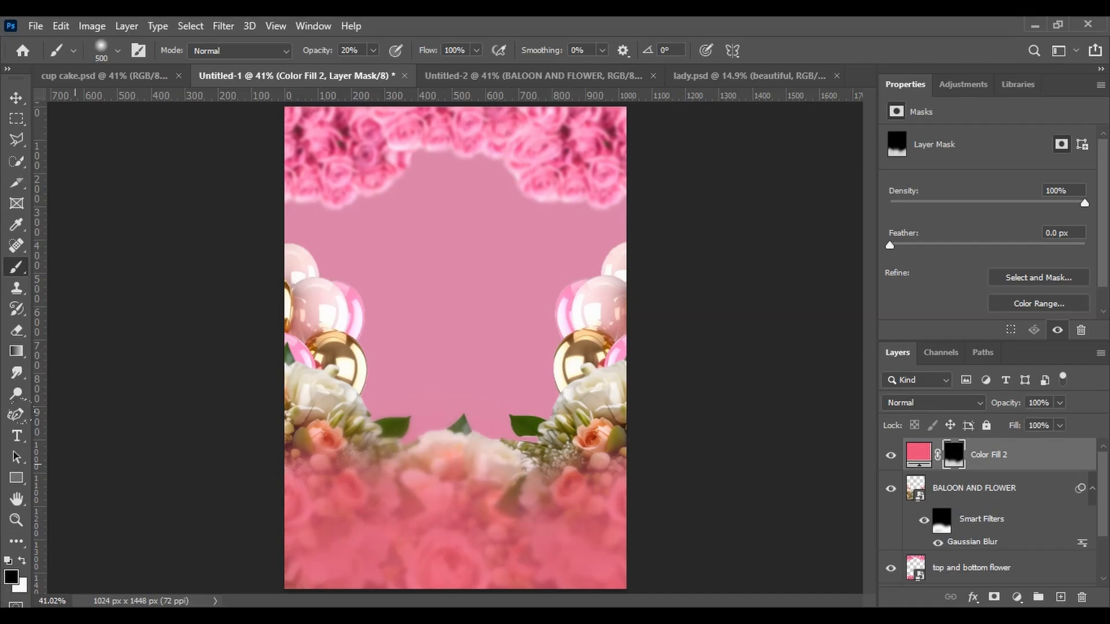
pyautogui.click(16, 98)
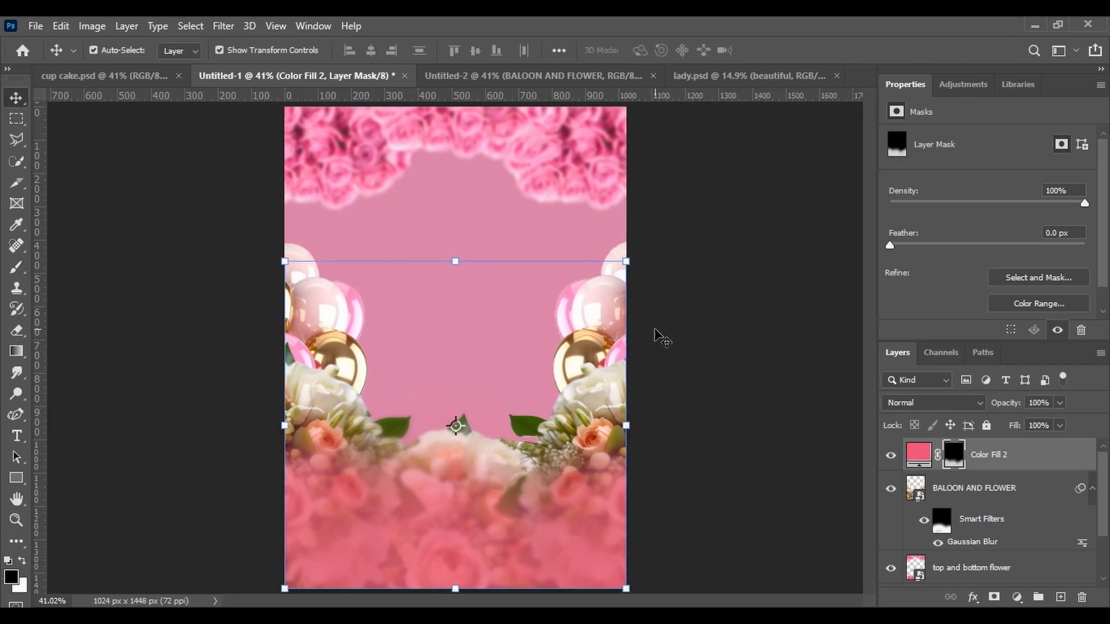
# Switch to Untitled-2 and delete its 'BALOON AND FLOWER' layer
pyautogui.click(610, 76)
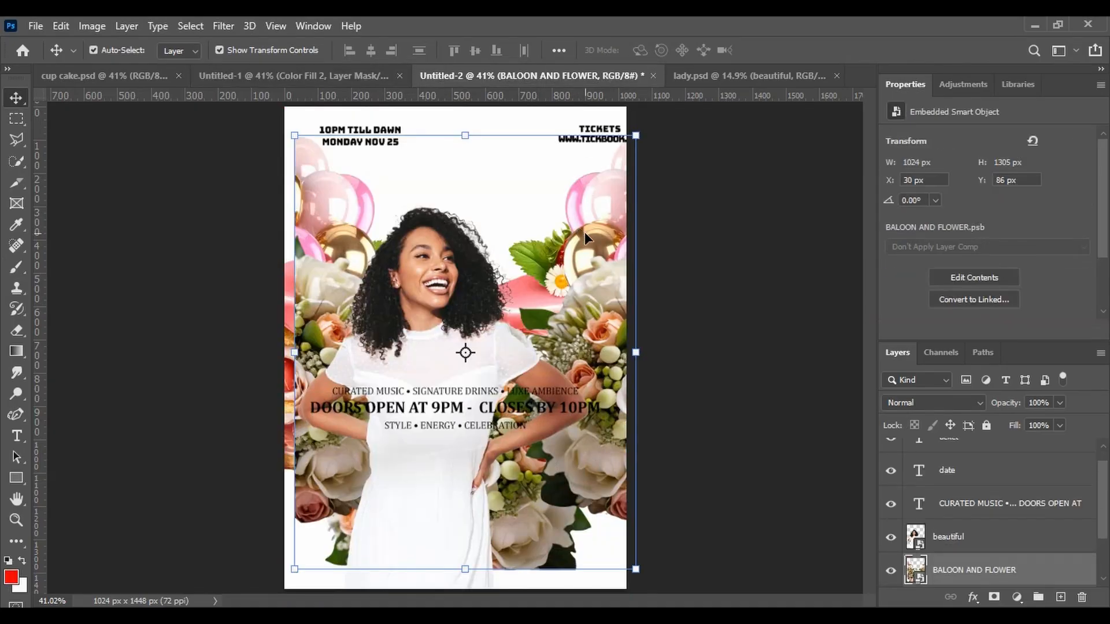
pyautogui.press('Delete')
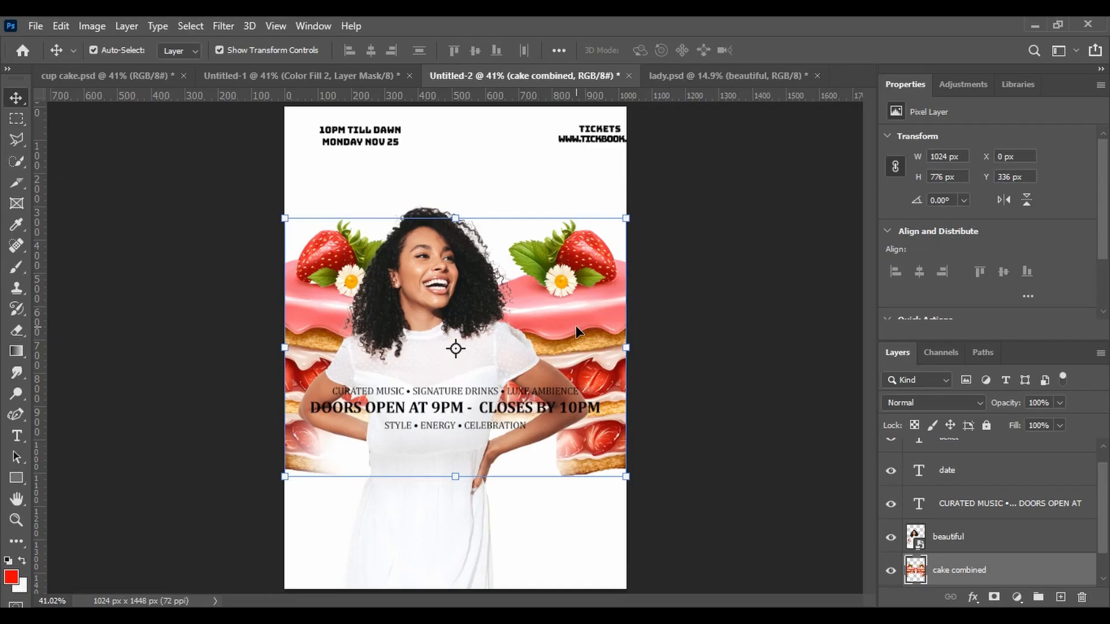
# Copy the 'cake combined' layer from Untitled-2 into Untitled-1
pyautogui.moveTo(575, 325); pyautogui.dragTo(394, 185)
pyautogui.moveTo(477, 277); pyautogui.dragTo(524, 315)
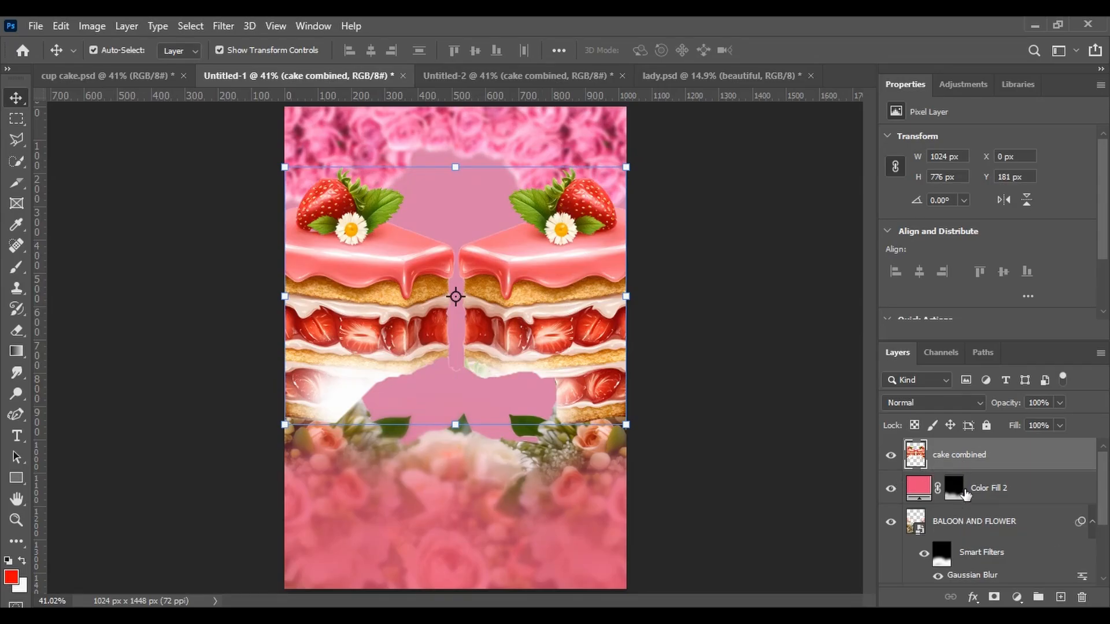
# Move the 'cake combined' layer below the Color Fill 2 and 'BALOON AND FLOWER' layers
pyautogui.keyDown('ctrl'); pyautogui.click(970, 535); pyautogui.keyUp('ctrl')
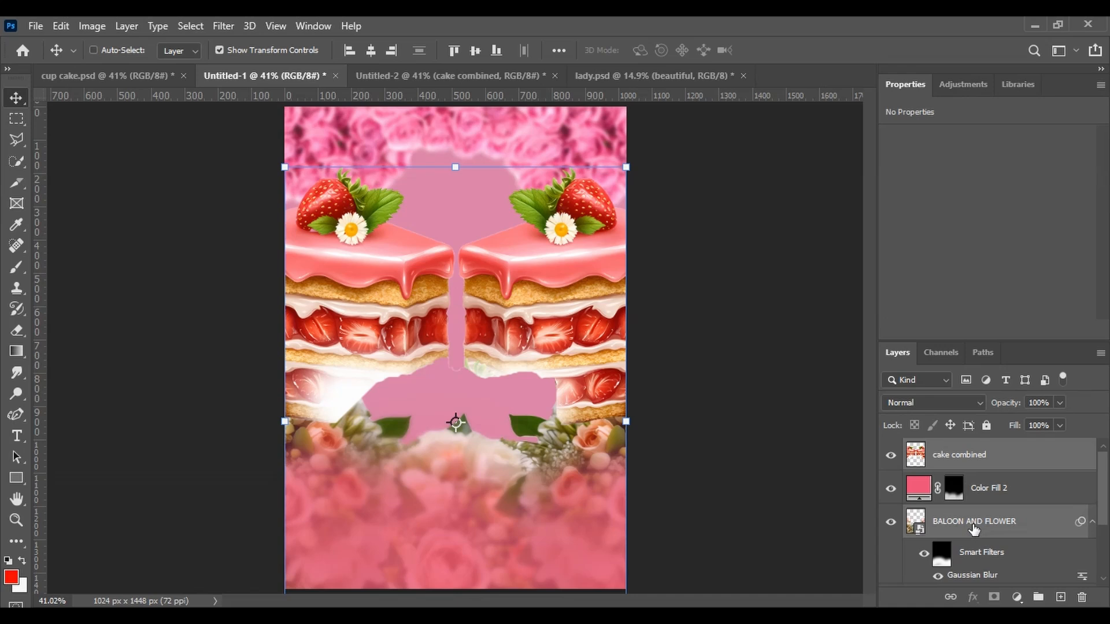
pyautogui.keyDown('ctrl'); pyautogui.click(1030, 487); pyautogui.keyUp('ctrl')
pyautogui.keyDown('ctrl'); pyautogui.click(1023, 457); pyautogui.keyUp('ctrl')
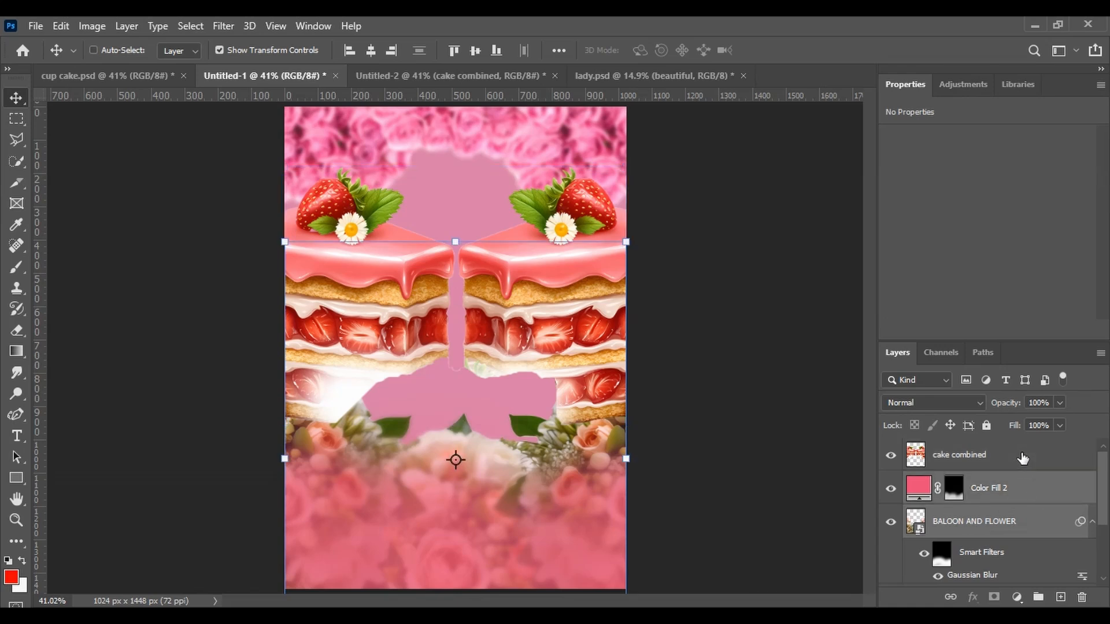
pyautogui.moveTo(1014, 490); pyautogui.dragTo(1006, 457)
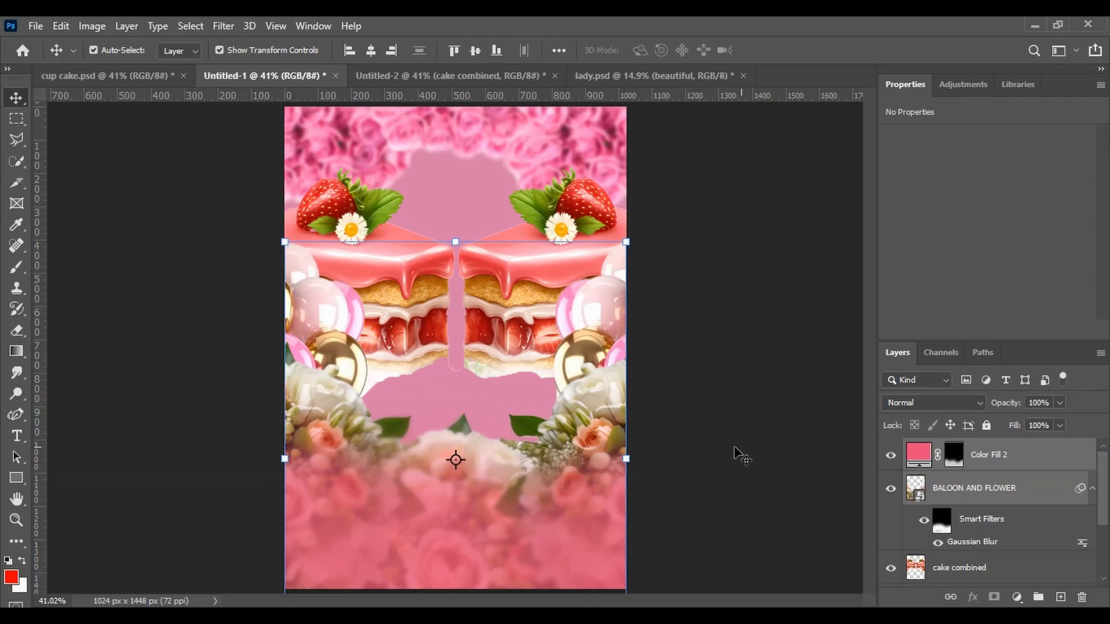
# Nudge the 'cake combined' layer slightly downward on the canvas
pyautogui.click(523, 365)
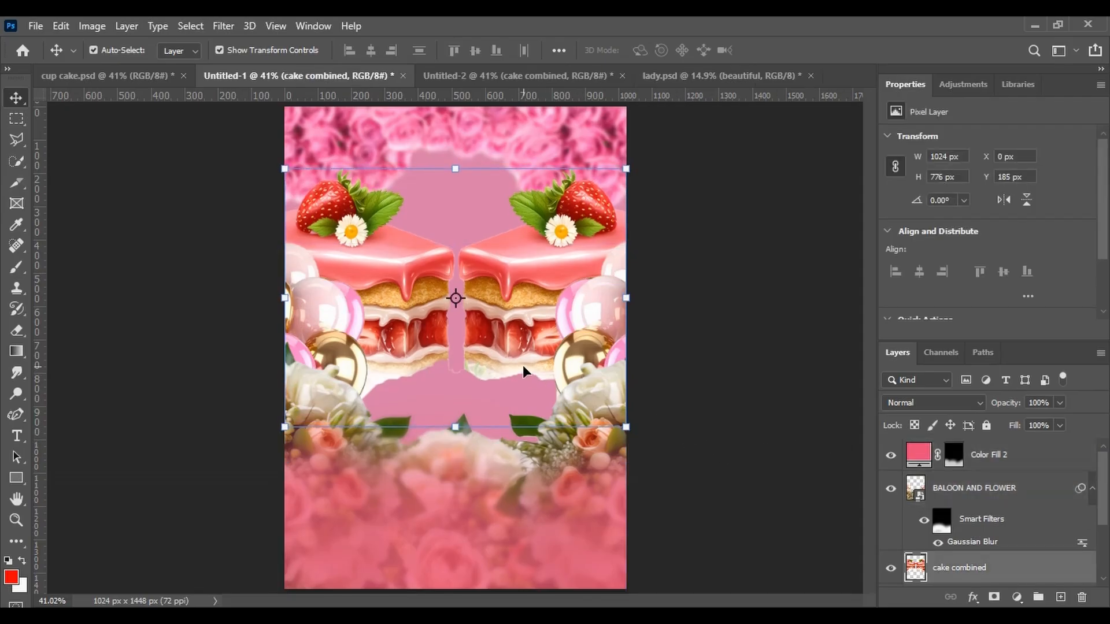
pyautogui.press('Down')
pyautogui.press('Down')
pyautogui.press('Down')
pyautogui.press('Down')
pyautogui.press('Down')
pyautogui.press('Down')
pyautogui.press('Down')
pyautogui.press('Down')
pyautogui.press('Down')
pyautogui.press('Down')
pyautogui.press('Down')
pyautogui.press('Down')
pyautogui.press('Down')
pyautogui.press('Down')
pyautogui.press('Down')
pyautogui.press('Down')
pyautogui.press('Down')
pyautogui.press('Down')
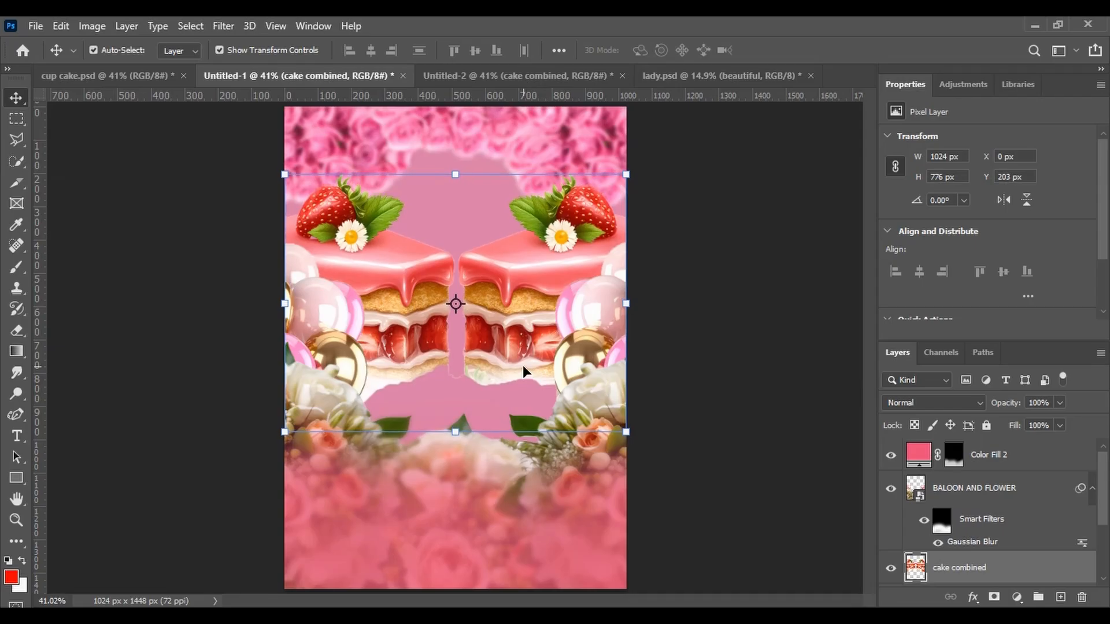
# Nudge the 'cake combined' layer one pixel to the left and deselect it
pyautogui.press('Left')
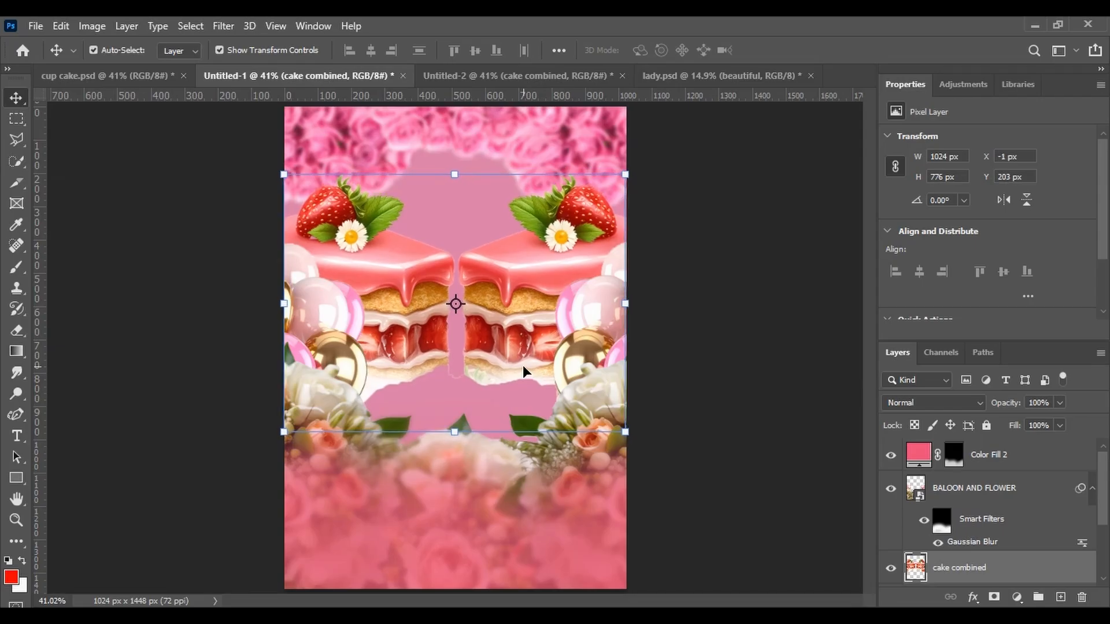
pyautogui.click(713, 340)
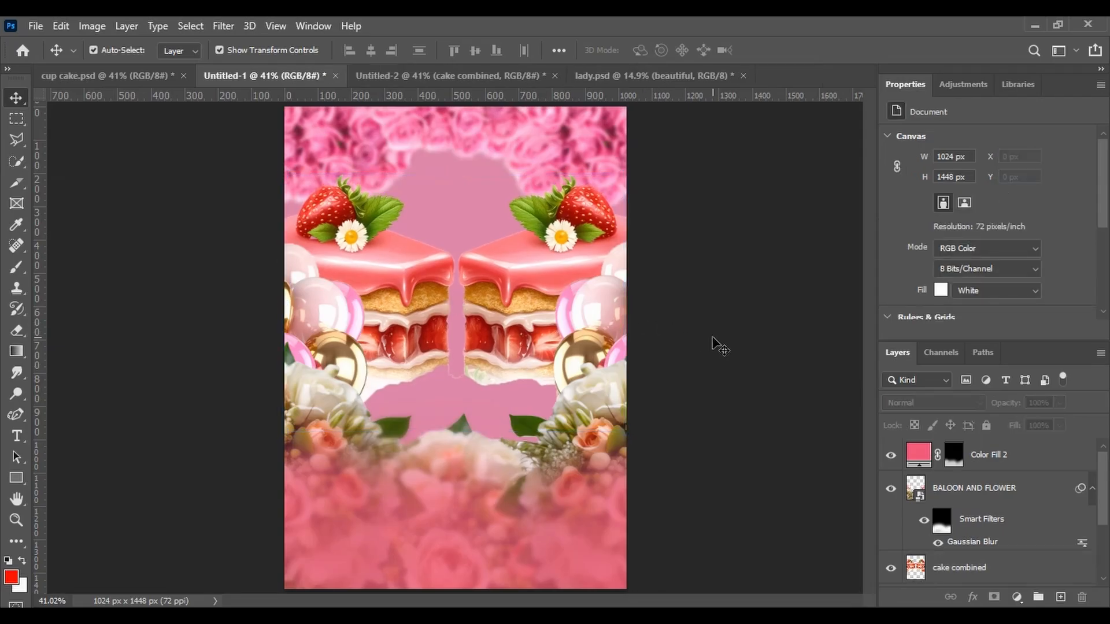
# In Untitled-2, delete the 'cake combined' layer and copy the 'beautiful' woman layer into Untitled-1
pyautogui.click(599, 75)
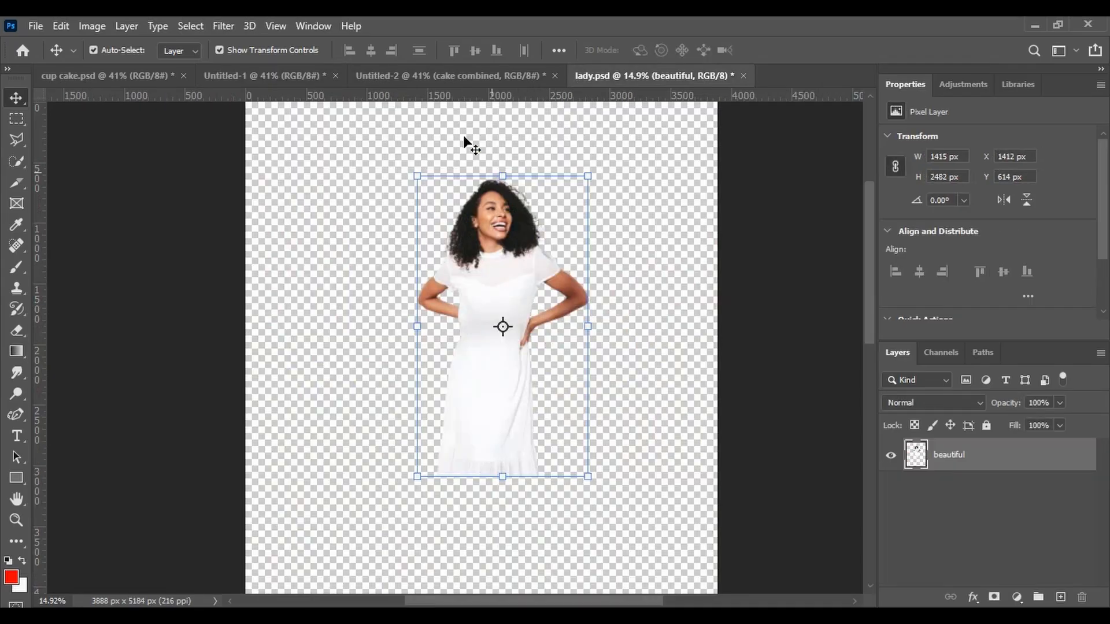
pyautogui.click(438, 82)
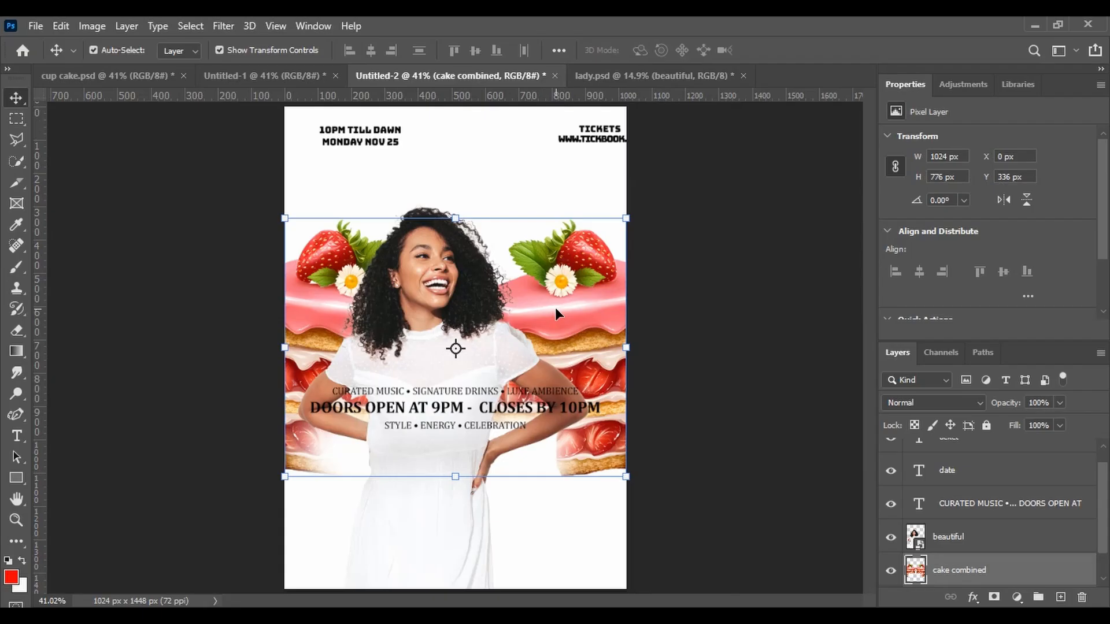
pyautogui.press('Delete')
pyautogui.moveTo(440, 335); pyautogui.dragTo(280, 87)
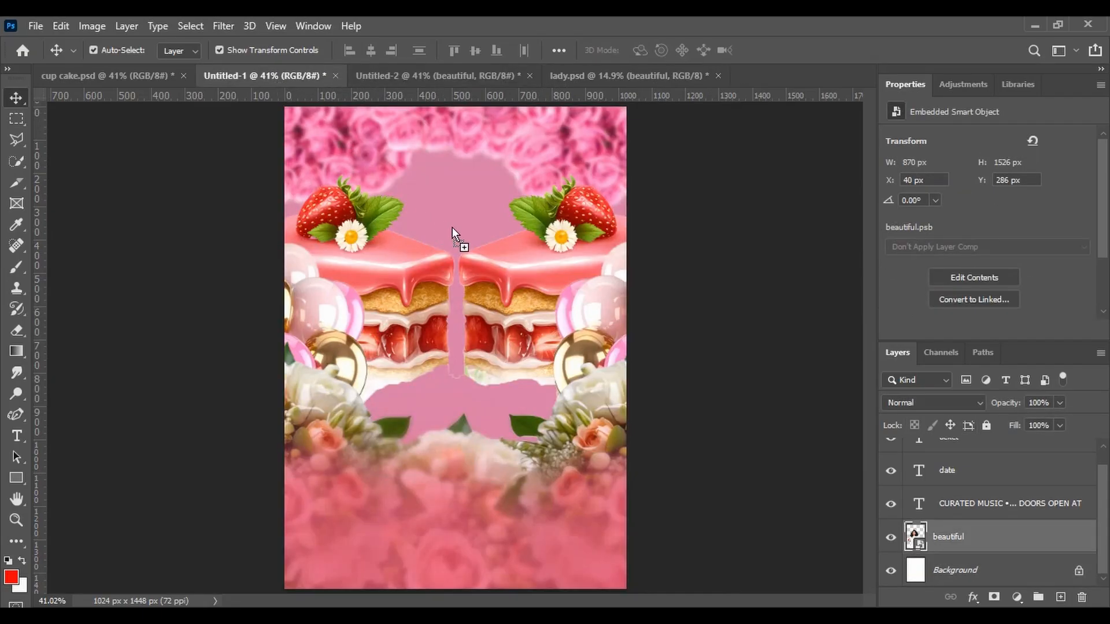
pyautogui.moveTo(452, 227); pyautogui.dragTo(453, 228)
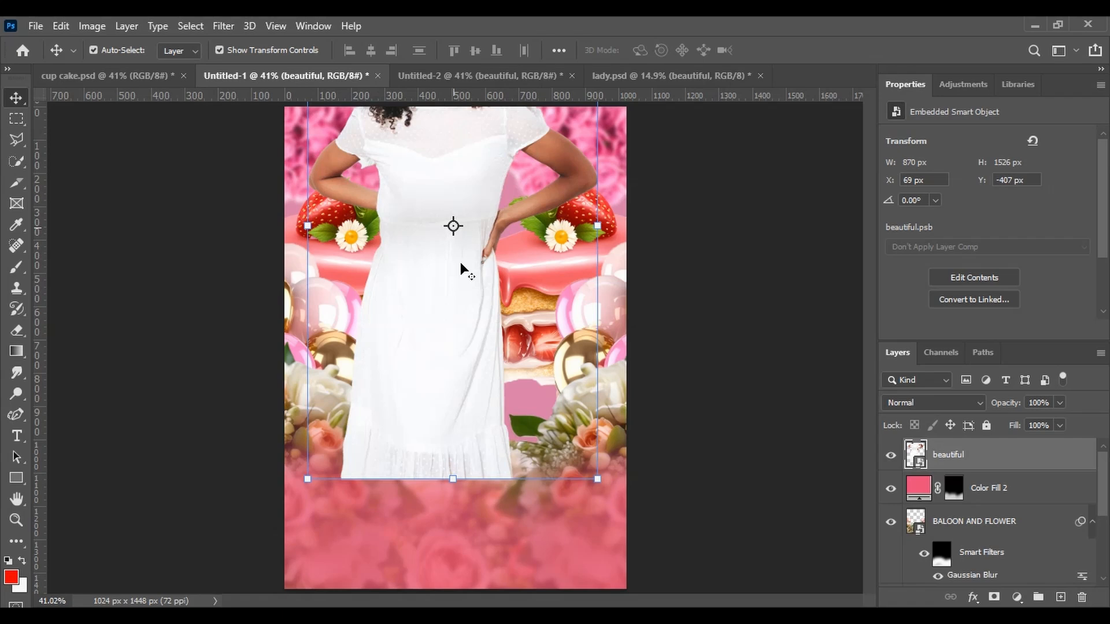
# Move the 'beautiful' woman layer down so she stands in the middle of the flyer
pyautogui.hotkey('ctrl', 't')
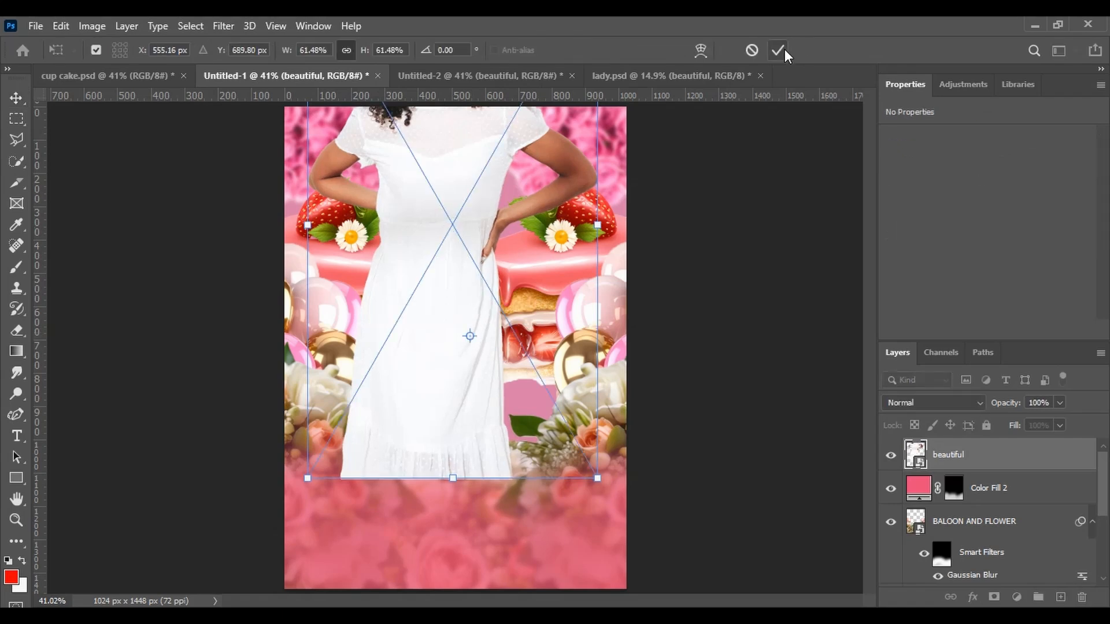
pyautogui.click(778, 49)
pyautogui.moveTo(428, 201); pyautogui.dragTo(442, 343)
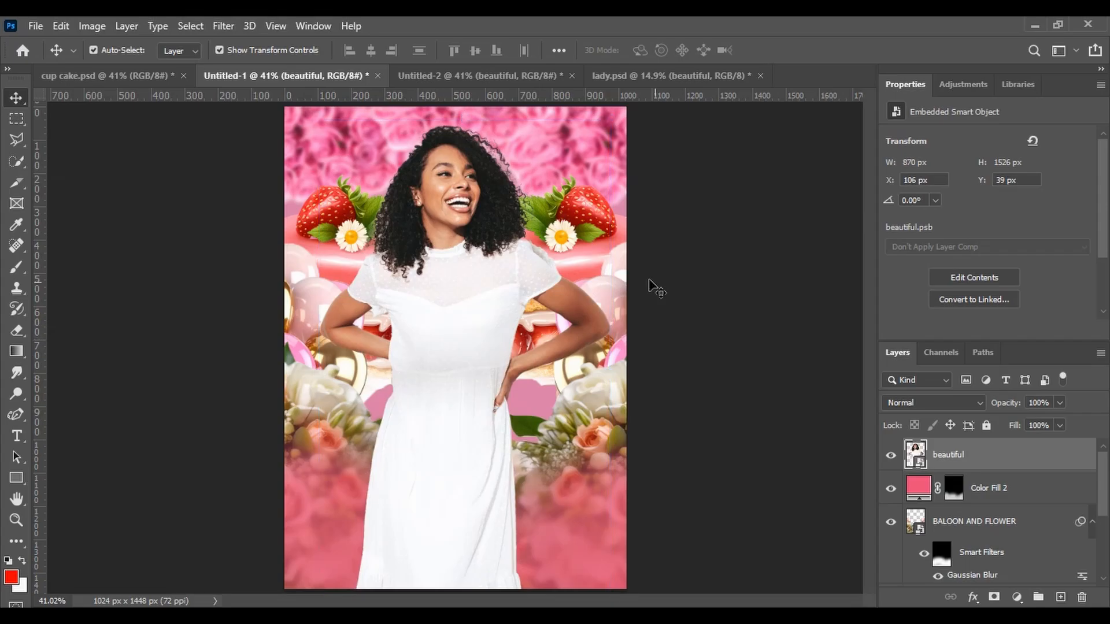
# Nudge the 'cake combined' layer slightly up so it sits behind the woman, centred horizontally
pyautogui.click(585, 258)
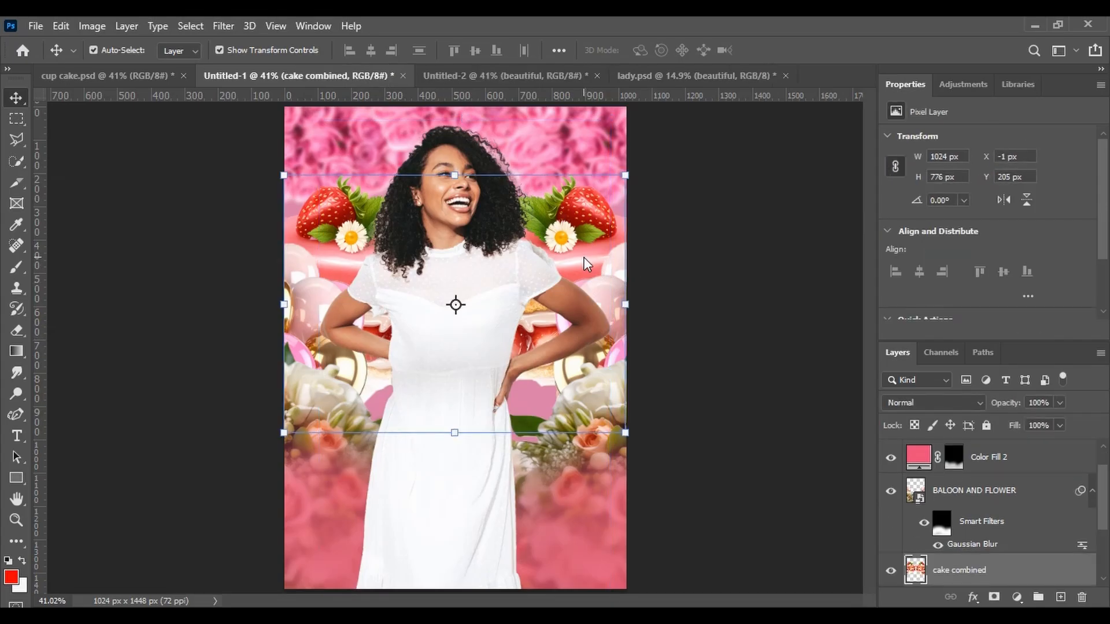
pyautogui.moveTo(584, 258); pyautogui.dragTo(583, 256)
pyautogui.press('Up')
pyautogui.press('Up')
pyautogui.press('Up')
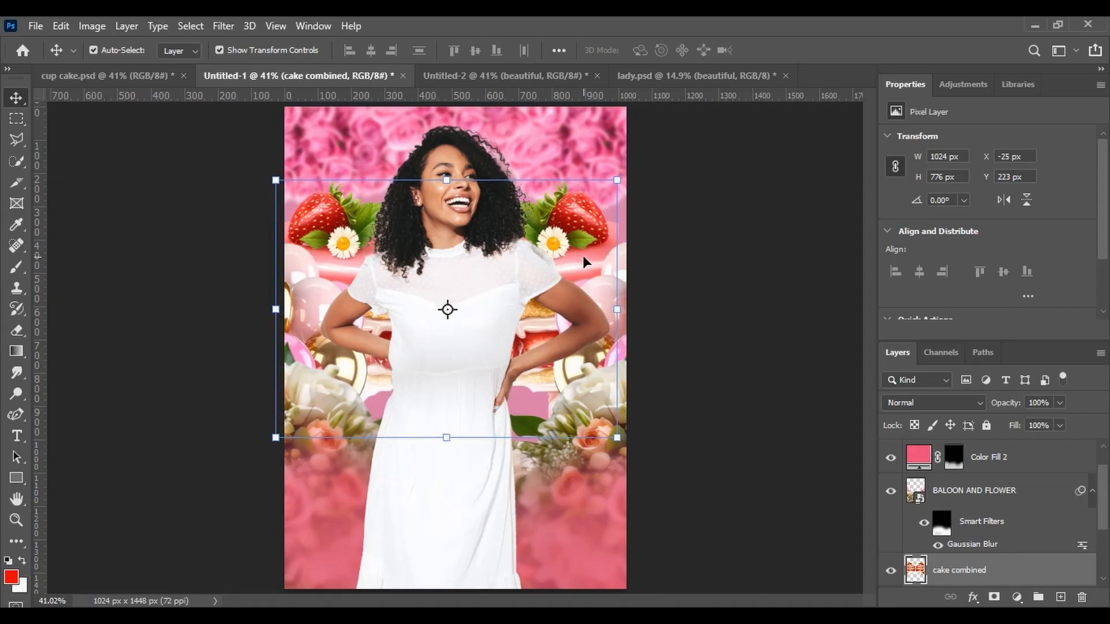
pyautogui.press('Right')
pyautogui.press('Right')
pyautogui.press('Right')
pyautogui.press('Right')
pyautogui.press('Right')
pyautogui.press('Right')
pyautogui.press('Right')
pyautogui.press('Right')
pyautogui.press('Right')
pyautogui.press('Right')
pyautogui.press('Right')
pyautogui.press('Right')
pyautogui.press('Right')
pyautogui.press('Right')
pyautogui.press('Right')
pyautogui.press('Right')
pyautogui.press('Right')
pyautogui.press('Right')
pyautogui.press('Right')
pyautogui.press('Right')
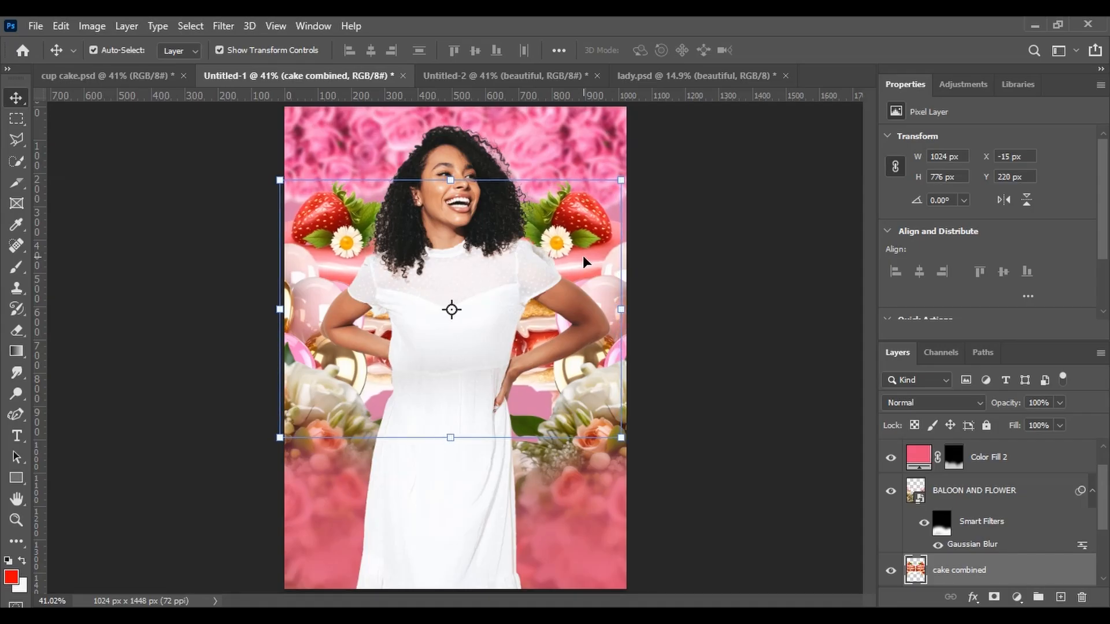
pyautogui.press('Right')
pyautogui.press('Right')
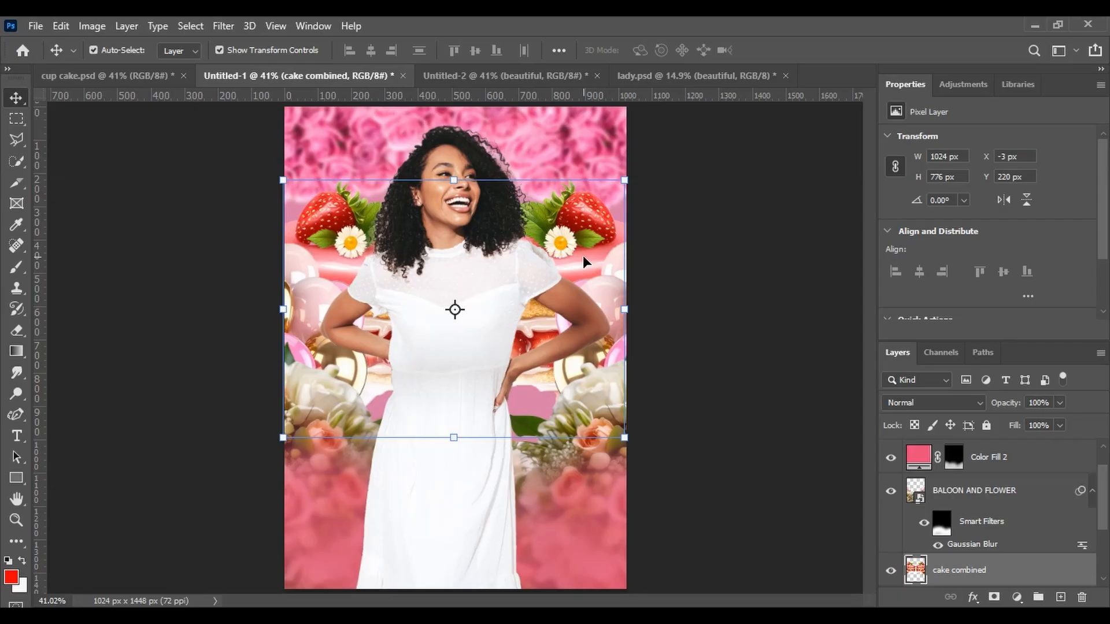
# Move and scale the 'beautiful' woman layer to about 921 × 1616 px, filling the flyer's height
pyautogui.click(748, 290)
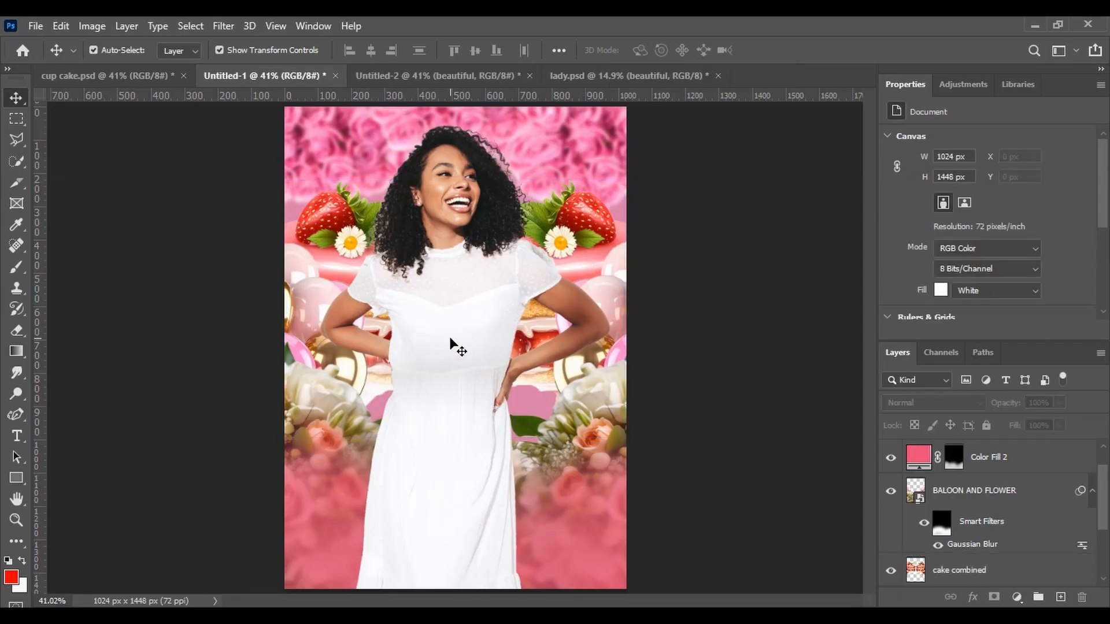
pyautogui.hotkey('ctrl', 'v')
pyautogui.moveTo(450, 342); pyautogui.dragTo(453, 254)
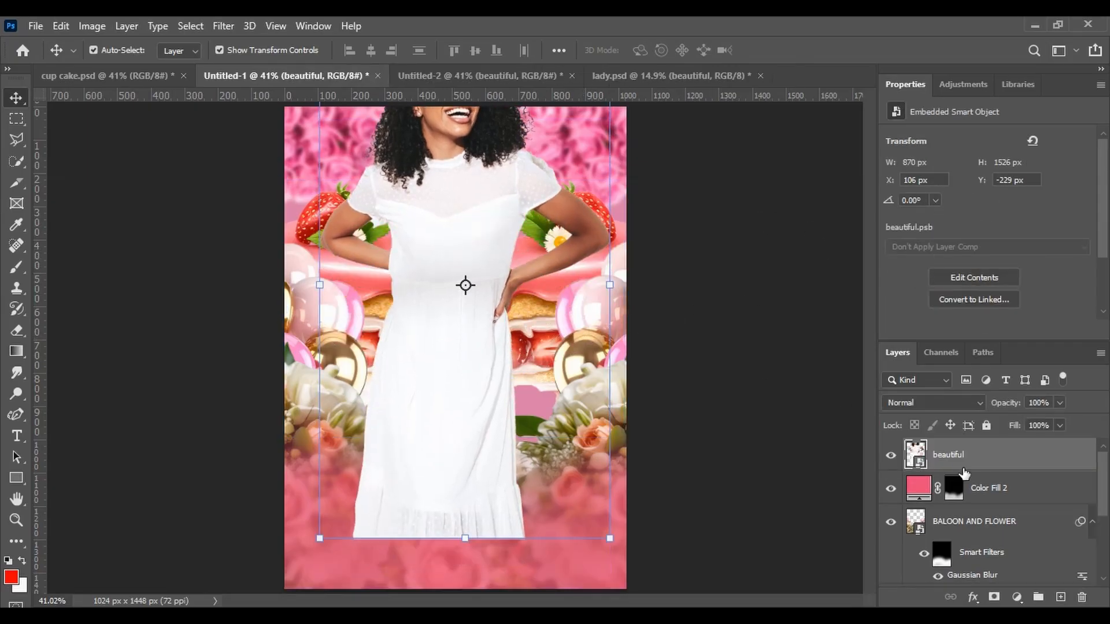
pyautogui.moveTo(443, 335); pyautogui.dragTo(452, 381)
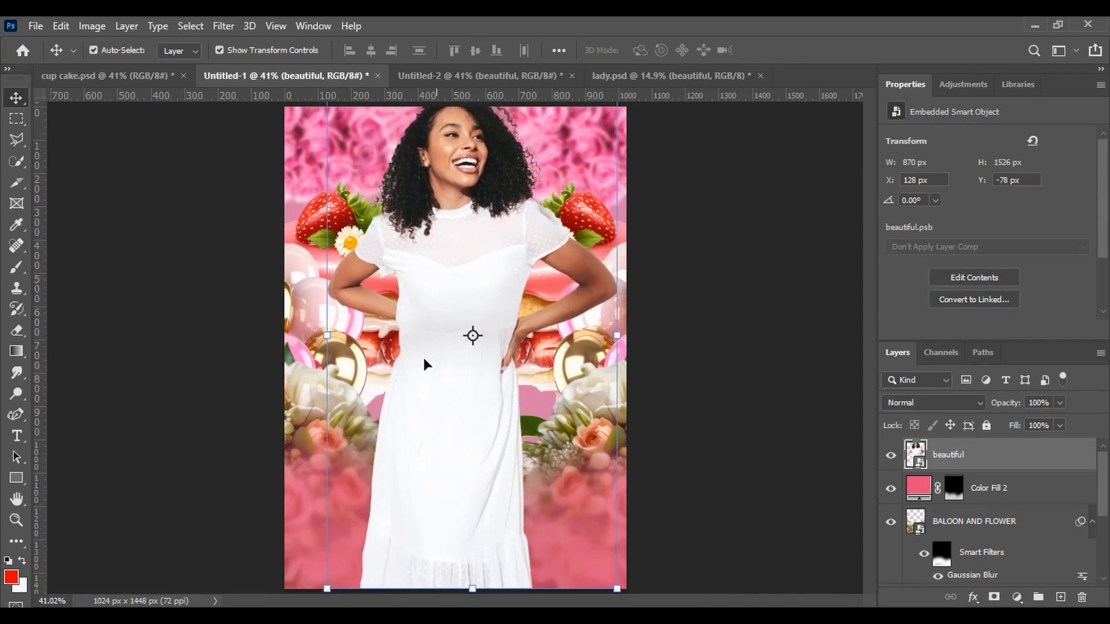
pyautogui.moveTo(317, 337); pyautogui.dragTo(303, 334)
pyautogui.moveTo(433, 306); pyautogui.dragTo(420, 337)
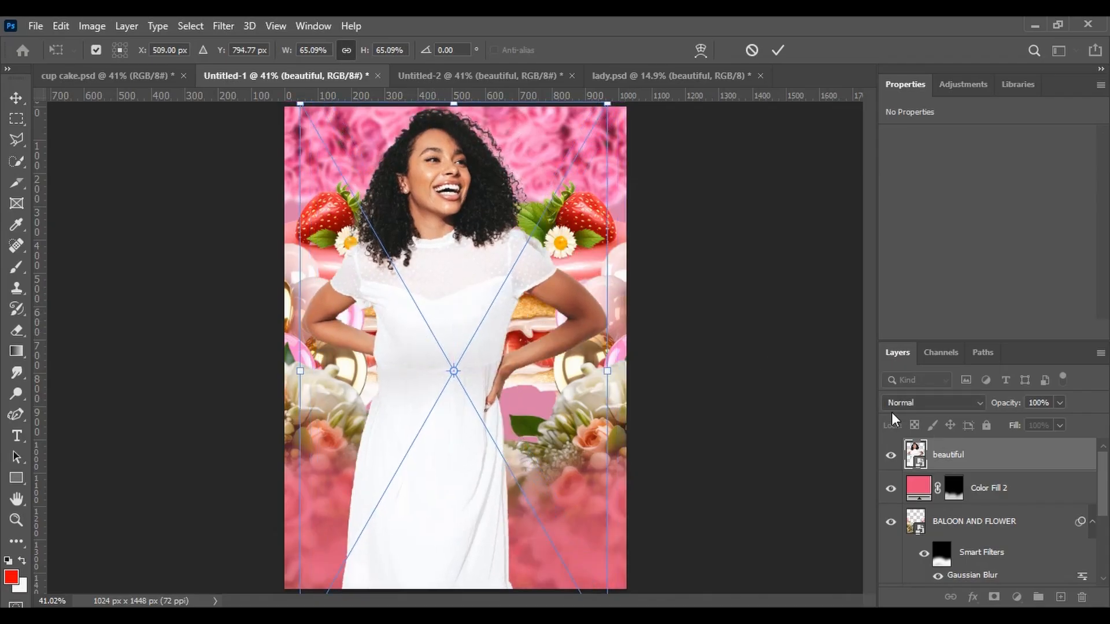
pyautogui.press('Return')
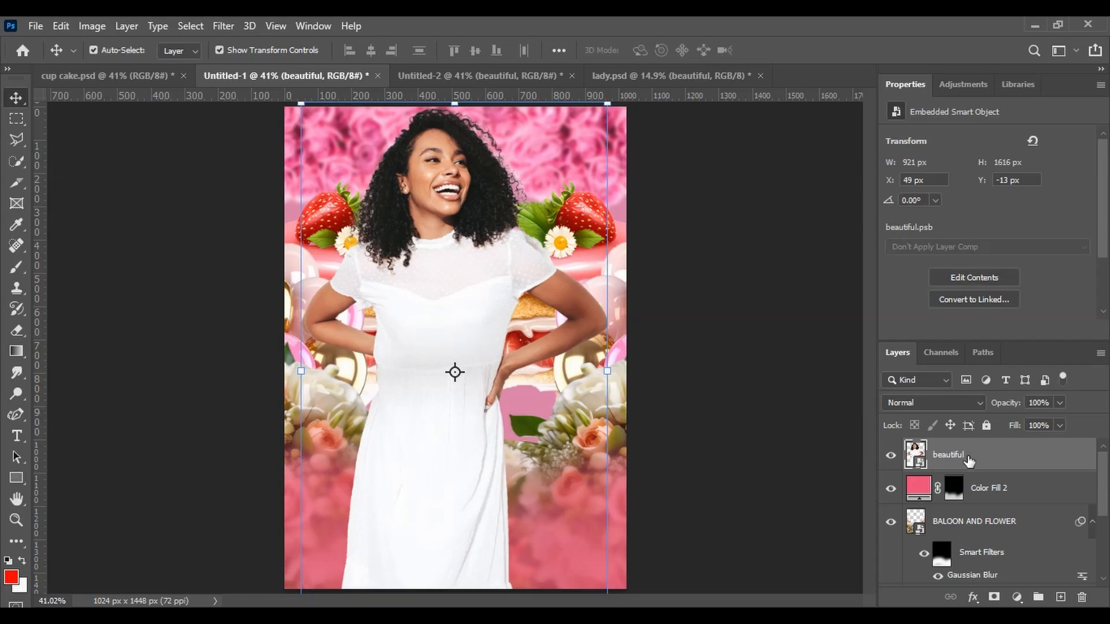
# Add a white layer mask to the 'beautiful' layer
pyautogui.click(1016, 597)
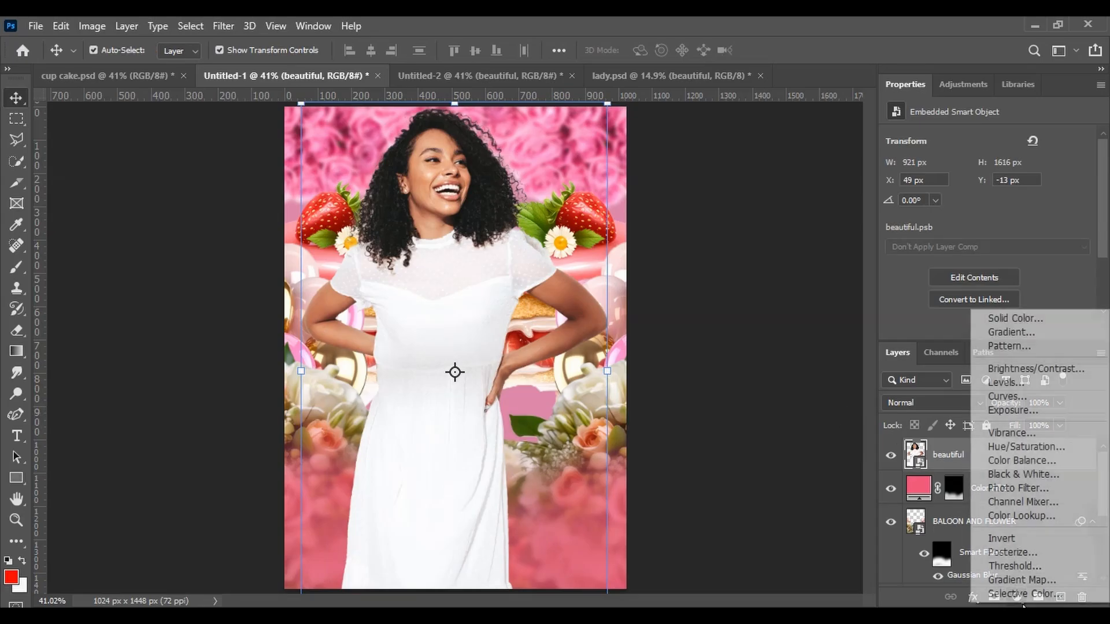
pyautogui.click(982, 595)
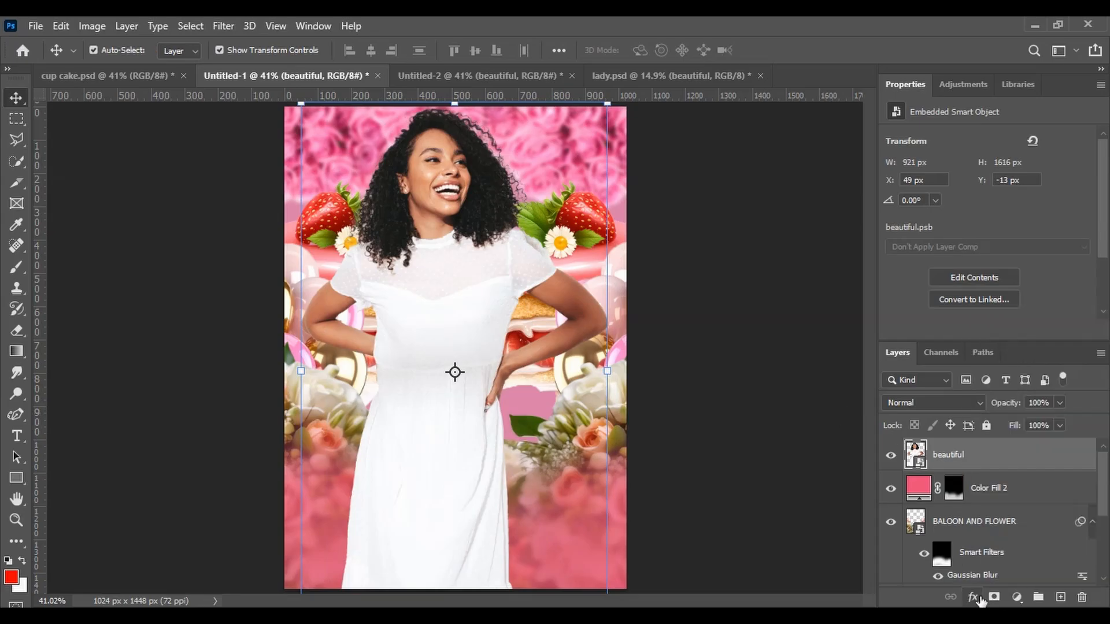
pyautogui.click(994, 597)
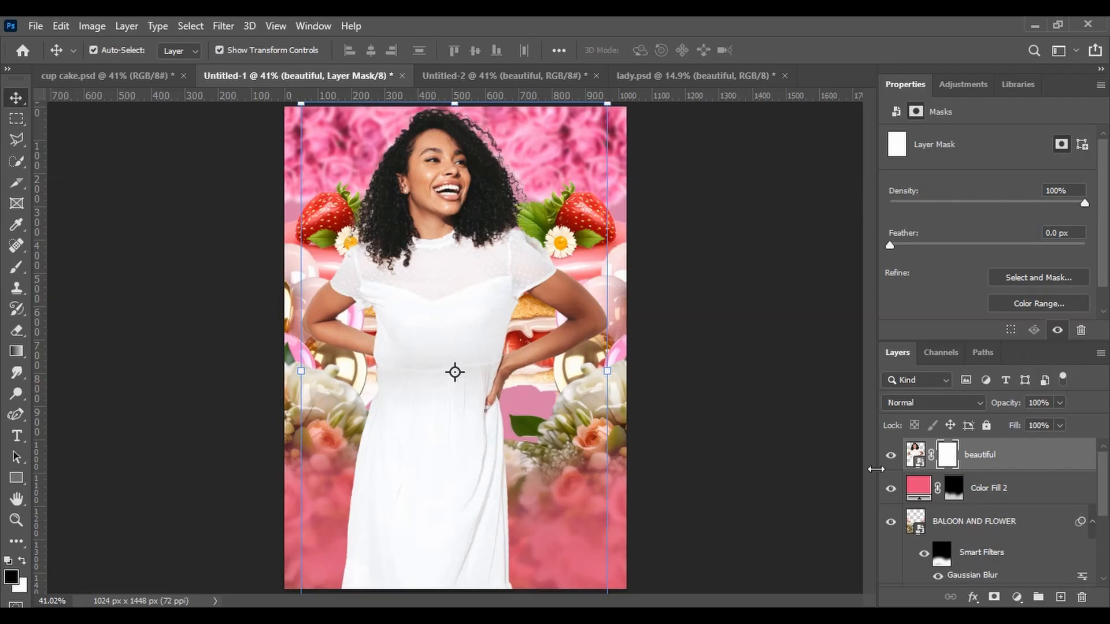
pyautogui.hotkey('ctrl', 'i')
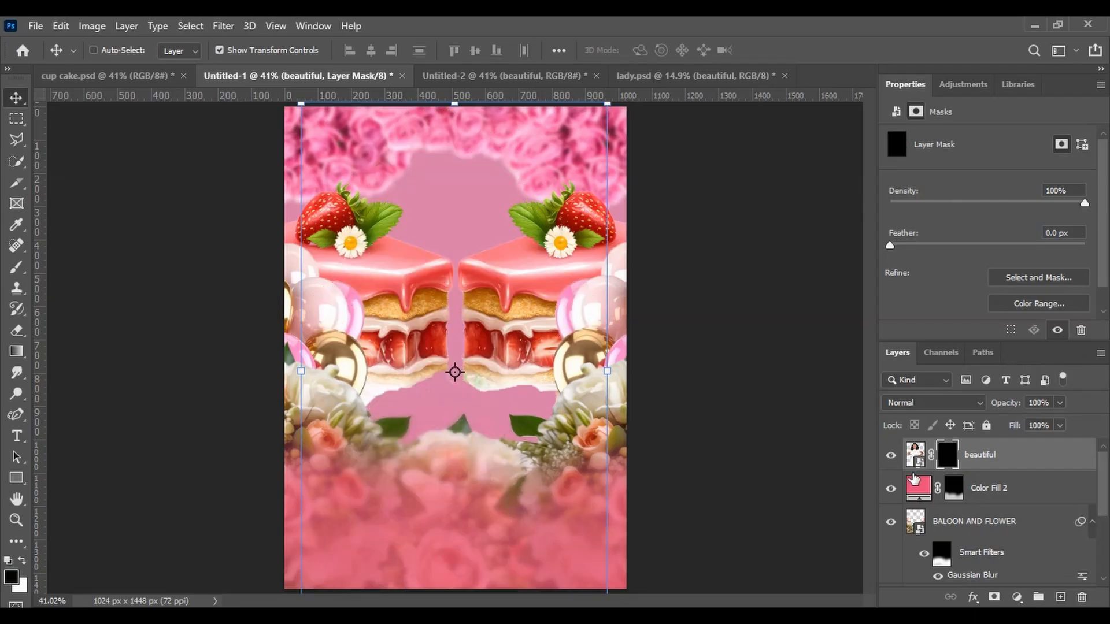
pyautogui.moveTo(914, 477); pyautogui.dragTo(945, 461)
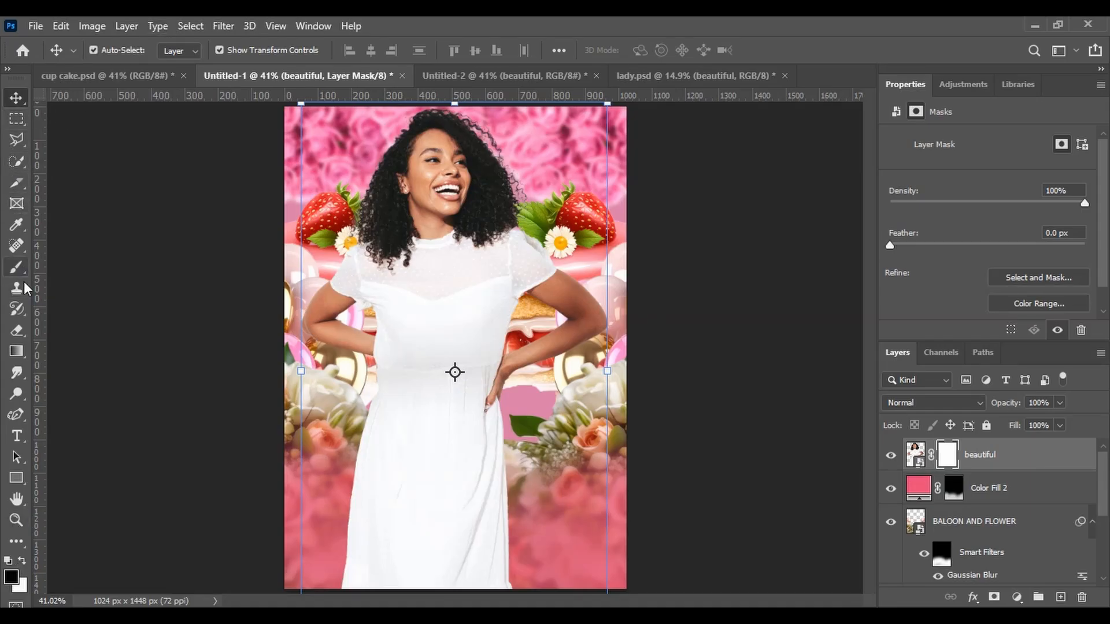
# Paint black on the mask with a soft Brush at 100% opacity to fade out the woman's lower body
pyautogui.click(9, 275)
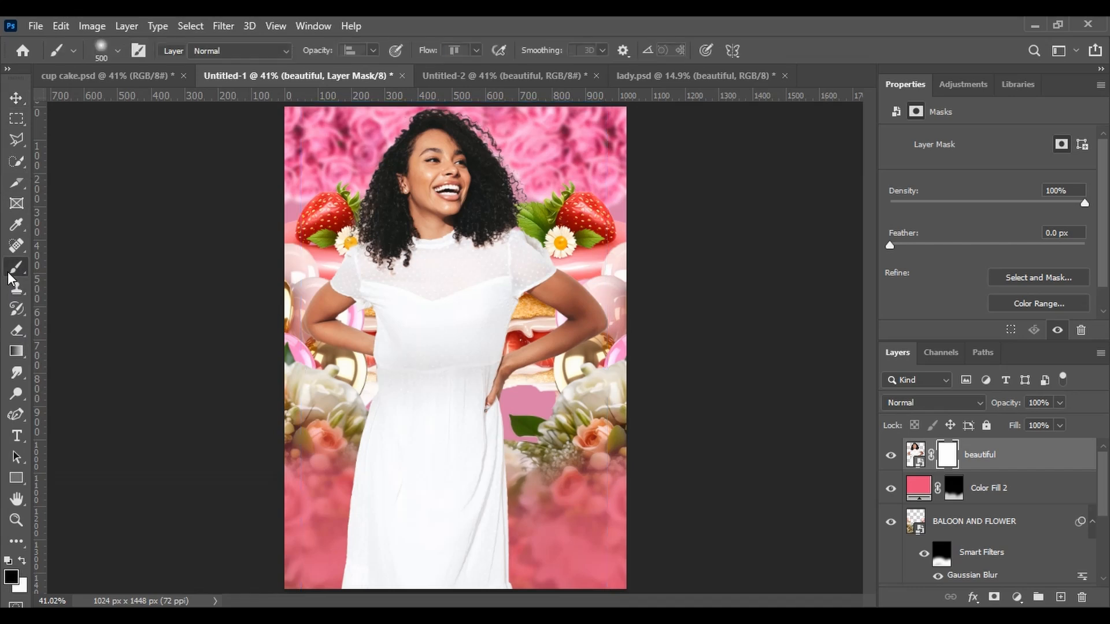
pyautogui.moveTo(290, 480)
pyautogui.mouseDown()
pyautogui.moveTo(382, 550)
pyautogui.moveTo(456, 555)
pyautogui.mouseUp()
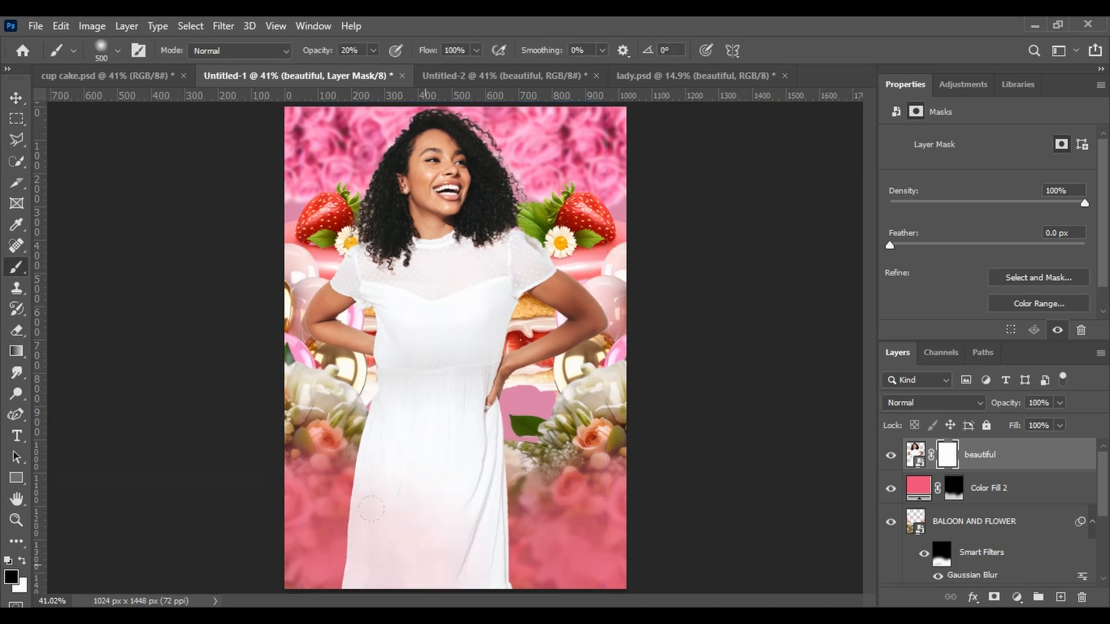
pyautogui.click(373, 51)
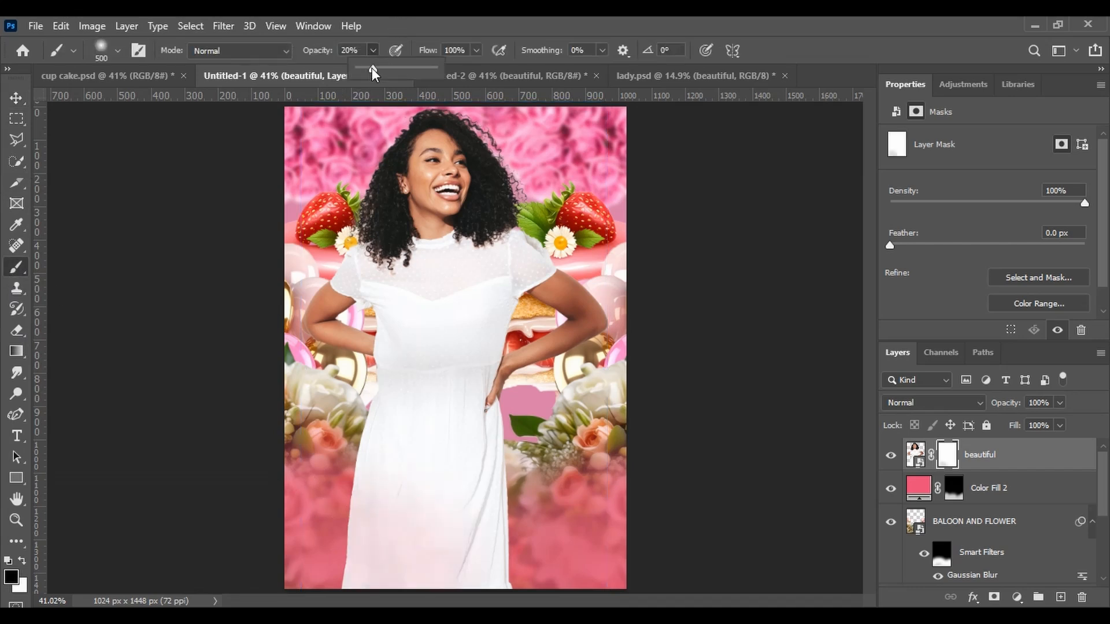
pyautogui.moveTo(372, 68); pyautogui.dragTo(483, 81)
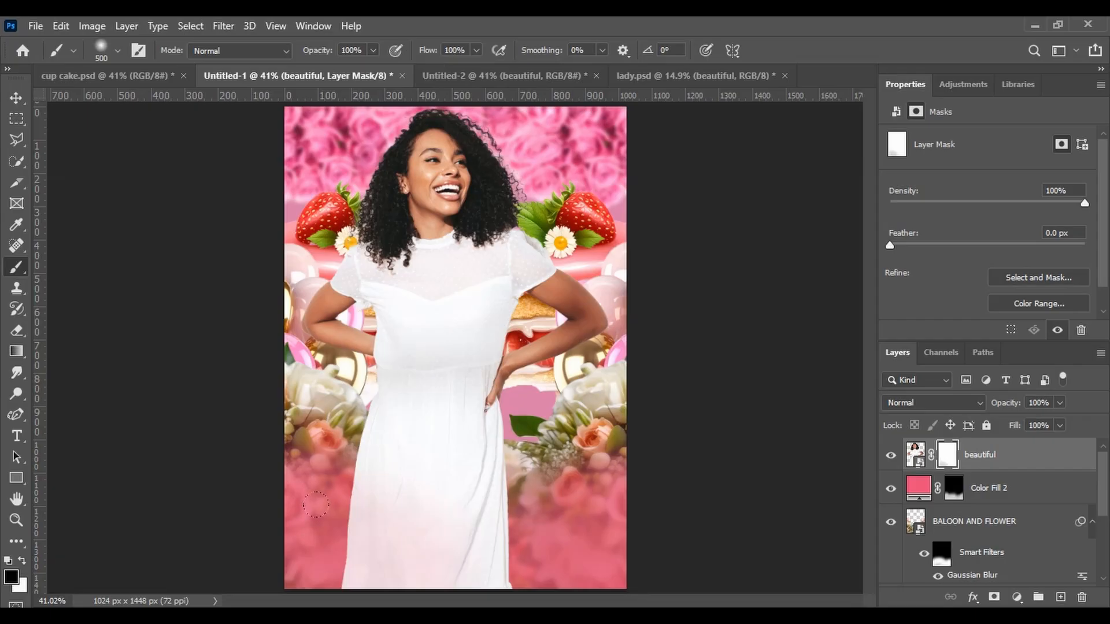
pyautogui.moveTo(353, 543)
pyautogui.mouseDown()
pyautogui.moveTo(492, 520)
pyautogui.moveTo(403, 514)
pyautogui.mouseUp()
pyautogui.moveTo(356, 481)
pyautogui.mouseDown()
pyautogui.moveTo(480, 483)
pyautogui.moveTo(367, 437)
pyautogui.moveTo(404, 430)
pyautogui.moveTo(451, 450)
pyautogui.moveTo(515, 419)
pyautogui.mouseUp()
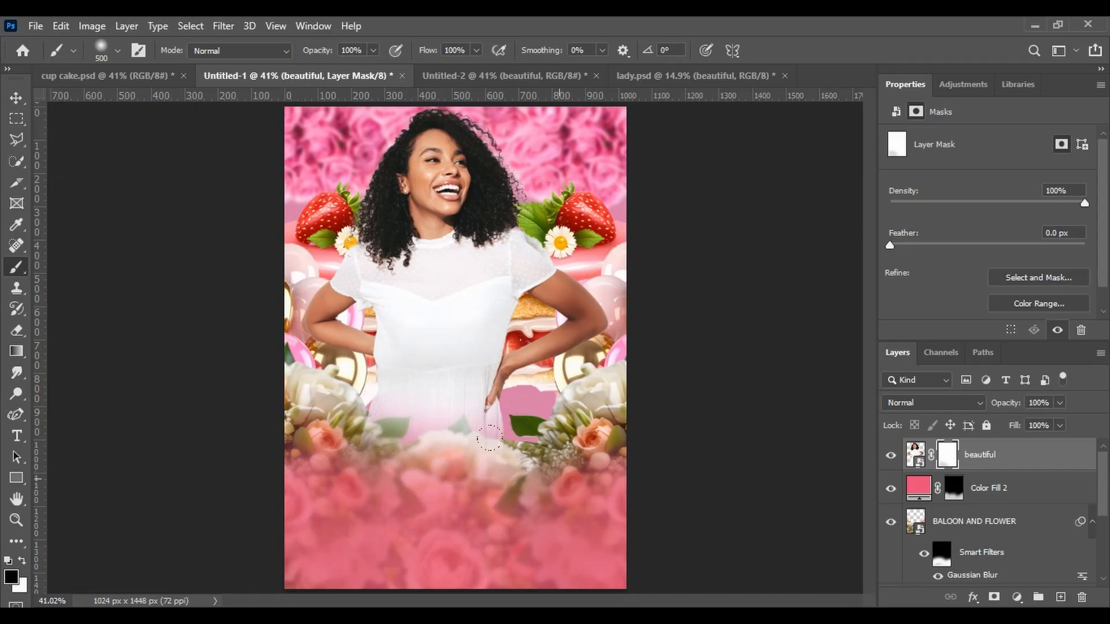
# Shift the 'beautiful' woman layer slightly to the right
pyautogui.click(16, 97)
pyautogui.moveTo(399, 296); pyautogui.dragTo(426, 298)
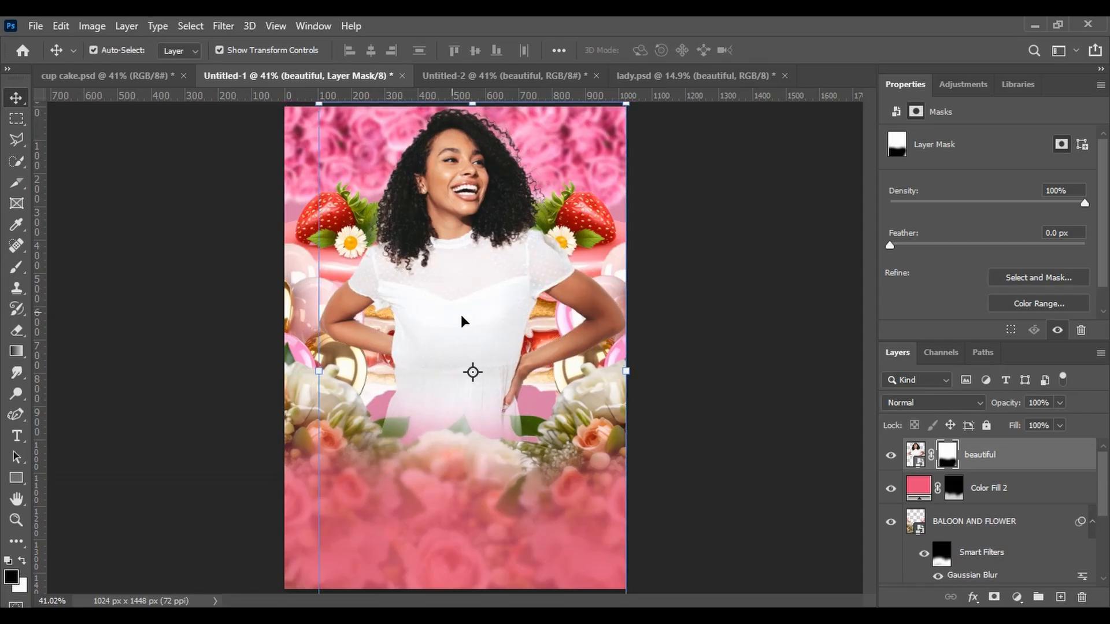
# Nudge the 'cake combined' layer a few pixels up and right to realign it behind the woman
pyautogui.click(602, 243)
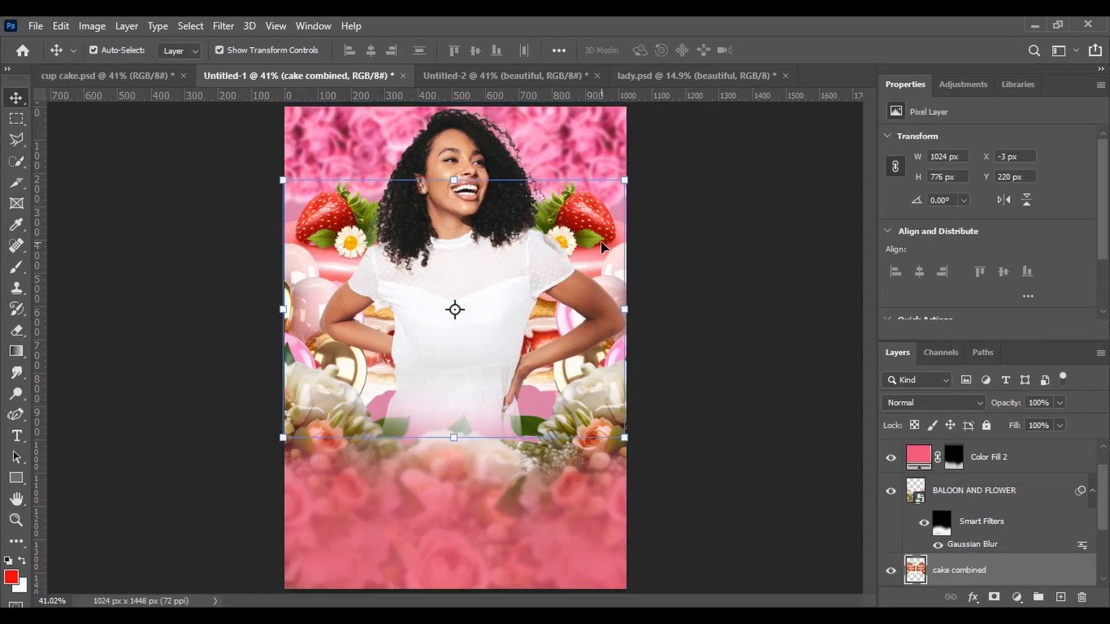
pyautogui.press('Up')
pyautogui.press('Up')
pyautogui.press('Up')
pyautogui.press('Up')
pyautogui.press('Up')
pyautogui.press('Up')
pyautogui.press('Up')
pyautogui.press('Up')
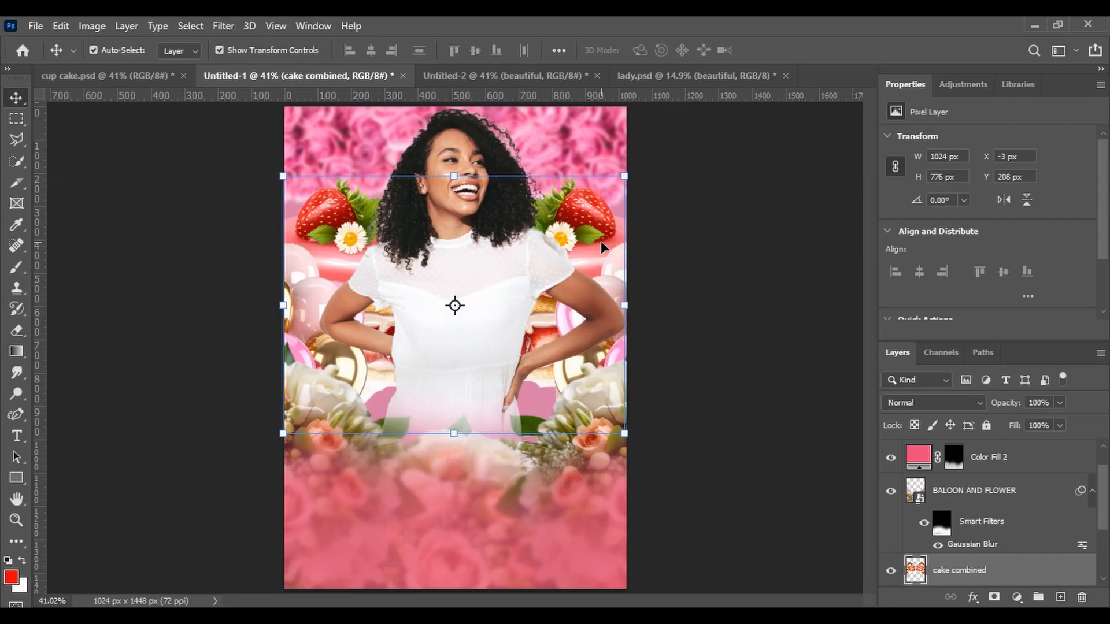
pyautogui.press('Up')
pyautogui.press('Up')
pyautogui.press('Up')
pyautogui.press('Up')
pyautogui.press('Down')
pyautogui.press('Down')
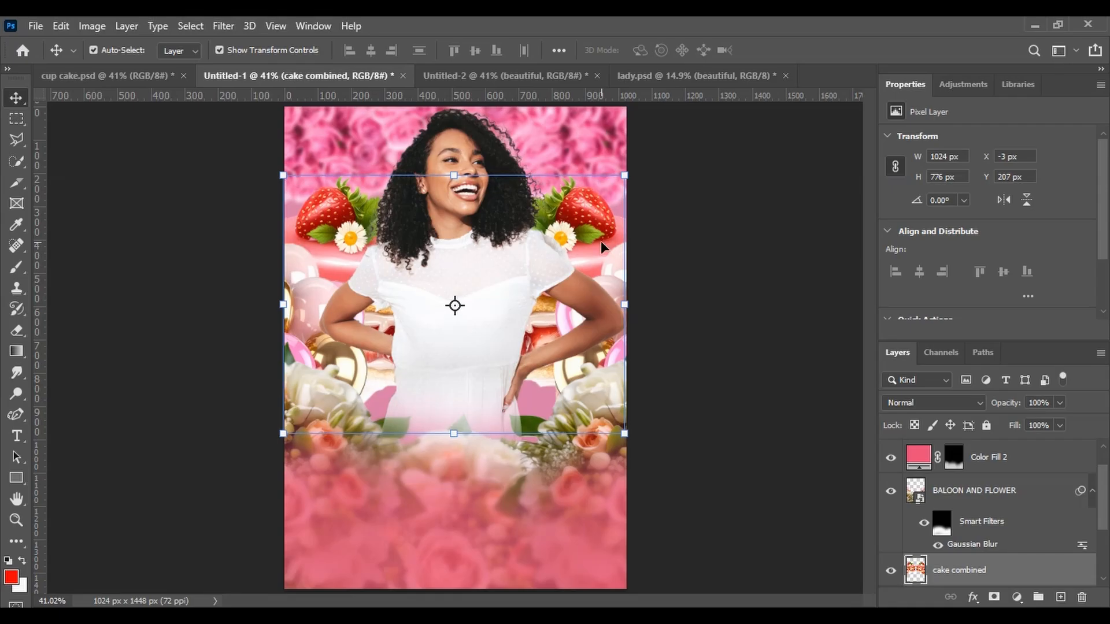
pyautogui.press('Right')
pyautogui.press('Right')
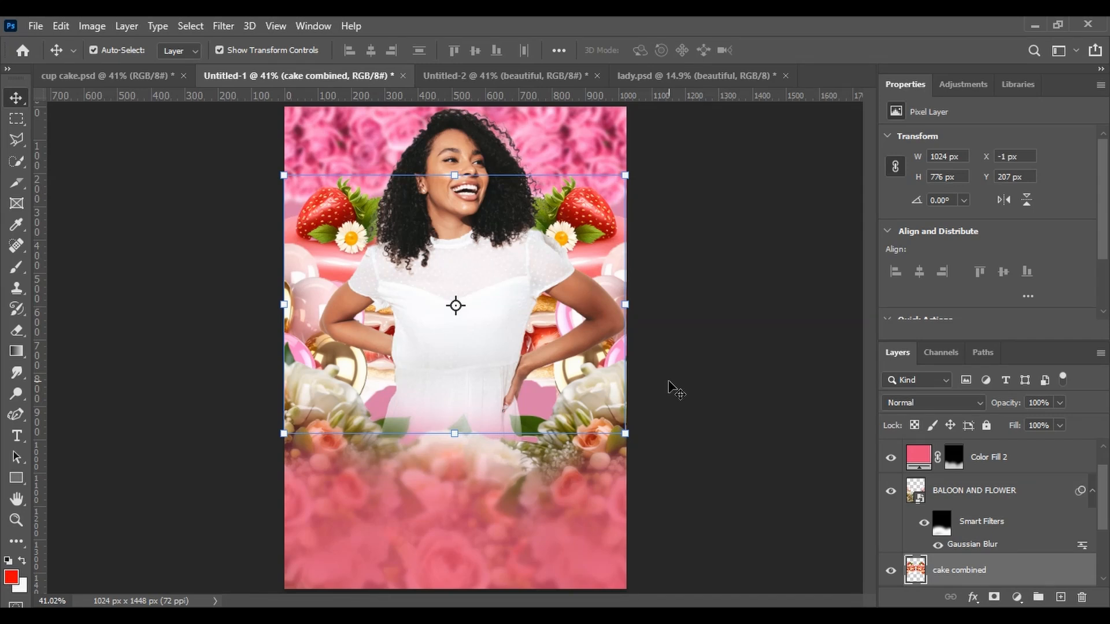
# Nudge the 'beautiful' woman layer a few pixels down and left
pyautogui.click(454, 347)
pyautogui.press('Down')
pyautogui.press('Down')
pyautogui.press('Down')
pyautogui.press('Down')
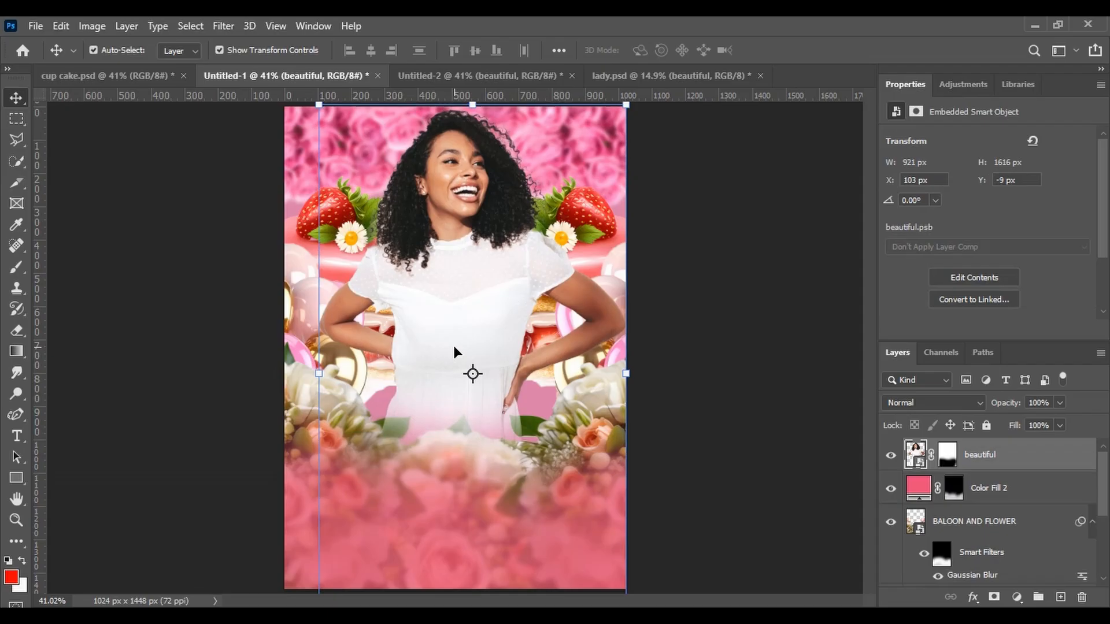
pyautogui.press('Left')
pyautogui.press('Left')
pyautogui.press('Left')
pyautogui.press('Left')
pyautogui.press('Left')
pyautogui.press('Left')
pyautogui.press('Left')
pyautogui.press('Left')
pyautogui.press('Left')
pyautogui.press('Left')
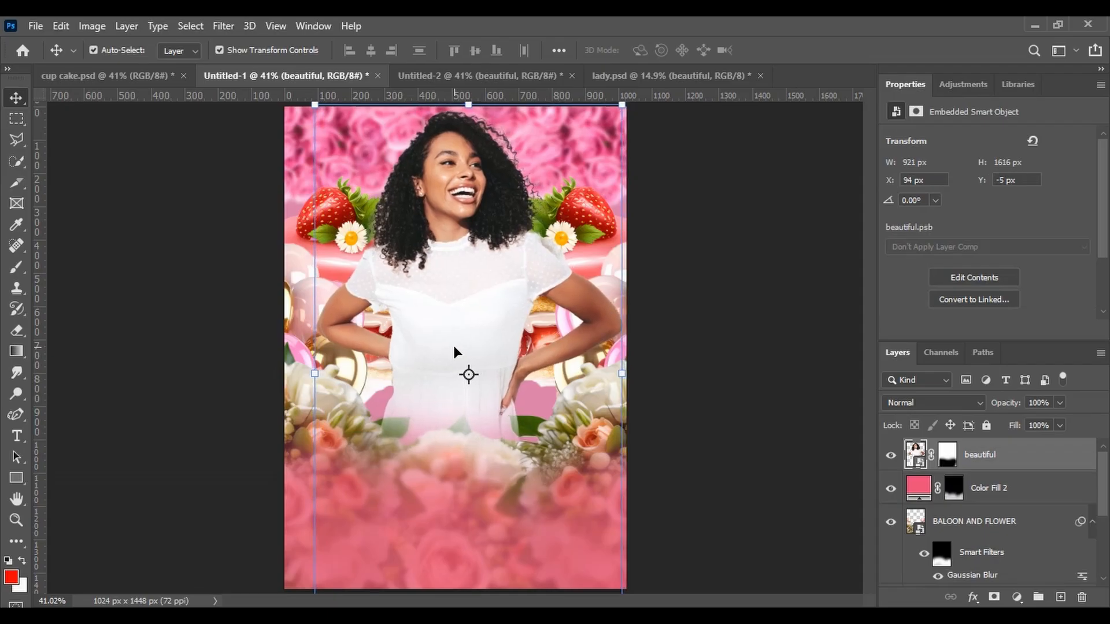
pyautogui.press('Right')
pyautogui.press('Right')
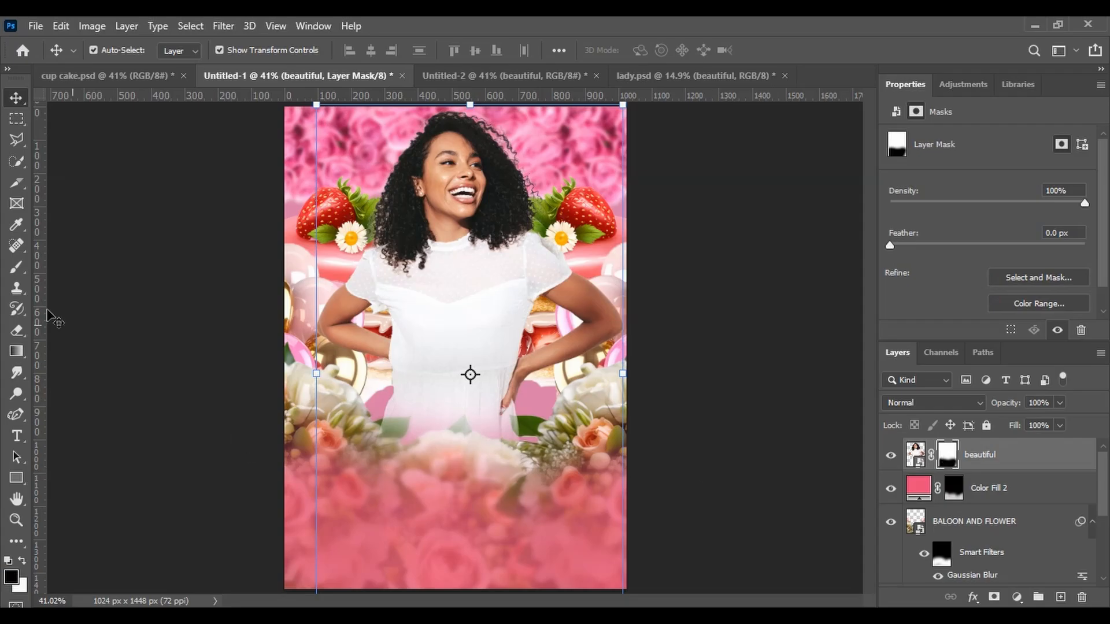
# Paint more black on the woman layer's mask with the soft Brush to fade her lower body further
pyautogui.click(17, 267)
pyautogui.moveTo(382, 426); pyautogui.dragTo(454, 446)
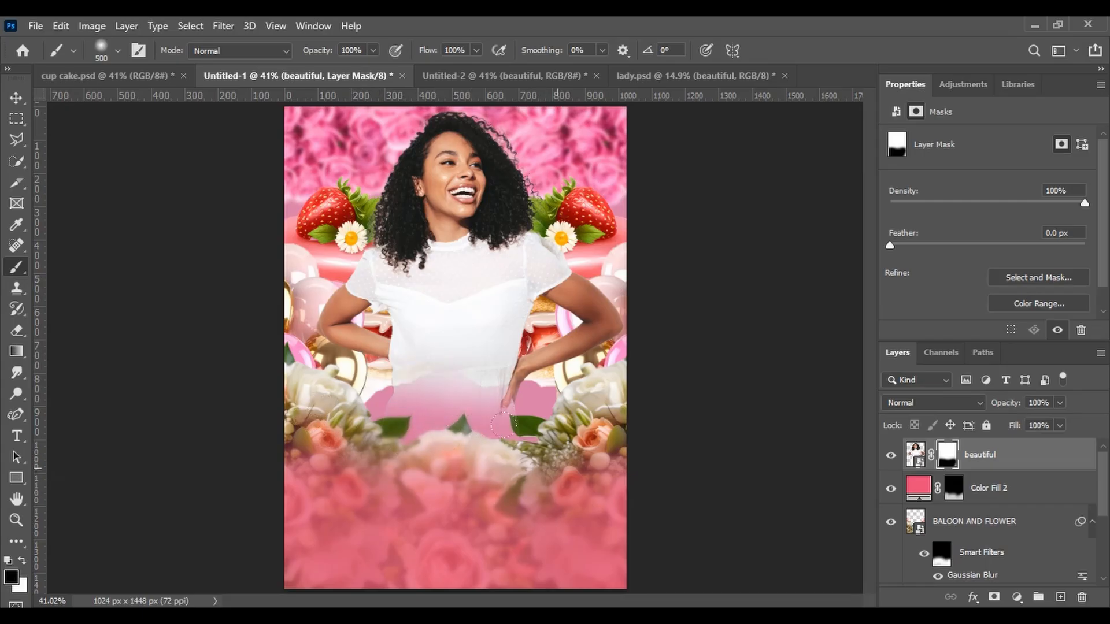
pyautogui.click(16, 98)
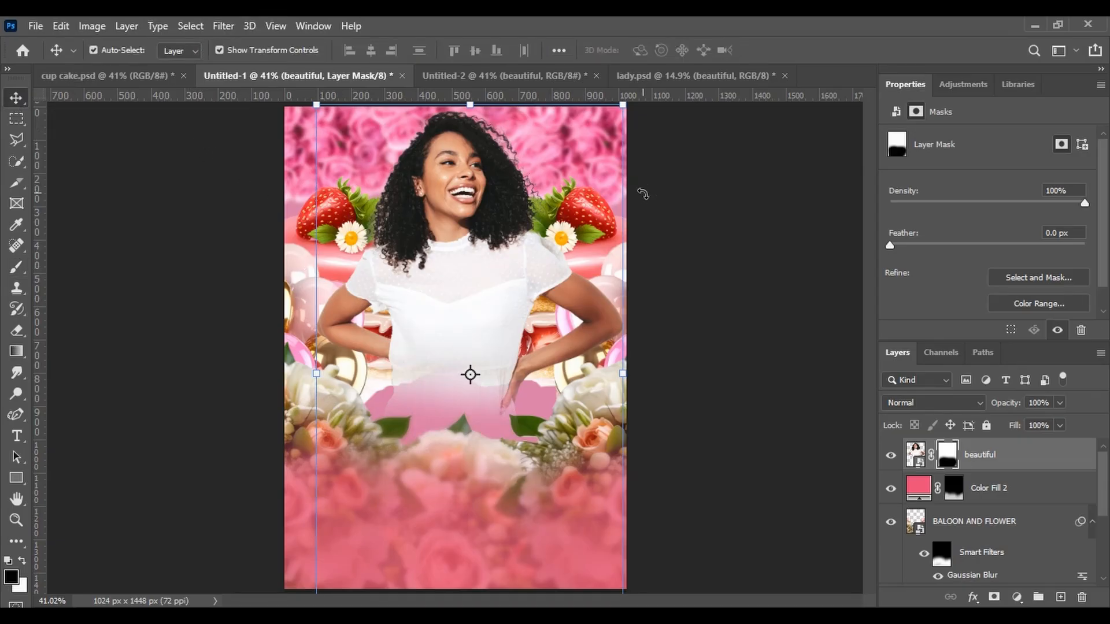
pyautogui.click(642, 193)
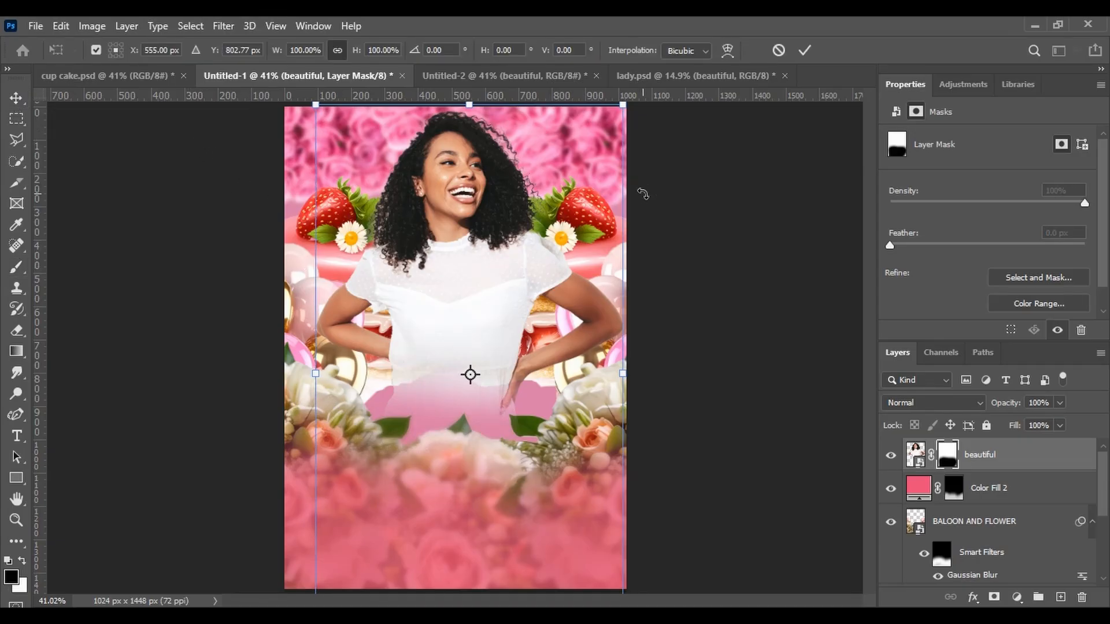
pyautogui.click(804, 52)
pyautogui.click(694, 206)
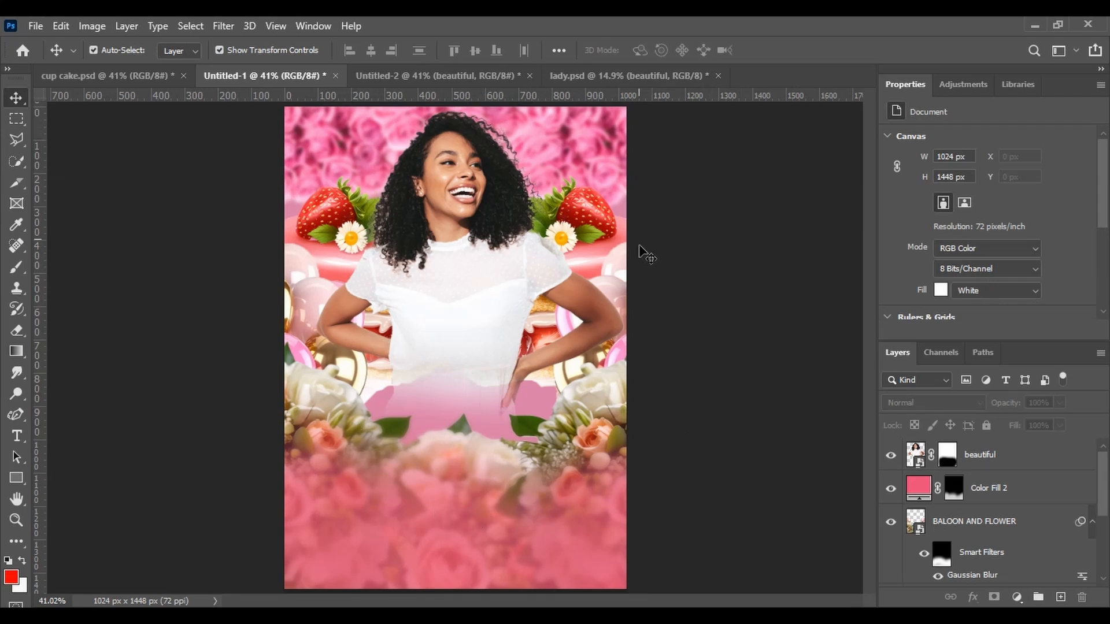
# Select the 'beautiful' layer and add two new empty layers above it
pyautogui.click(915, 454)
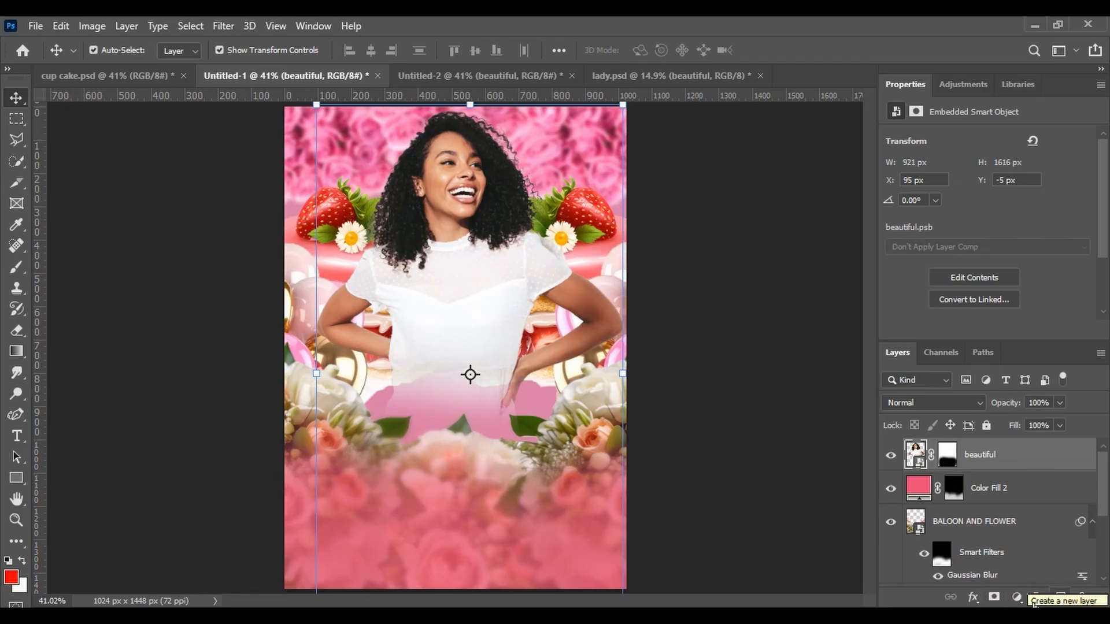
pyautogui.click(1062, 597)
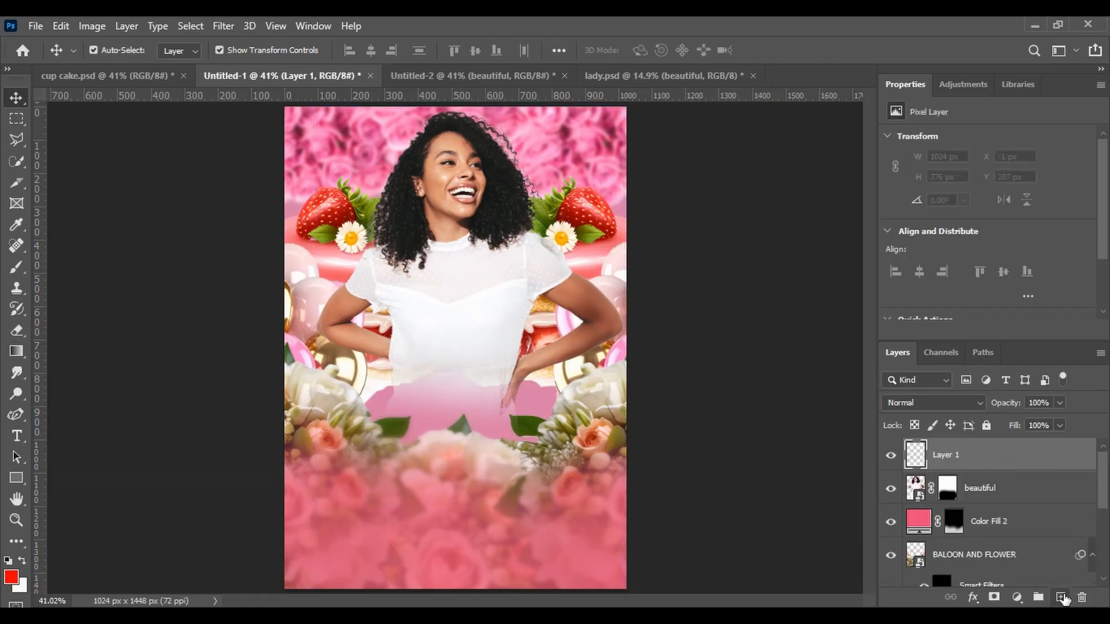
pyautogui.click(1062, 597)
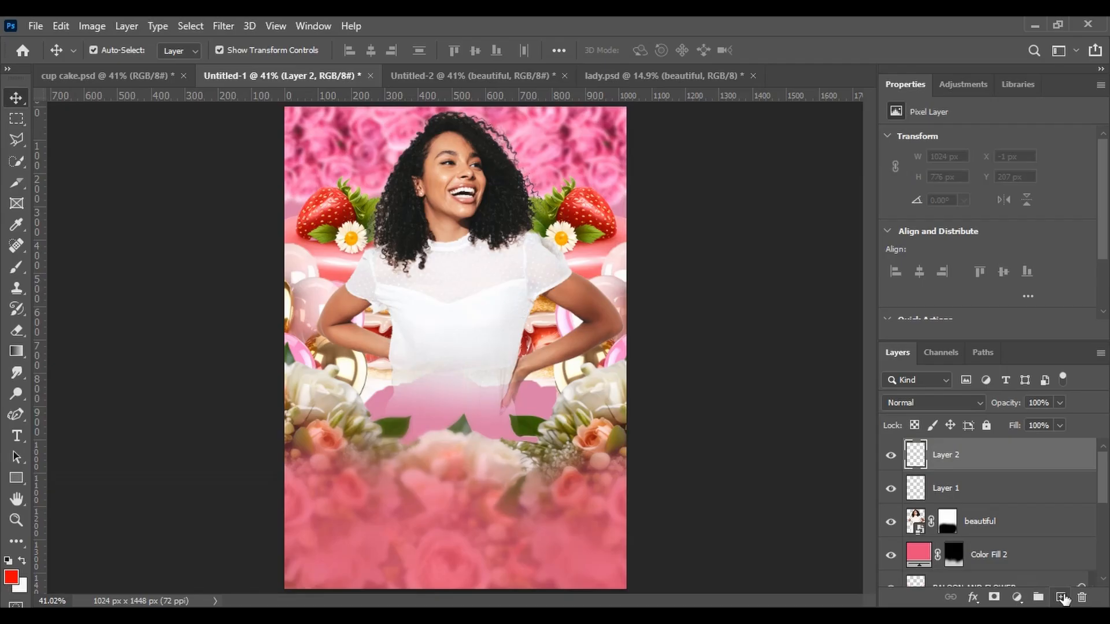
# Set the foreground colour to ff0000 and paint red with the soft Brush over Layer 1's lower half and top corners
pyautogui.click(941, 493)
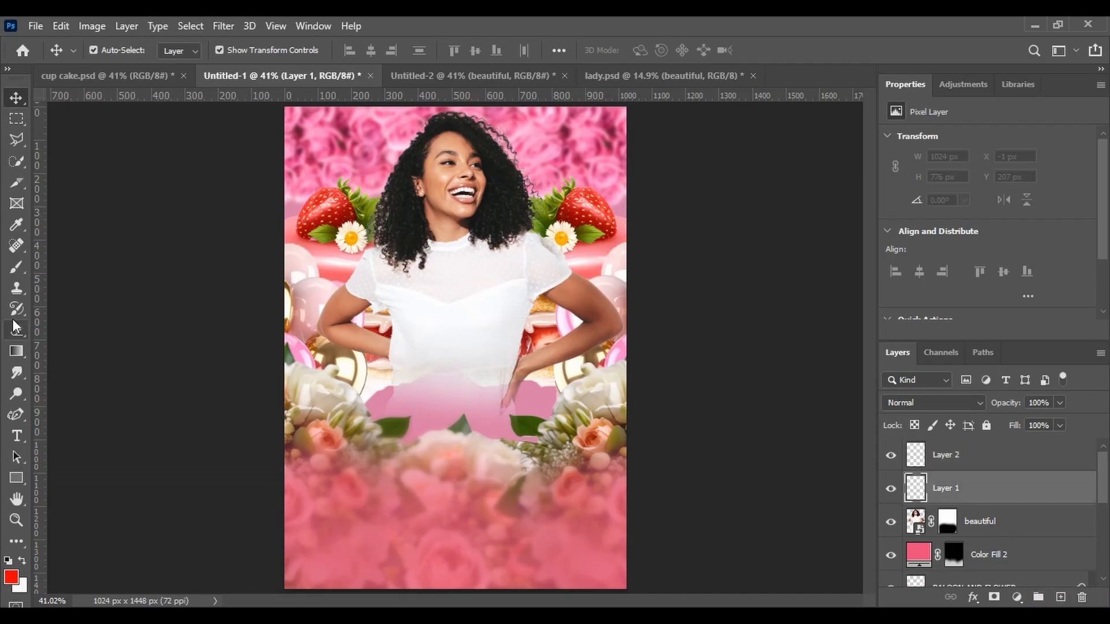
pyautogui.click(16, 271)
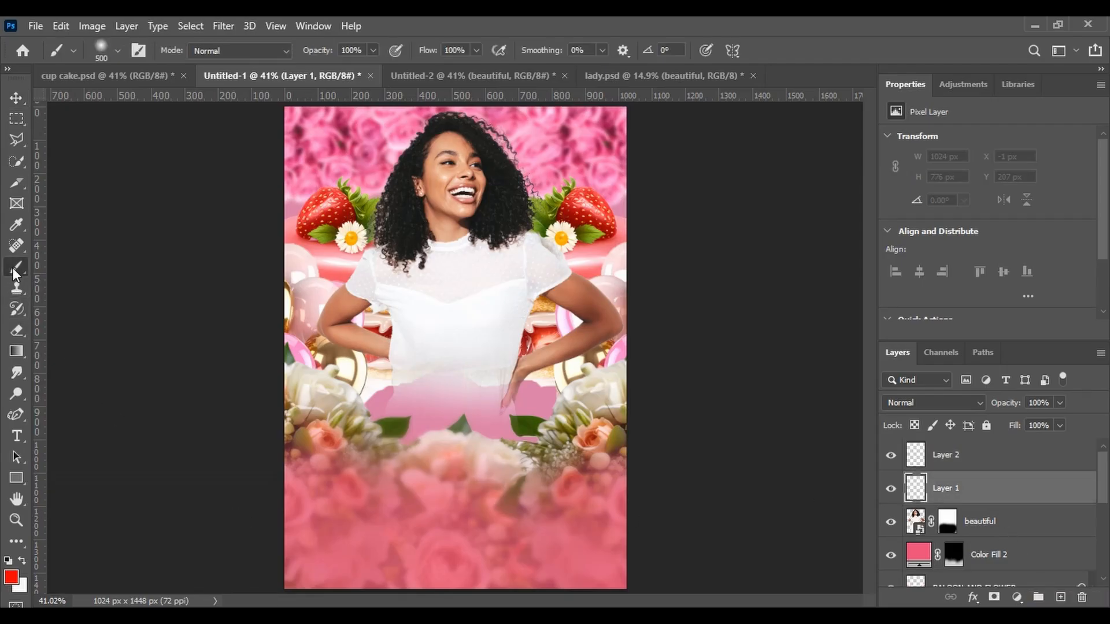
pyautogui.click(13, 578)
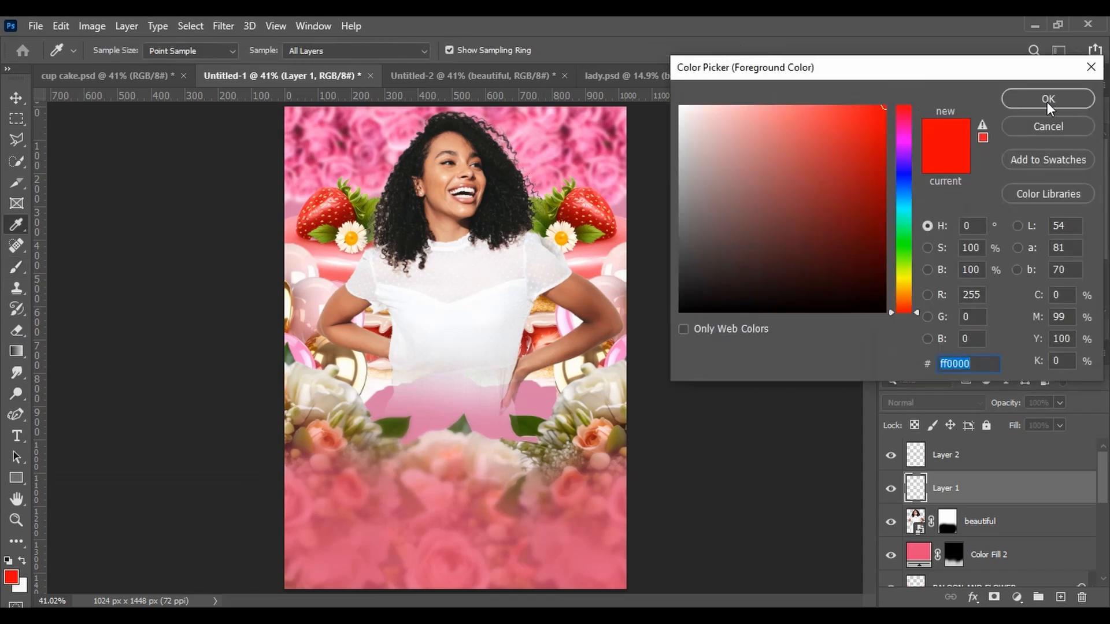
pyautogui.click(1048, 99)
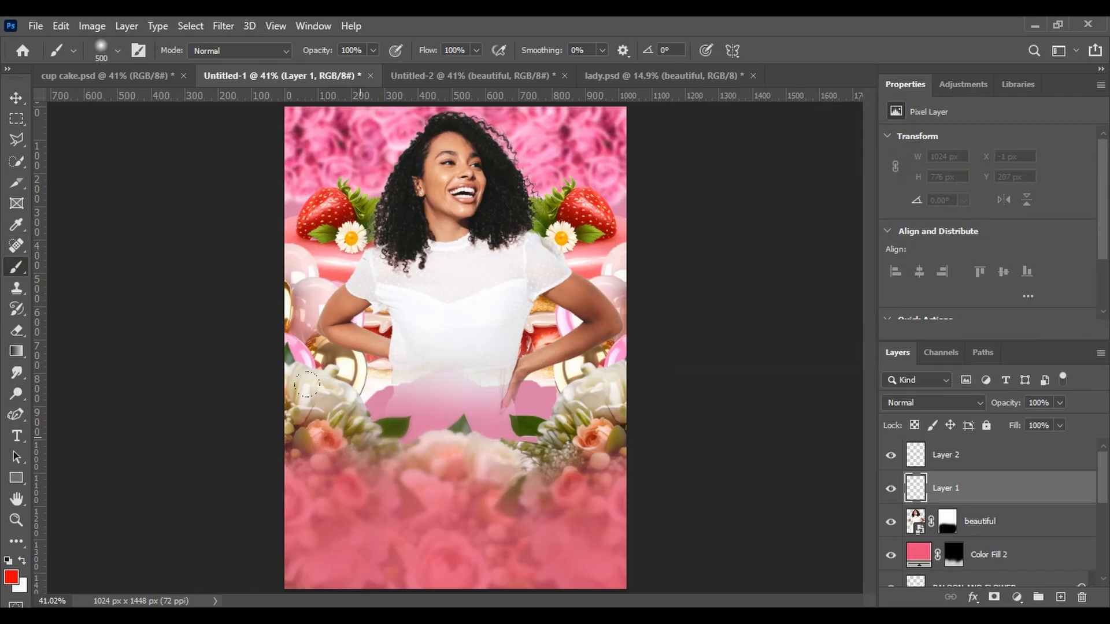
pyautogui.moveTo(306, 384)
pyautogui.mouseDown()
pyautogui.moveTo(406, 467)
pyautogui.moveTo(435, 467)
pyautogui.moveTo(492, 405)
pyautogui.moveTo(477, 390)
pyautogui.moveTo(402, 385)
pyautogui.moveTo(353, 404)
pyautogui.moveTo(317, 426)
pyautogui.moveTo(363, 476)
pyautogui.moveTo(431, 482)
pyautogui.moveTo(465, 448)
pyautogui.mouseUp()
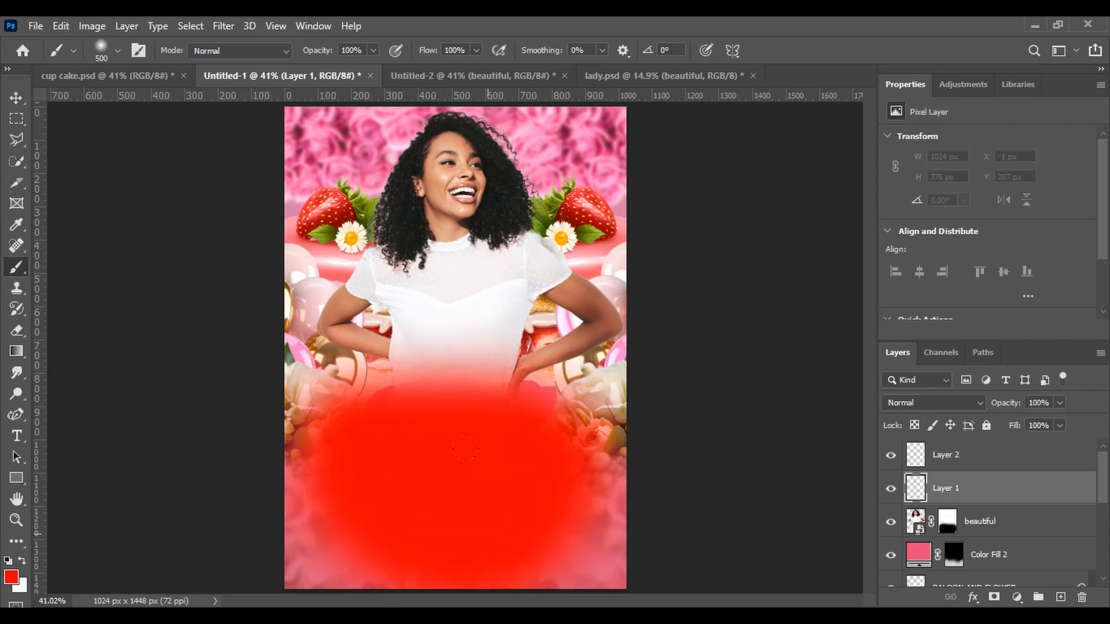
pyautogui.moveTo(473, 406)
pyautogui.mouseDown()
pyautogui.moveTo(456, 383)
pyautogui.moveTo(374, 397)
pyautogui.moveTo(322, 388)
pyautogui.mouseUp()
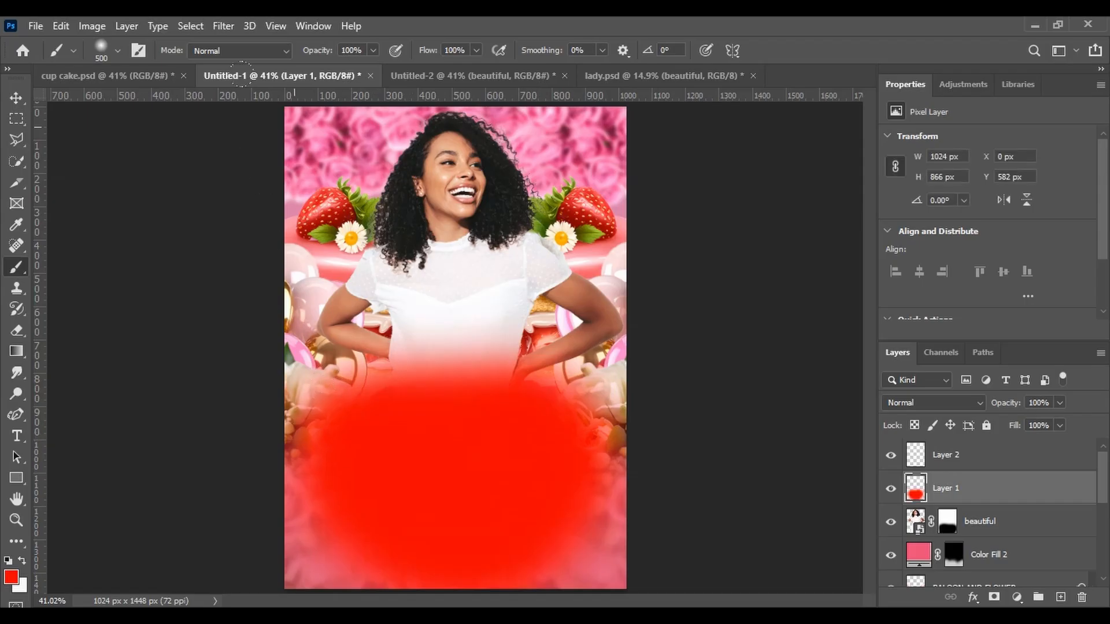
pyautogui.click(258, 108)
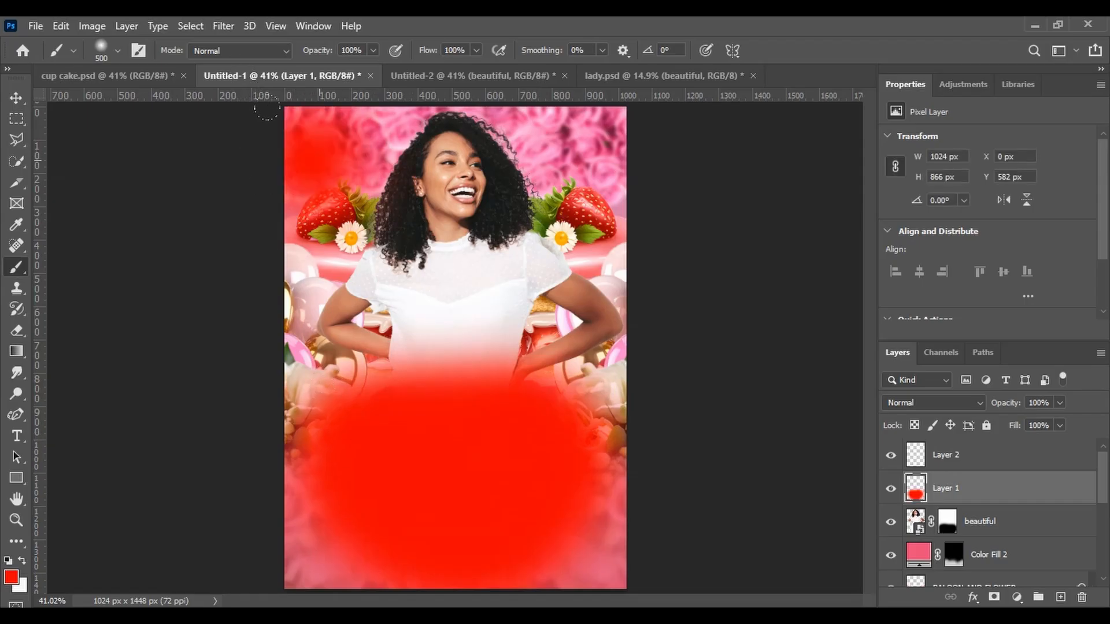
pyautogui.click(524, 107)
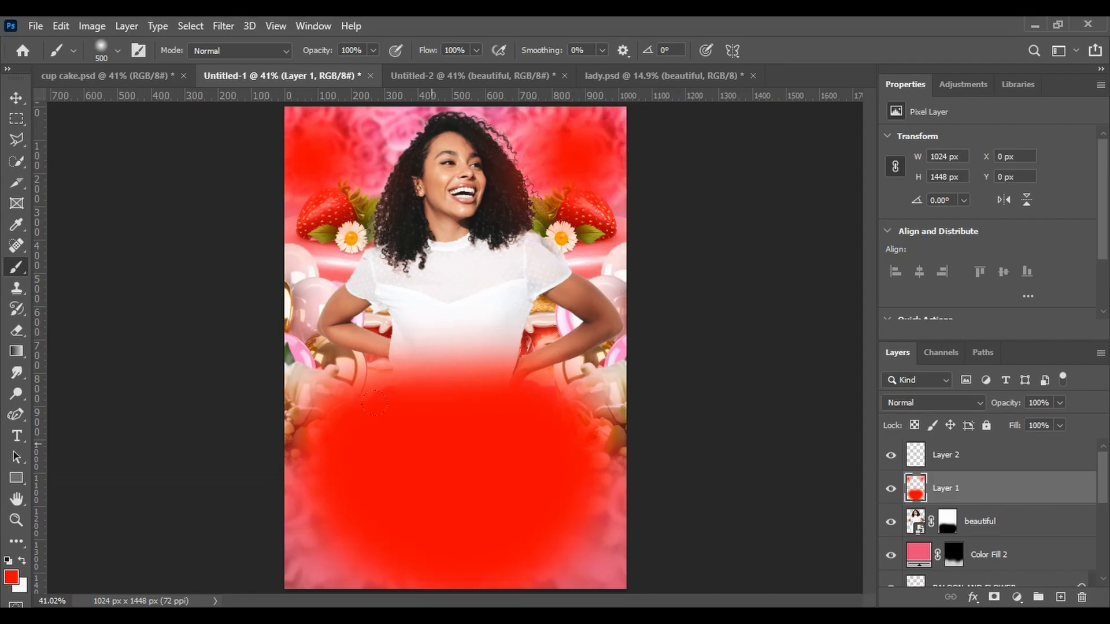
# Paint red on Layer 2 over the lower area and both top corners of the flyer
pyautogui.click(958, 460)
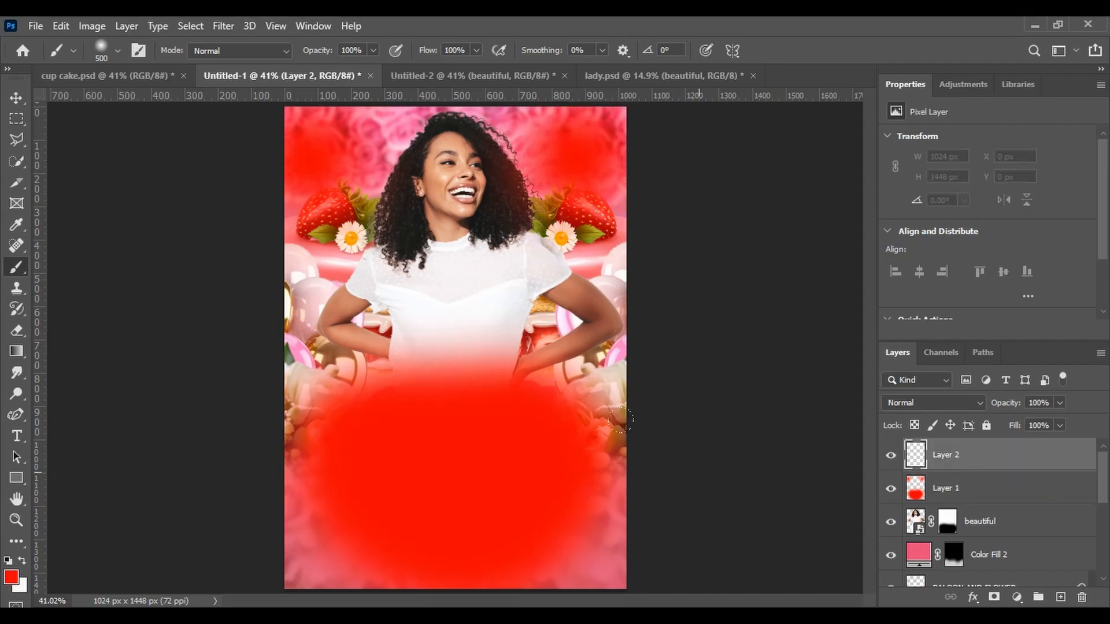
pyautogui.moveTo(308, 400)
pyautogui.mouseDown()
pyautogui.moveTo(462, 379)
pyautogui.moveTo(483, 402)
pyautogui.moveTo(487, 454)
pyautogui.moveTo(384, 482)
pyautogui.moveTo(307, 441)
pyautogui.moveTo(321, 477)
pyautogui.moveTo(386, 485)
pyautogui.moveTo(471, 462)
pyautogui.moveTo(491, 419)
pyautogui.moveTo(447, 386)
pyautogui.moveTo(385, 381)
pyautogui.moveTo(348, 393)
pyautogui.mouseUp()
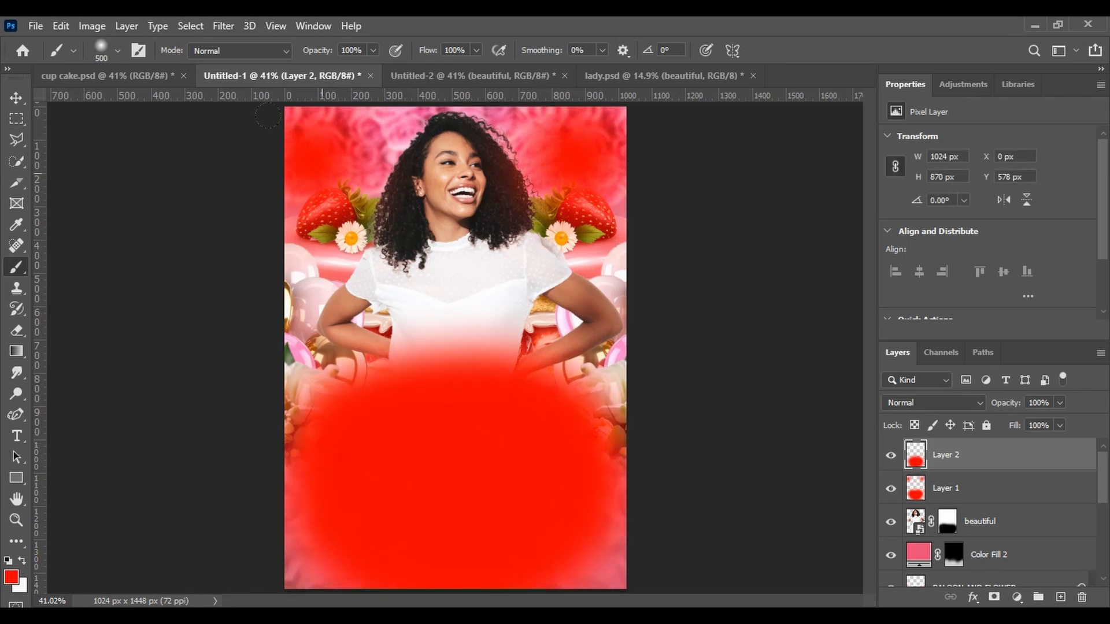
pyautogui.moveTo(268, 105); pyautogui.dragTo(290, 113)
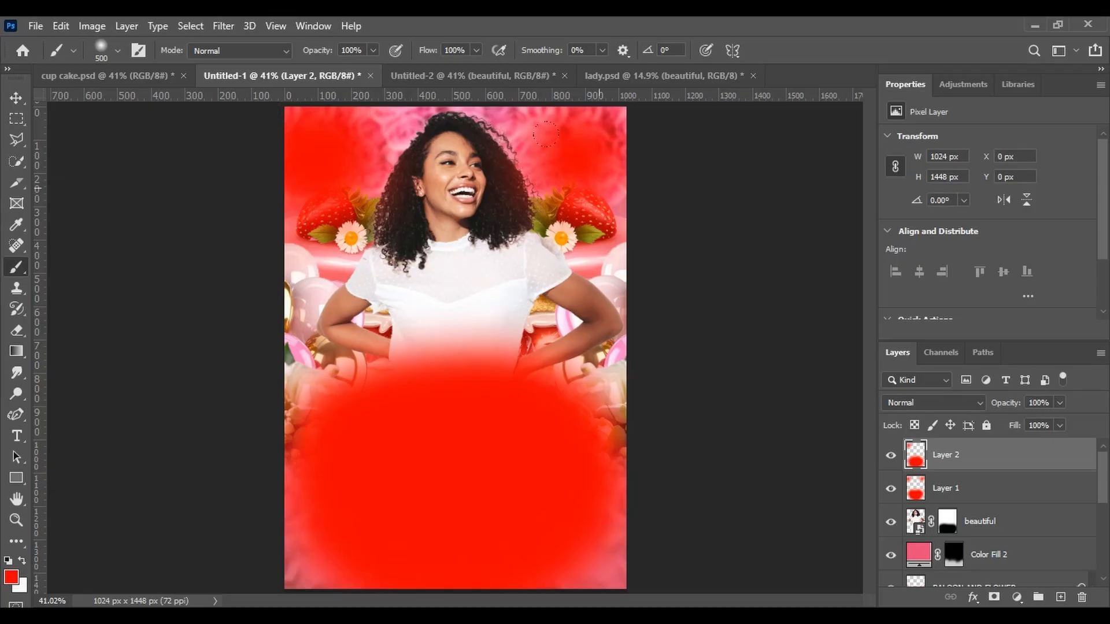
pyautogui.moveTo(557, 159); pyautogui.dragTo(533, 109)
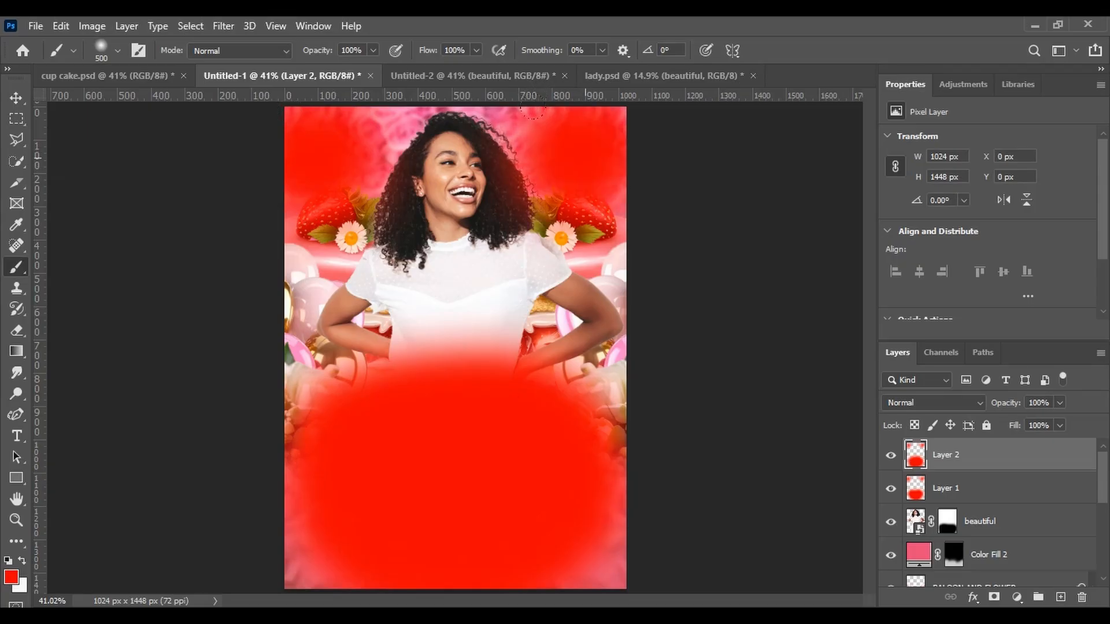
# Set Layer 1's blend mode to Lighten
pyautogui.click(17, 98)
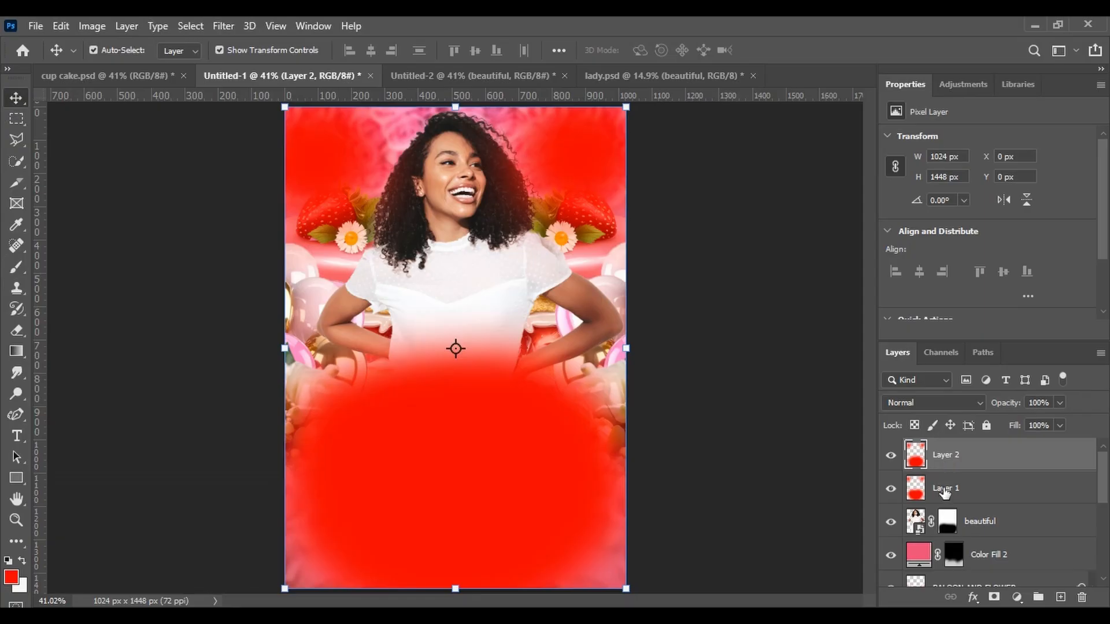
pyautogui.click(944, 491)
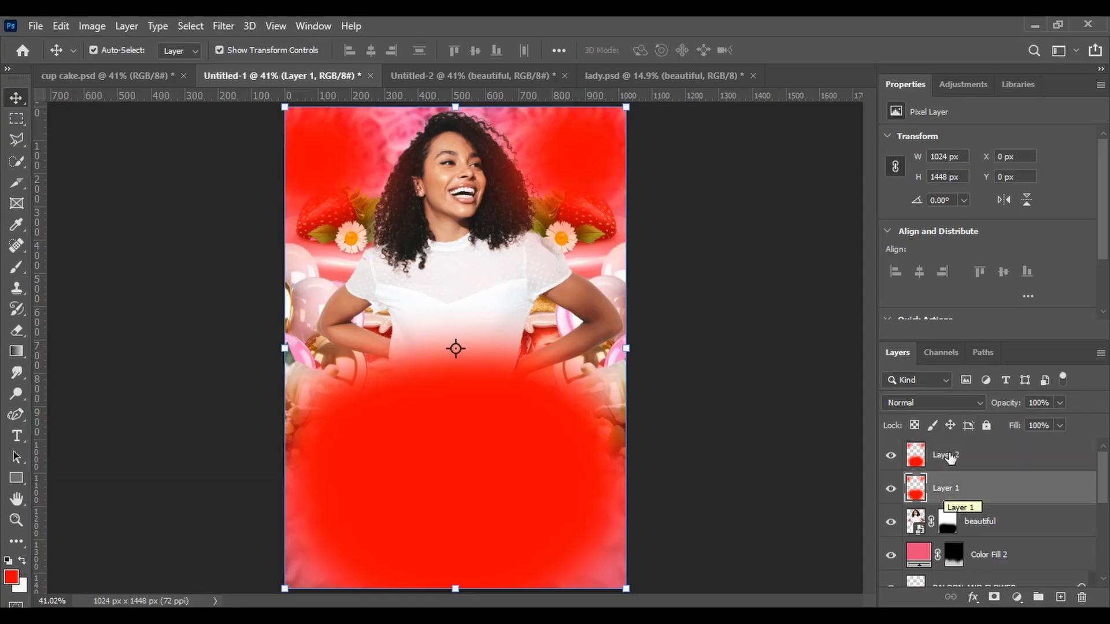
pyautogui.click(976, 404)
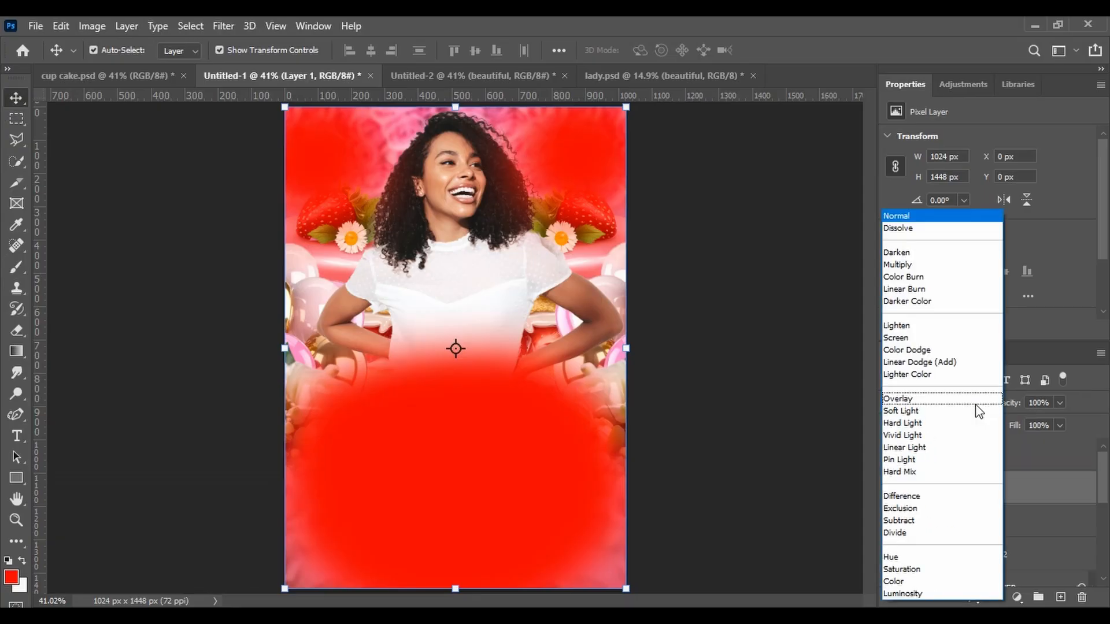
pyautogui.click(903, 329)
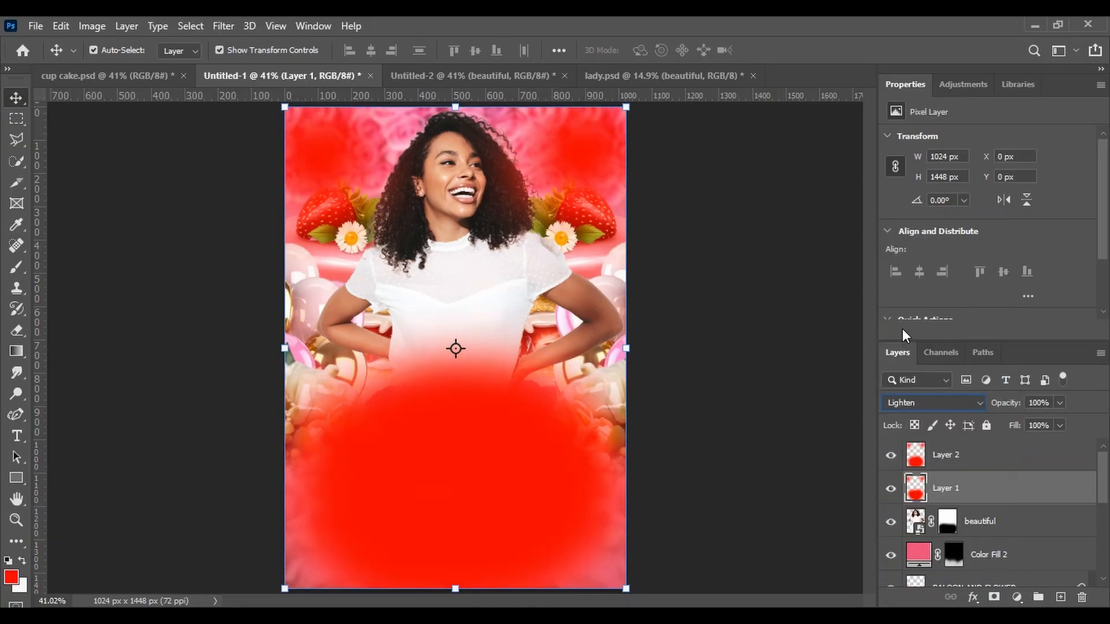
# Set Layer 2's blend mode to Soft Light
pyautogui.click(938, 454)
pyautogui.click(928, 403)
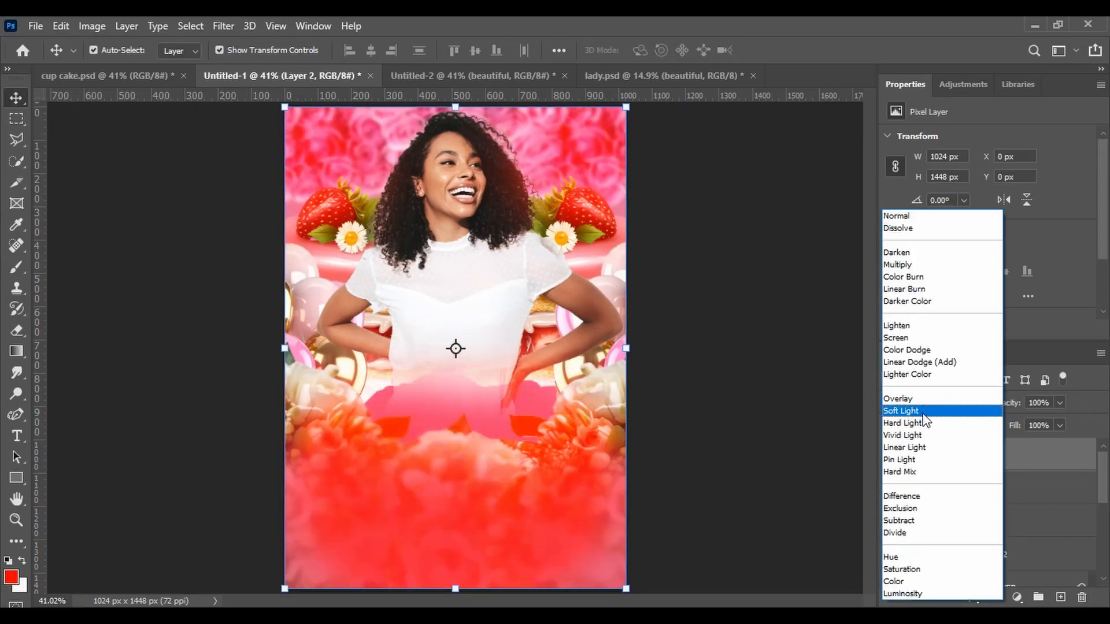
pyautogui.click(924, 414)
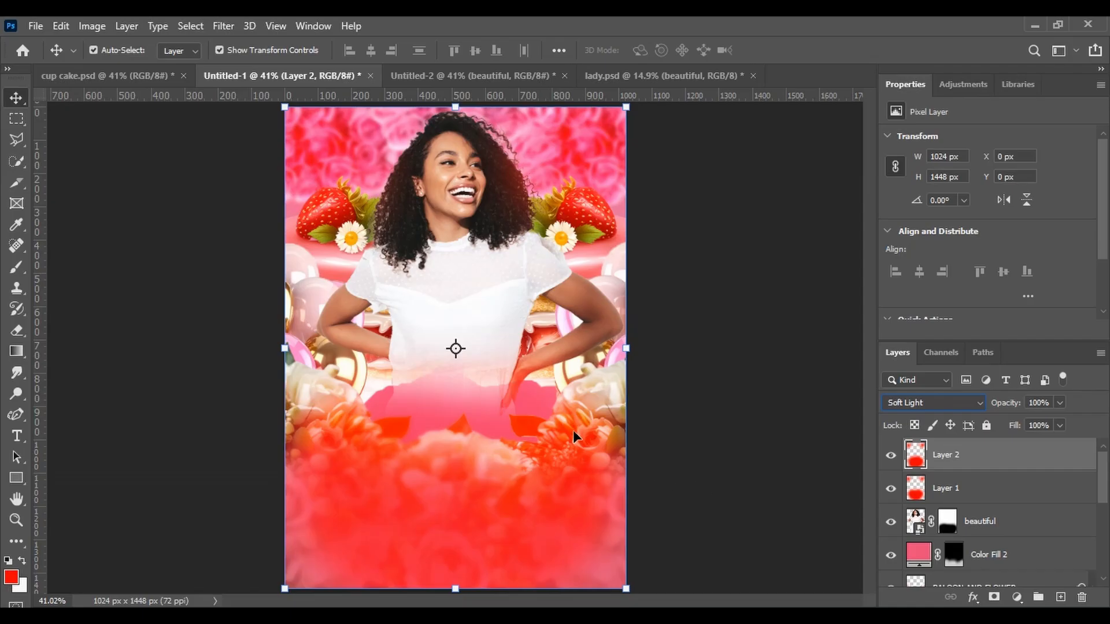
# Add a horizontal text layer reading BIRTHDAY in the Impact font on the lower part of the flyer
pyautogui.click(9, 437)
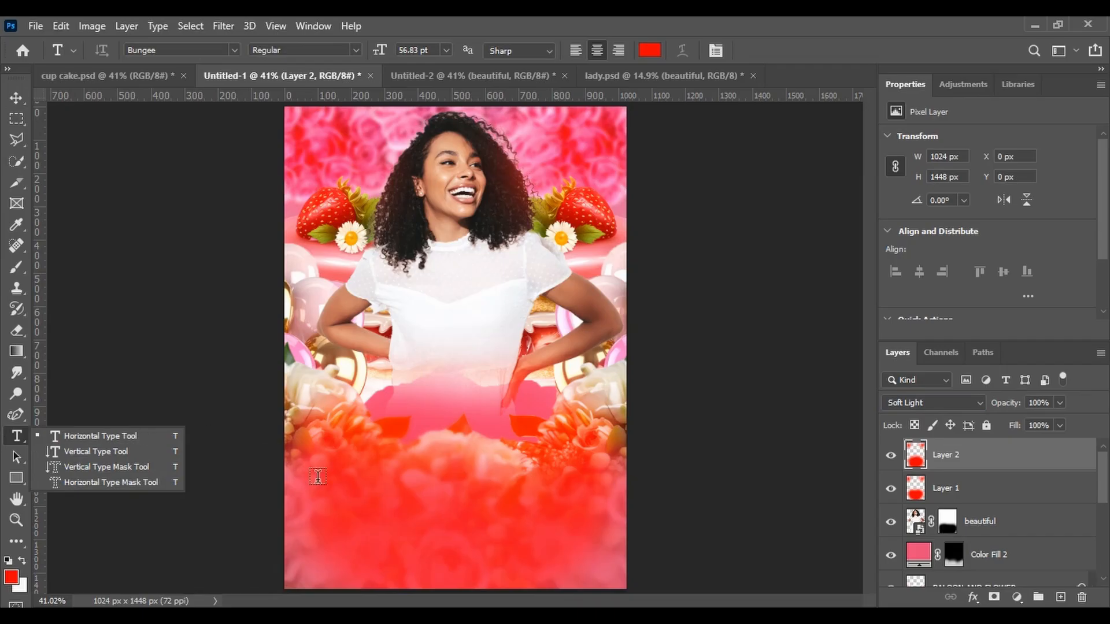
pyautogui.click(142, 432)
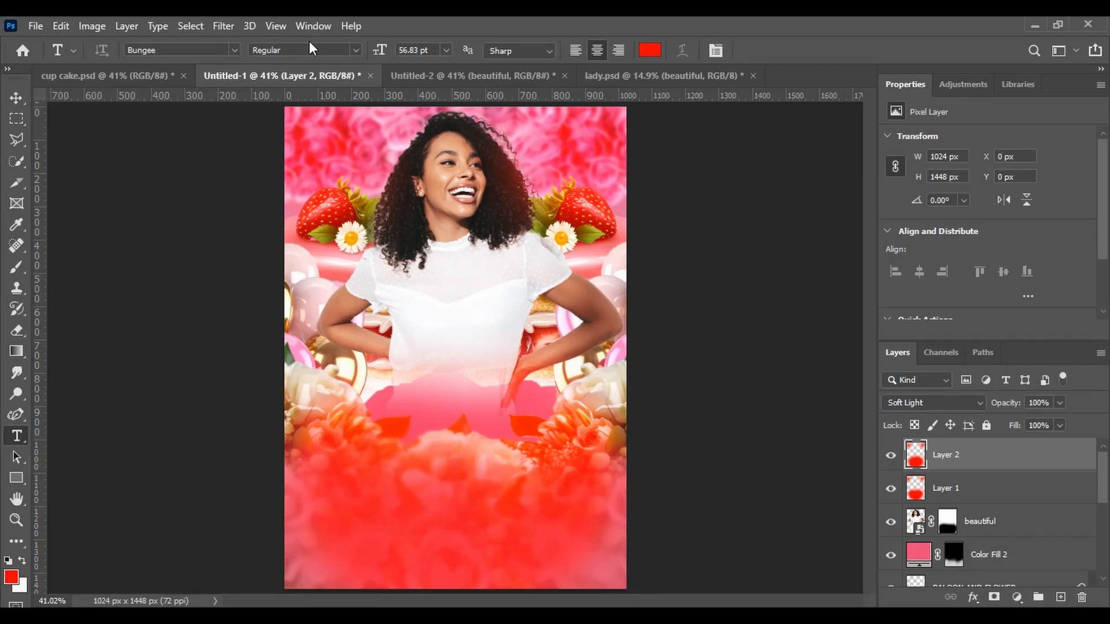
pyautogui.click(234, 51)
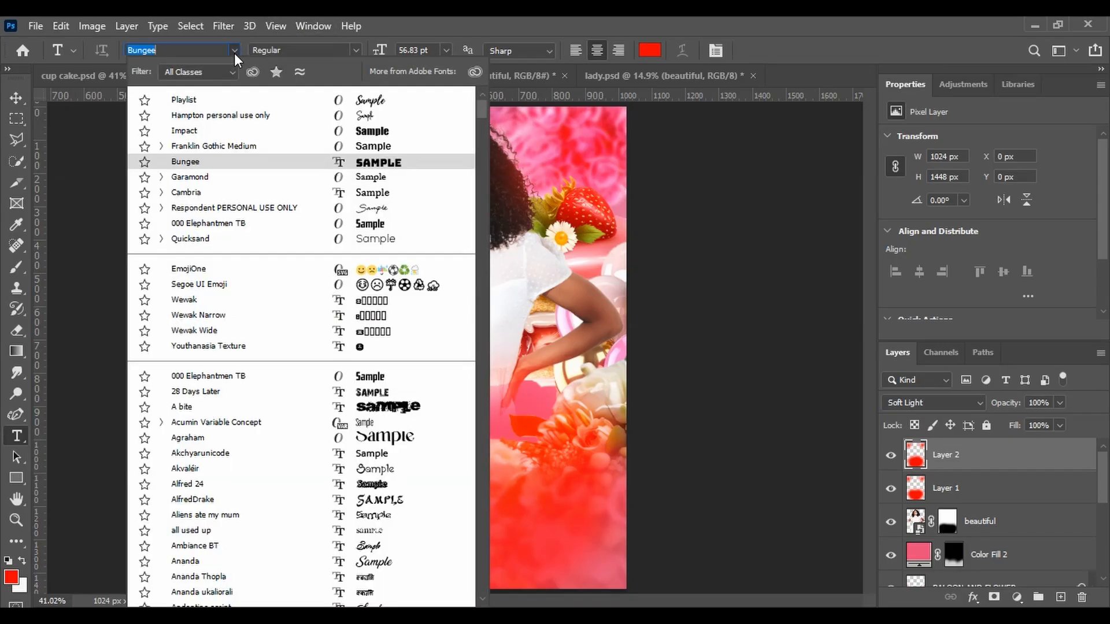
pyautogui.click(356, 130)
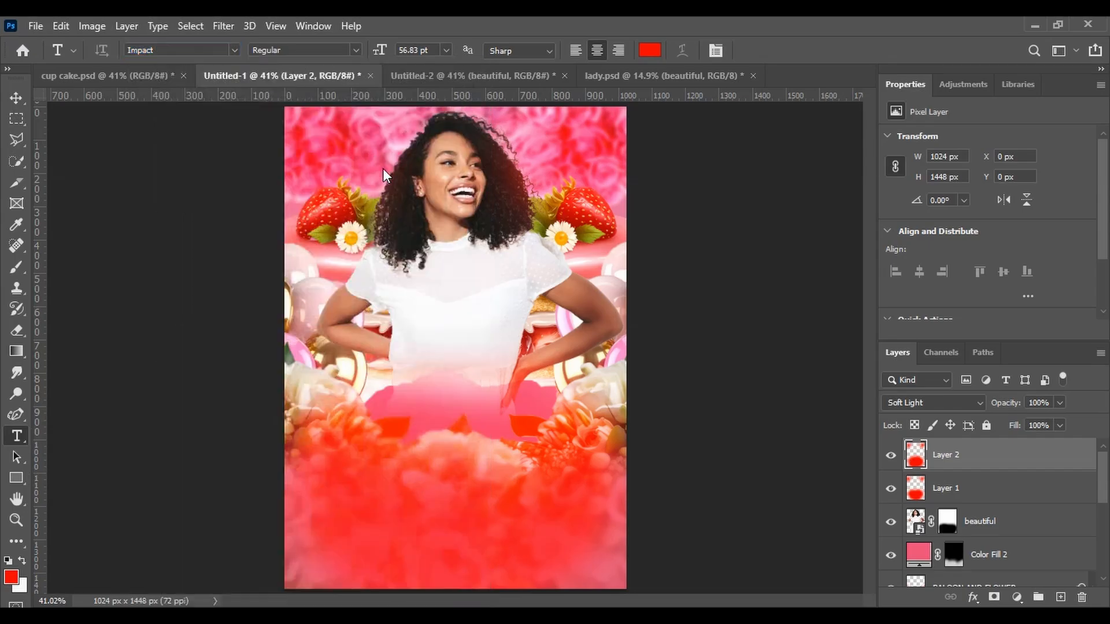
pyautogui.click(396, 490)
pyautogui.press('BackSpace')
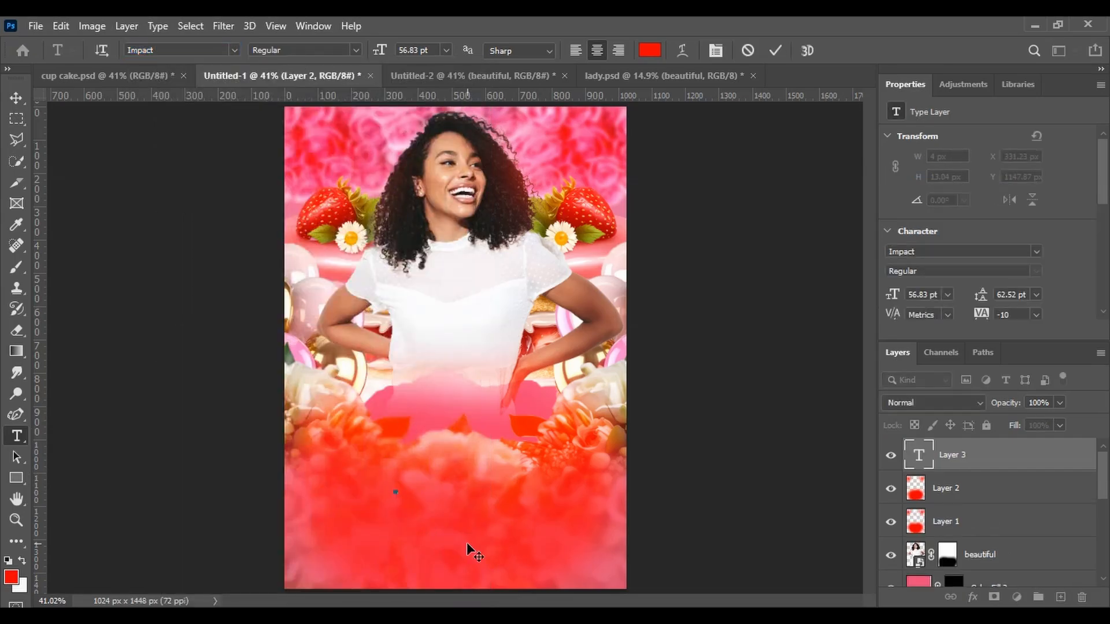
pyautogui.write('BIRTHDAY')
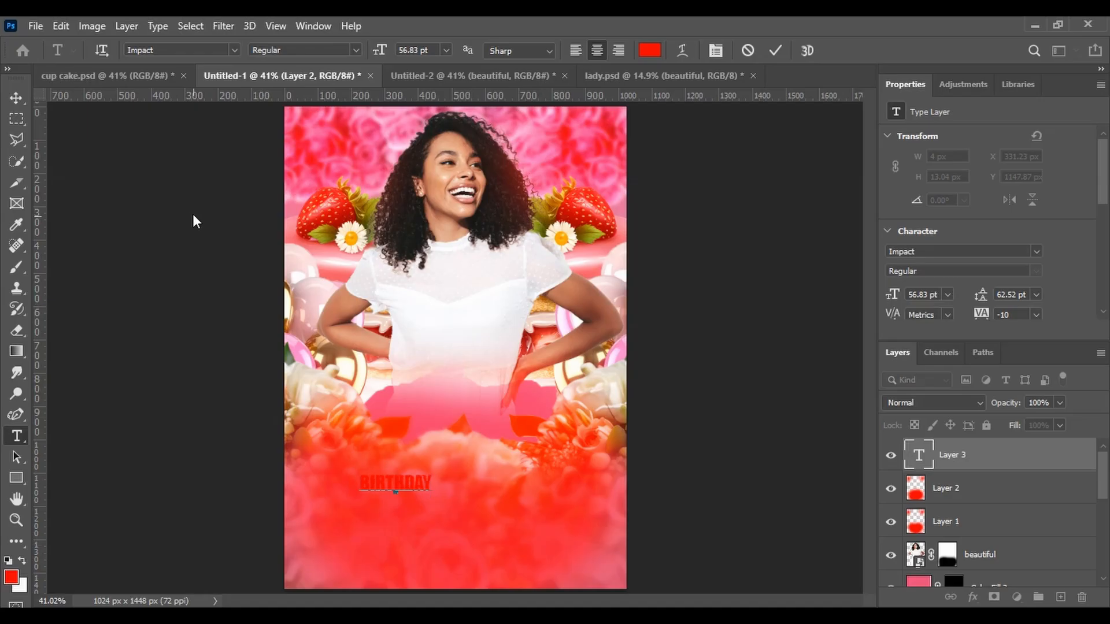
# Scale the BIRTHDAY text up to about 572% so it spans the flyer's width
pyautogui.click(16, 97)
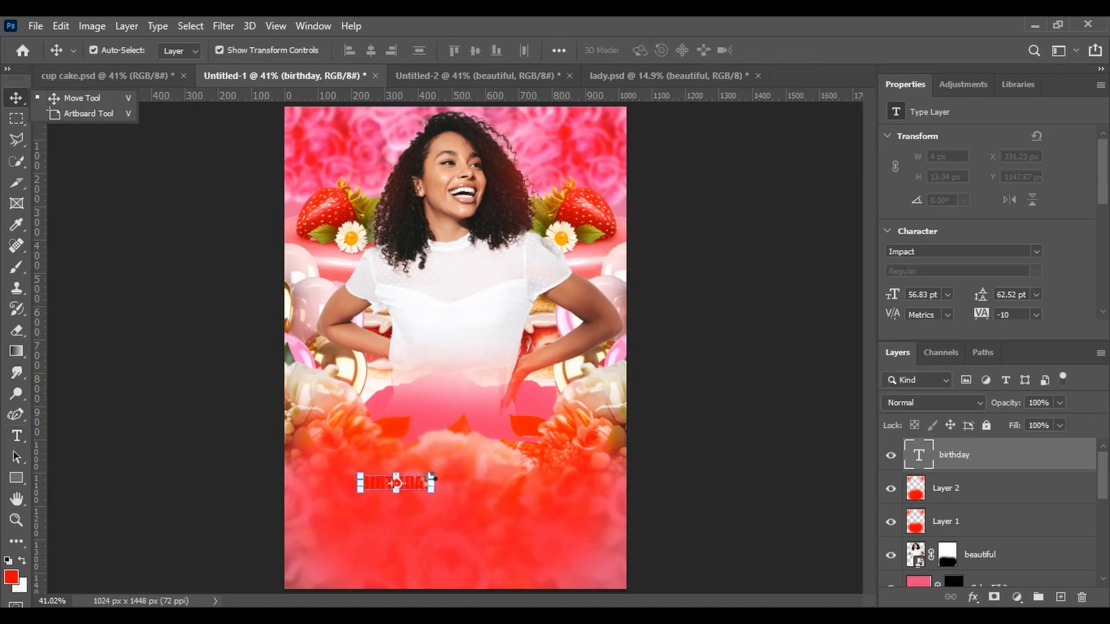
pyautogui.moveTo(433, 474); pyautogui.dragTo(376, 135)
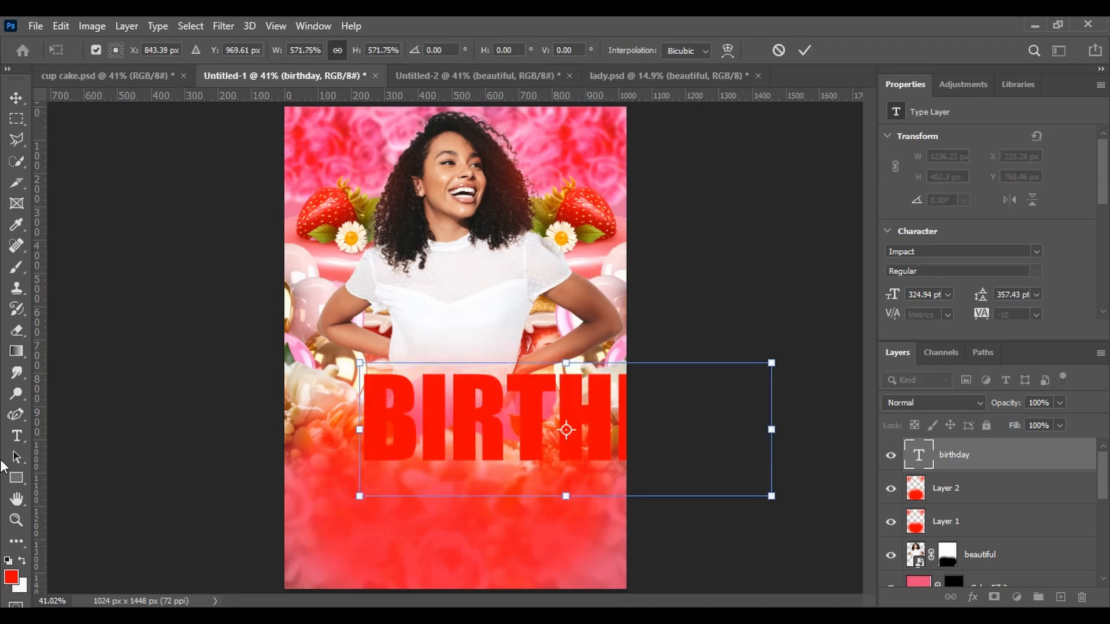
# Change the BIRTHDAY text colour to white (ffffff)
pyautogui.click(21, 437)
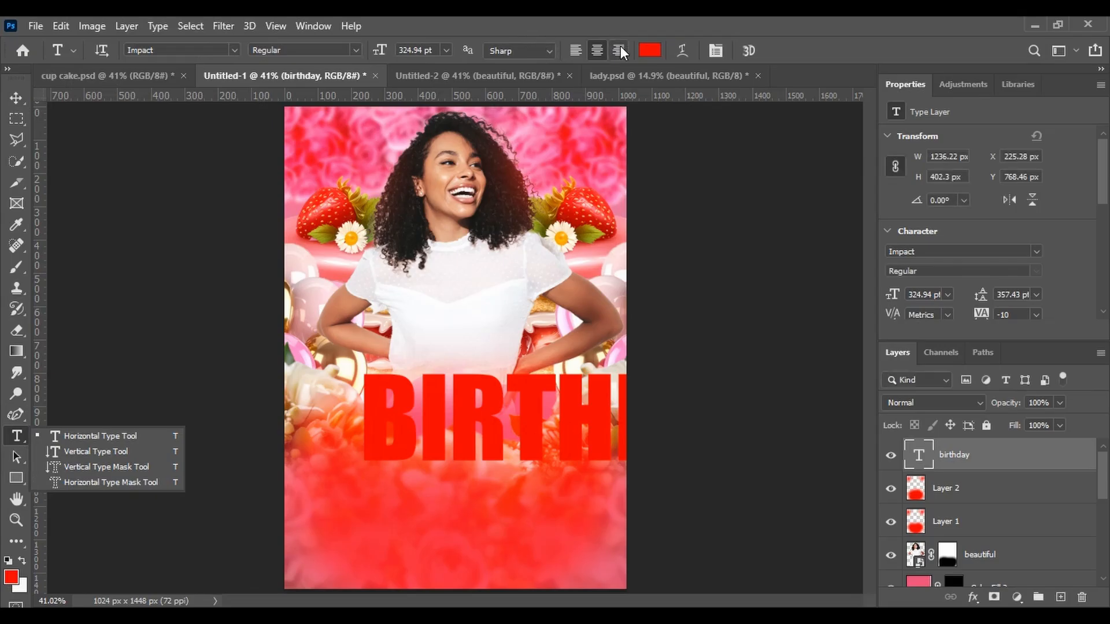
pyautogui.click(648, 51)
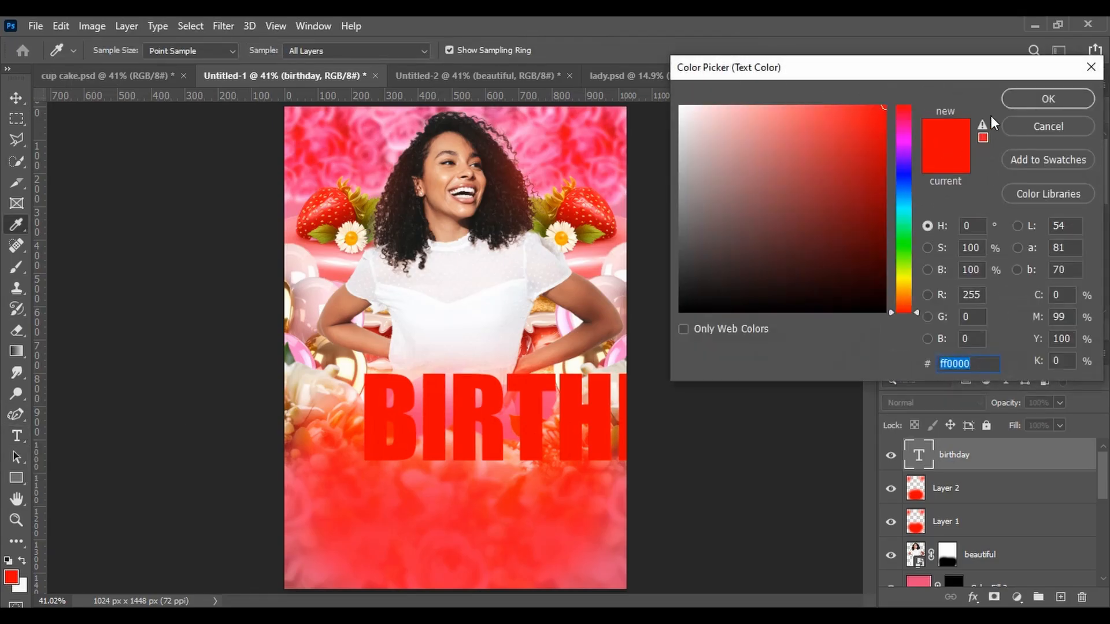
pyautogui.click(680, 106)
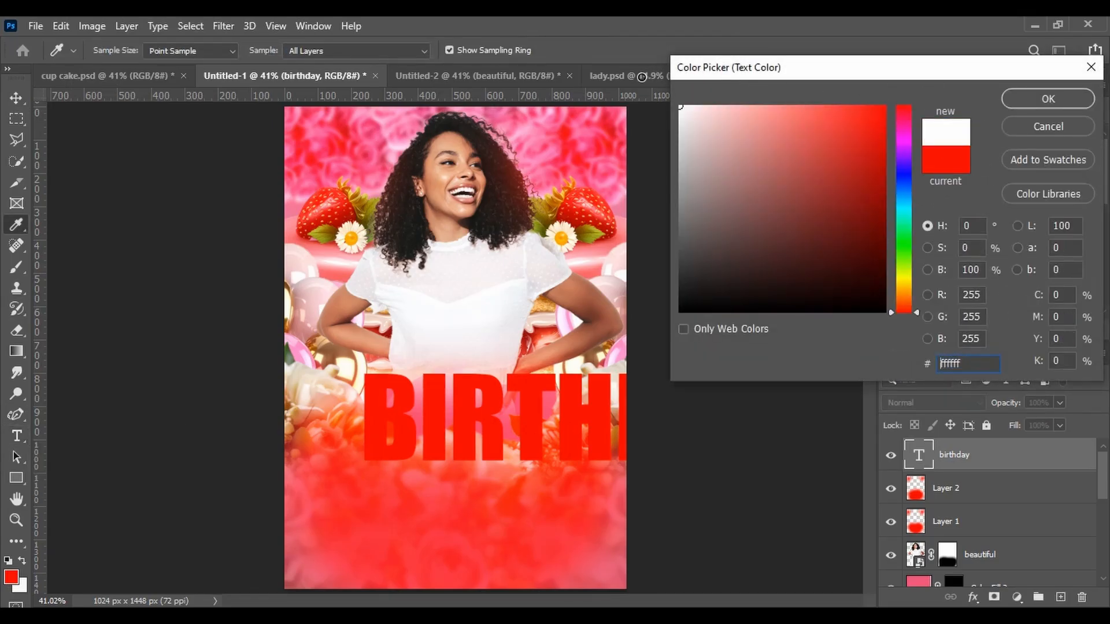
pyautogui.click(1054, 99)
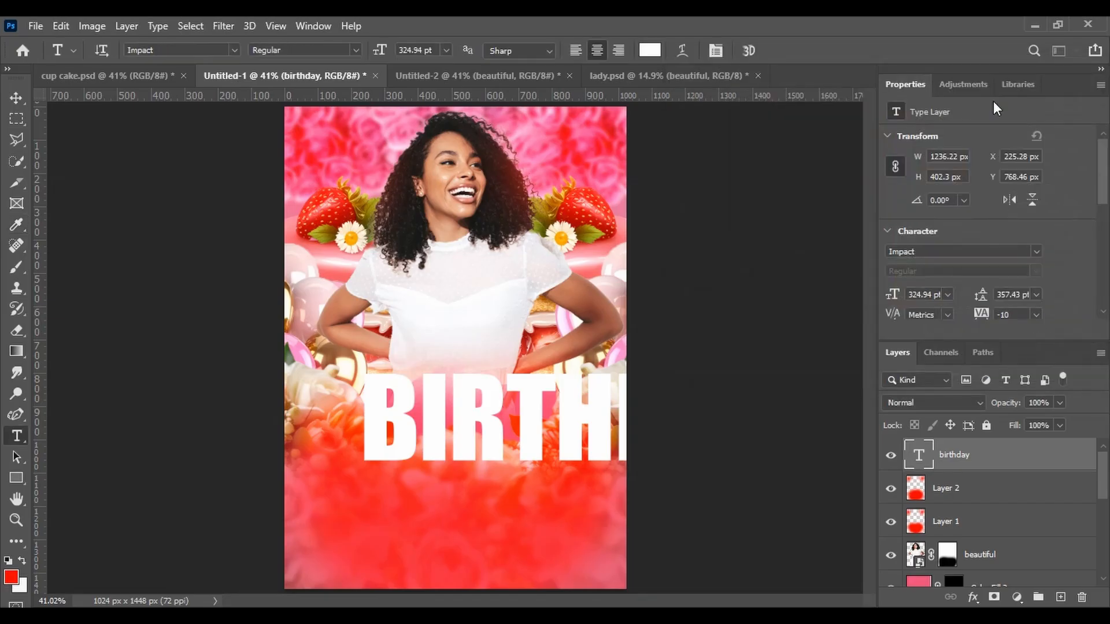
# Move the BIRTHDAY text inside the flyer and resize it to about 67% width and 73% height above the bottom edge
pyautogui.press('v')
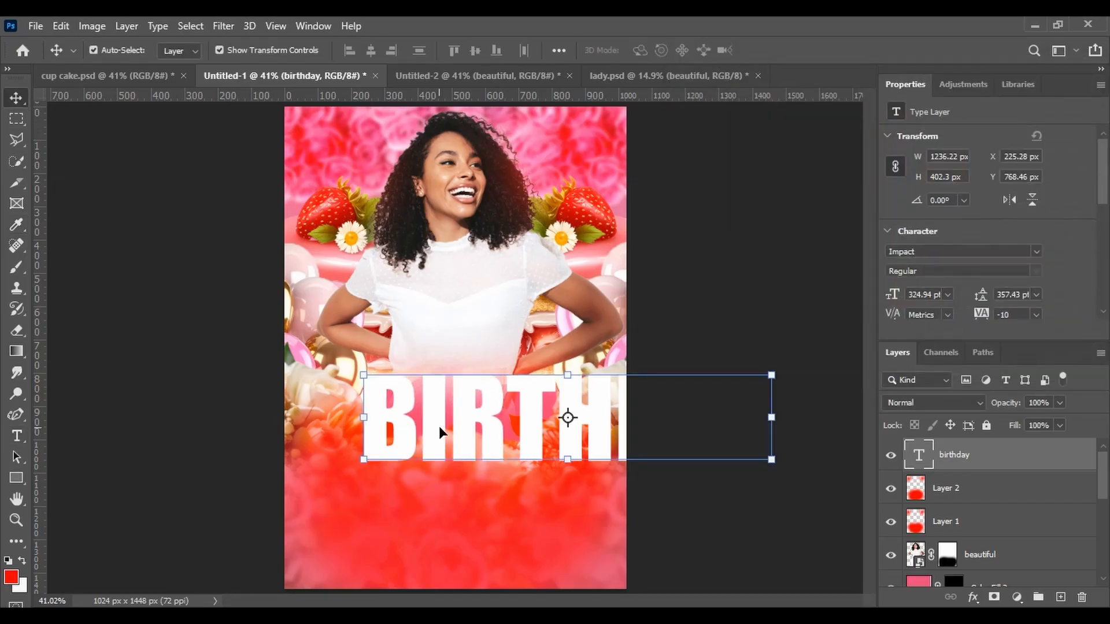
pyautogui.moveTo(442, 434); pyautogui.dragTo(386, 474)
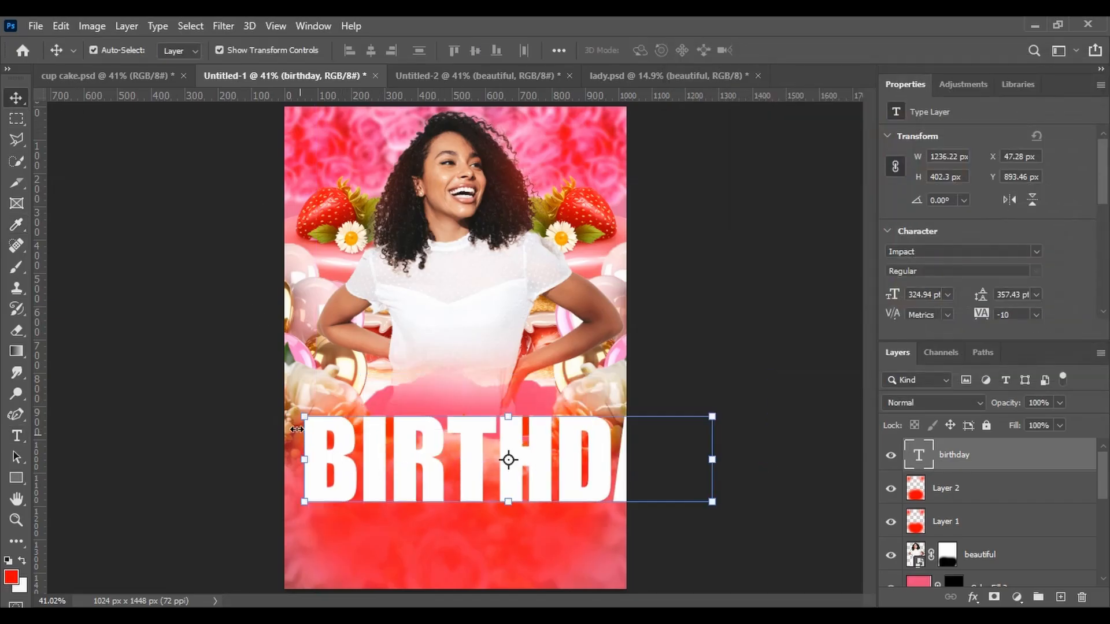
pyautogui.moveTo(304, 460)
pyautogui.mouseDown()
pyautogui.moveTo(470, 468)
pyautogui.moveTo(307, 473)
pyautogui.mouseUp()
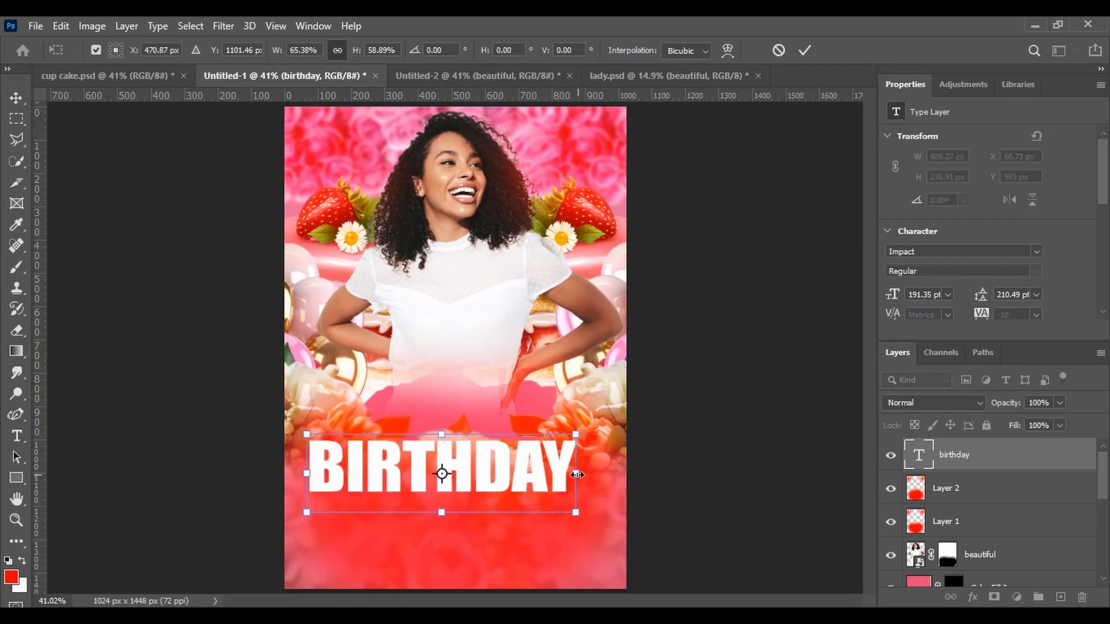
pyautogui.moveTo(576, 474)
pyautogui.mouseDown()
pyautogui.moveTo(529, 474)
pyautogui.moveTo(579, 474)
pyautogui.mouseUp()
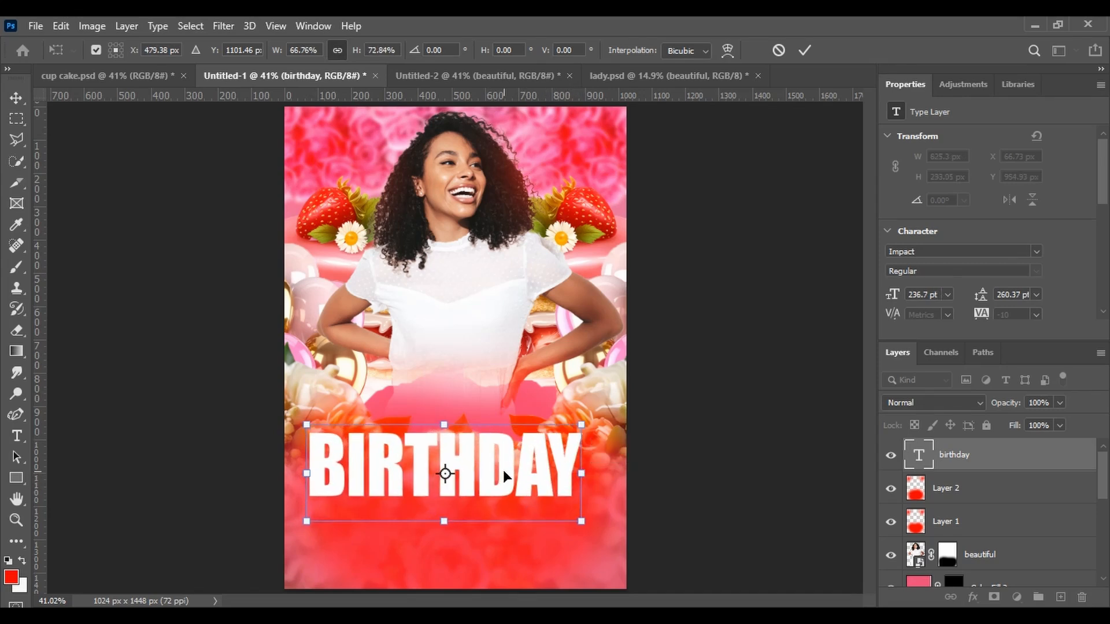
pyautogui.moveTo(503, 470); pyautogui.dragTo(507, 456)
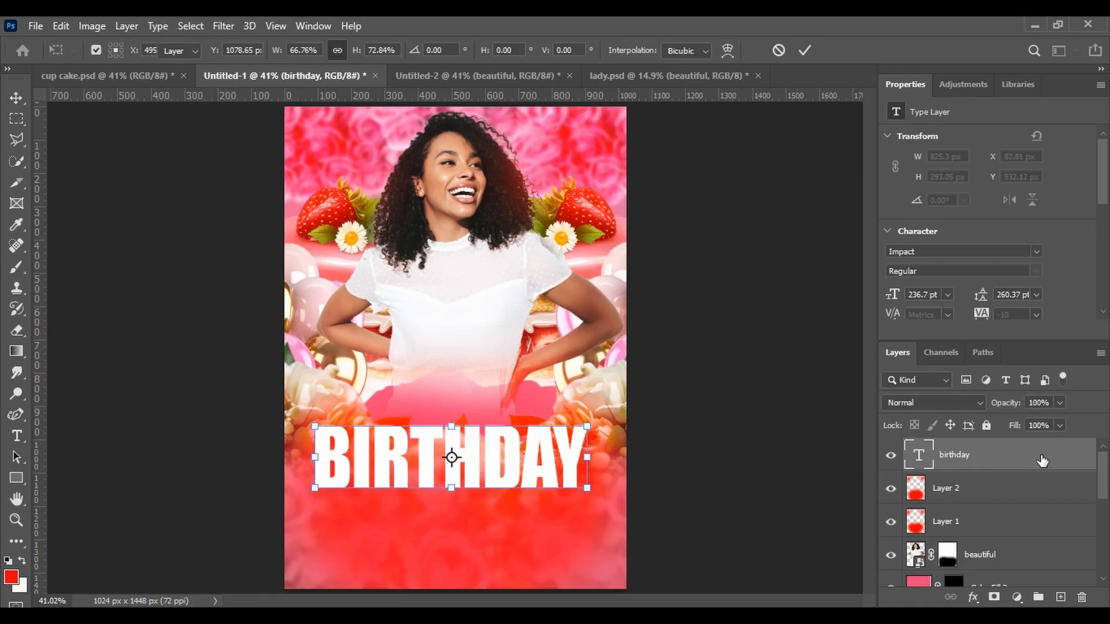
# Add red Stroke, Outer Glow and Drop Shadow layer effects to the BIRTHDAY text
pyautogui.doubleClick(1043, 460)
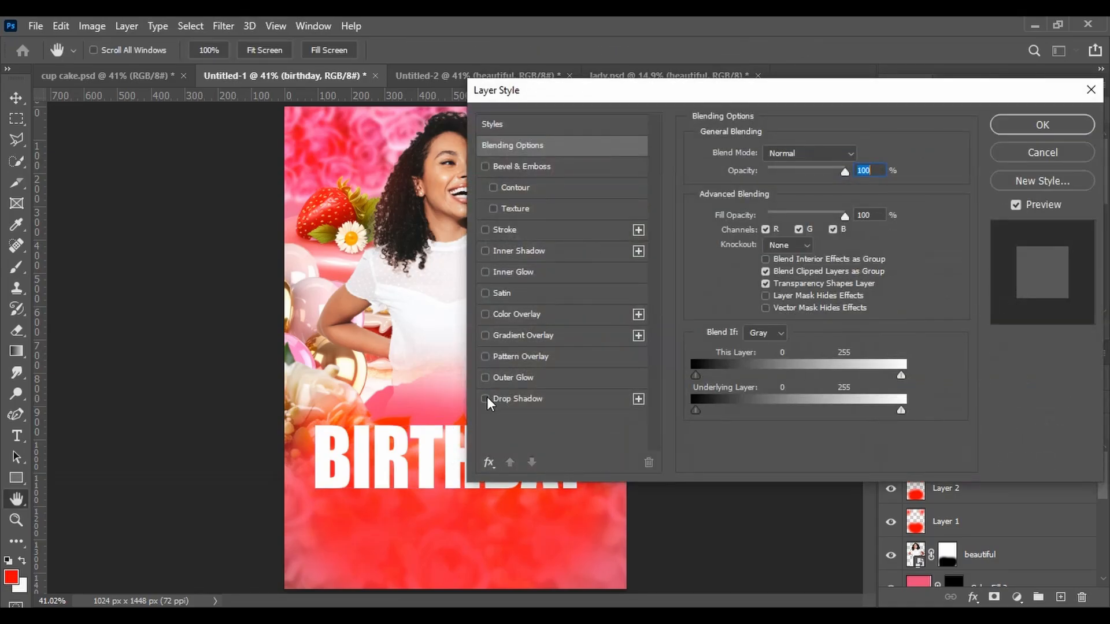
pyautogui.click(484, 398)
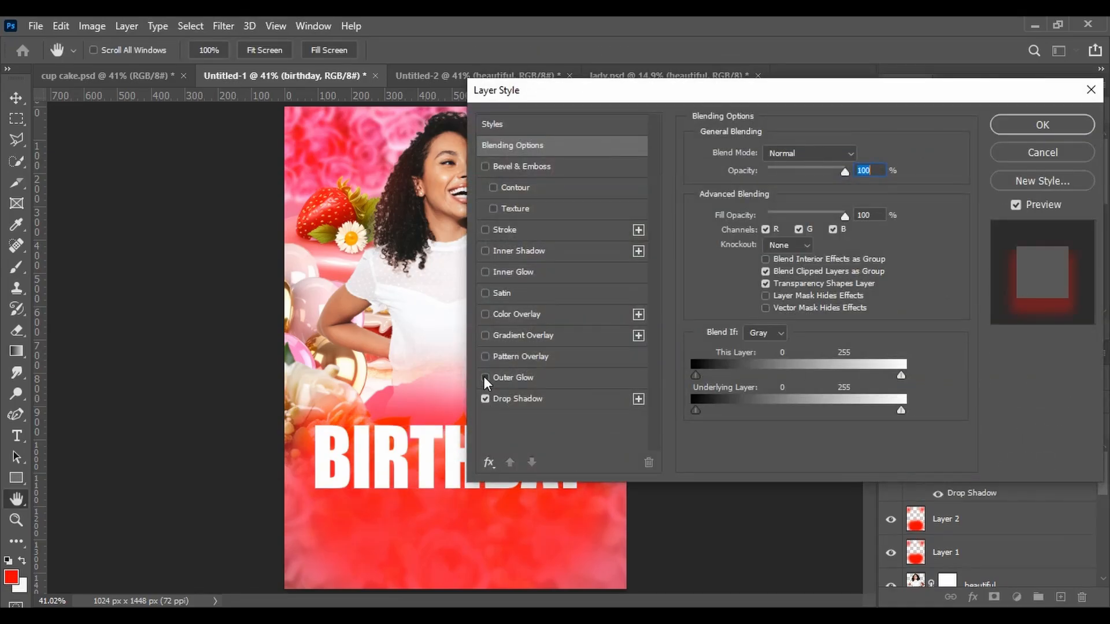
pyautogui.click(485, 377)
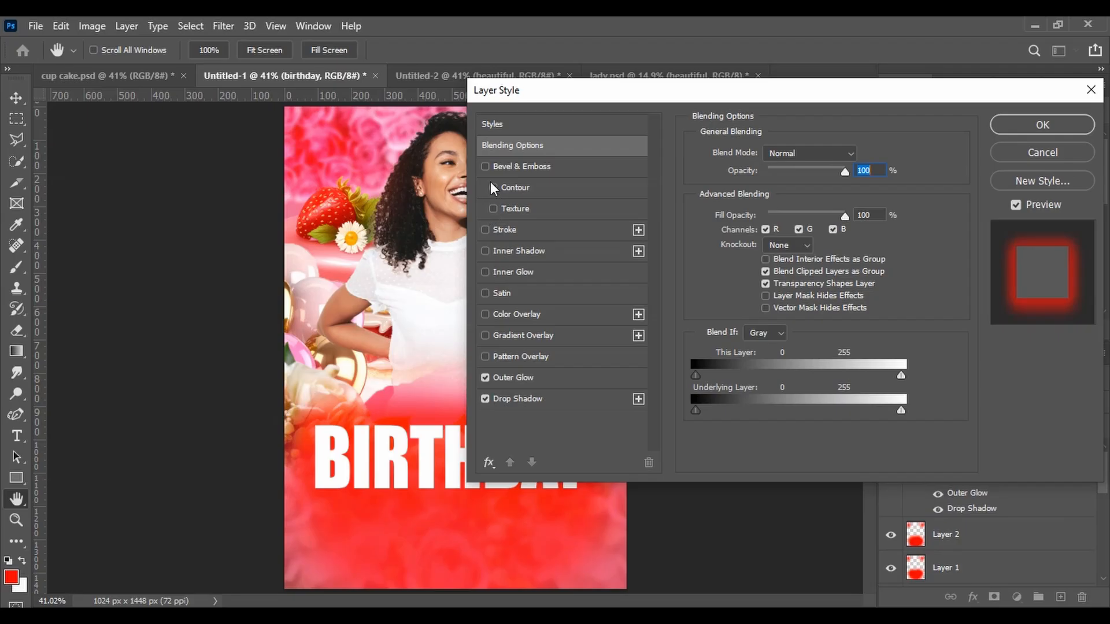
pyautogui.click(494, 228)
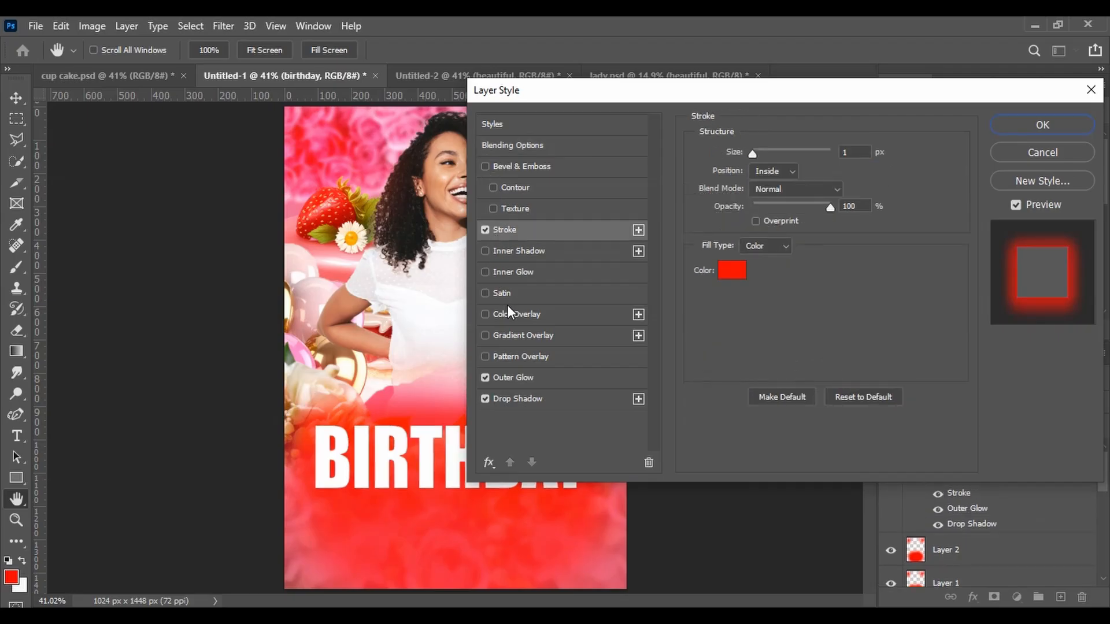
pyautogui.click(511, 378)
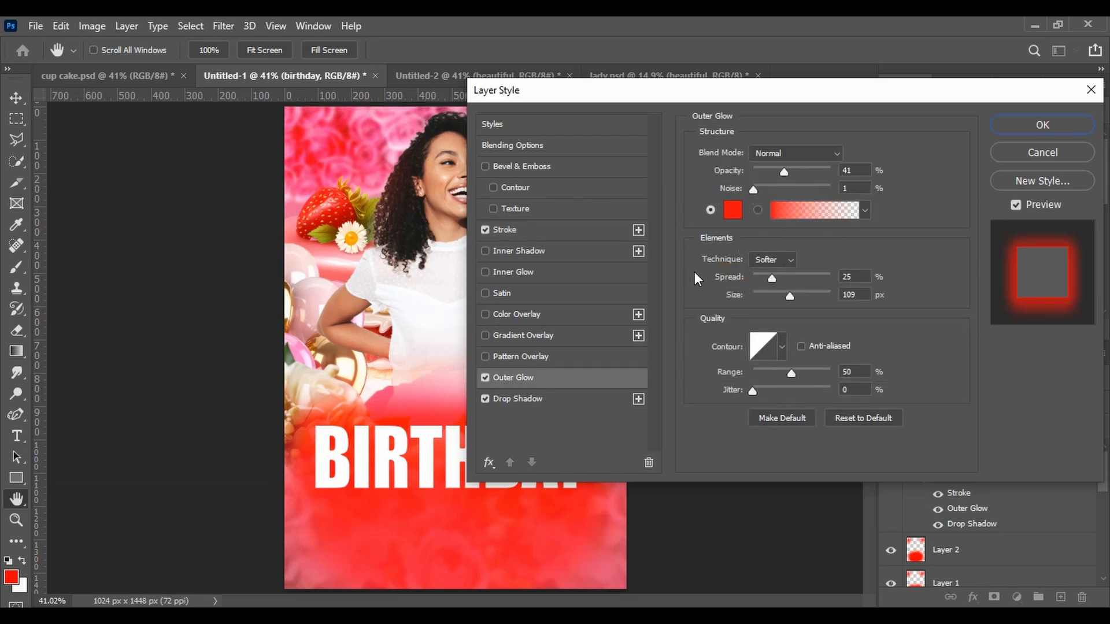
pyautogui.click(532, 396)
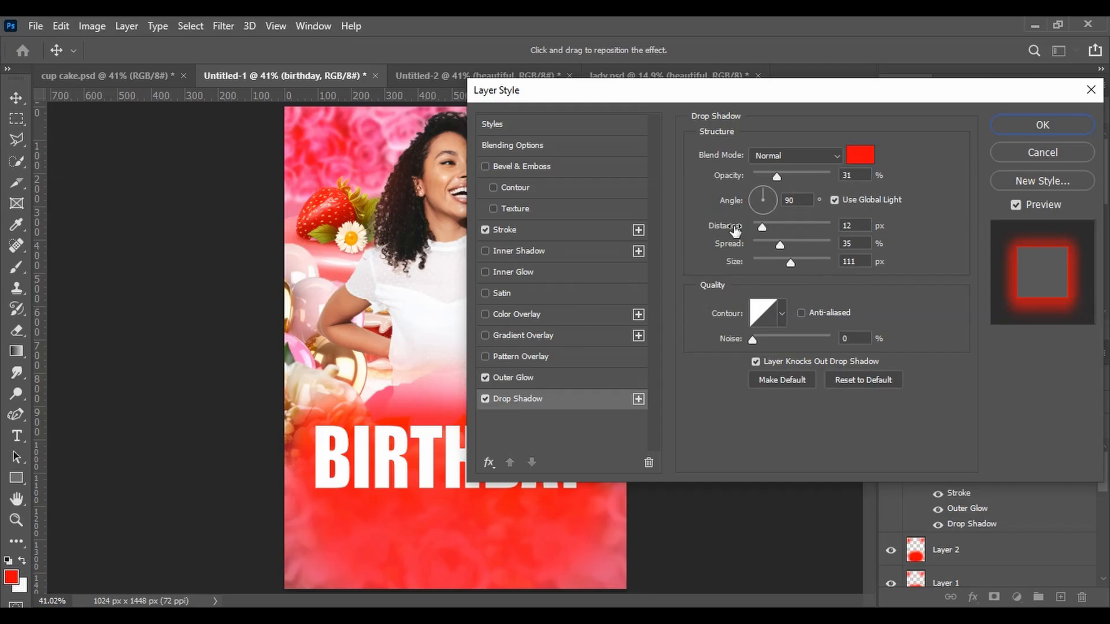
pyautogui.click(498, 227)
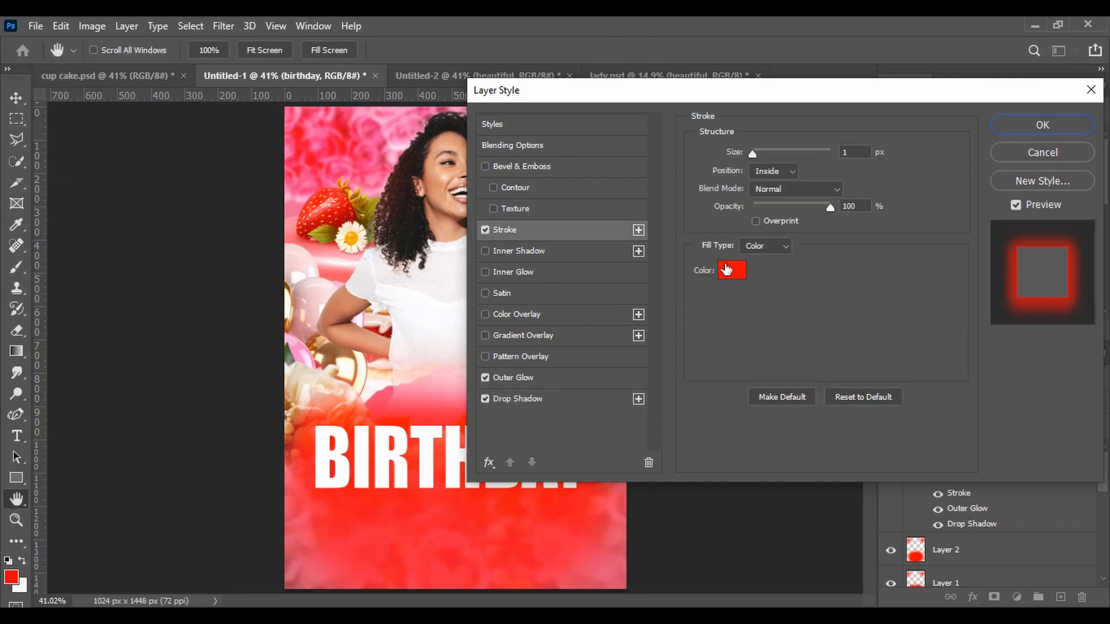
pyautogui.click(1014, 126)
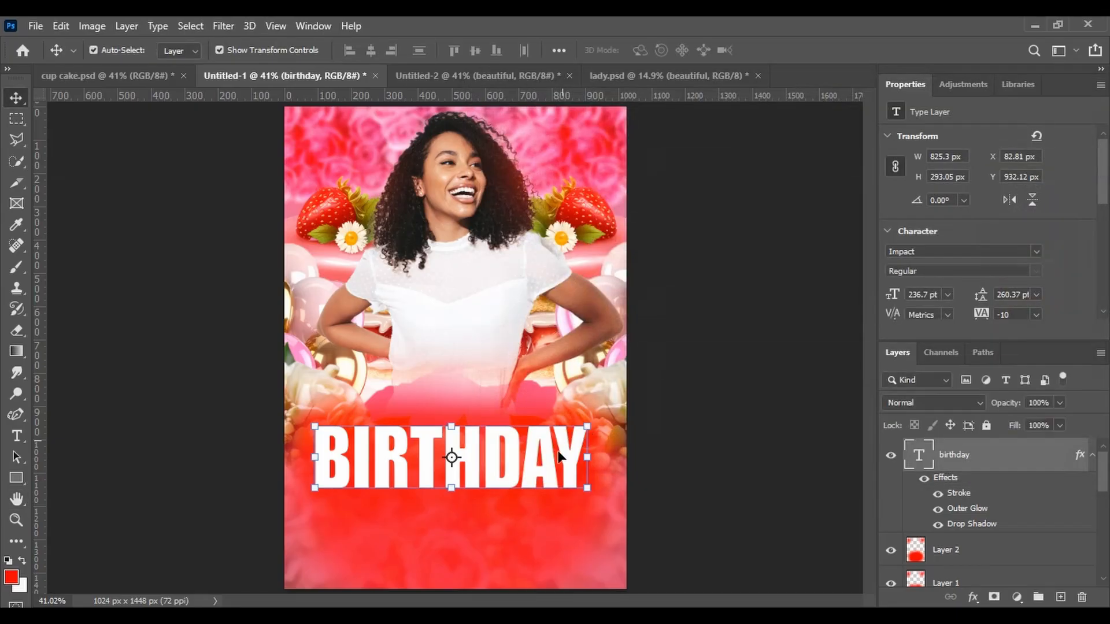
# Nudge the BIRTHDAY text slightly downward
pyautogui.press('Down')
pyautogui.press('Down')
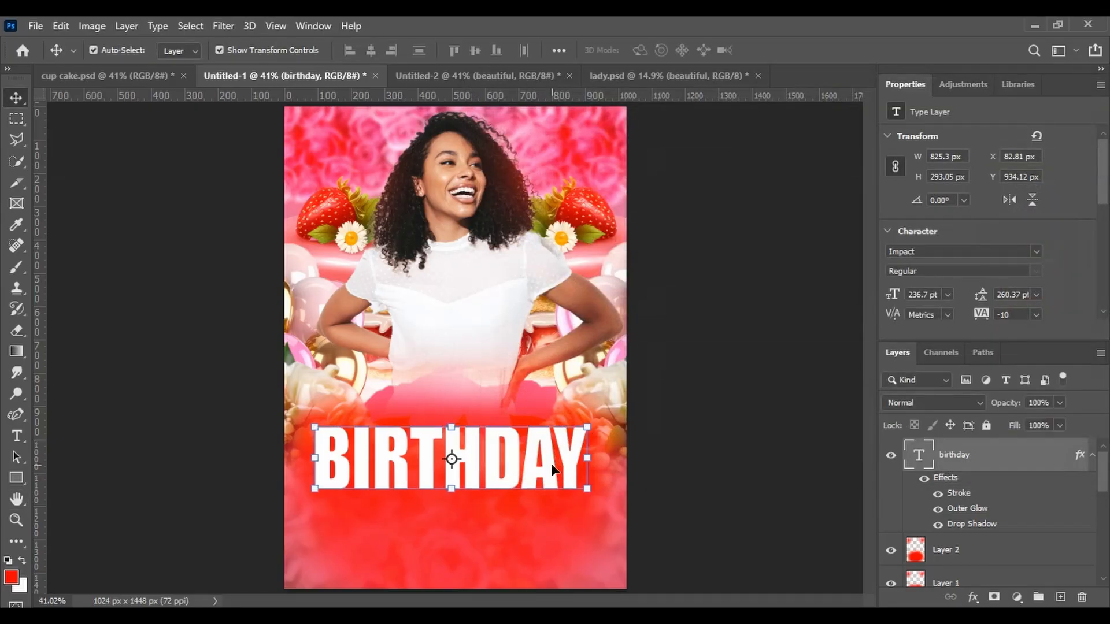
pyautogui.press('Down')
pyautogui.press('Down')
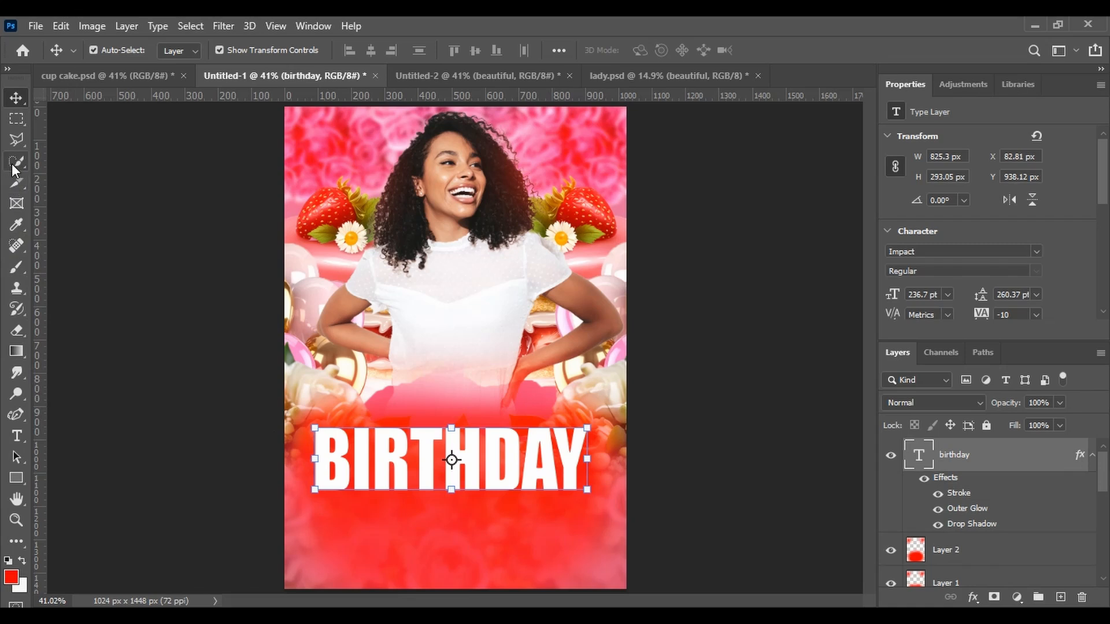
# Try the Hampton personal use only font on the BIRTHDAY text
pyautogui.click(16, 435)
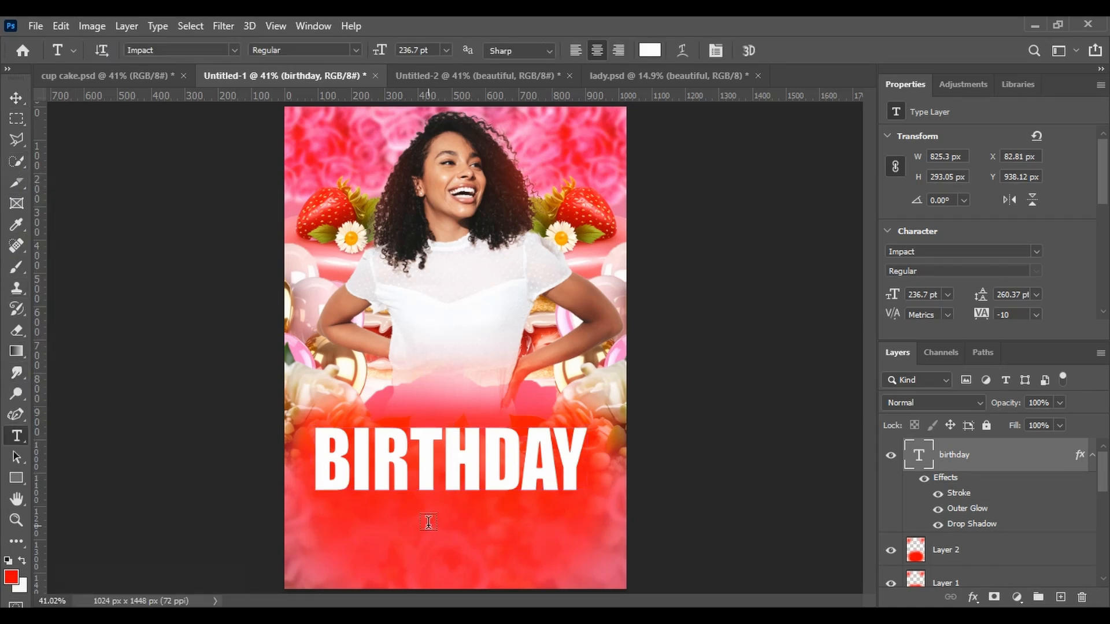
pyautogui.click(234, 51)
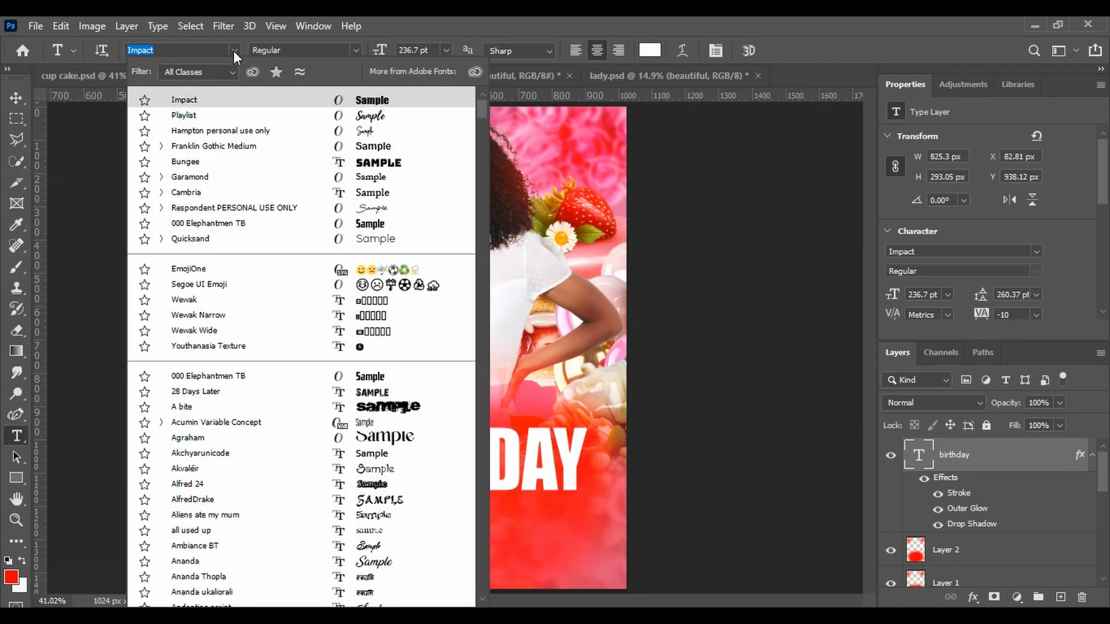
pyautogui.click(257, 132)
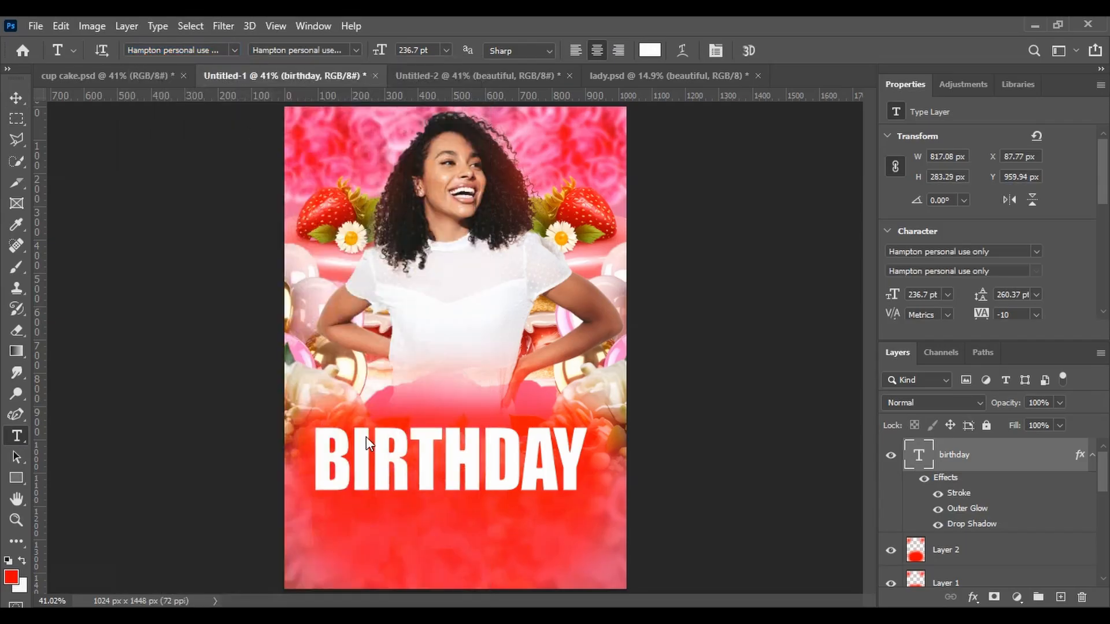
pyautogui.click(409, 512)
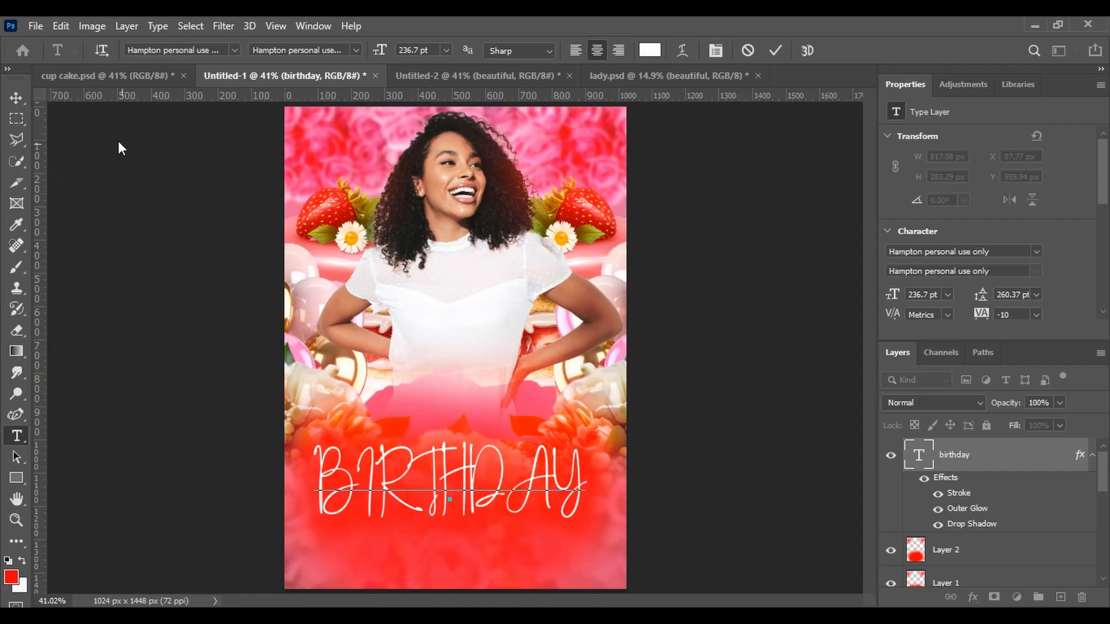
pyautogui.click(19, 98)
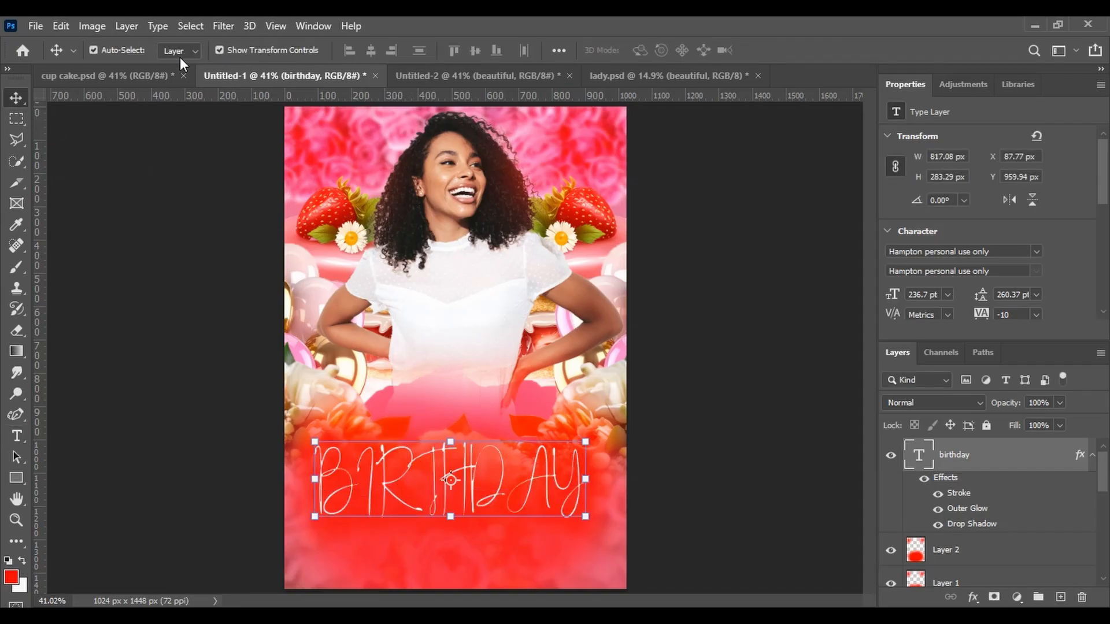
# Switch the BIRTHDAY text back to the Impact font
pyautogui.click(17, 436)
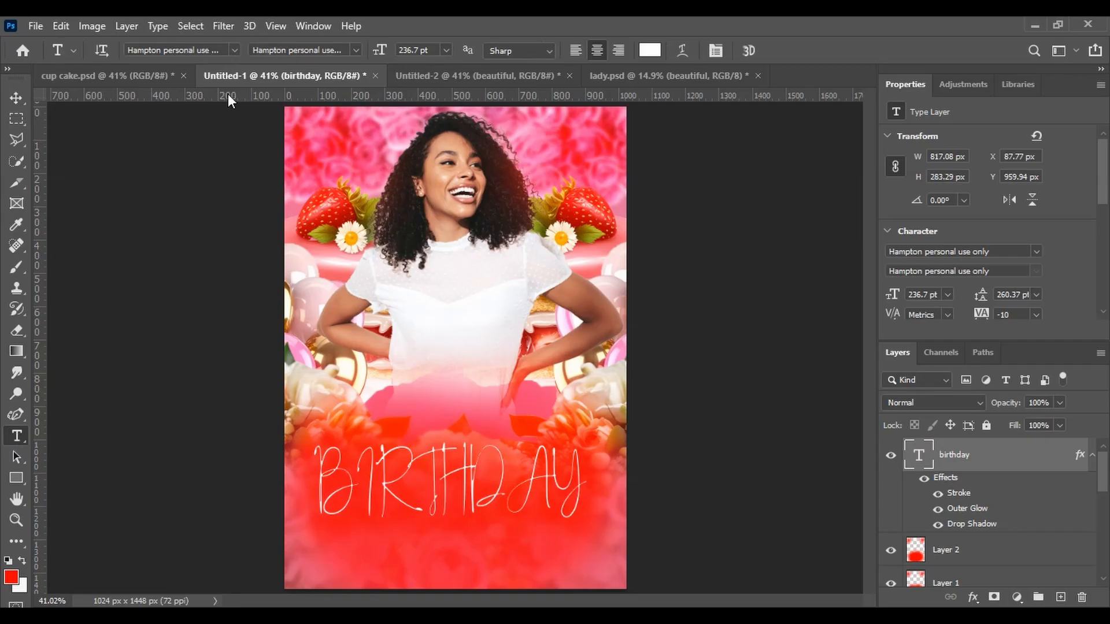
pyautogui.click(234, 50)
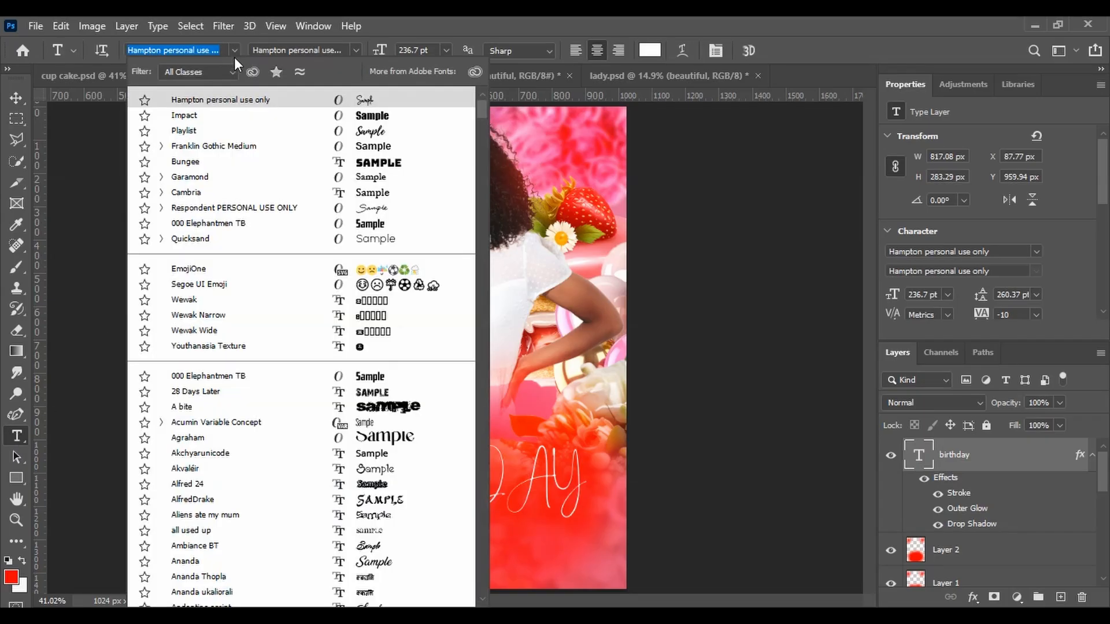
pyautogui.click(229, 118)
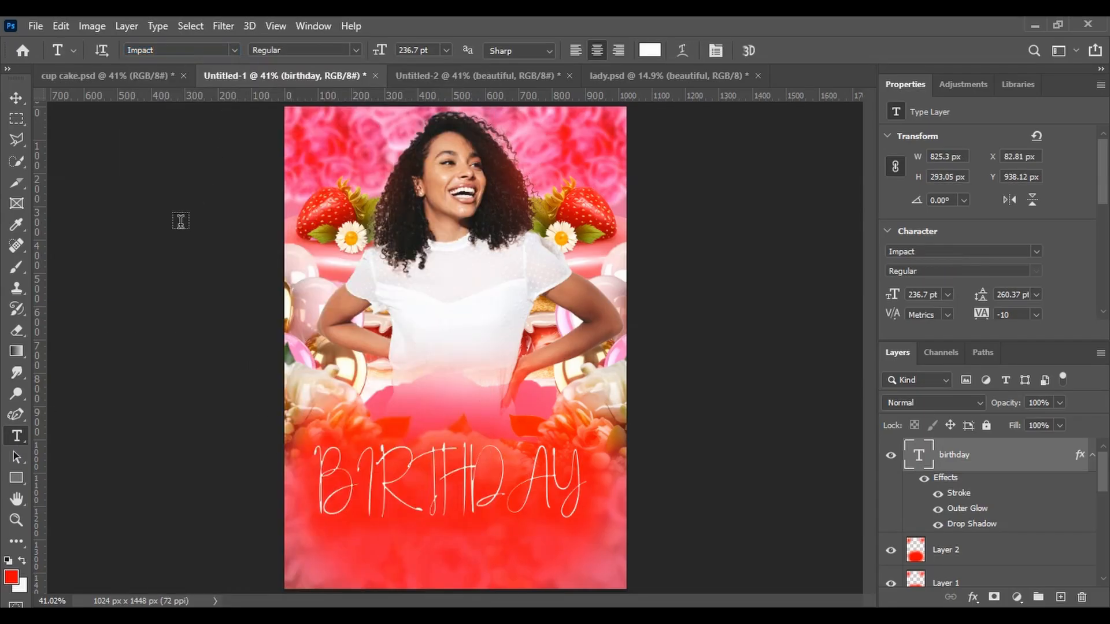
pyautogui.click(17, 98)
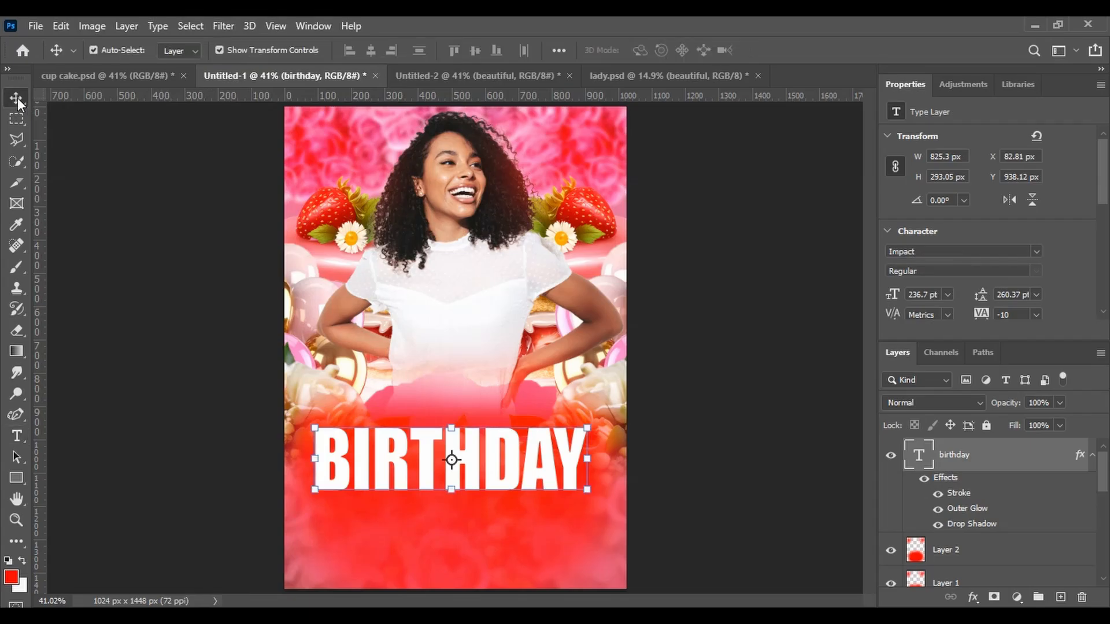
pyautogui.click(17, 436)
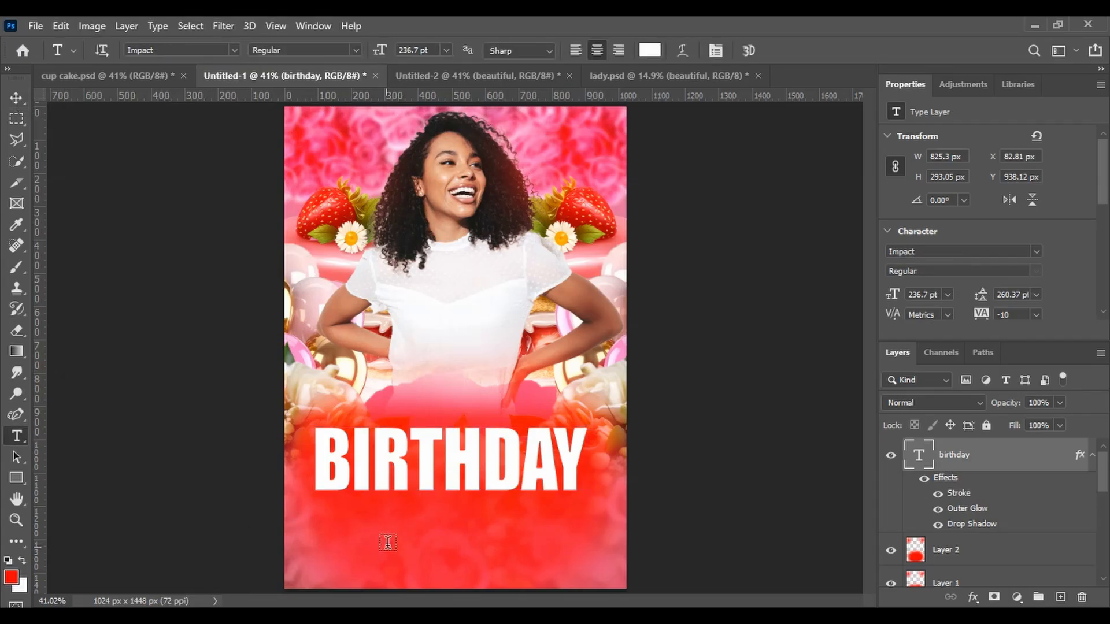
pyautogui.click(410, 508)
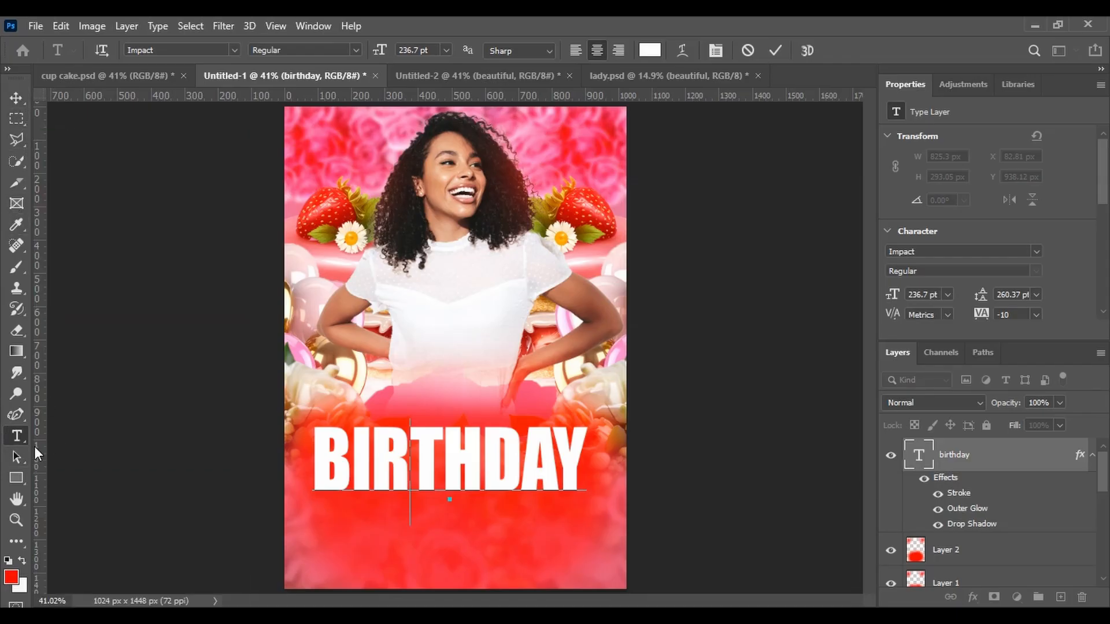
pyautogui.click(13, 98)
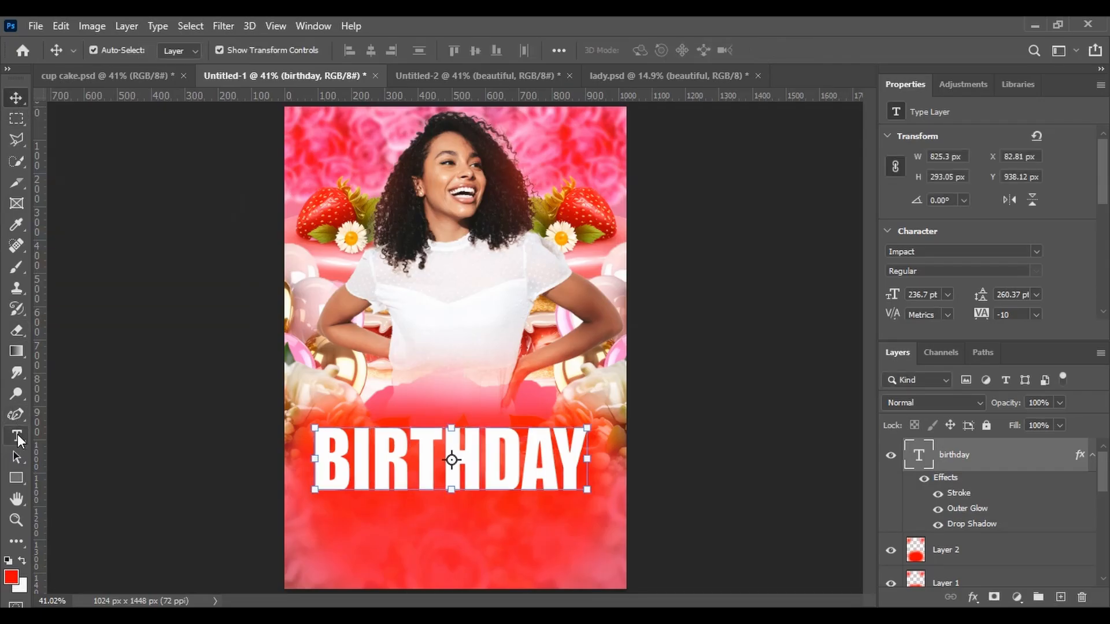
# Add a new text layer reading happy over the woman's torso above the BIRTHDAY title
pyautogui.press('t')
pyautogui.click(388, 322)
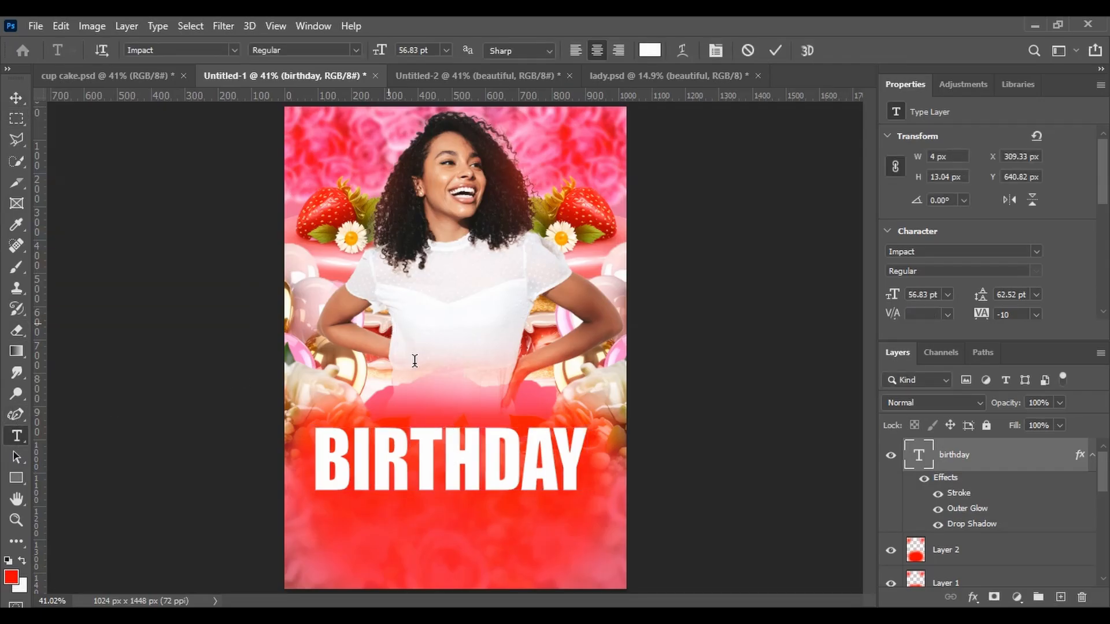
pyautogui.press('BackSpace')
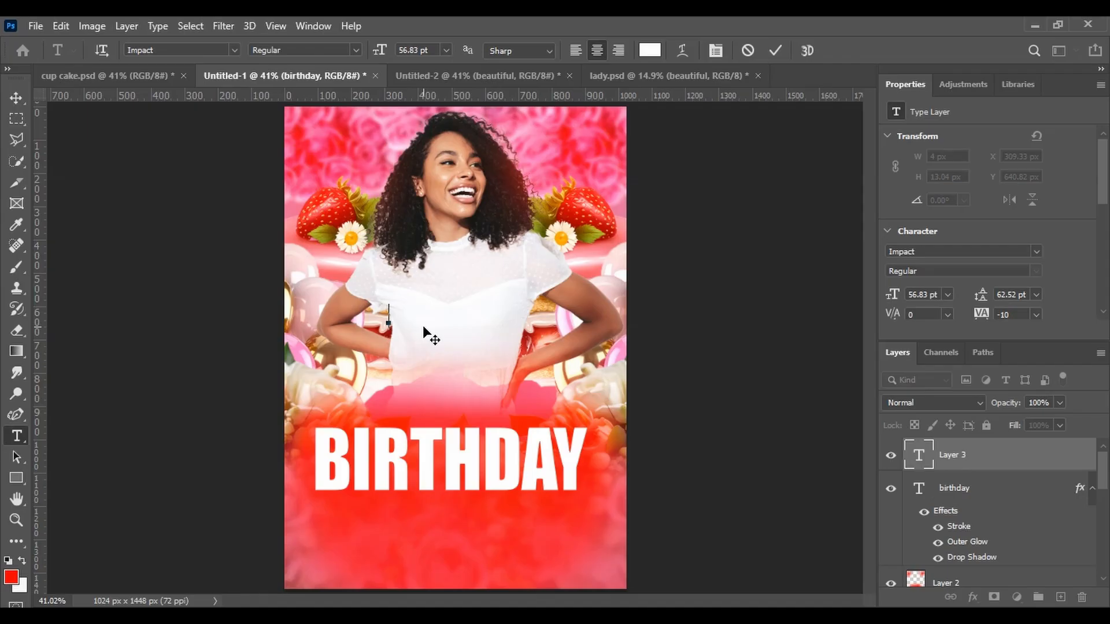
pyautogui.write('happy')
# Set the new text layer's font to Hampton personal use only
pyautogui.press('ctrl')
pyautogui.hotkey('ctrl', 'a')
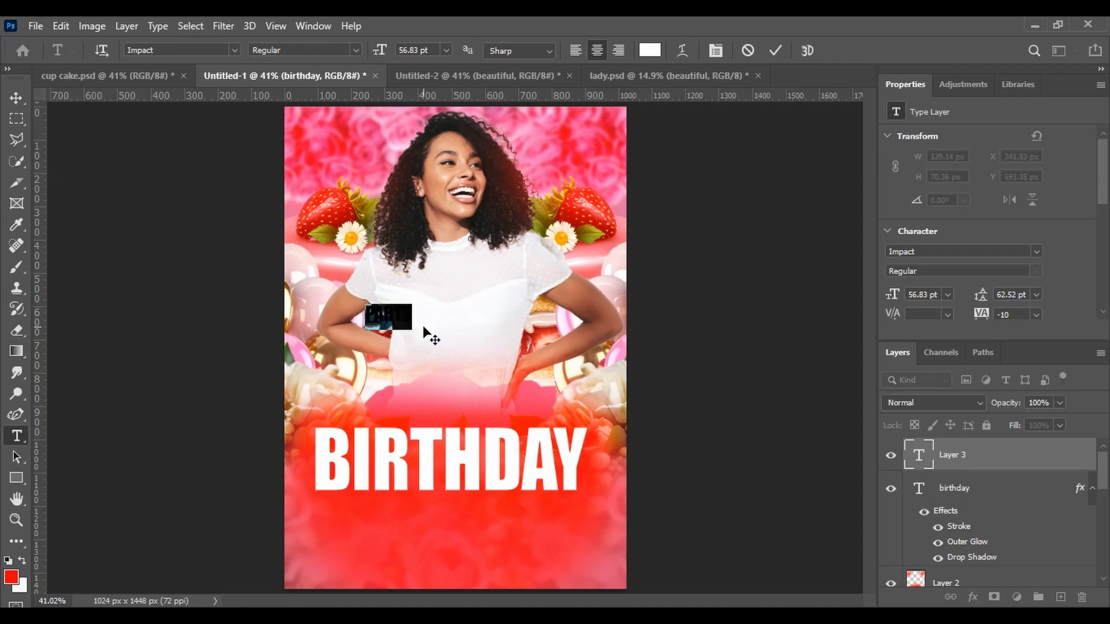
pyautogui.click(232, 54)
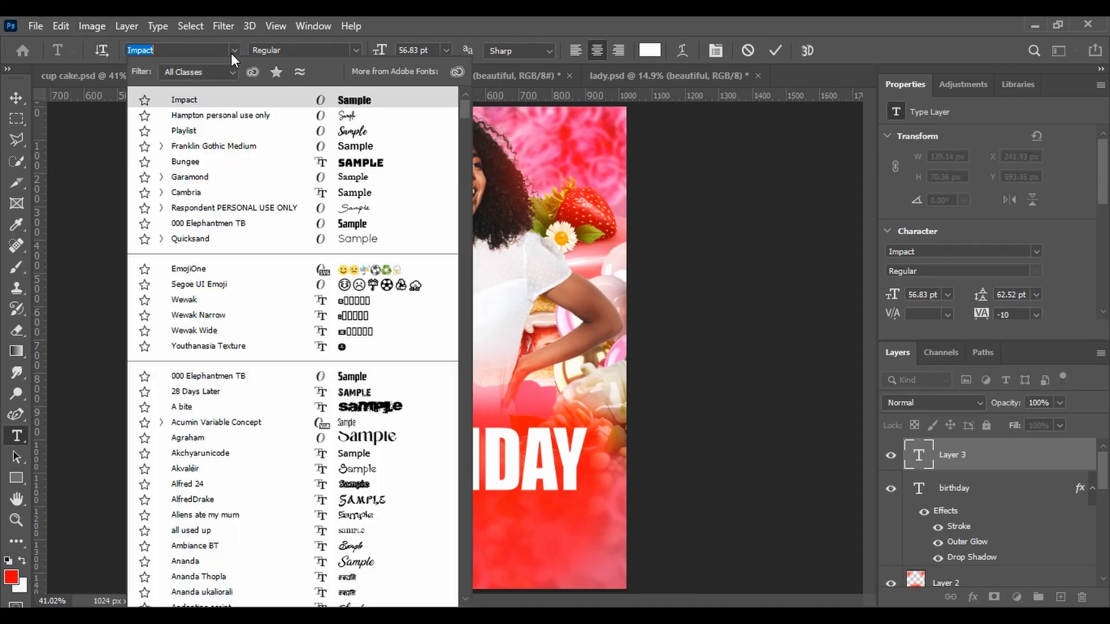
pyautogui.click(213, 116)
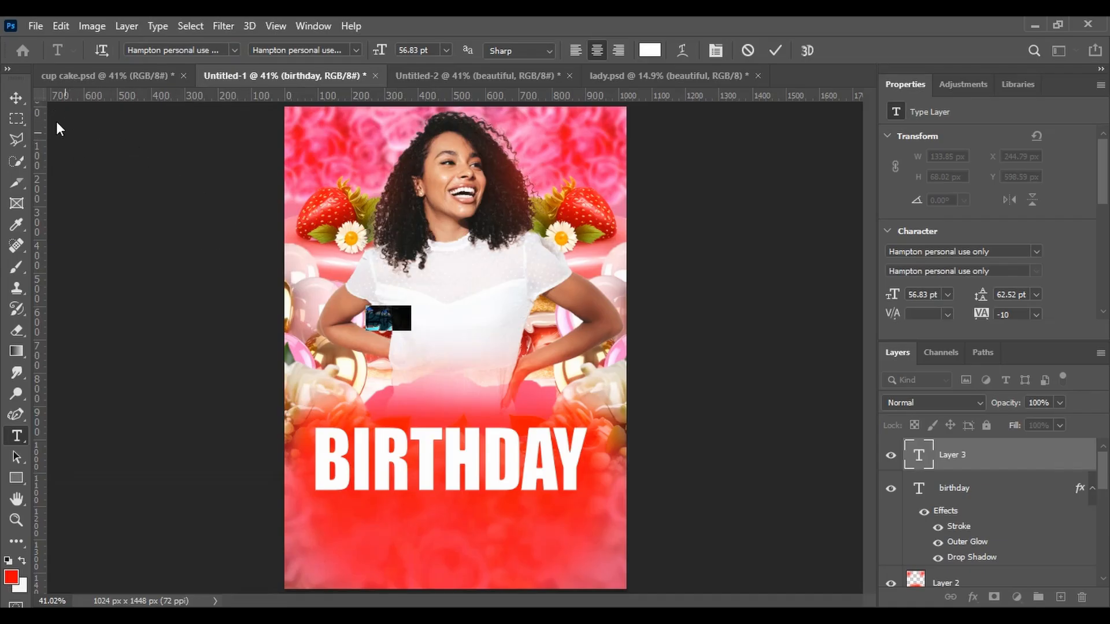
pyautogui.click(20, 96)
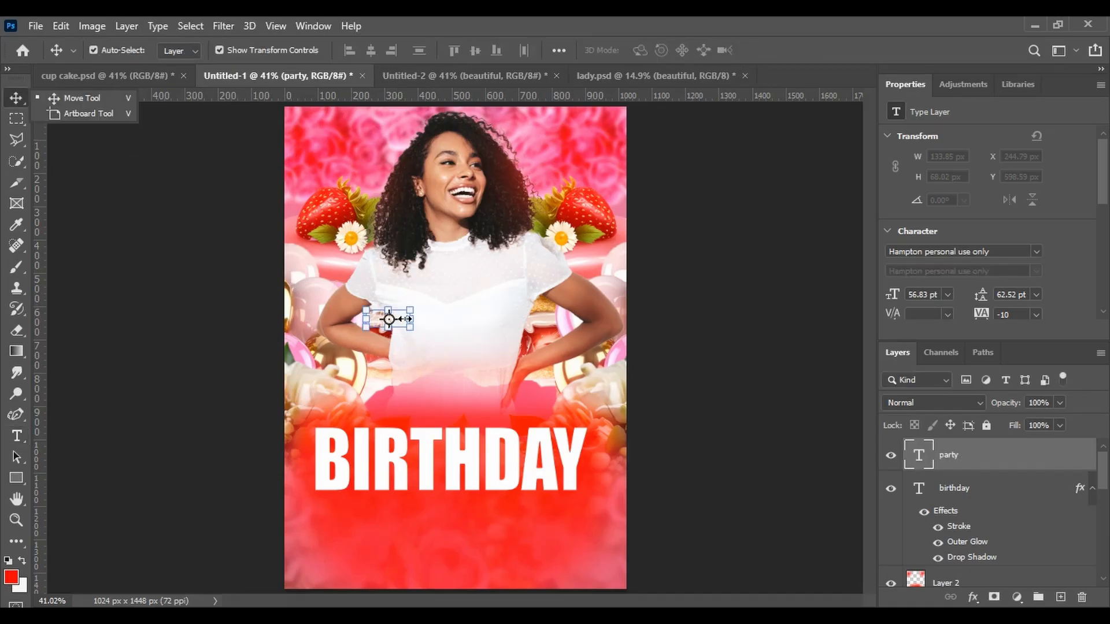
# Change the text's color to black, 000000
pyautogui.click(17, 436)
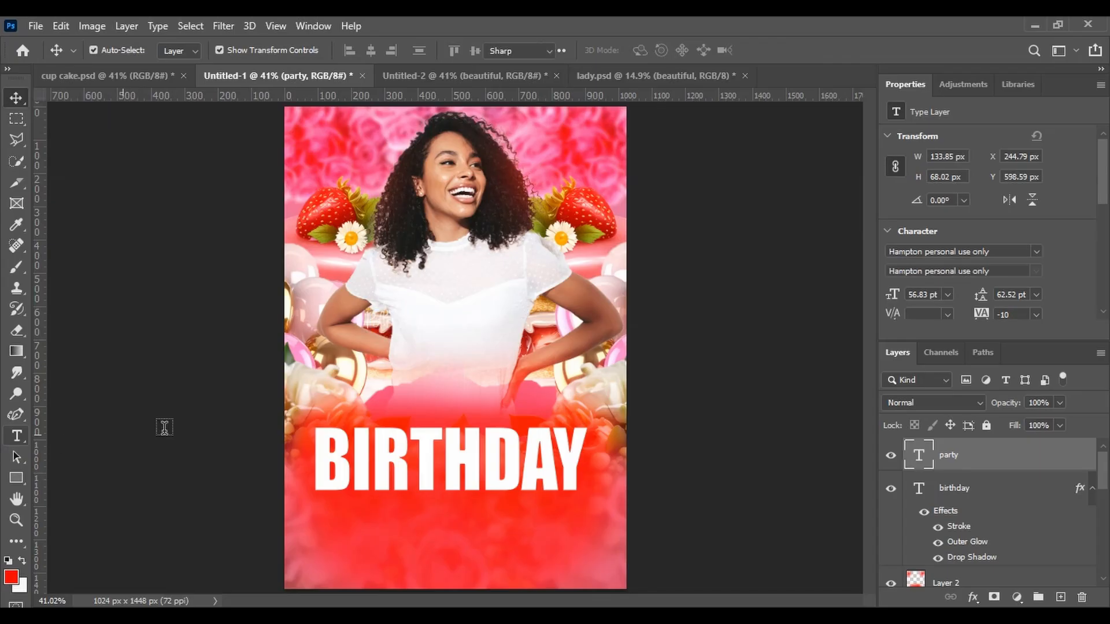
pyautogui.click(388, 331)
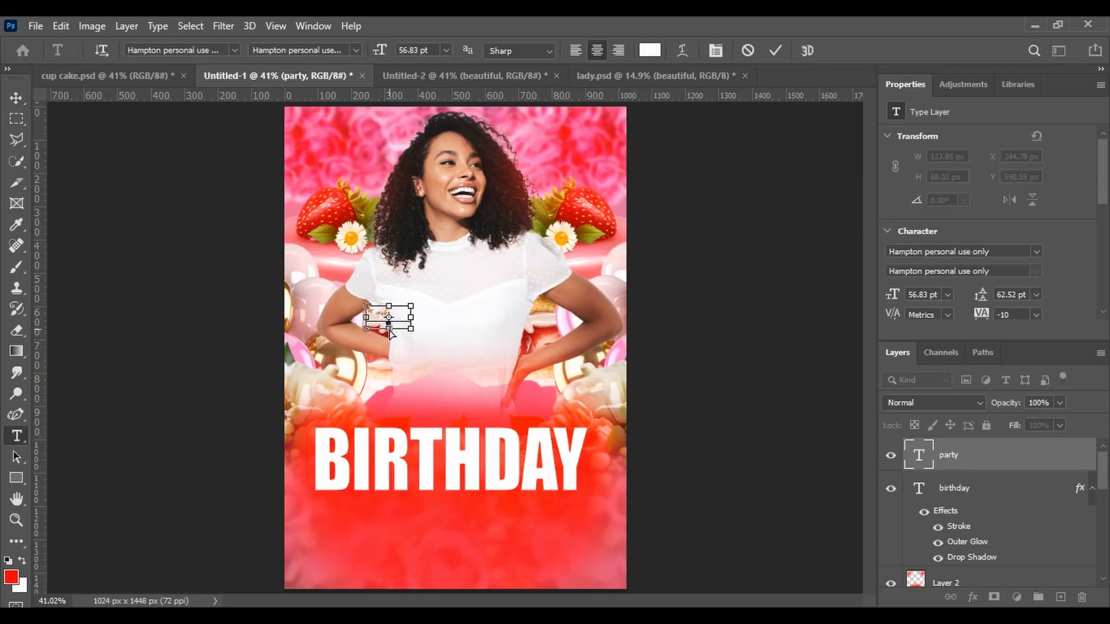
pyautogui.hotkey('ctrl', 'a')
pyautogui.click(650, 51)
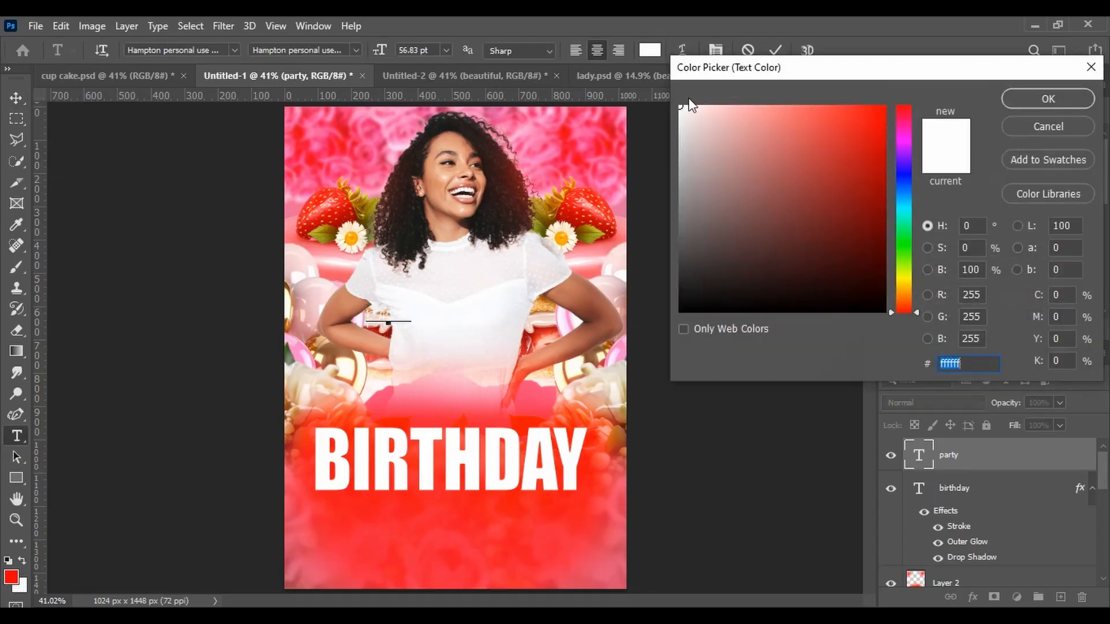
pyautogui.moveTo(681, 108)
pyautogui.mouseDown()
pyautogui.moveTo(747, 265)
pyautogui.moveTo(677, 313)
pyautogui.mouseUp()
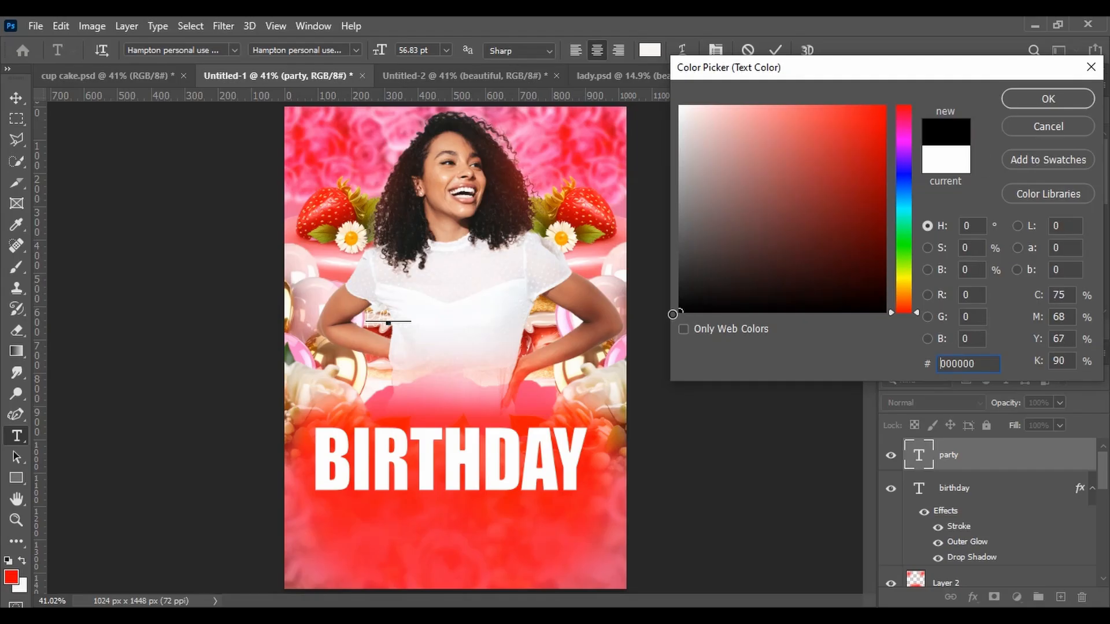
pyautogui.click(1048, 99)
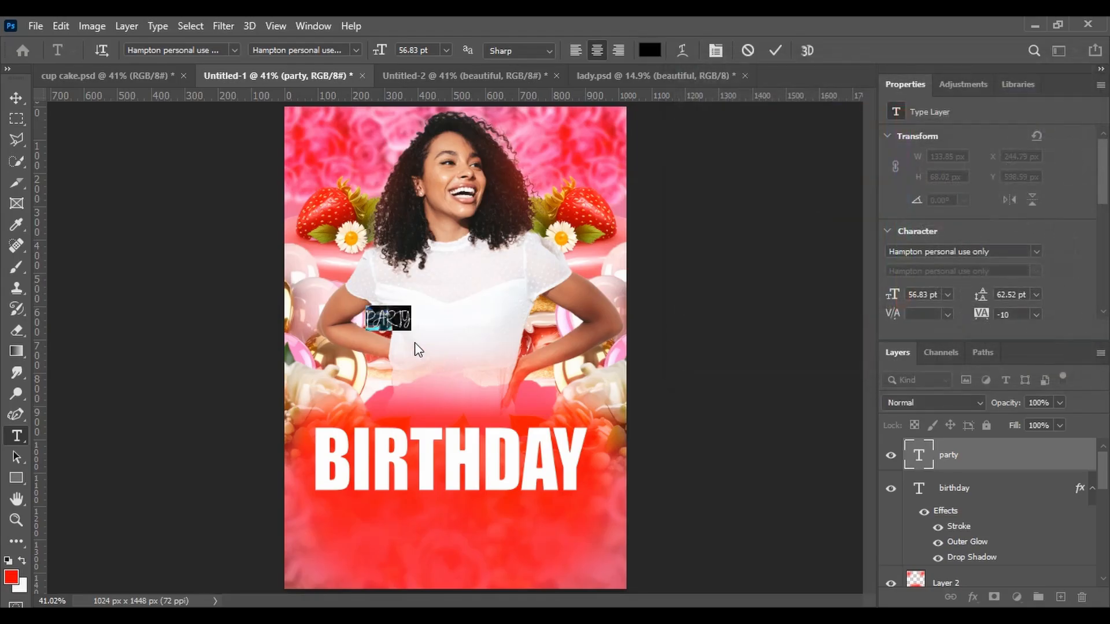
# Enlarge the text to about 240% and move it just below the BIRTHDAY title
pyautogui.click(15, 98)
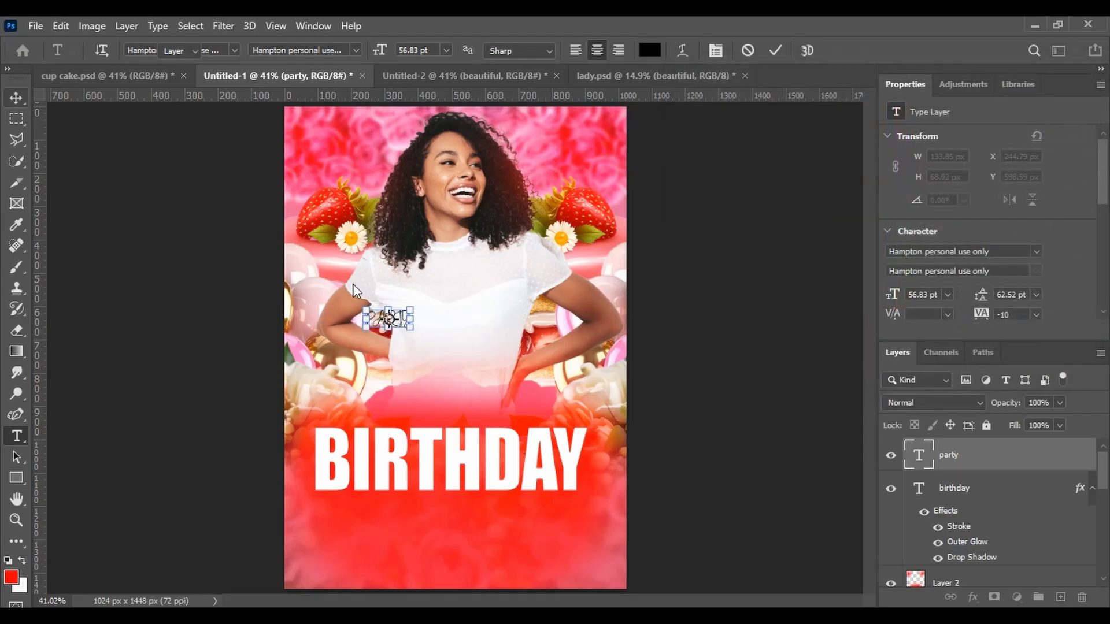
pyautogui.moveTo(394, 322); pyautogui.dragTo(411, 376)
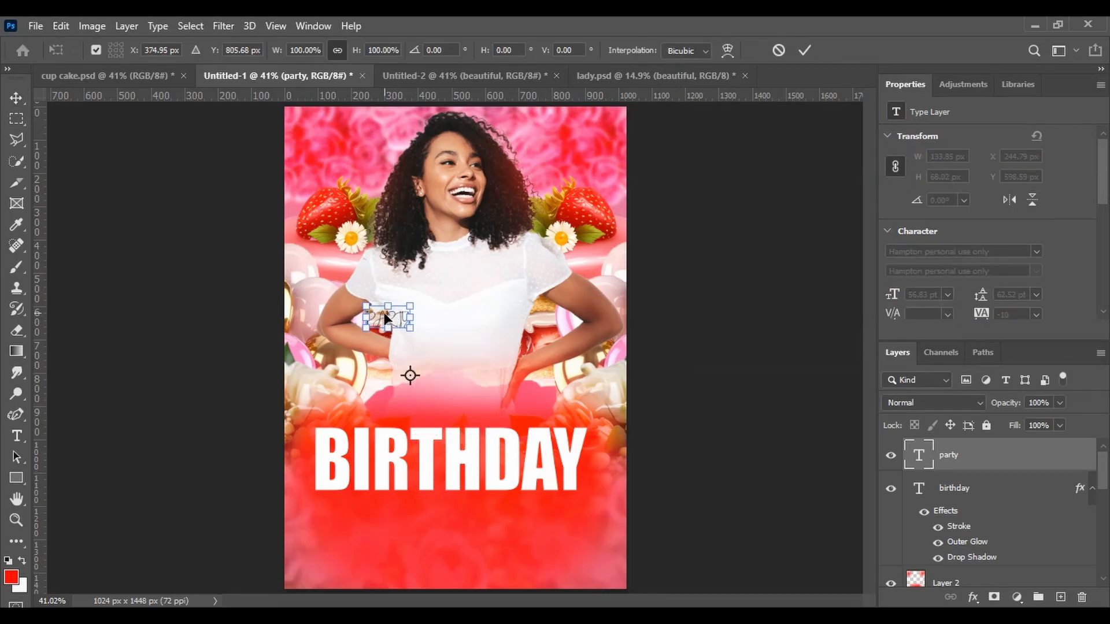
pyautogui.moveTo(384, 314); pyautogui.dragTo(376, 563)
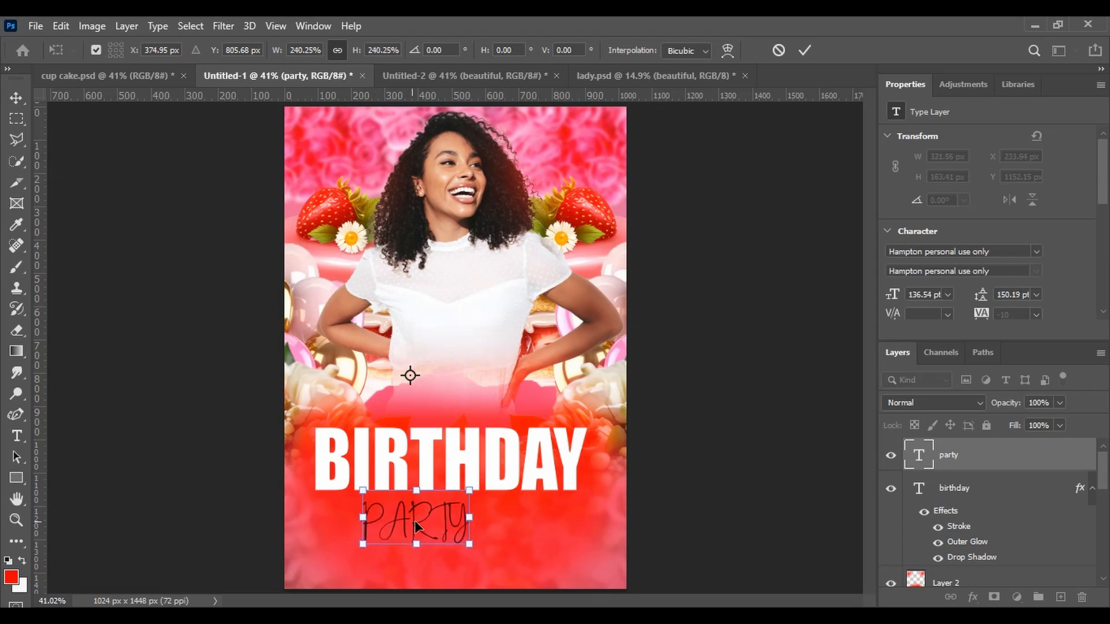
pyautogui.moveTo(415, 521); pyautogui.dragTo(445, 504)
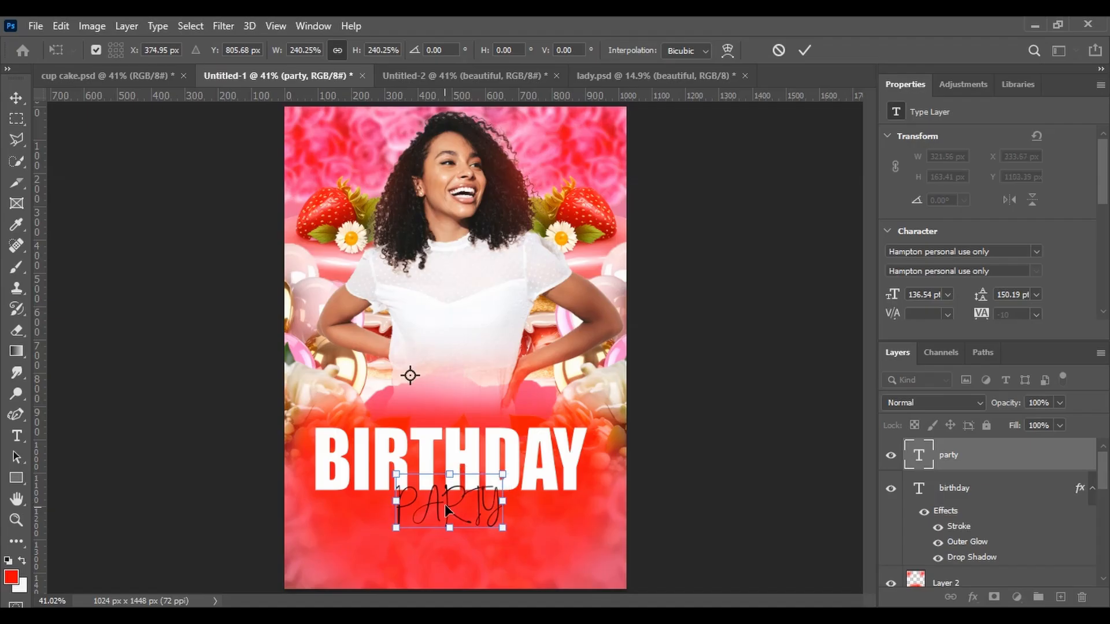
pyautogui.click(17, 438)
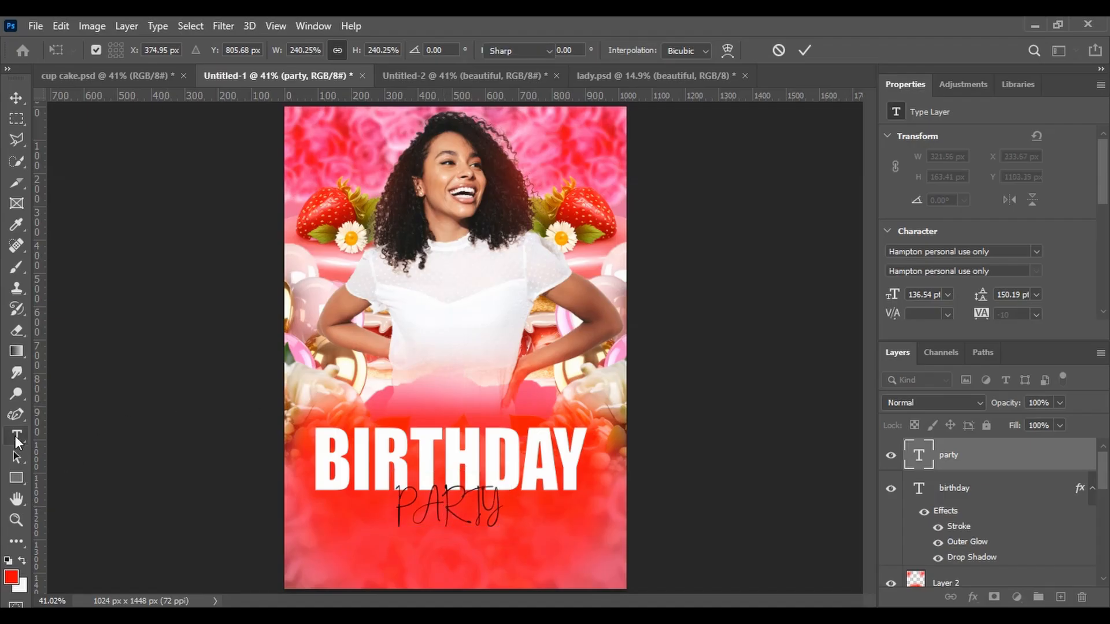
# Retype the text as Party
pyautogui.click(446, 510)
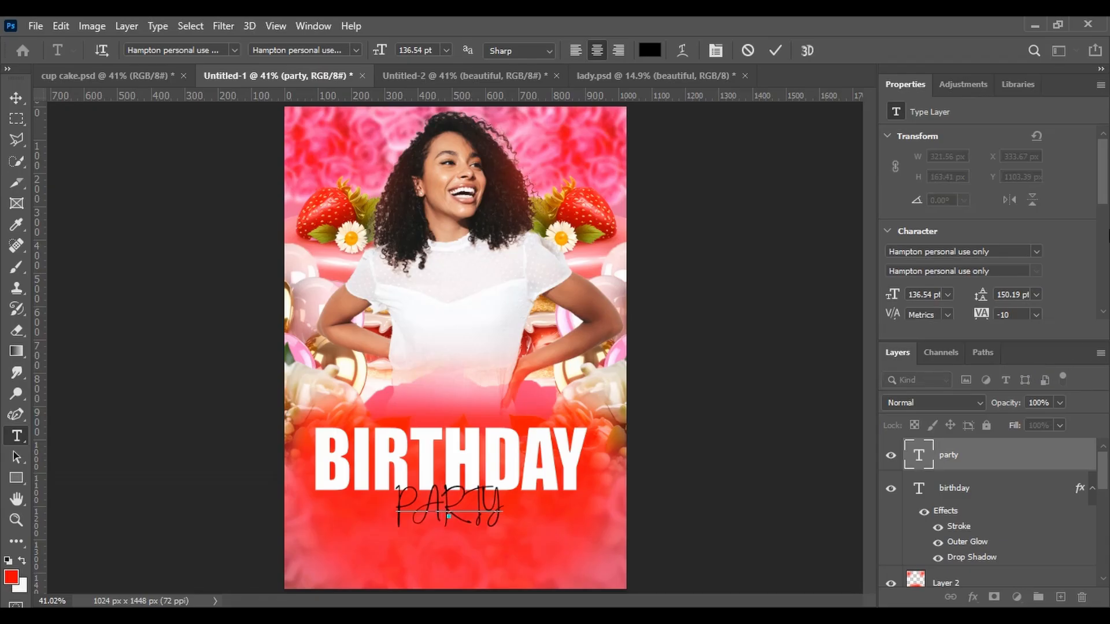
pyautogui.moveTo(1107, 194); pyautogui.dragTo(1106, 271)
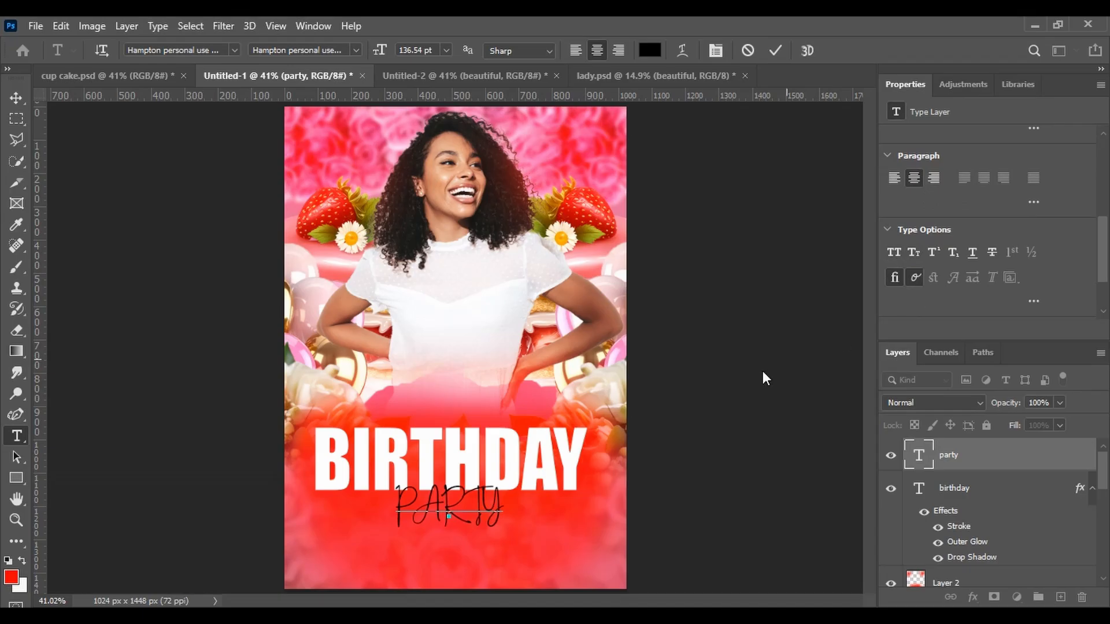
pyautogui.doubleClick(442, 519)
pyautogui.click(443, 519)
pyautogui.hotkey('ctrl', 'a')
pyautogui.press('BackSpace')
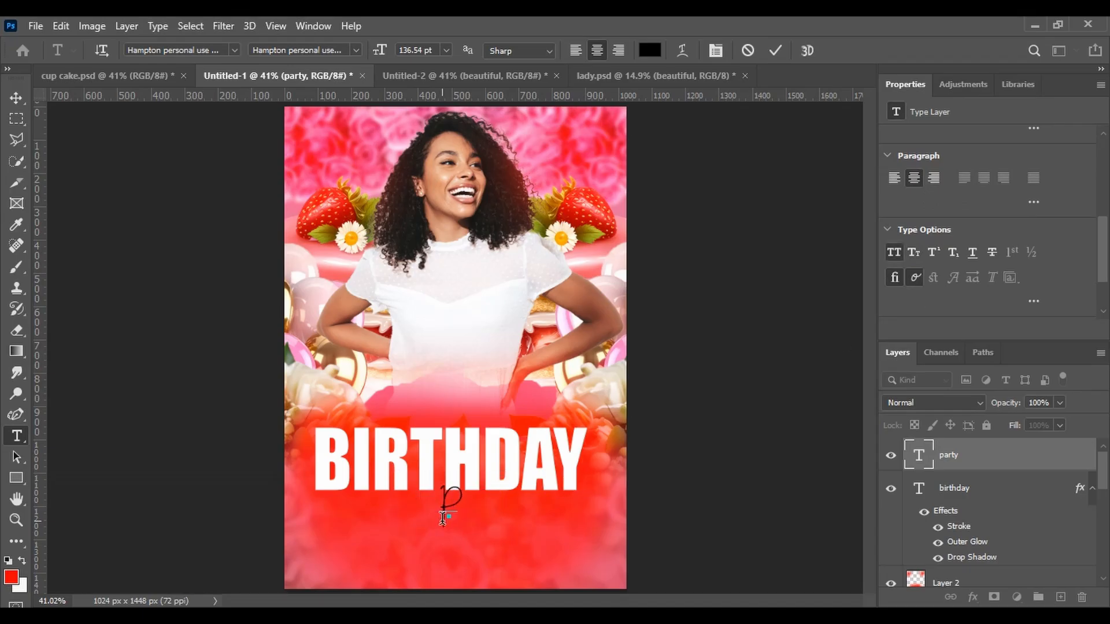
pyautogui.write('Part')
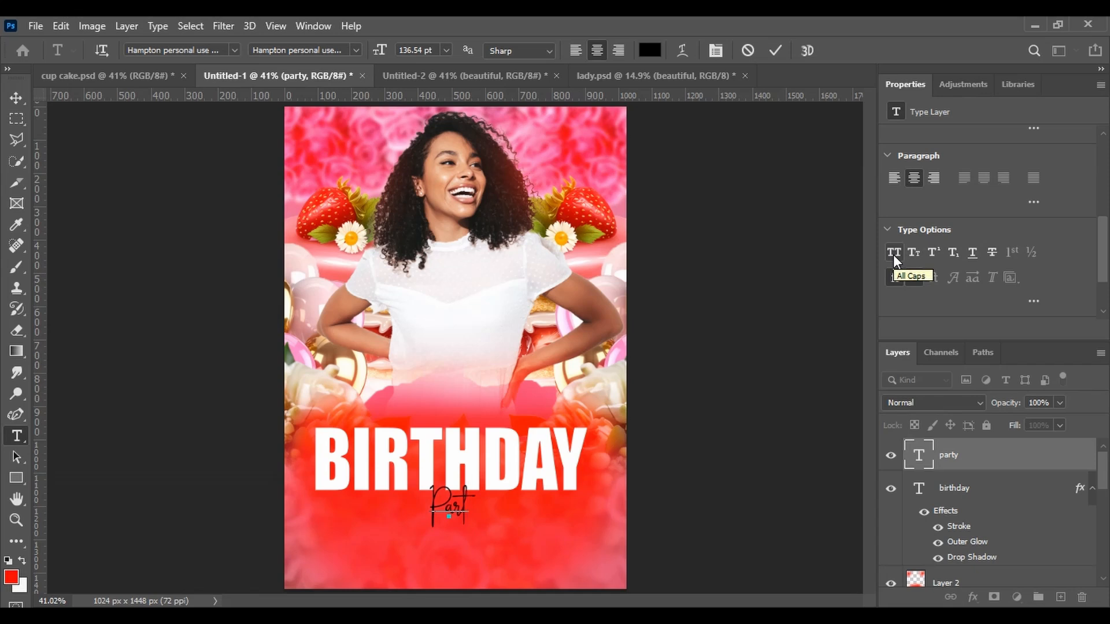
pyautogui.write('y')
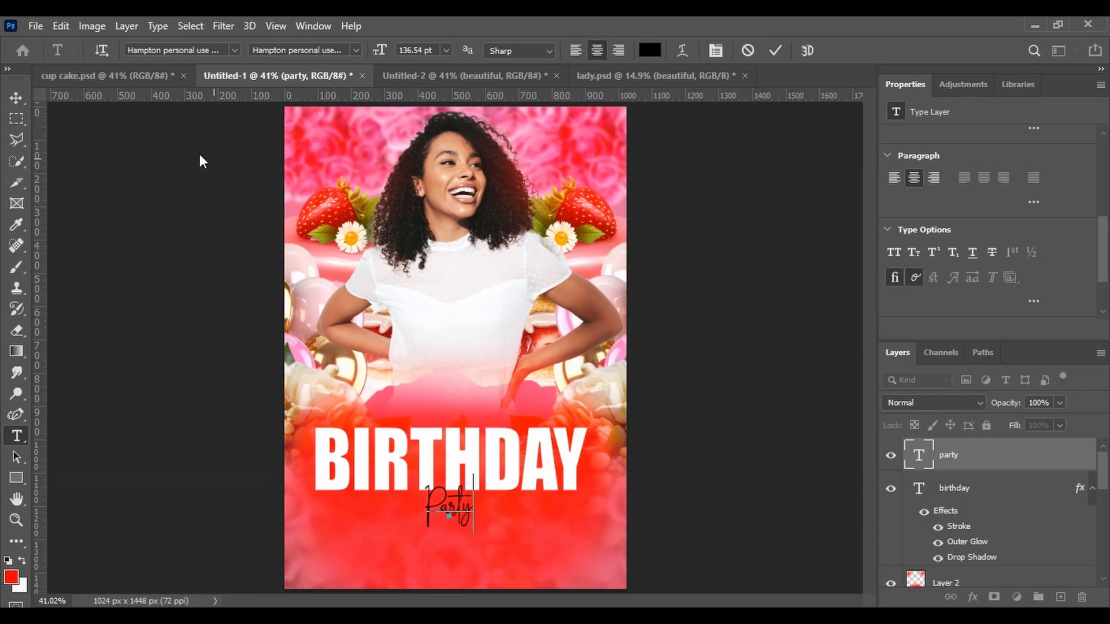
# Scale the Party text up to about 156% below the BIRTHDAY title
pyautogui.click(16, 97)
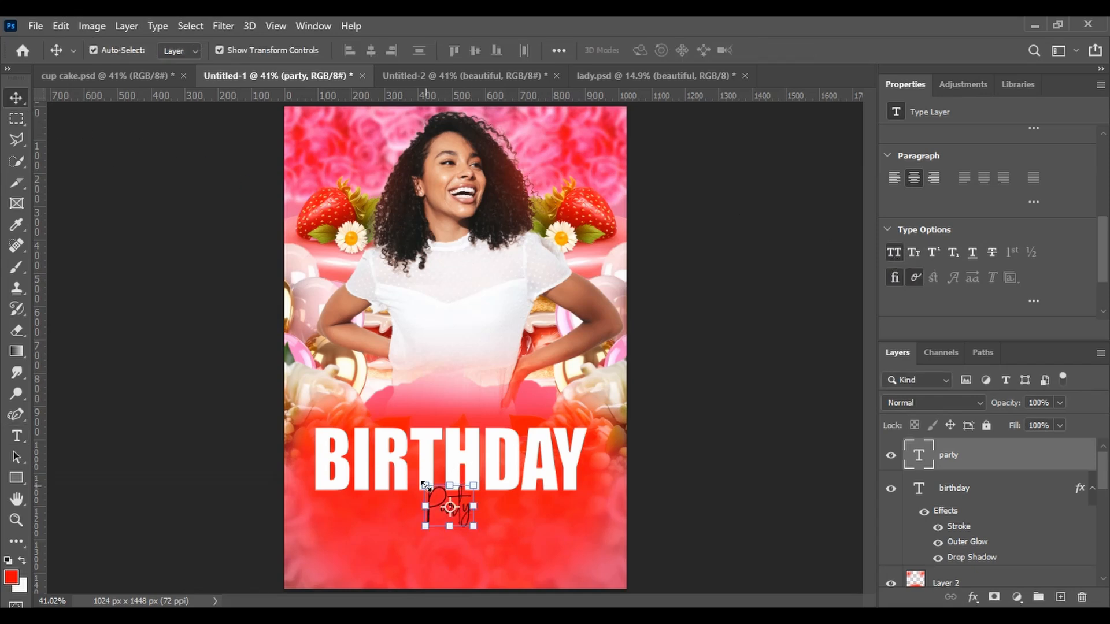
pyautogui.moveTo(426, 485)
pyautogui.mouseDown()
pyautogui.moveTo(411, 485)
pyautogui.moveTo(423, 488)
pyautogui.mouseUp()
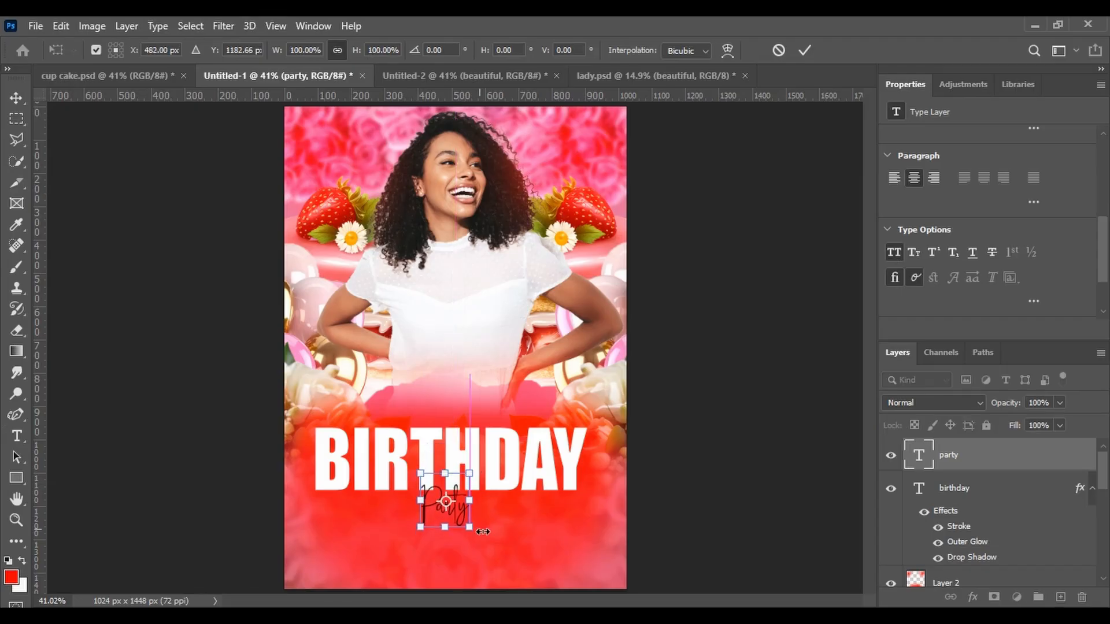
pyautogui.moveTo(469, 527); pyautogui.dragTo(495, 552)
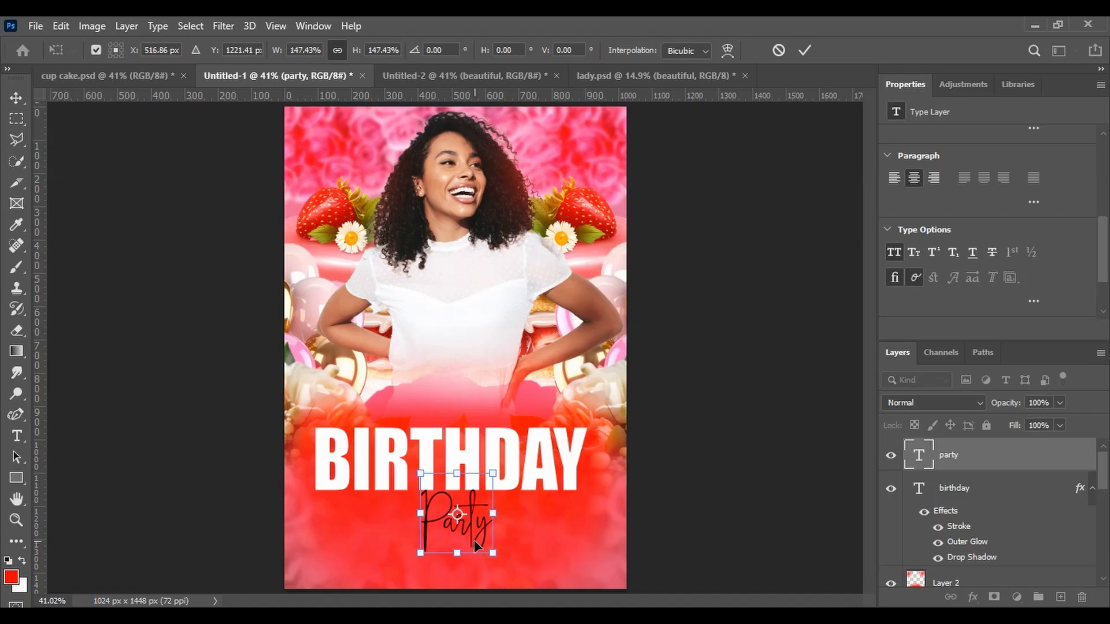
pyautogui.moveTo(473, 539)
pyautogui.mouseDown()
pyautogui.moveTo(469, 526)
pyautogui.moveTo(494, 544)
pyautogui.moveTo(473, 519)
pyautogui.mouseUp()
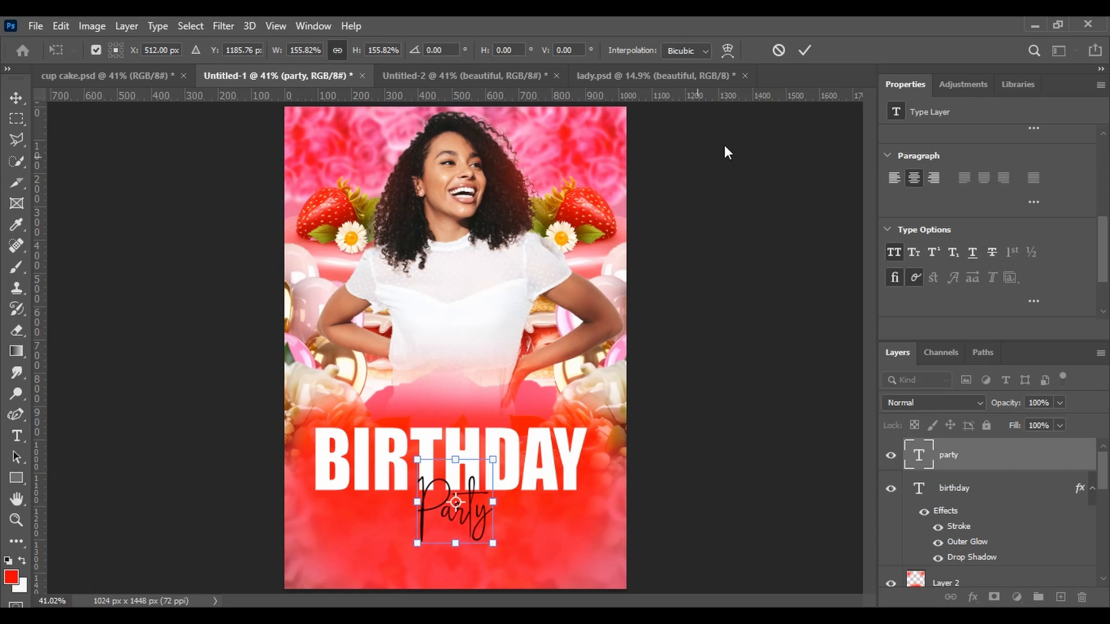
pyautogui.click(804, 51)
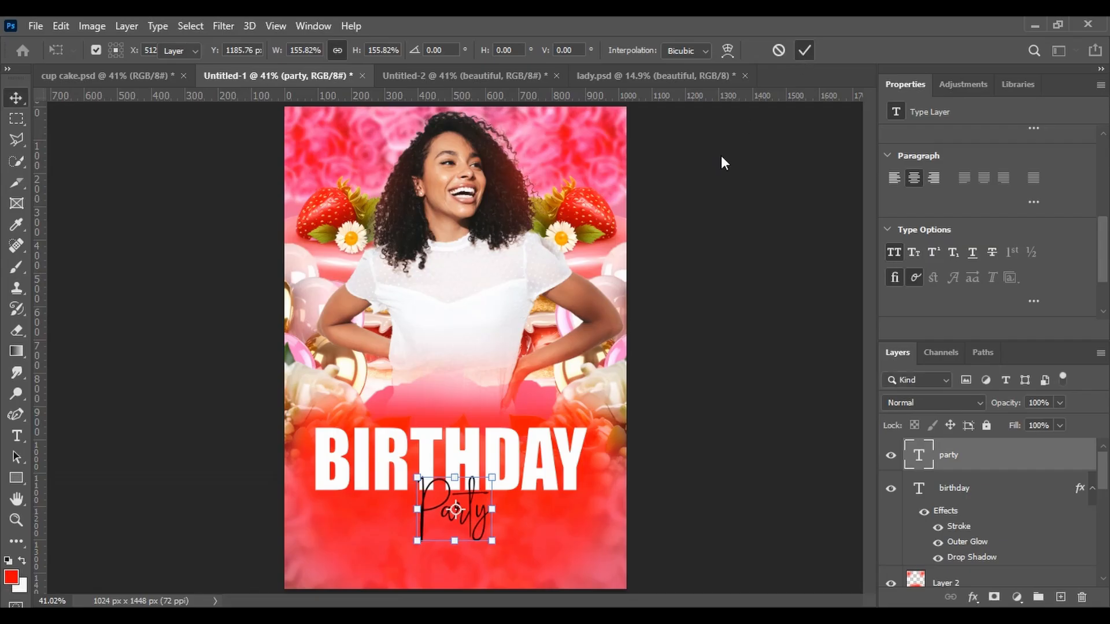
# Set the Party text color to white, ffffff
pyautogui.click(16, 436)
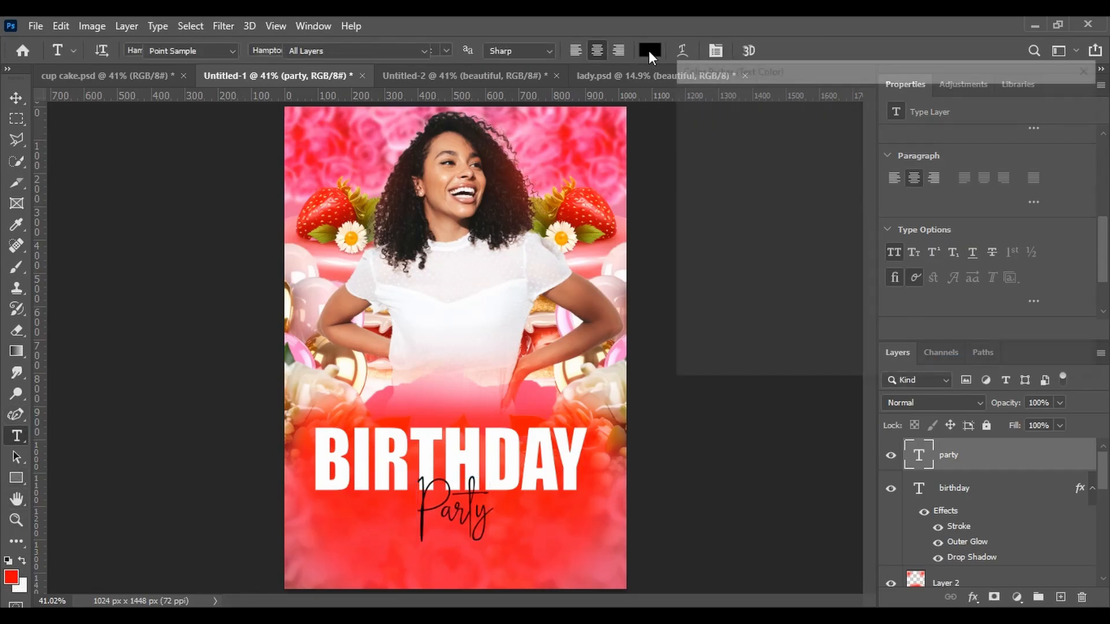
pyautogui.click(649, 51)
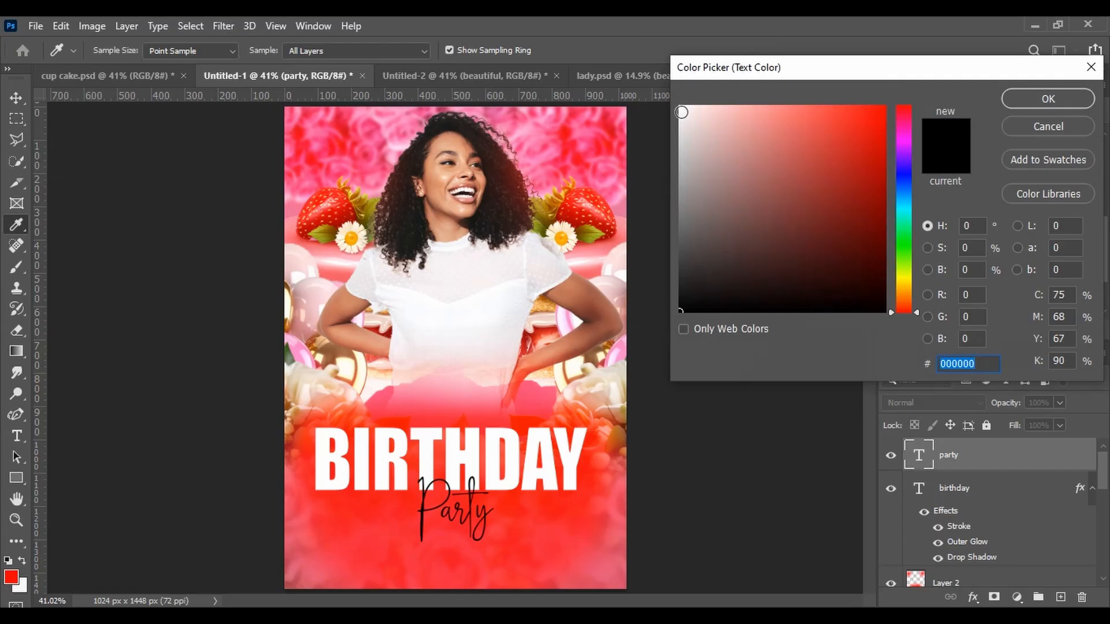
pyautogui.click(681, 111)
pyautogui.moveTo(681, 112); pyautogui.dragTo(673, 103)
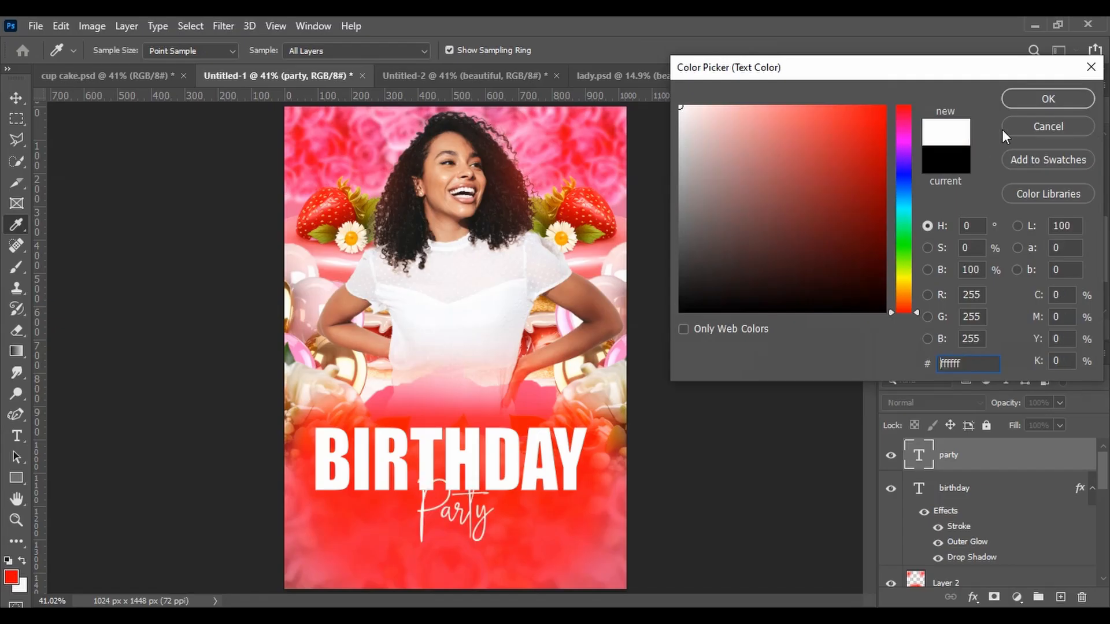
pyautogui.click(1047, 100)
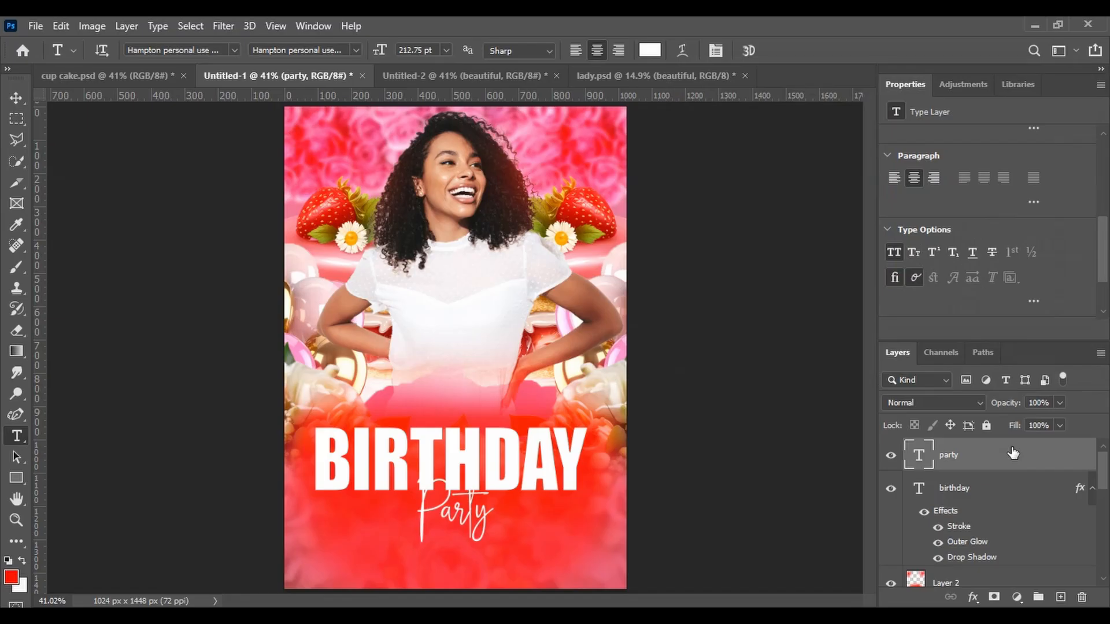
# Apply Drop Shadow and Outer Glow layer styles to the Party text
pyautogui.doubleClick(1013, 453)
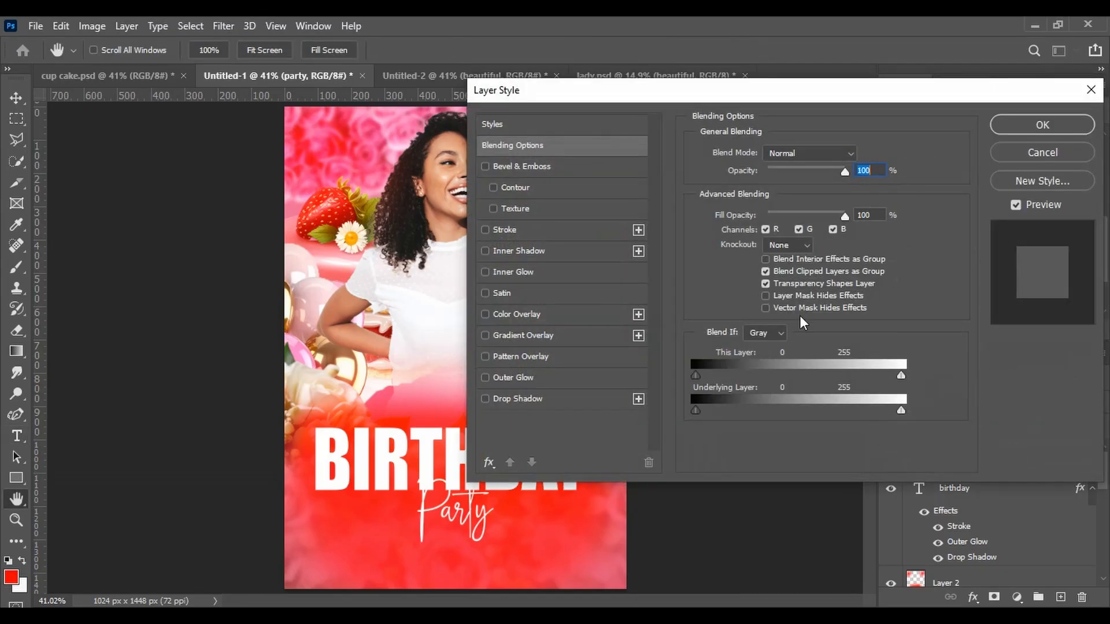
pyautogui.click(505, 397)
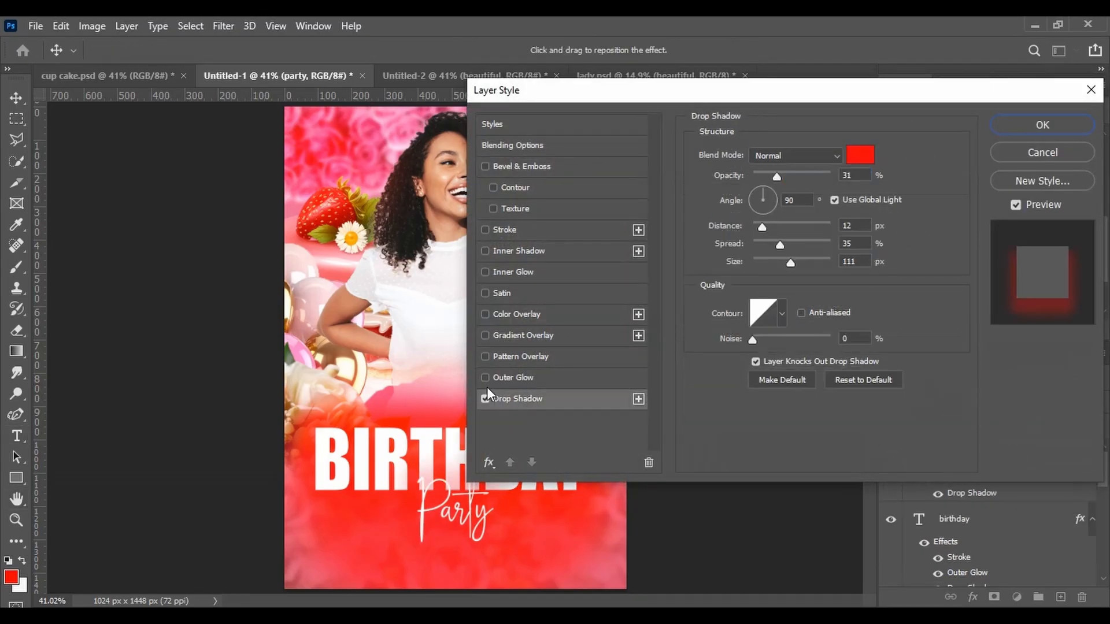
pyautogui.click(484, 379)
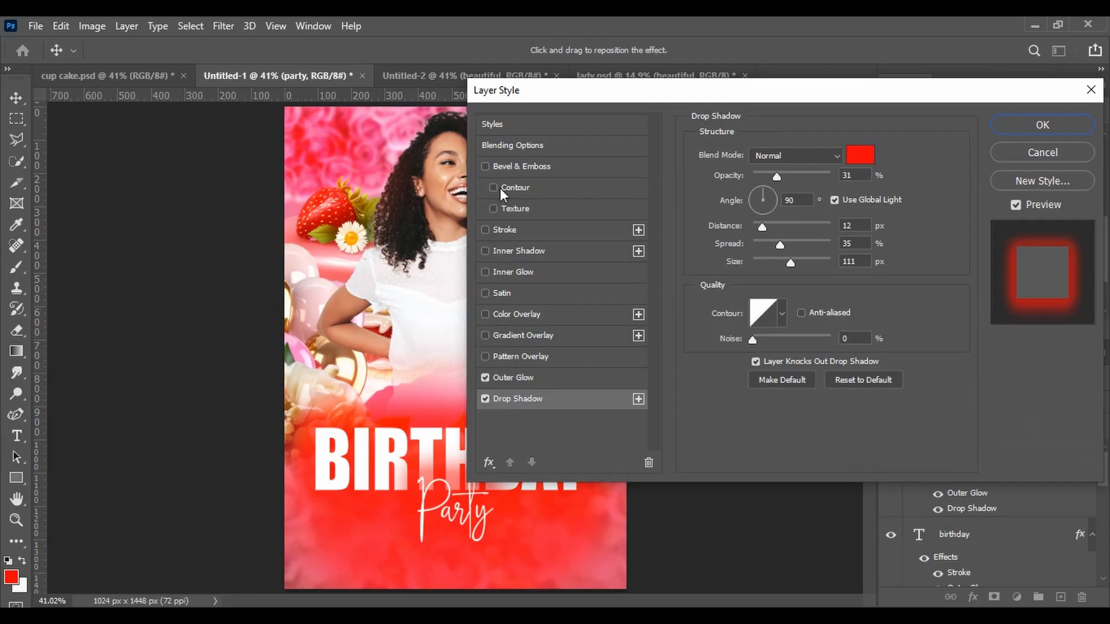
pyautogui.click(493, 230)
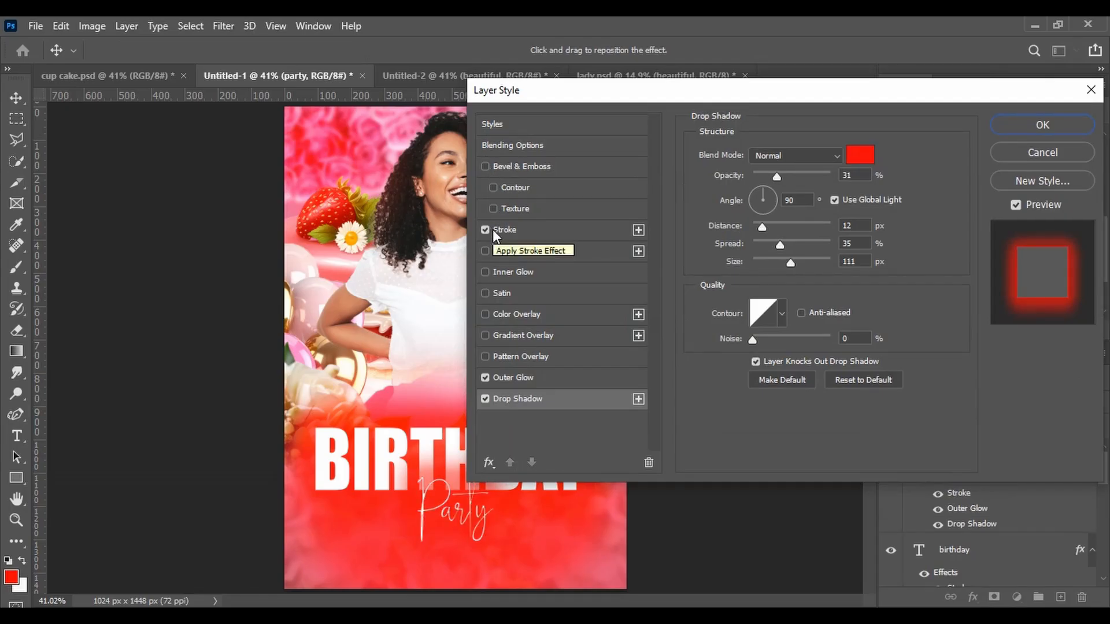
pyautogui.click(492, 230)
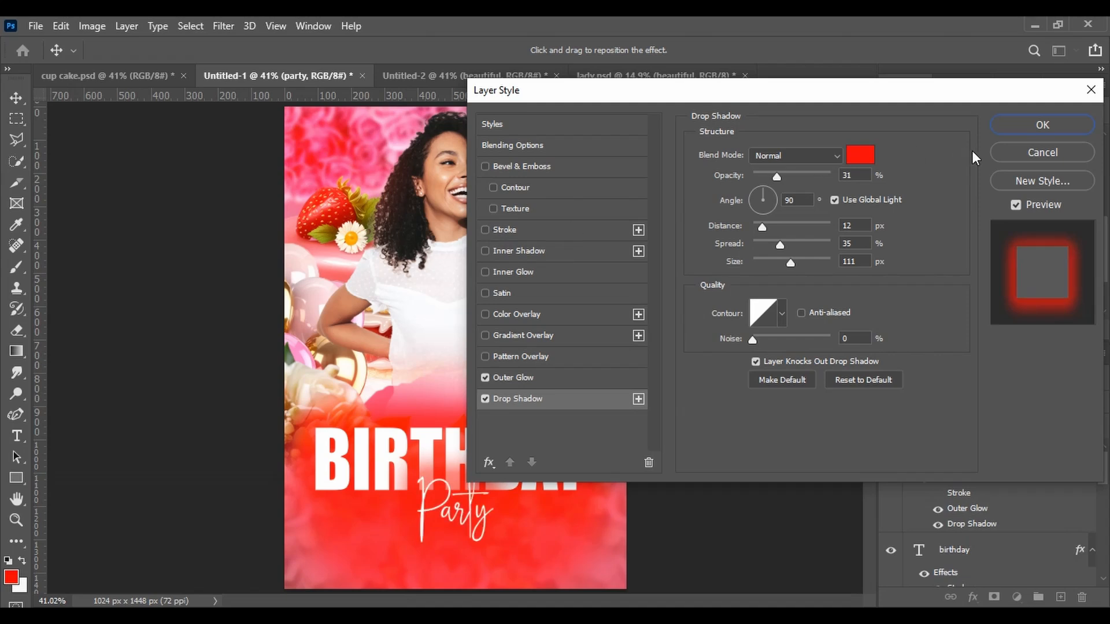
pyautogui.click(997, 126)
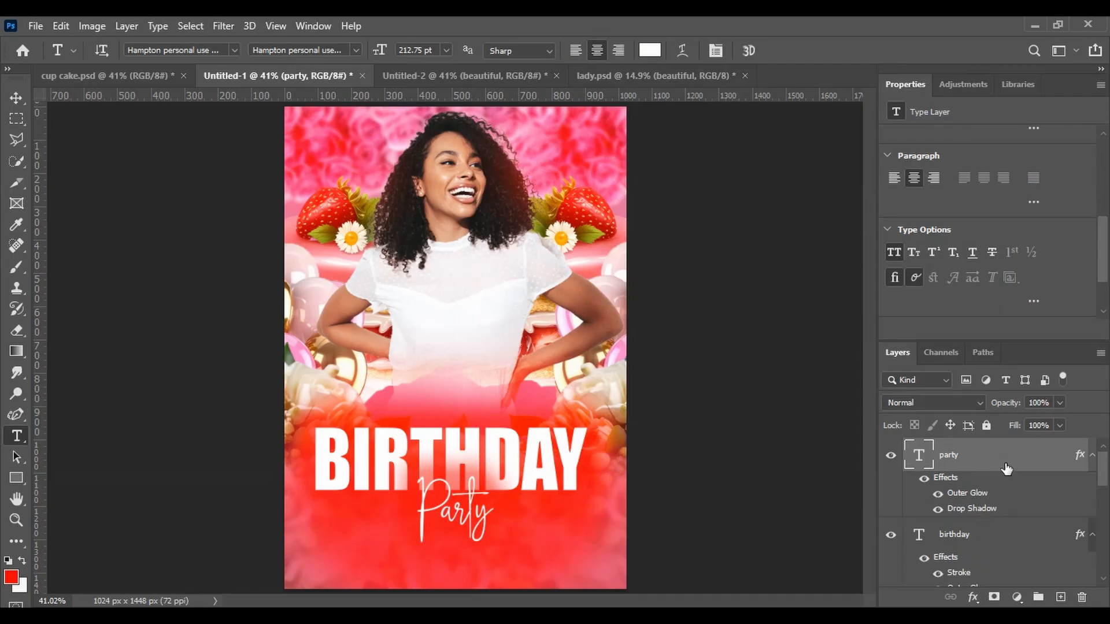
# Open the Party text's layer style to review its Outer Glow and Drop Shadow settings
pyautogui.doubleClick(1005, 469)
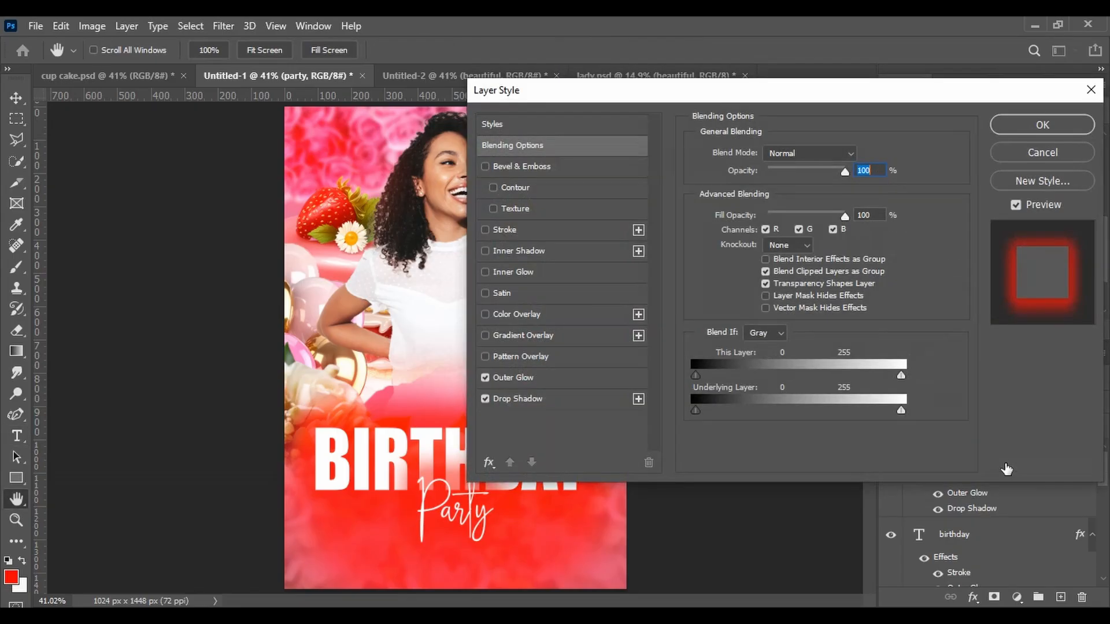
pyautogui.click(519, 376)
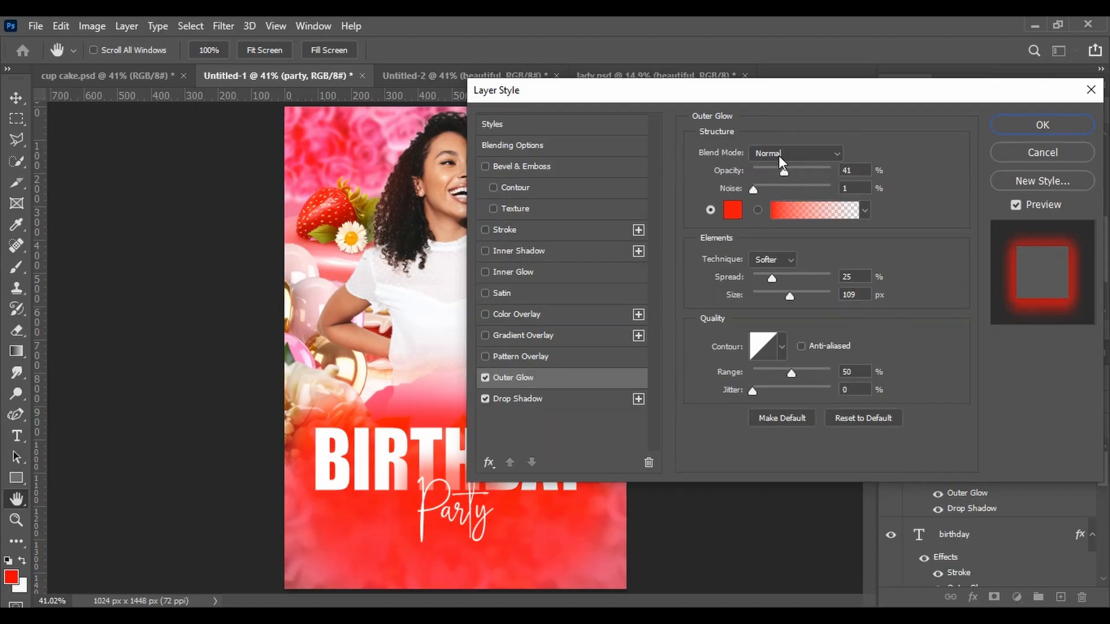
pyautogui.click(520, 396)
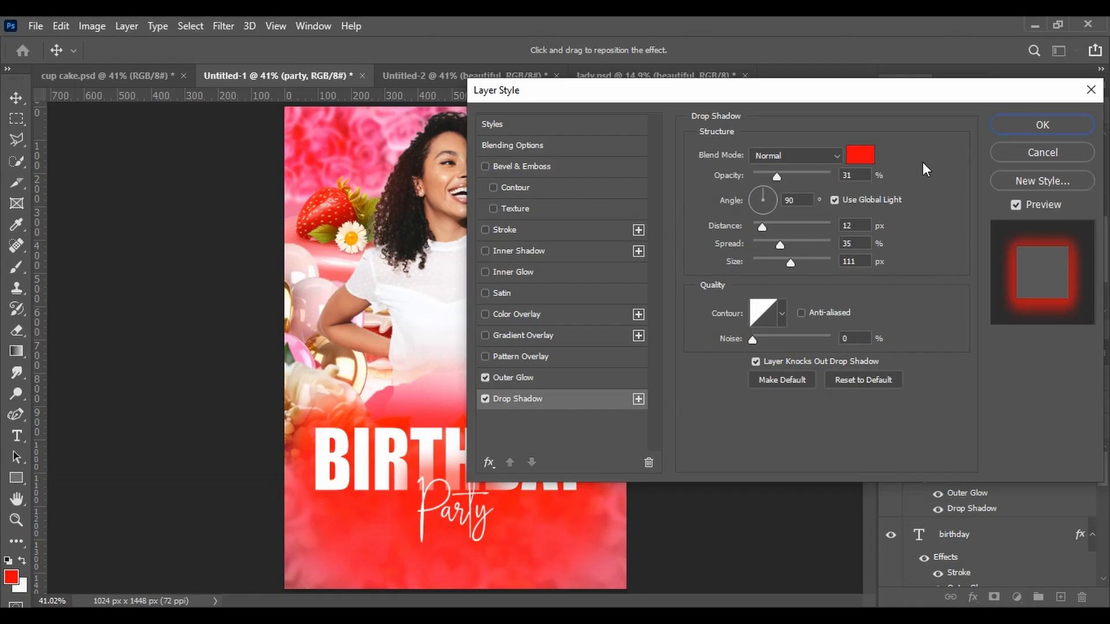
pyautogui.click(1040, 125)
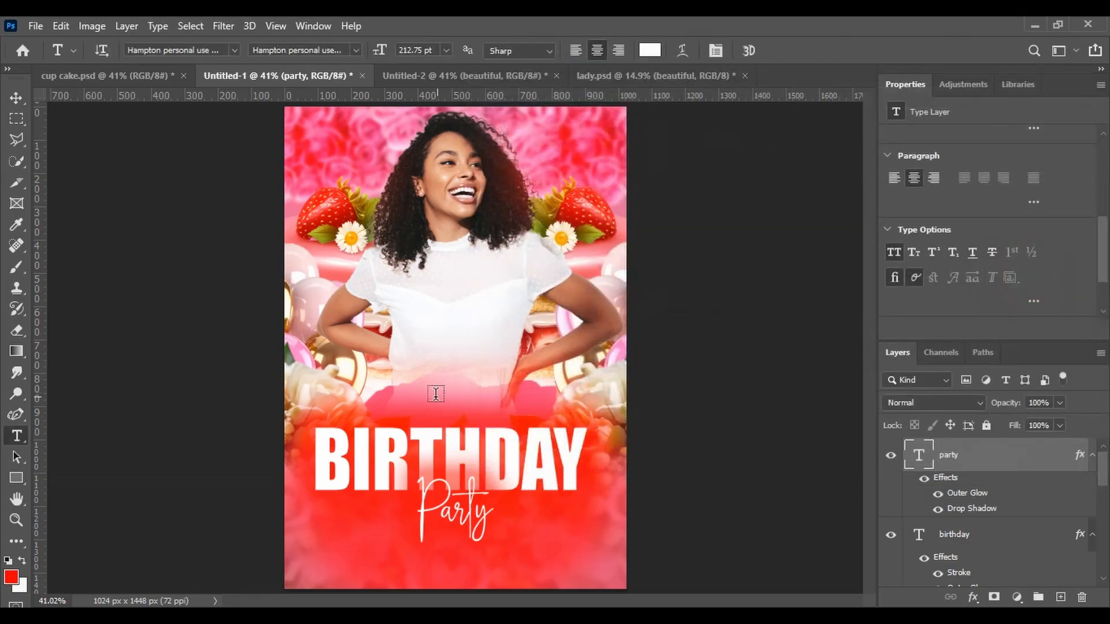
# Add a new text layer in the Playlist font containing the birthday person's name
pyautogui.click(406, 332)
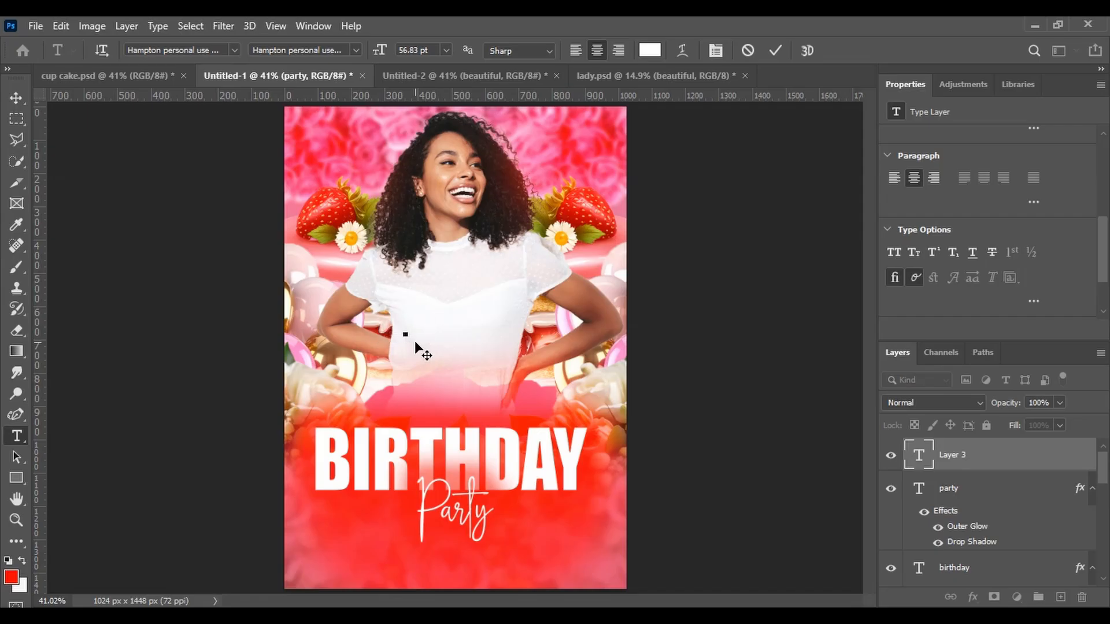
pyautogui.click(234, 50)
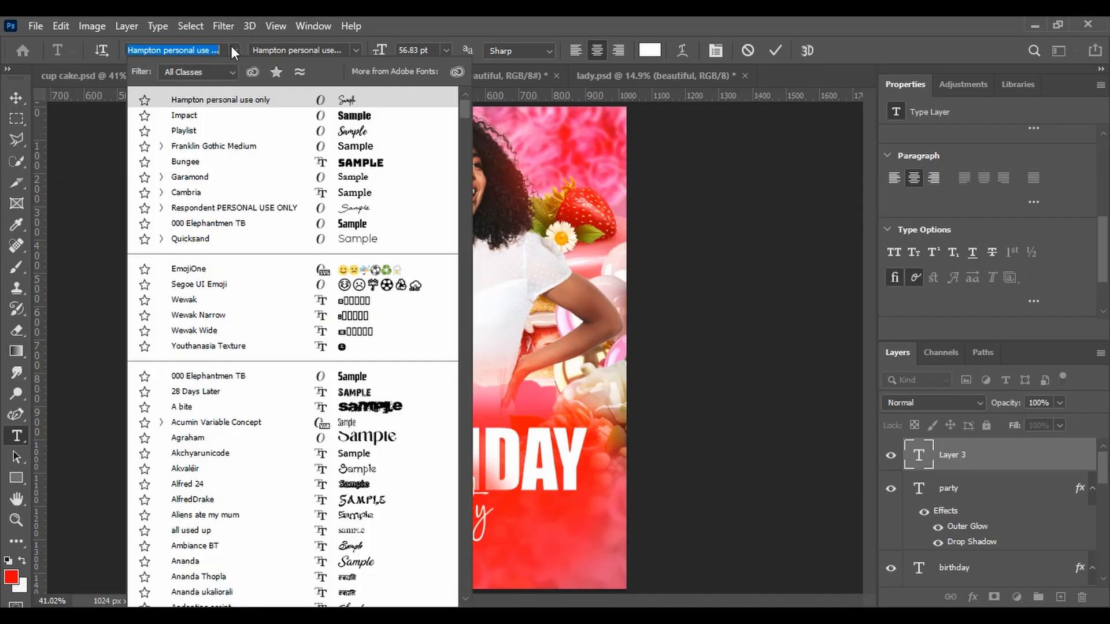
pyautogui.press('Down')
pyautogui.press('Down')
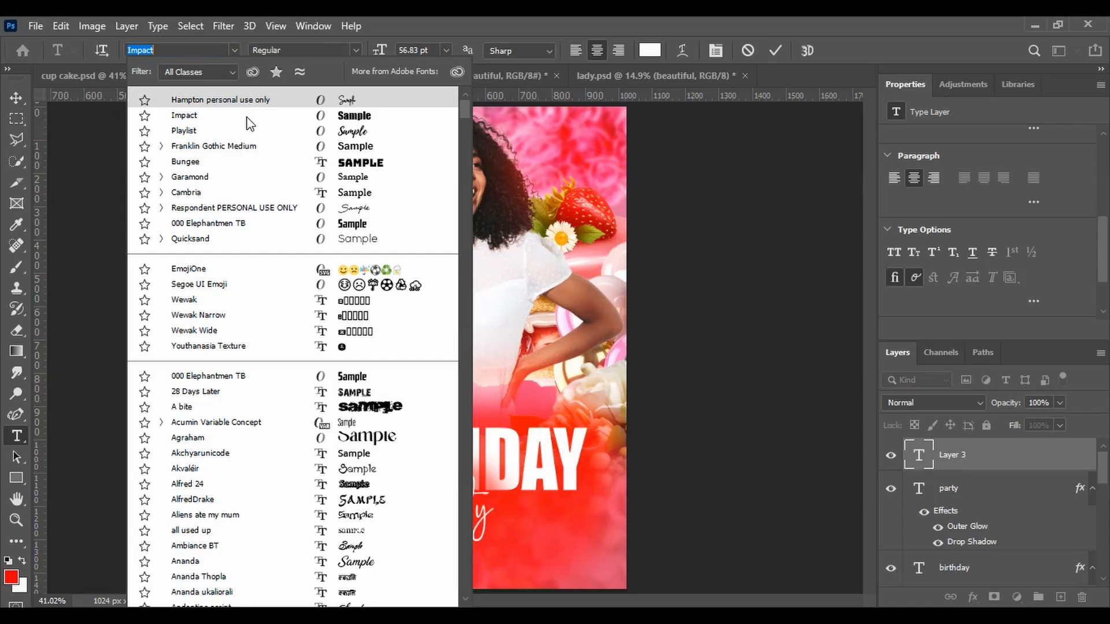
pyautogui.press('Down')
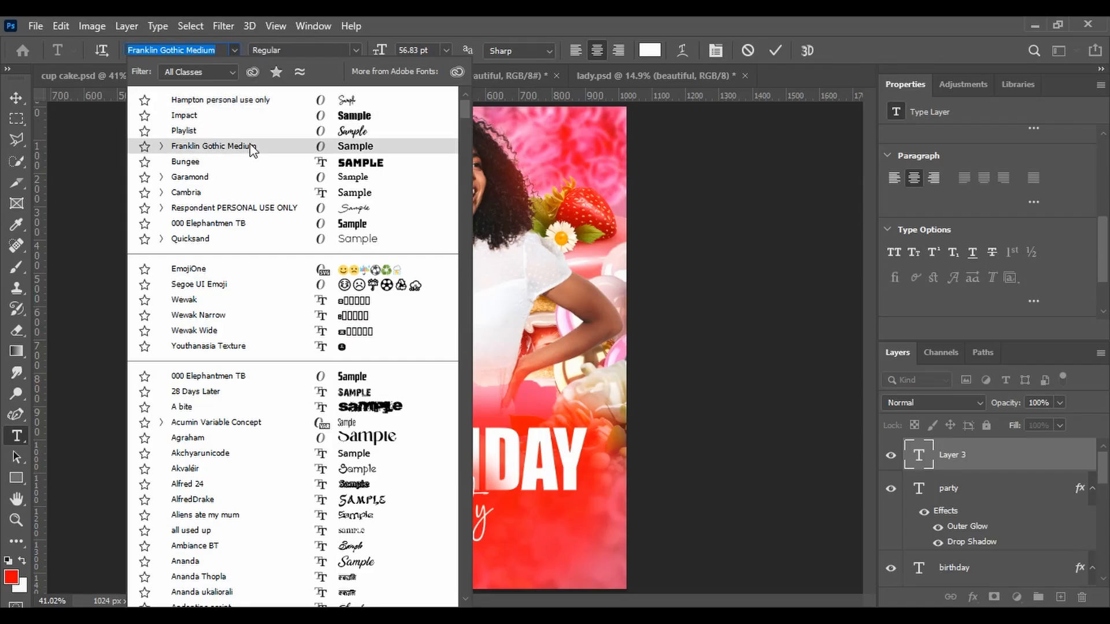
pyautogui.press('Up')
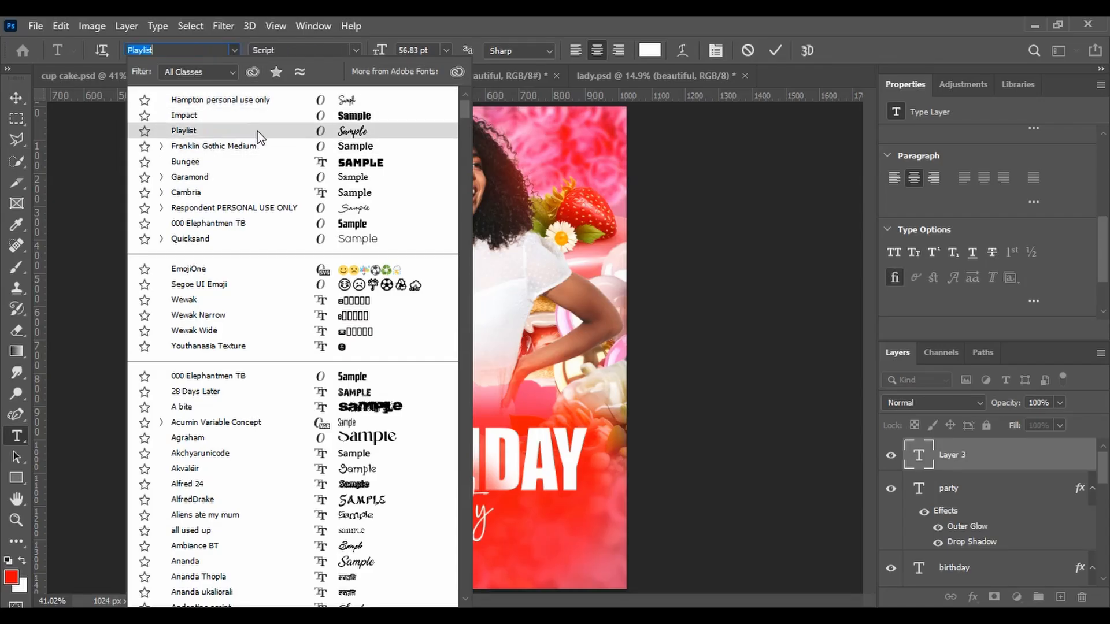
pyautogui.click(258, 132)
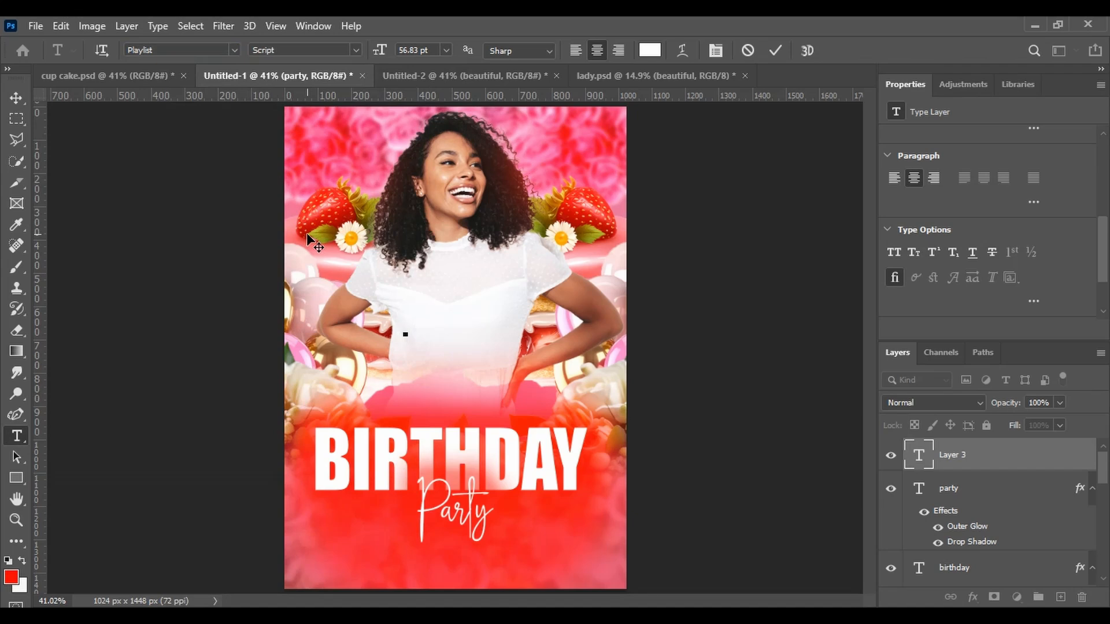
pyautogui.write('J')
pyautogui.write('ancy')
pyautogui.write('s')
# Scale the name text up to about 301% and place it just above the BIRTHDAY title
pyautogui.click(16, 97)
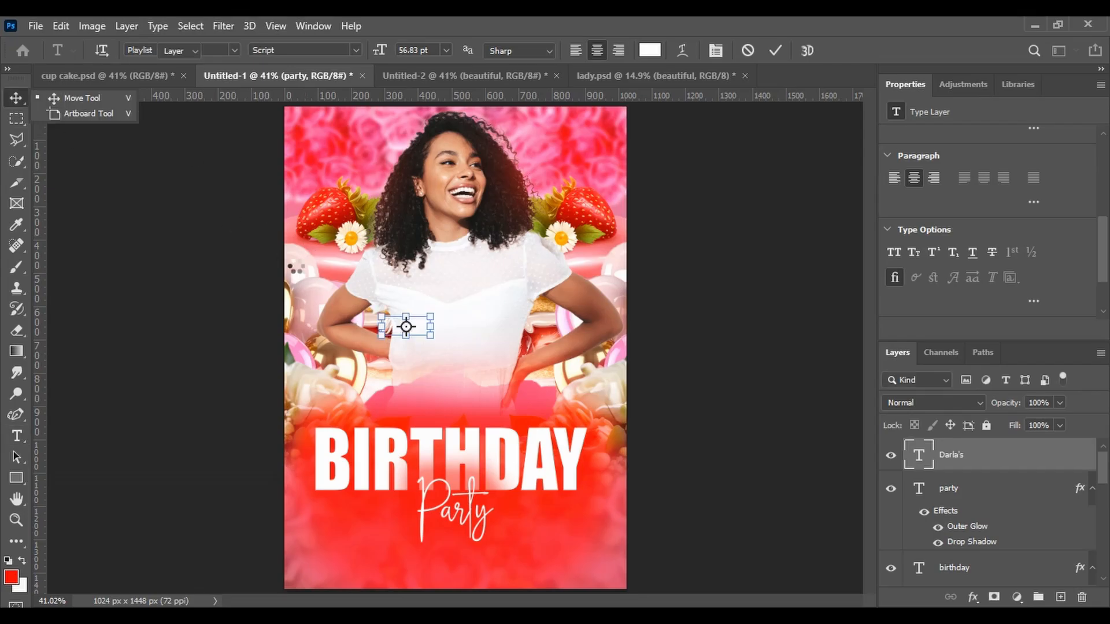
pyautogui.moveTo(394, 327); pyautogui.dragTo(328, 323)
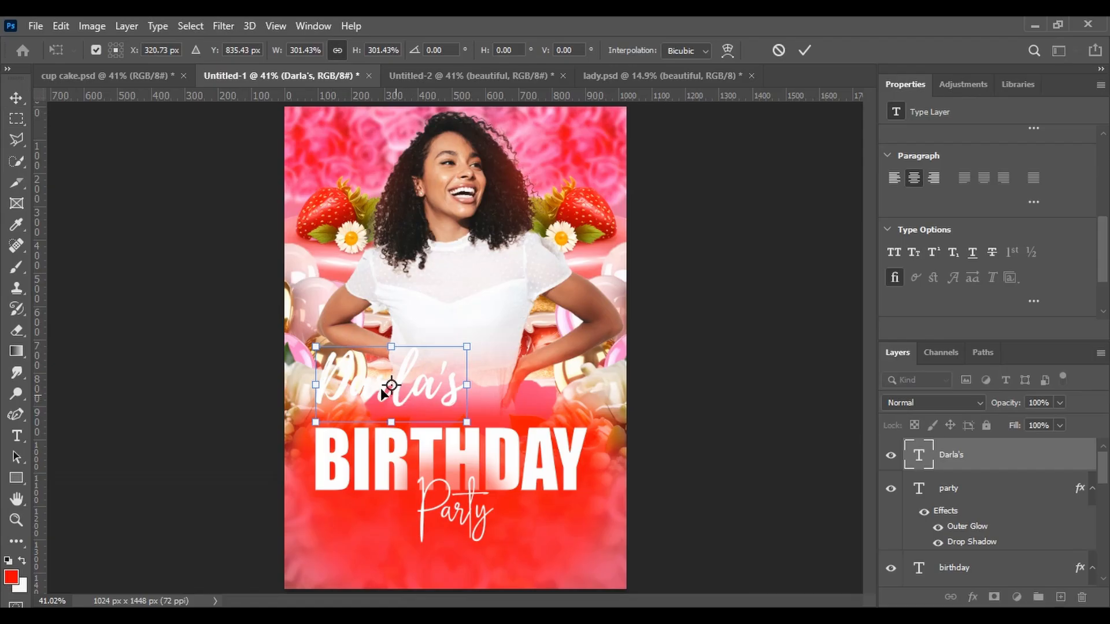
pyautogui.moveTo(383, 391); pyautogui.dragTo(439, 412)
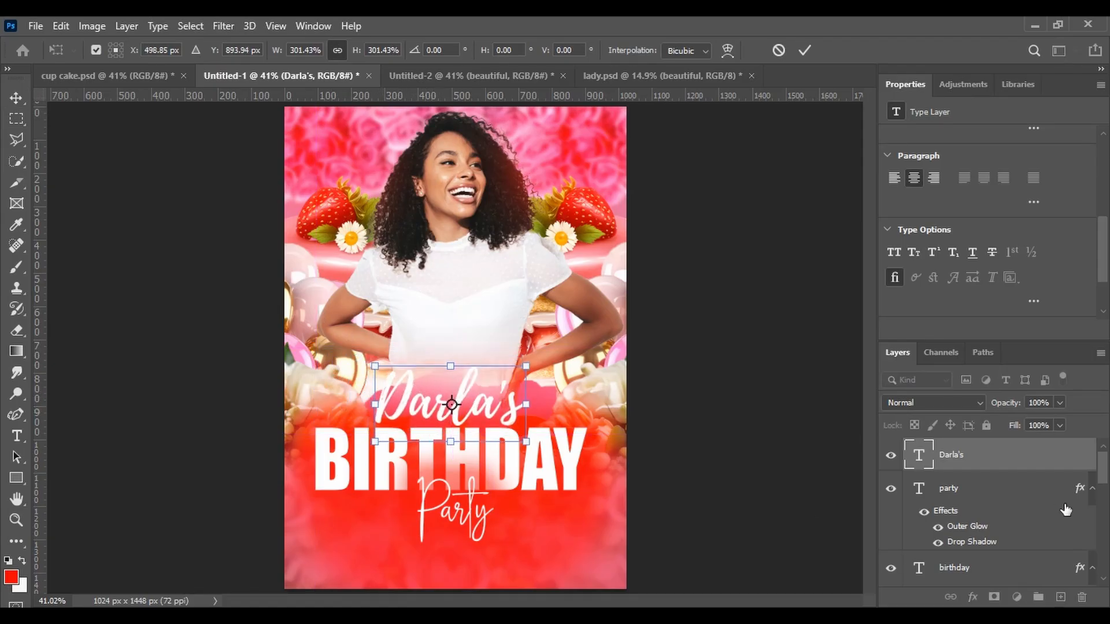
pyautogui.click(1027, 458)
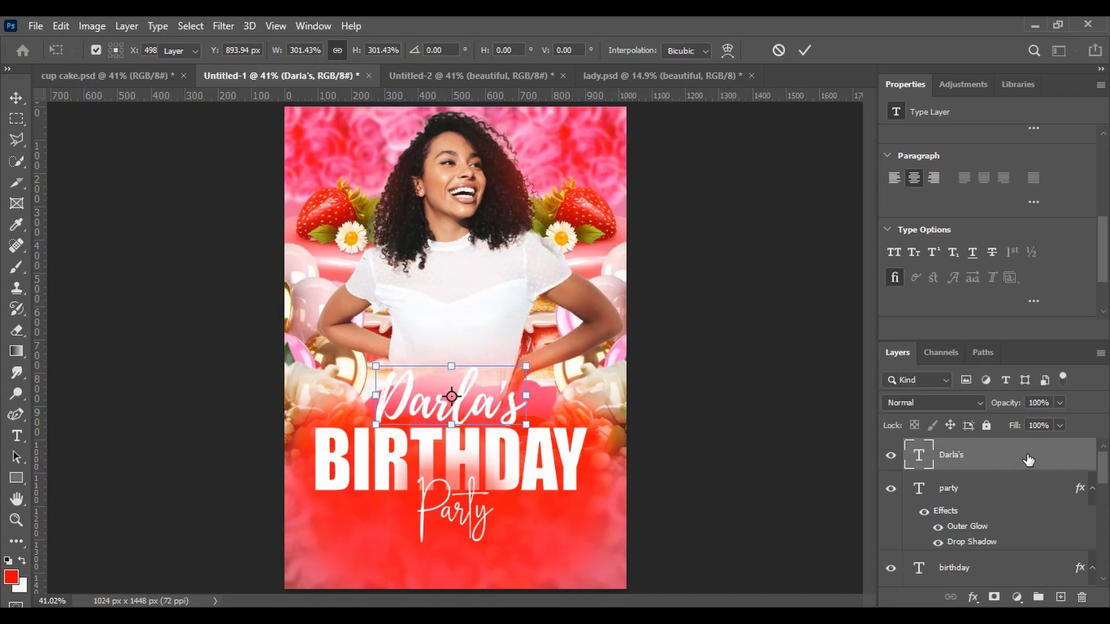
# Apply Stroke, Outer Glow and Drop Shadow layer styles to the name text
pyautogui.doubleClick(1023, 457)
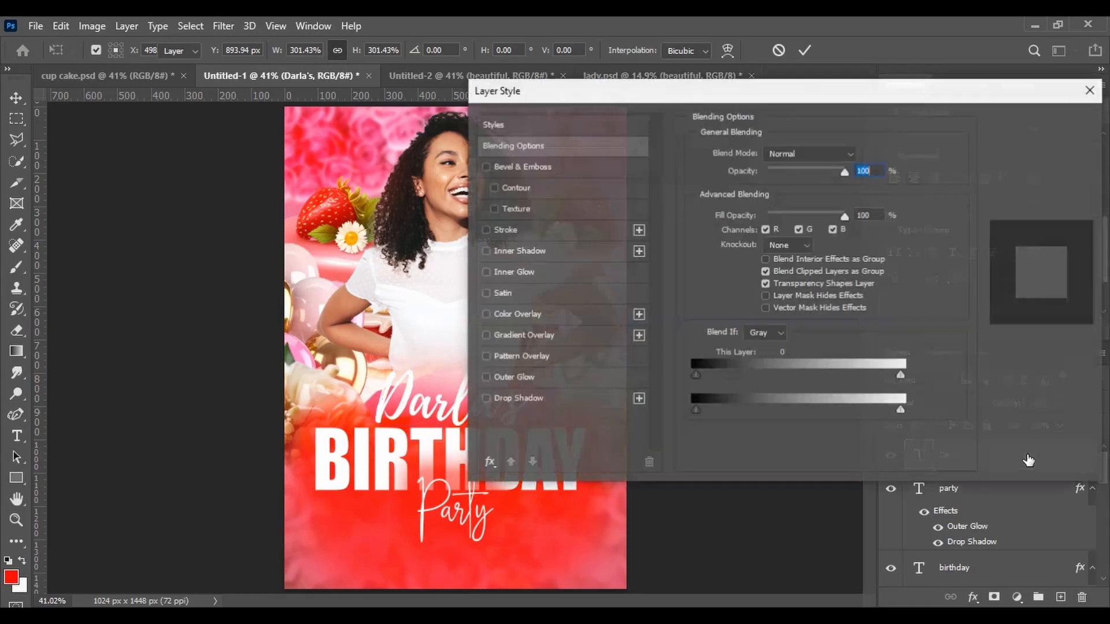
pyautogui.click(513, 377)
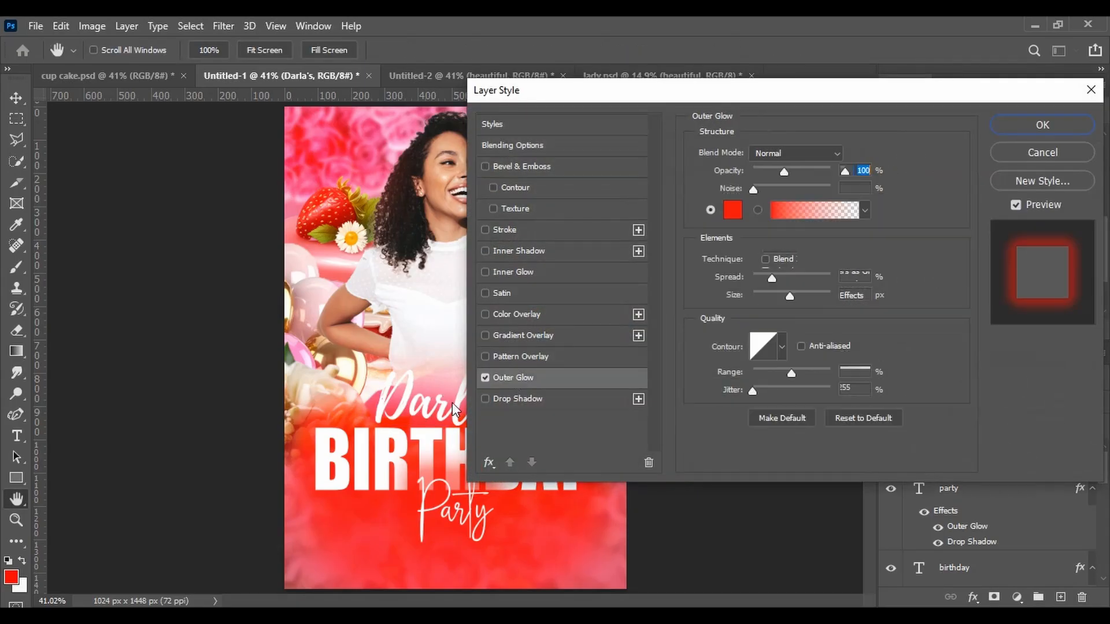
pyautogui.click(484, 398)
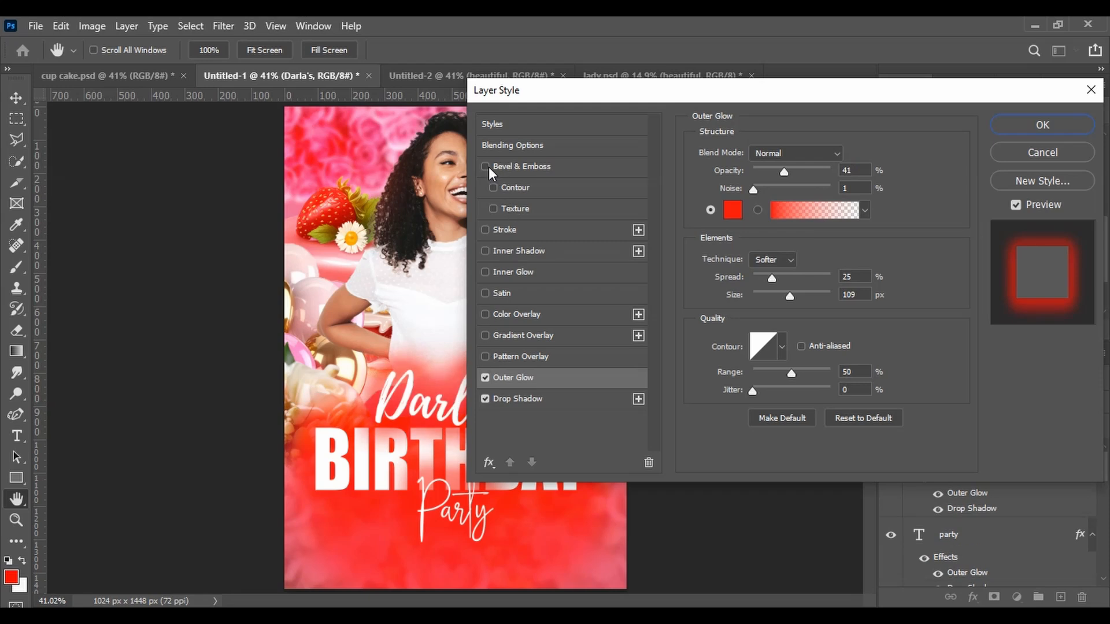
pyautogui.click(505, 230)
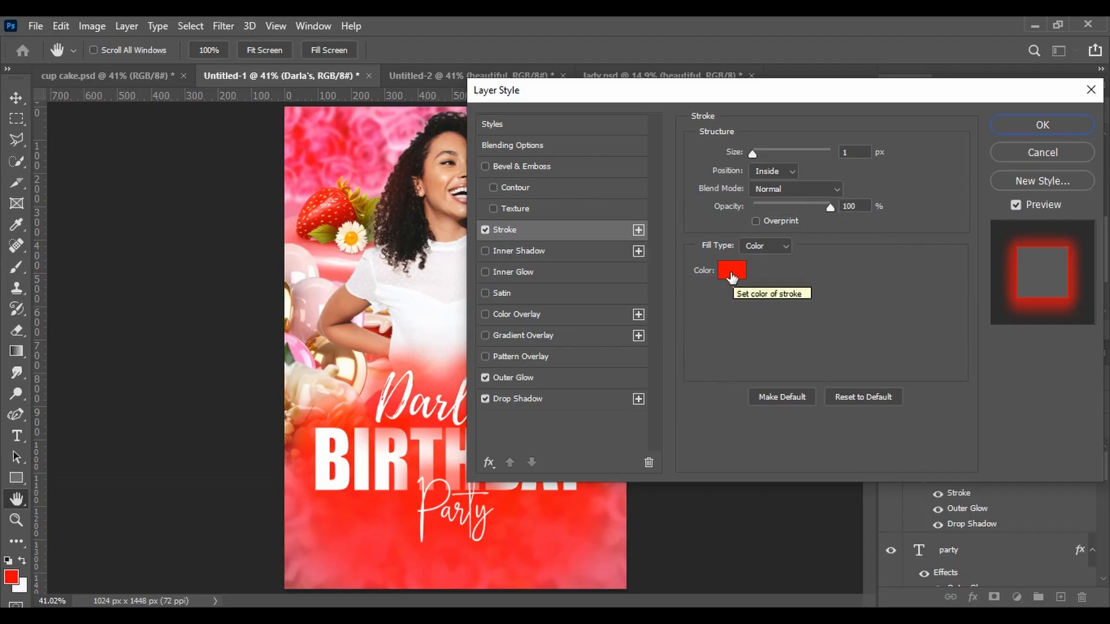
pyautogui.click(522, 376)
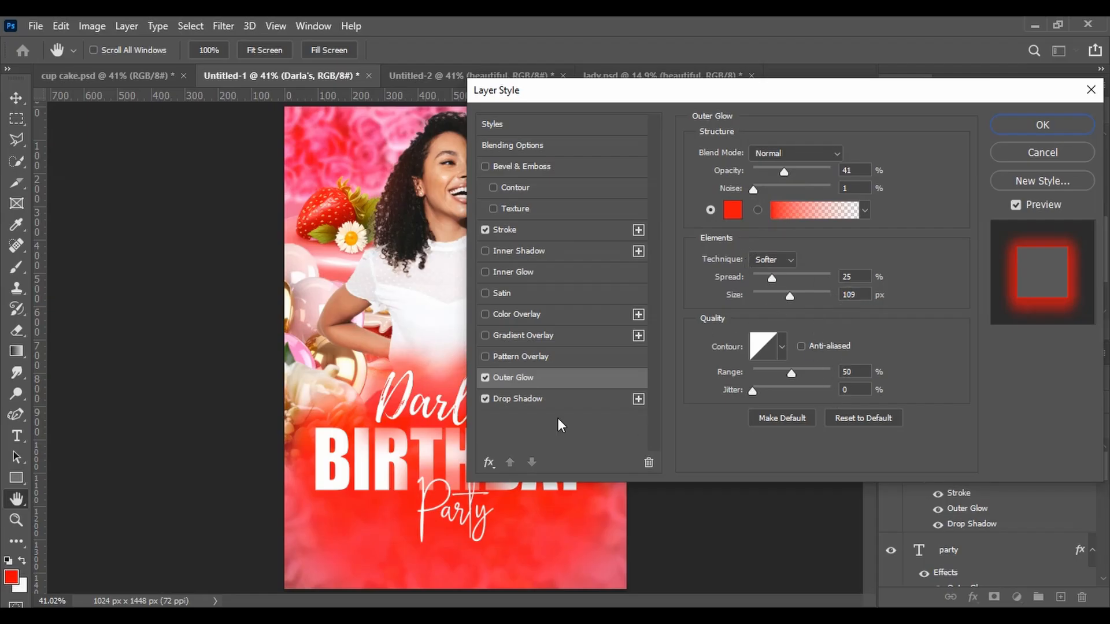
pyautogui.click(538, 398)
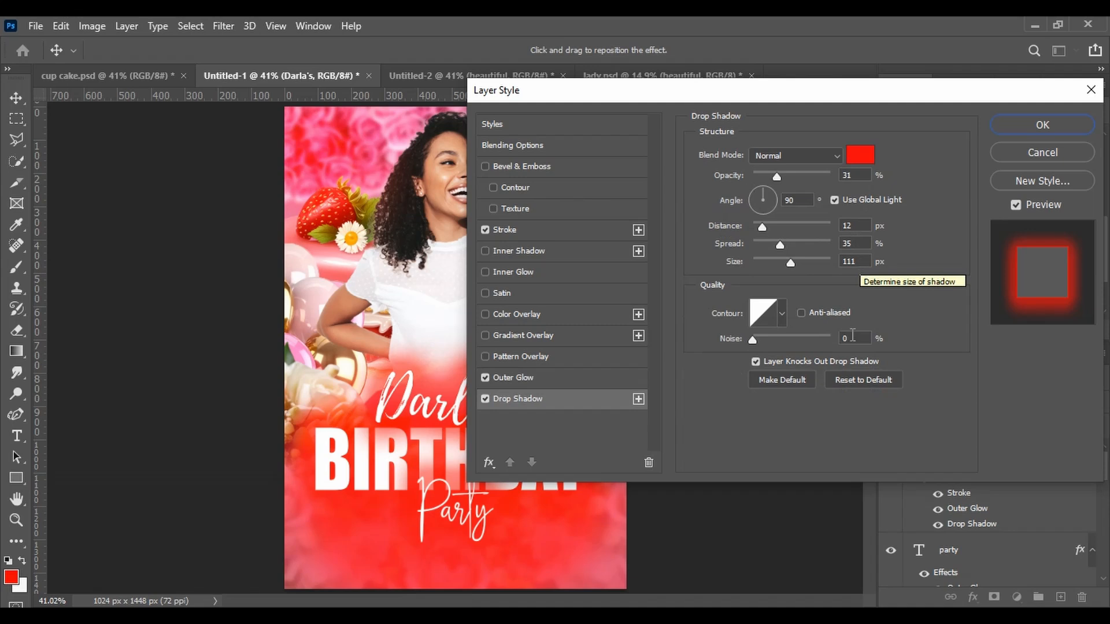
pyautogui.click(1043, 125)
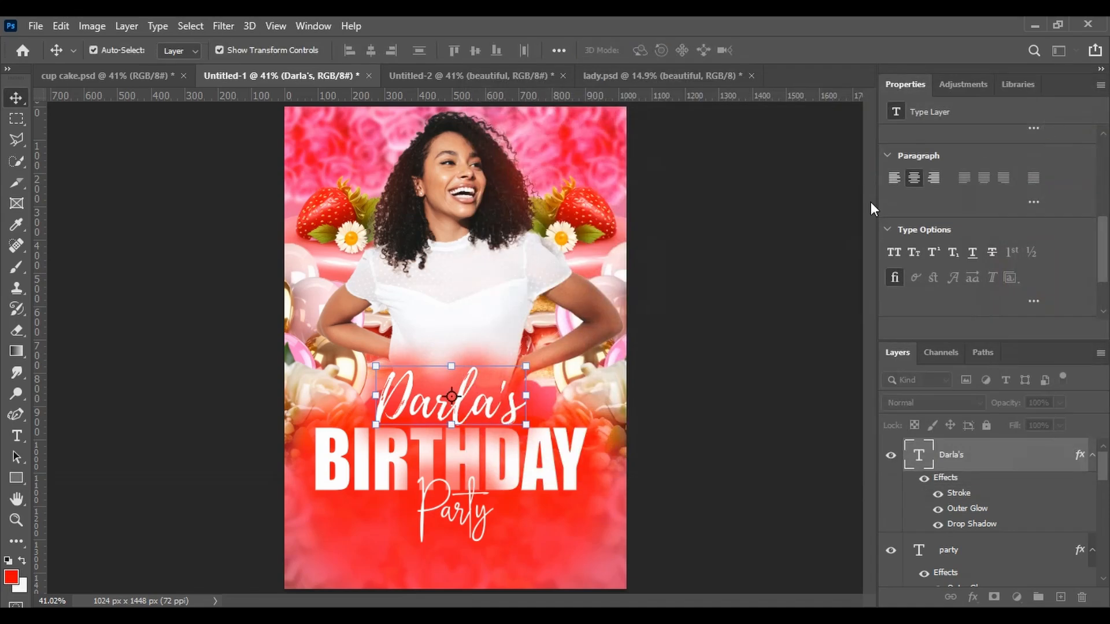
# Resize the name text to about 107% and nudge it into place above BIRTHDAY
pyautogui.moveTo(375, 366)
pyautogui.mouseDown()
pyautogui.moveTo(334, 346)
pyautogui.moveTo(365, 361)
pyautogui.mouseUp()
pyautogui.moveTo(407, 407); pyautogui.dragTo(414, 406)
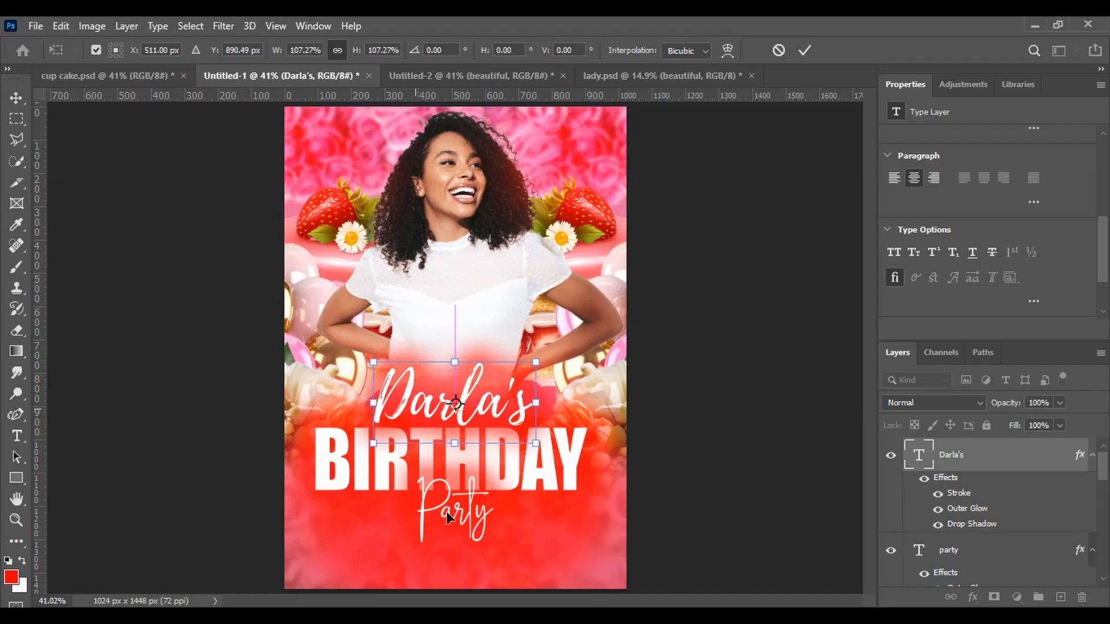
# Shrink the Party text to about 90% below the BIRTHDAY title
pyautogui.click(948, 557)
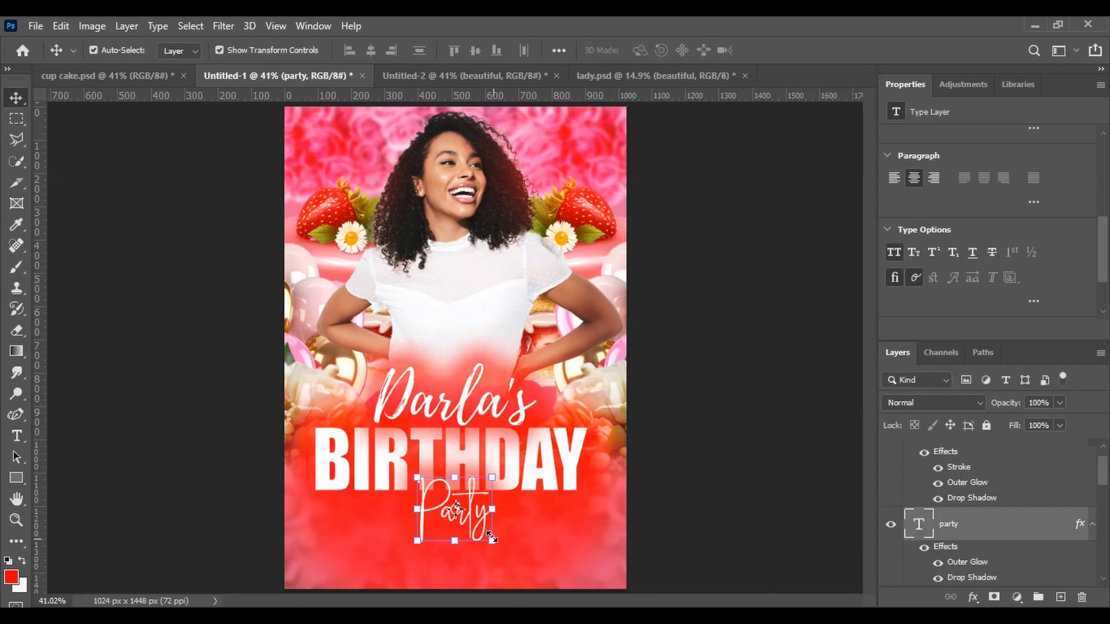
pyautogui.moveTo(492, 542); pyautogui.dragTo(471, 518)
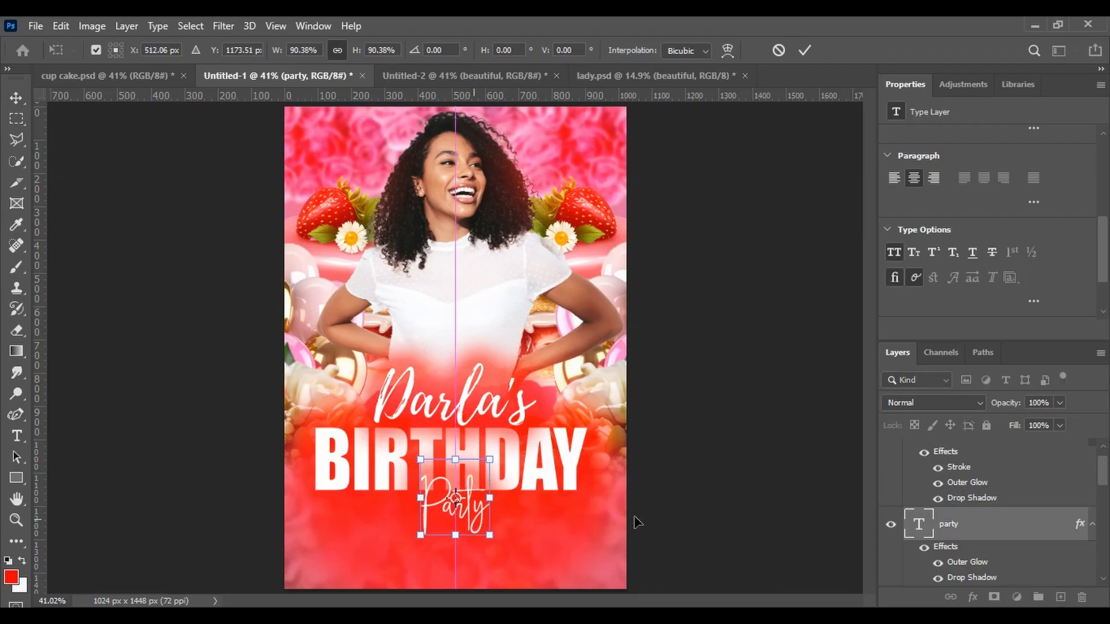
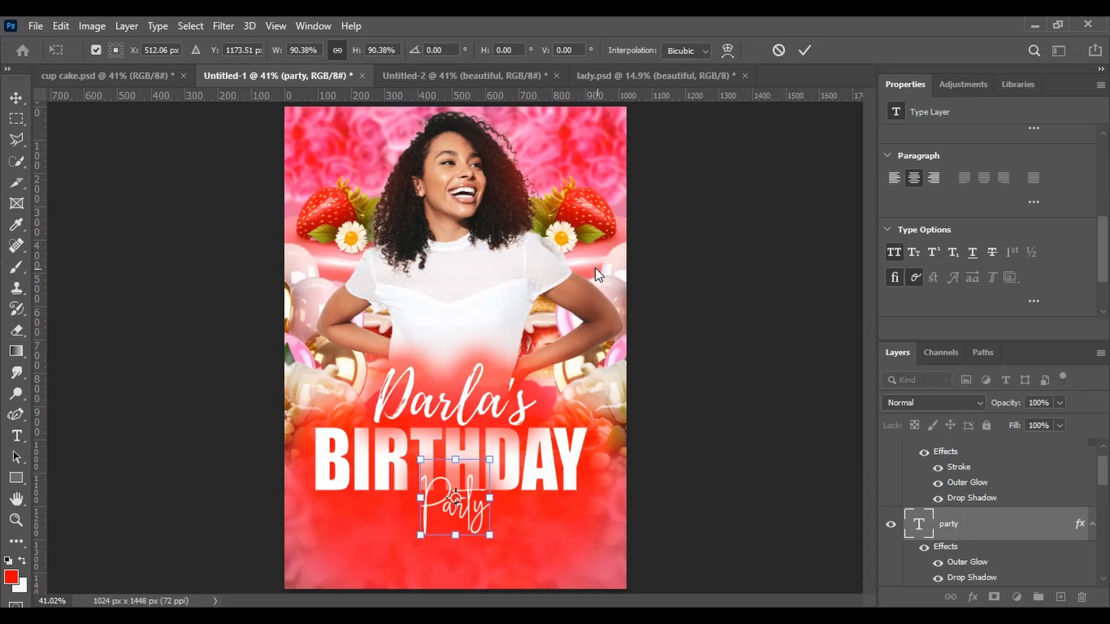
# Commit the Party text resize, then delete the woman photo layer in the Untitled-2 template document
pyautogui.press('Return')
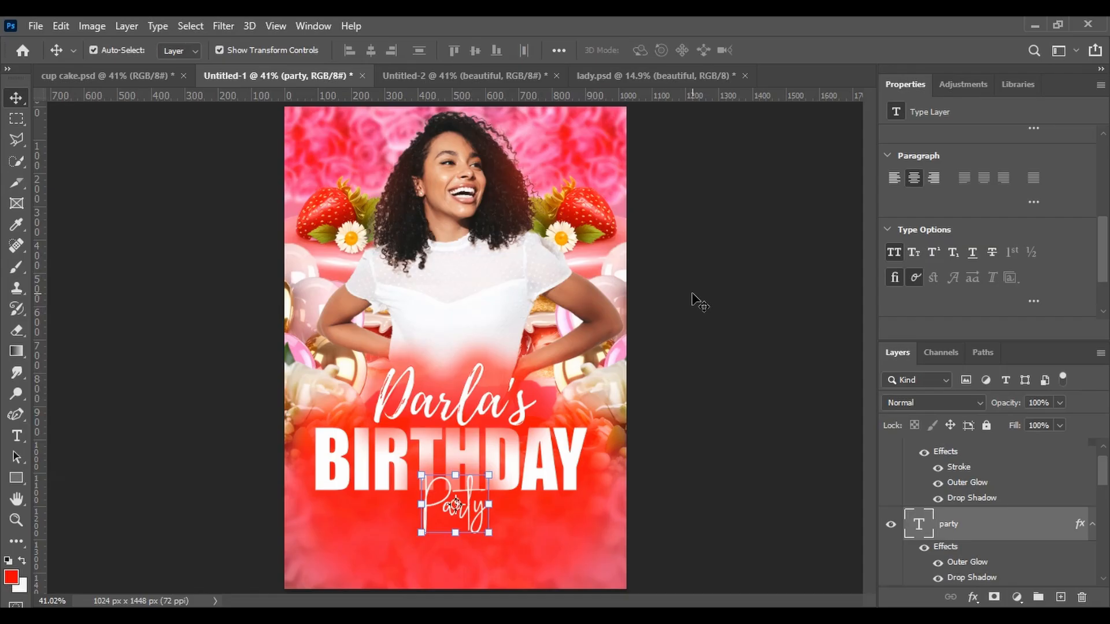
pyautogui.click(549, 553)
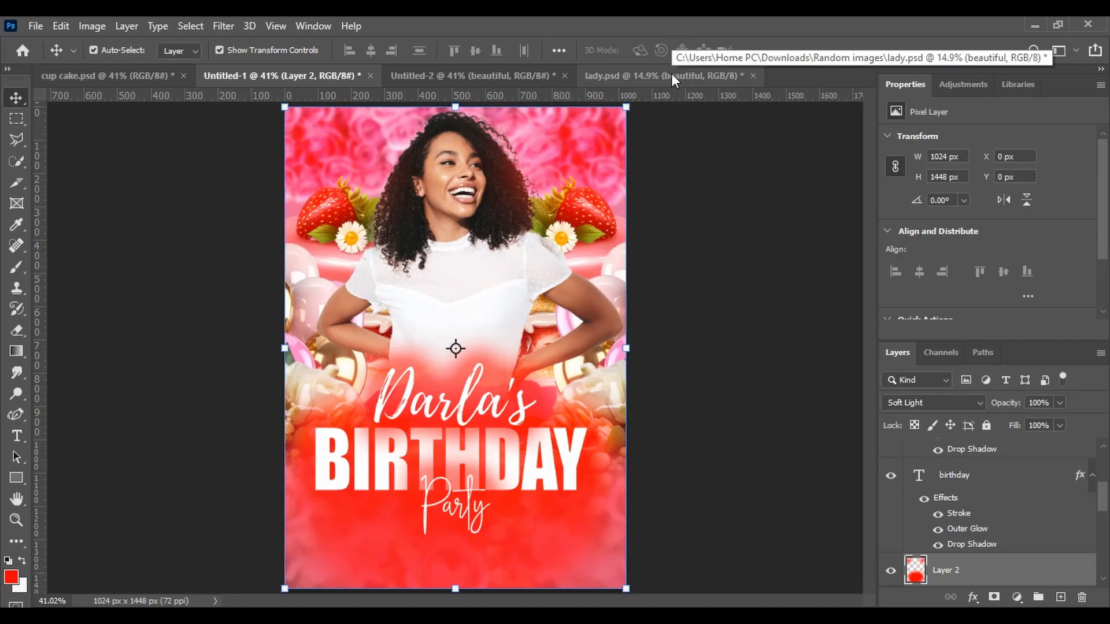
pyautogui.click(525, 72)
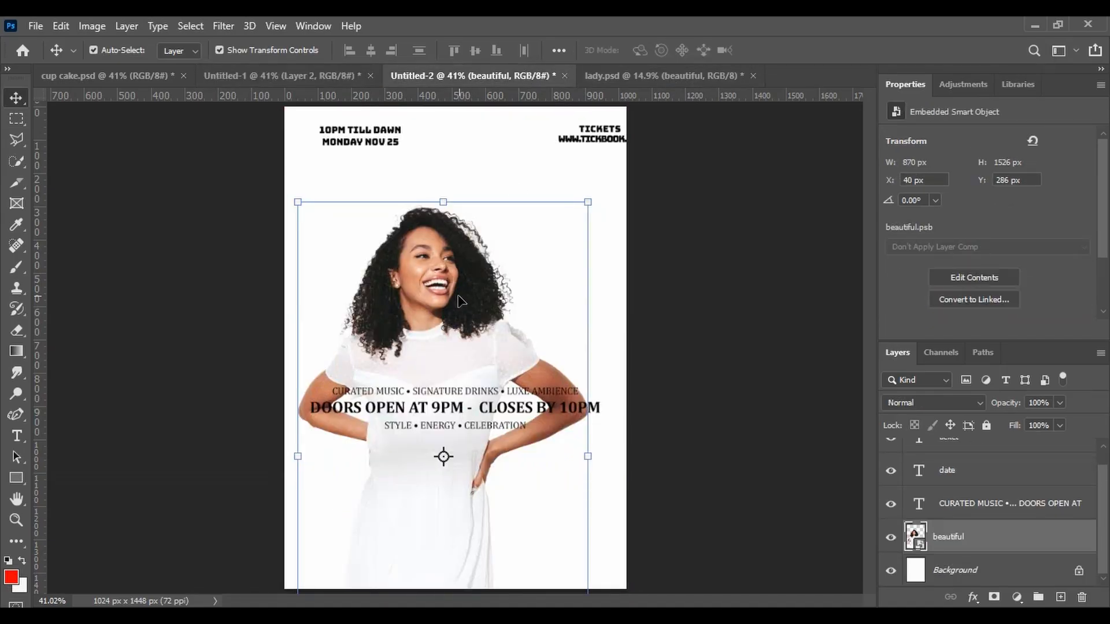
pyautogui.press('Delete')
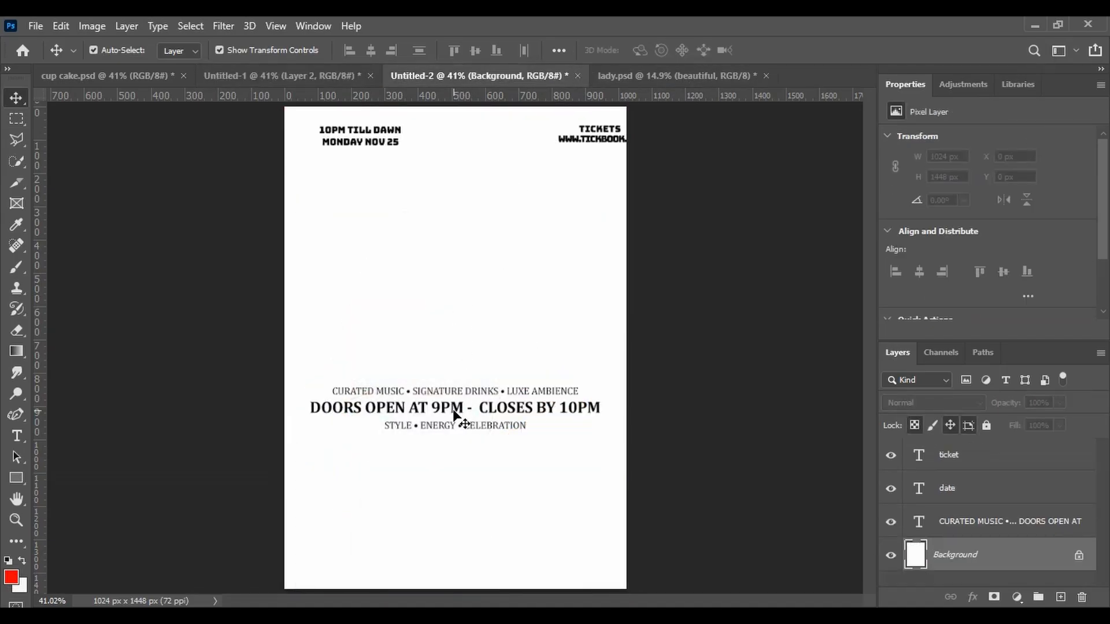
# Copy the event details text block from Untitled-2 into the flyer, move it to the top of the layer stack, and place it near the bottom
pyautogui.click(455, 410)
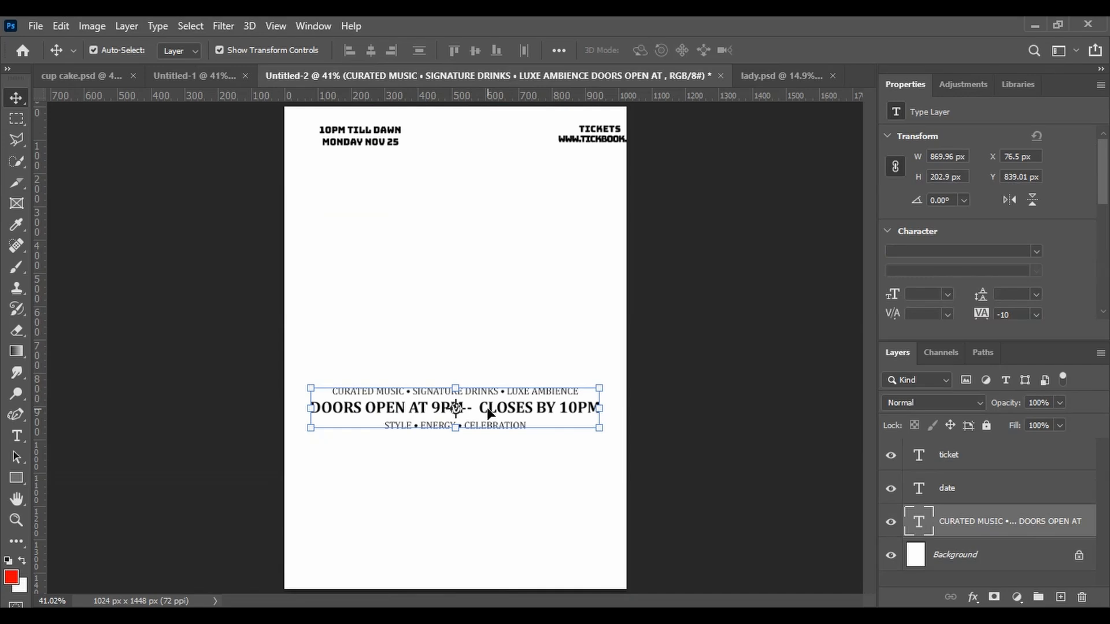
pyautogui.moveTo(487, 407); pyautogui.dragTo(220, 109)
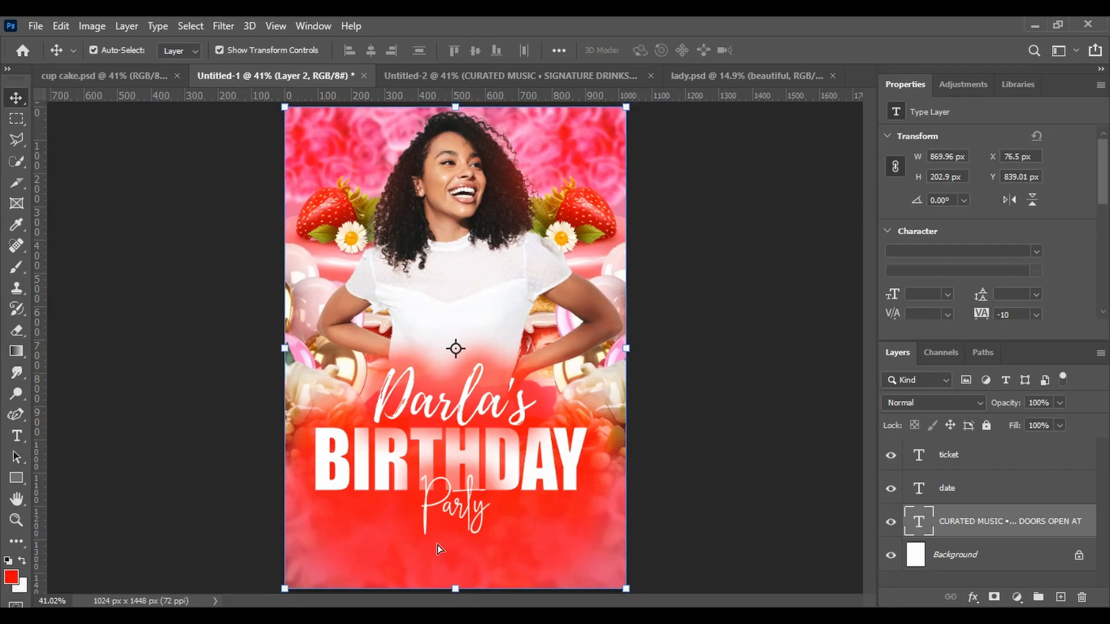
pyautogui.moveTo(440, 549); pyautogui.dragTo(438, 547)
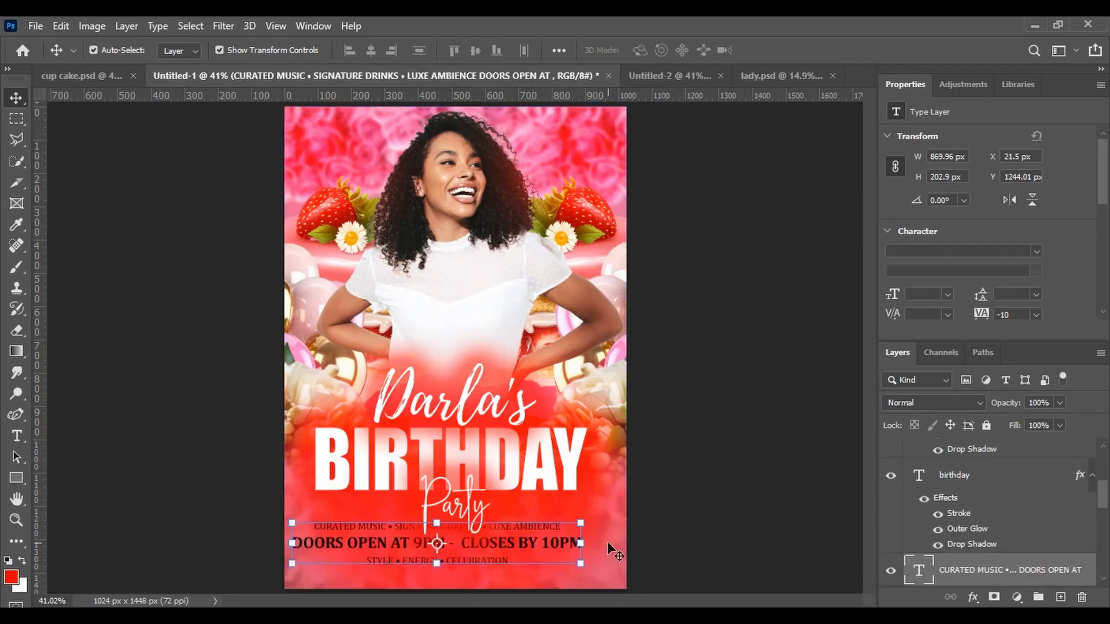
pyautogui.moveTo(1033, 570); pyautogui.dragTo(995, 446)
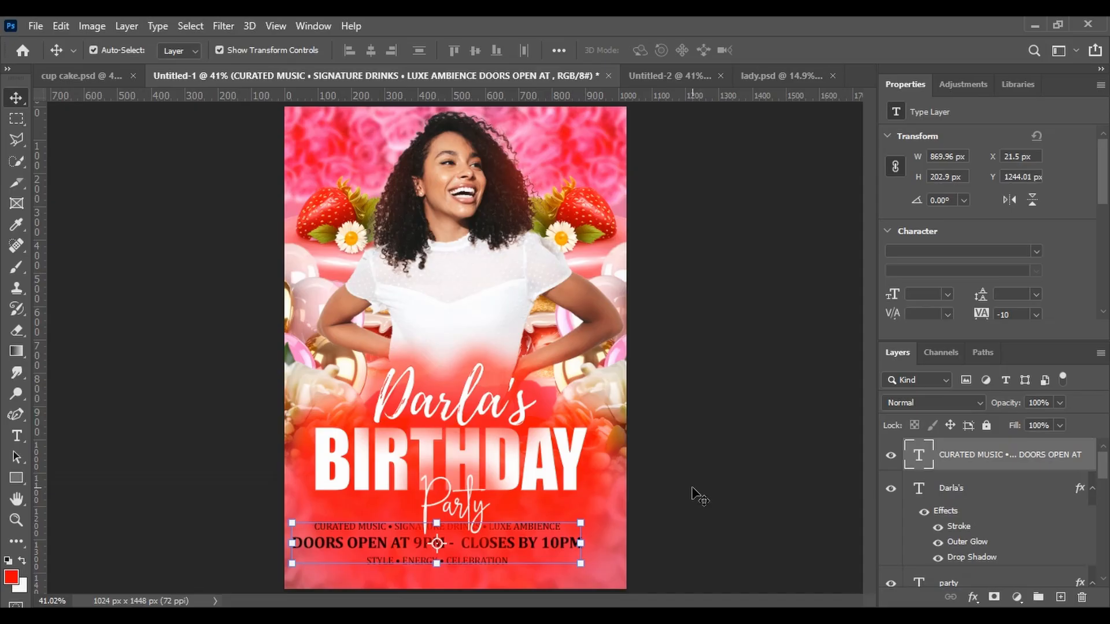
pyautogui.moveTo(488, 544); pyautogui.dragTo(506, 560)
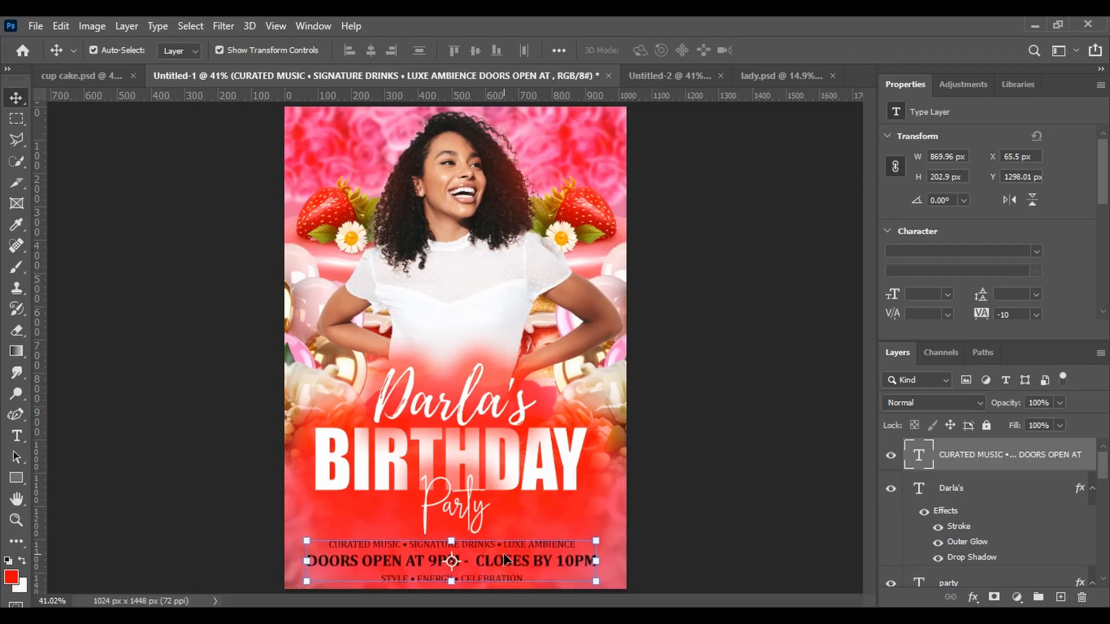
# Set the event details text colour to white
pyautogui.click(16, 436)
pyautogui.click(647, 50)
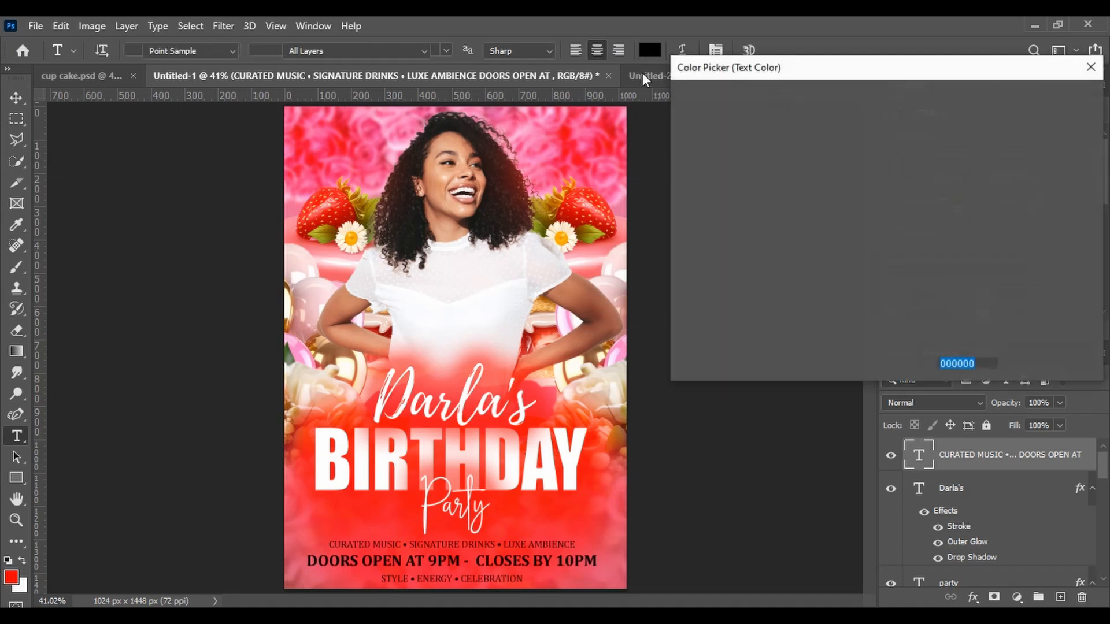
pyautogui.click(680, 110)
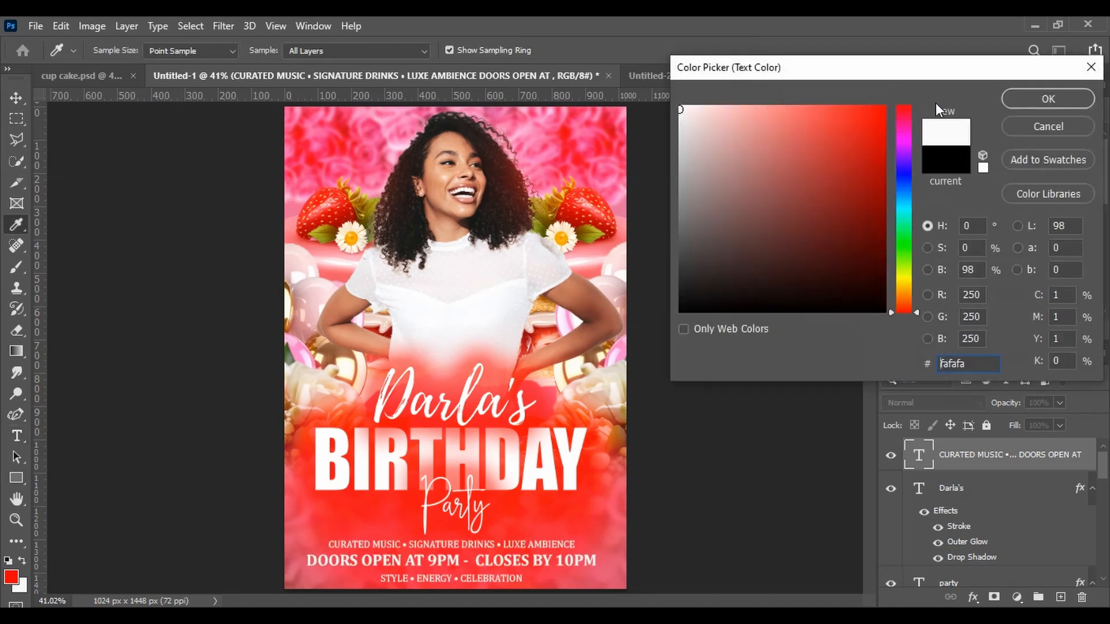
pyautogui.click(1011, 100)
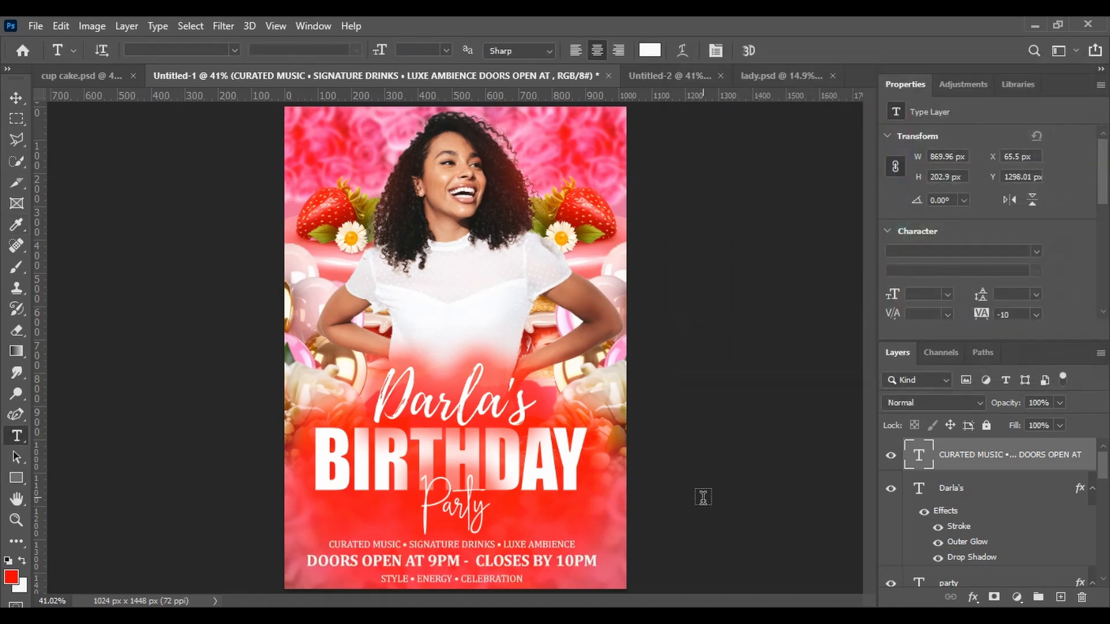
# Add a white Outer Glow to the event details text with 27% opacity, 16% spread and 54 px size
pyautogui.doubleClick(1061, 468)
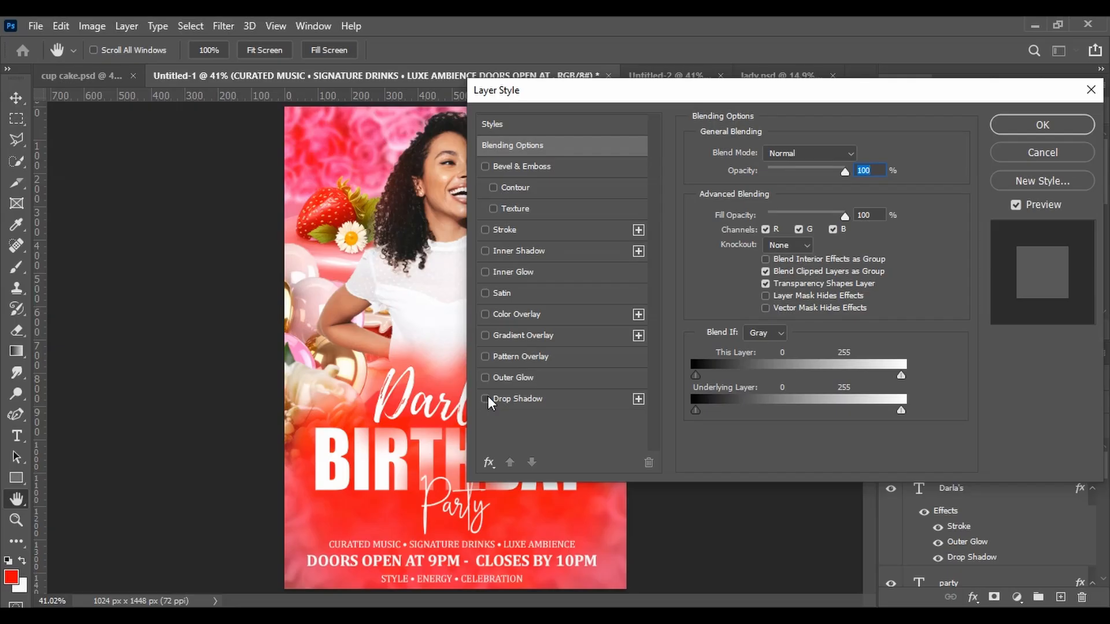
pyautogui.click(485, 377)
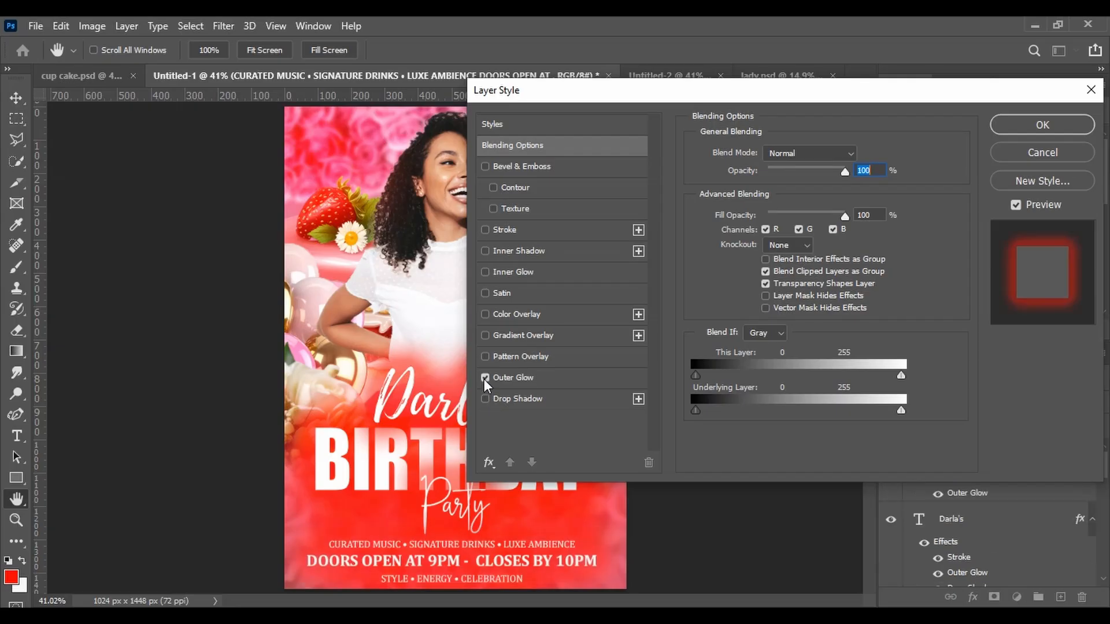
pyautogui.click(522, 378)
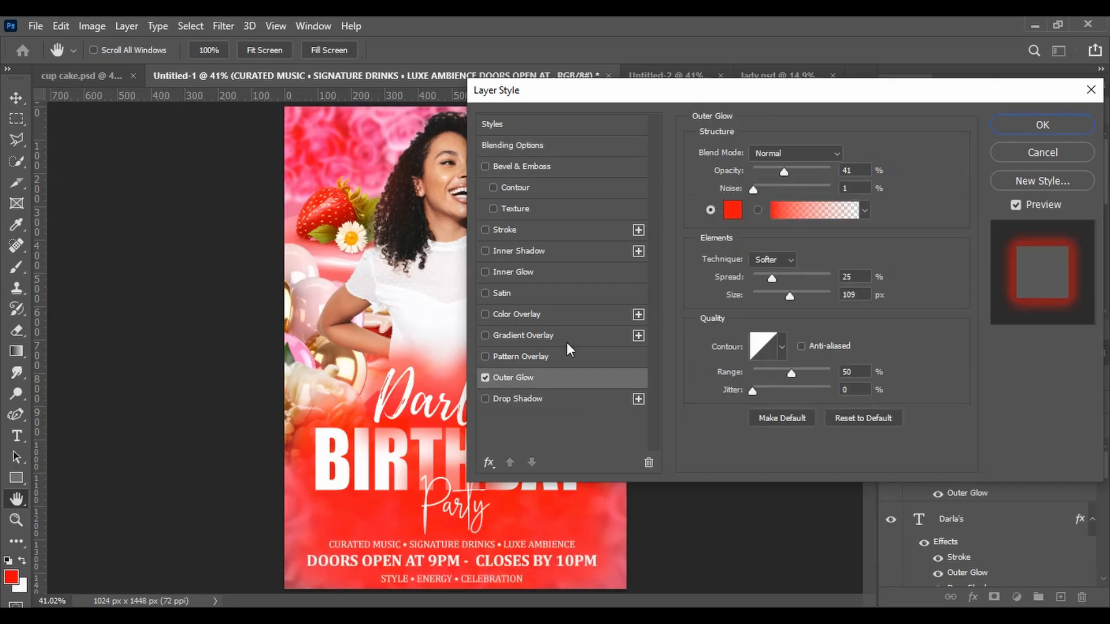
pyautogui.click(734, 211)
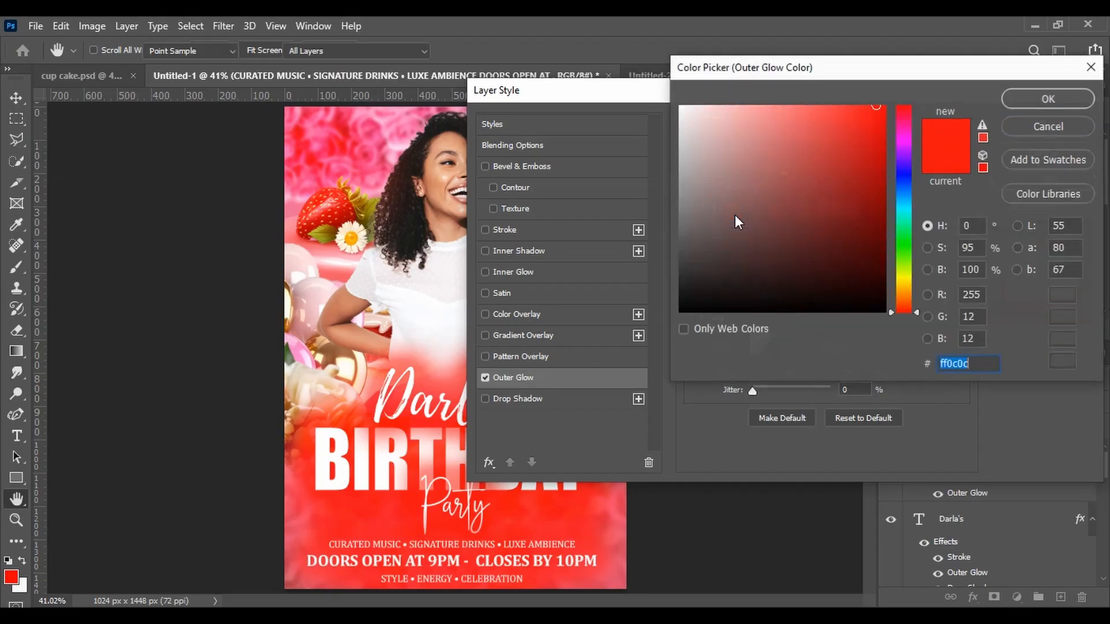
pyautogui.moveTo(876, 106)
pyautogui.mouseDown()
pyautogui.moveTo(751, 106)
pyautogui.moveTo(666, 88)
pyautogui.mouseUp()
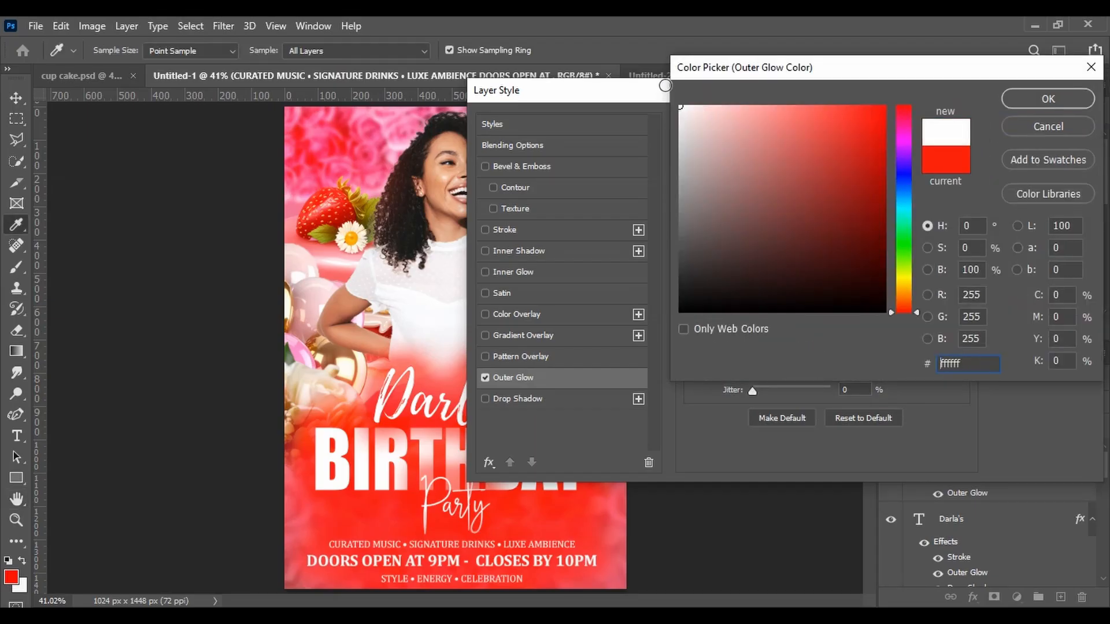
pyautogui.click(1023, 102)
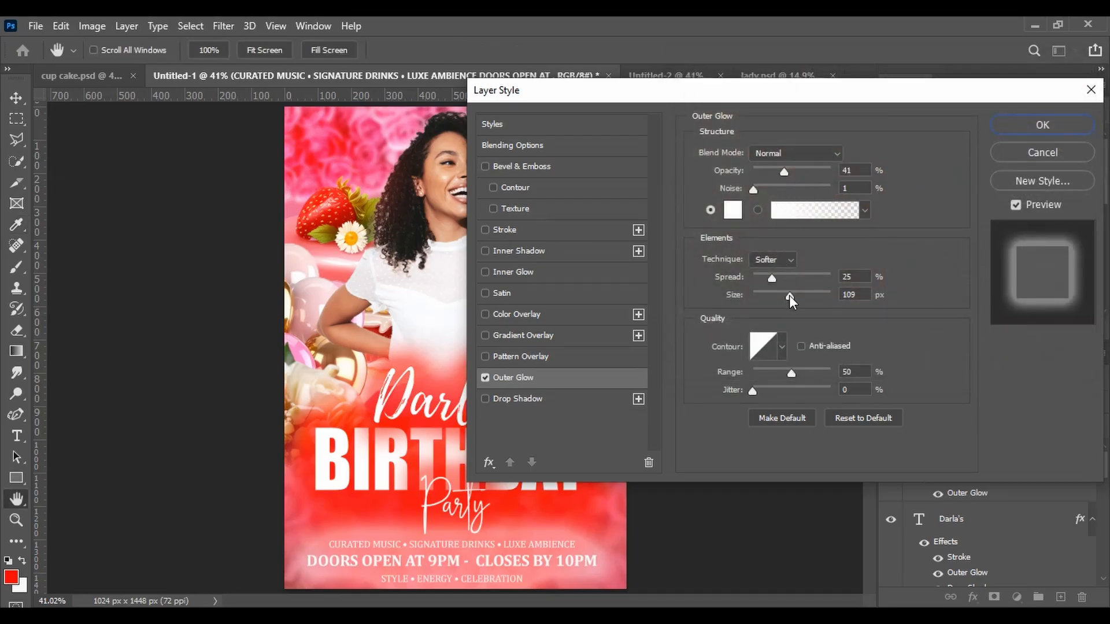
pyautogui.moveTo(789, 296); pyautogui.dragTo(764, 277)
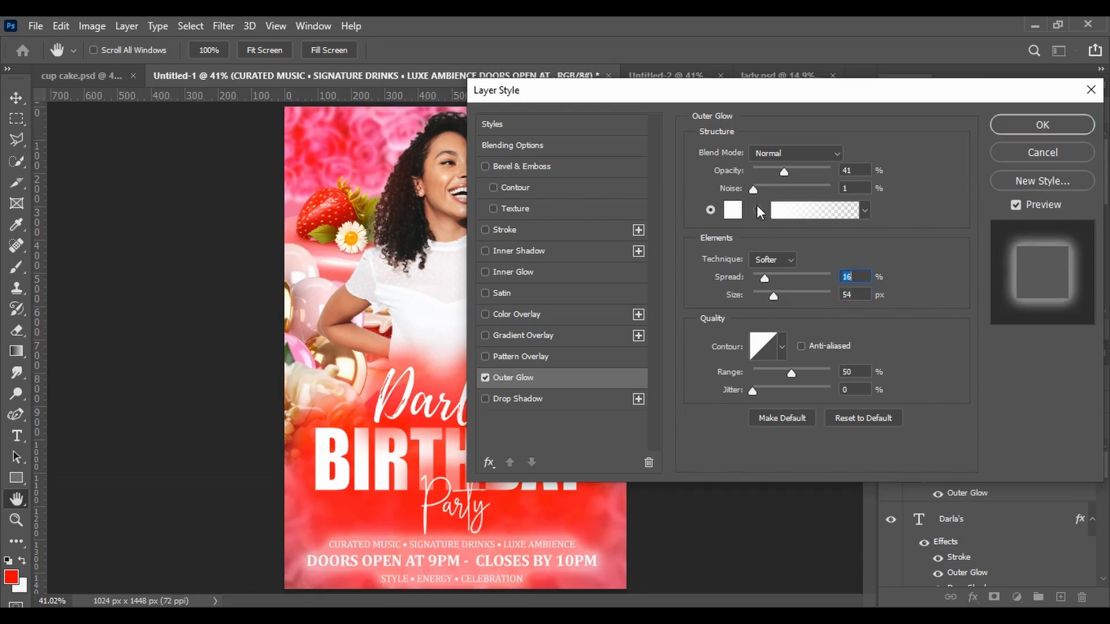
pyautogui.moveTo(782, 172)
pyautogui.mouseDown()
pyautogui.moveTo(792, 175)
pyautogui.moveTo(775, 178)
pyautogui.mouseUp()
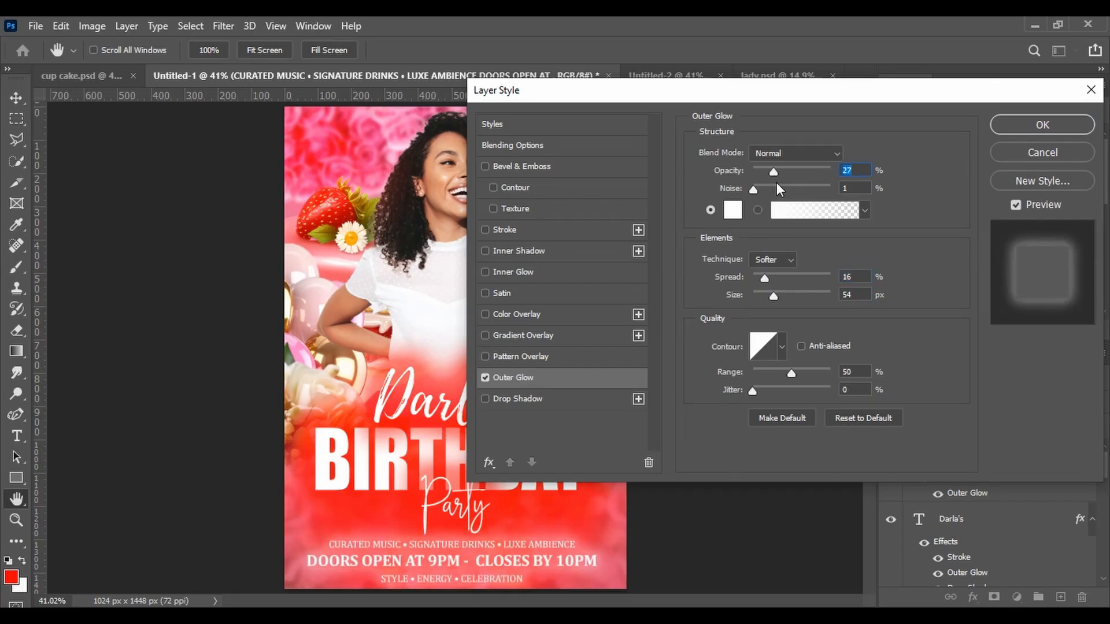
pyautogui.click(1007, 127)
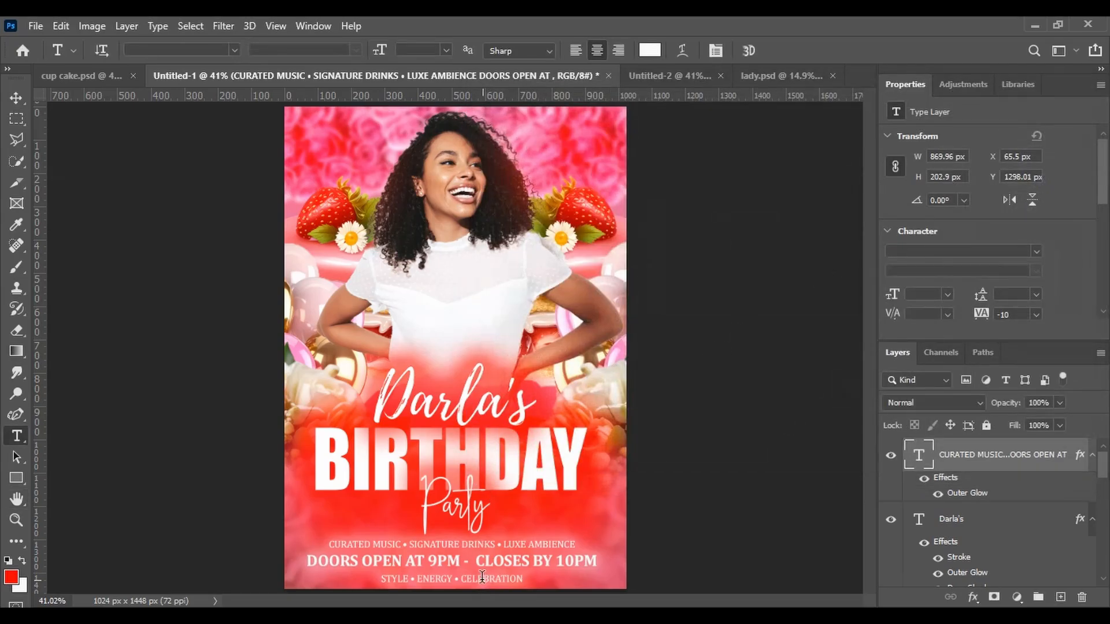
# Link the Darla's, party and birthday text layers together
pyautogui.click(16, 97)
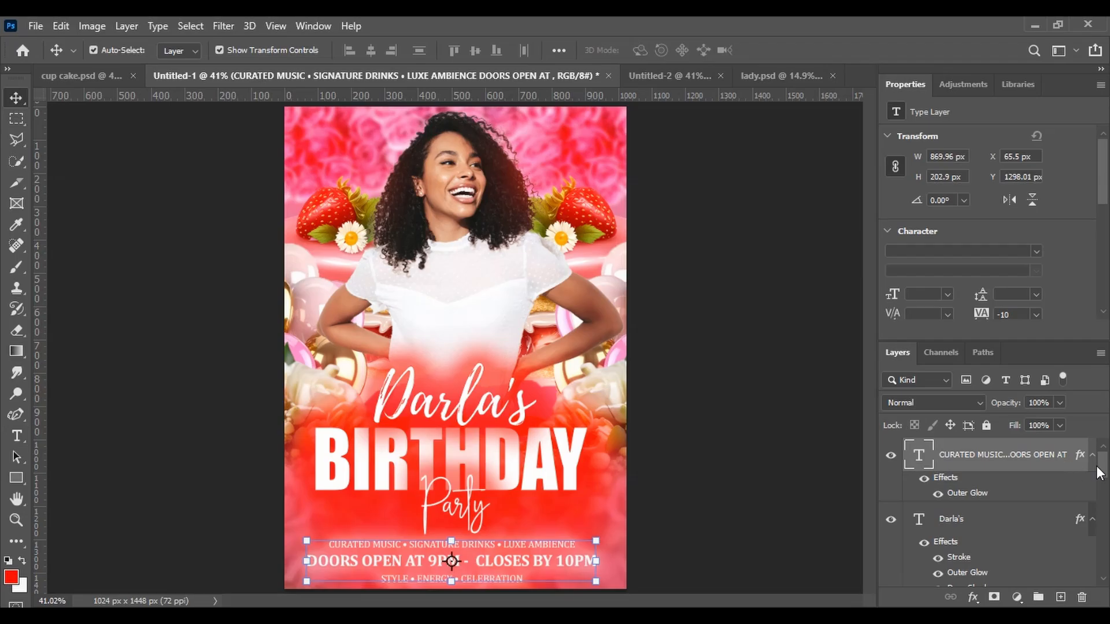
pyautogui.scroll(-1, 1103, 478)
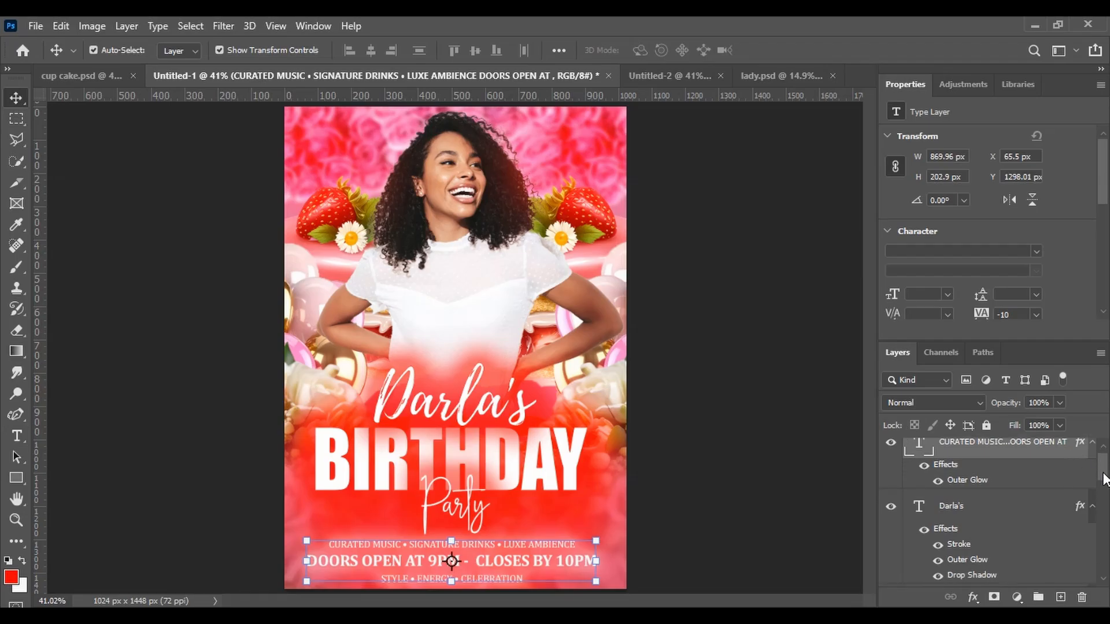
pyautogui.click(961, 508)
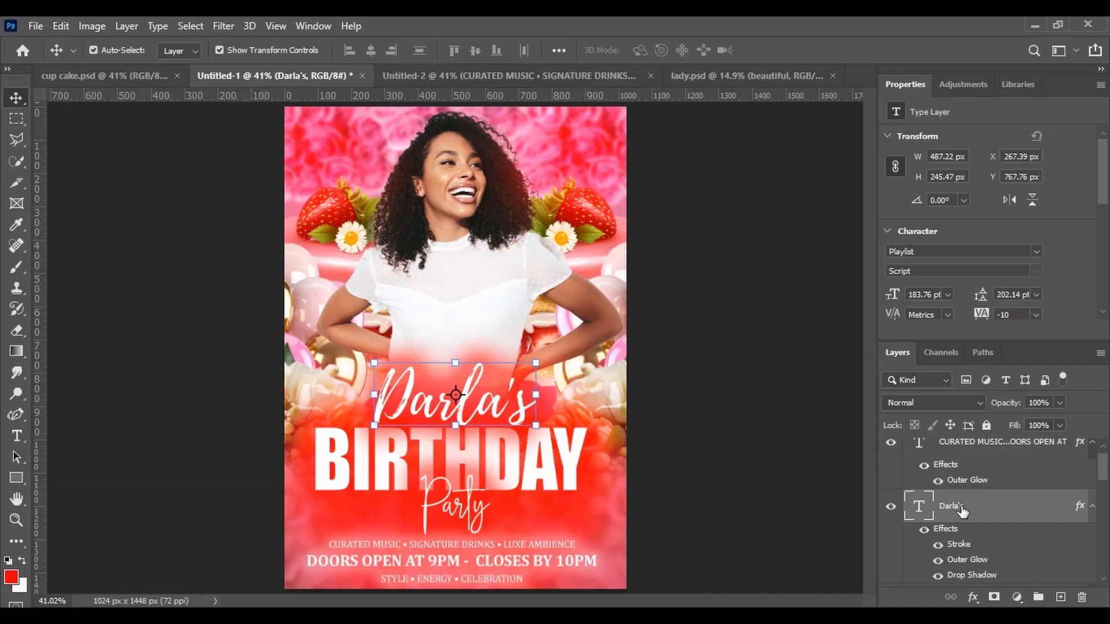
pyautogui.scroll(-3, 1103, 464)
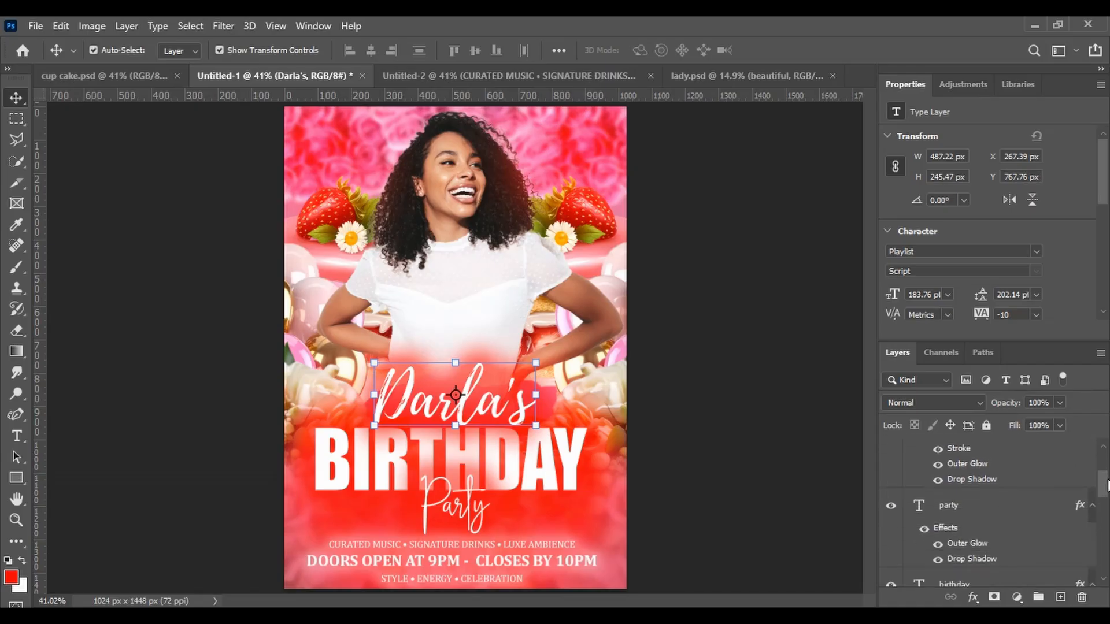
pyautogui.keyDown('ctrl'); pyautogui.click(965, 509); pyautogui.keyUp('ctrl')
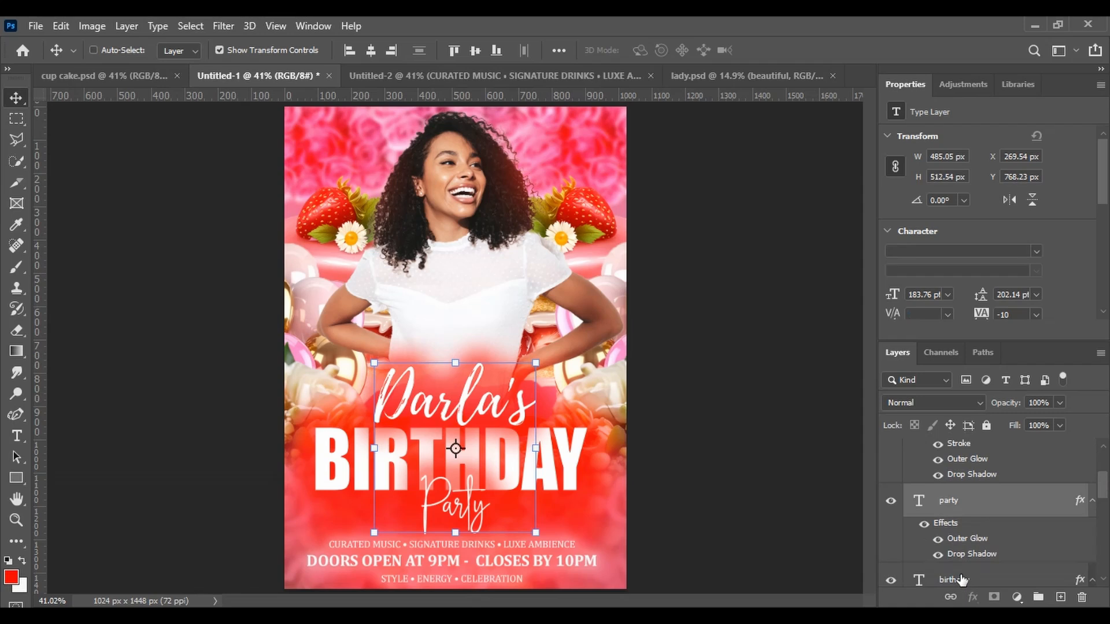
pyautogui.keyDown('ctrl'); pyautogui.click(961, 579); pyautogui.keyUp('ctrl')
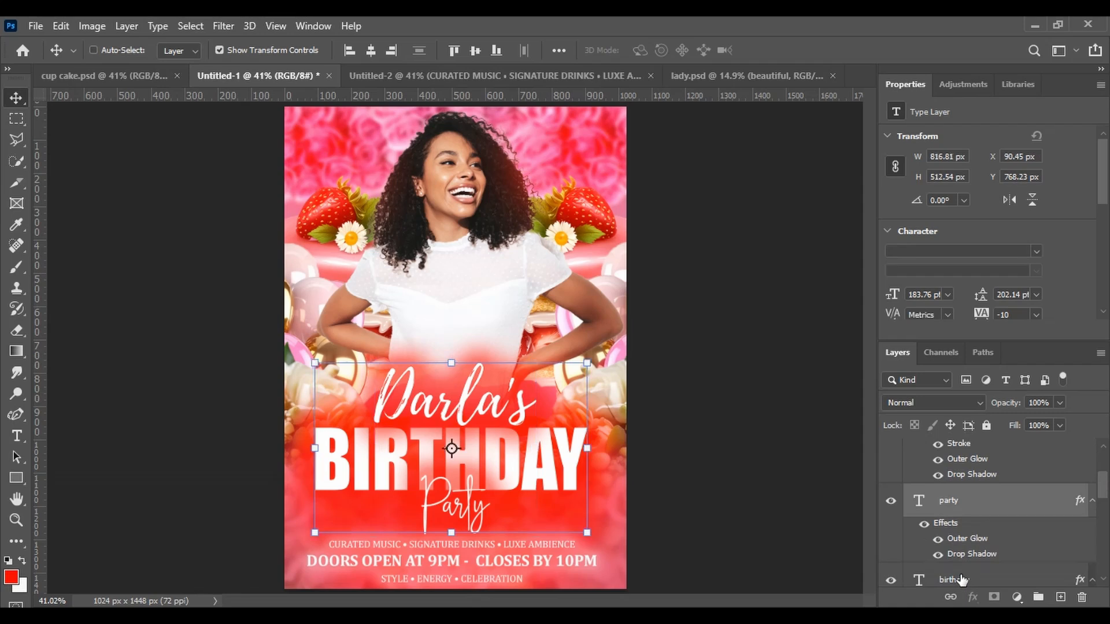
pyautogui.rightClick(1030, 508)
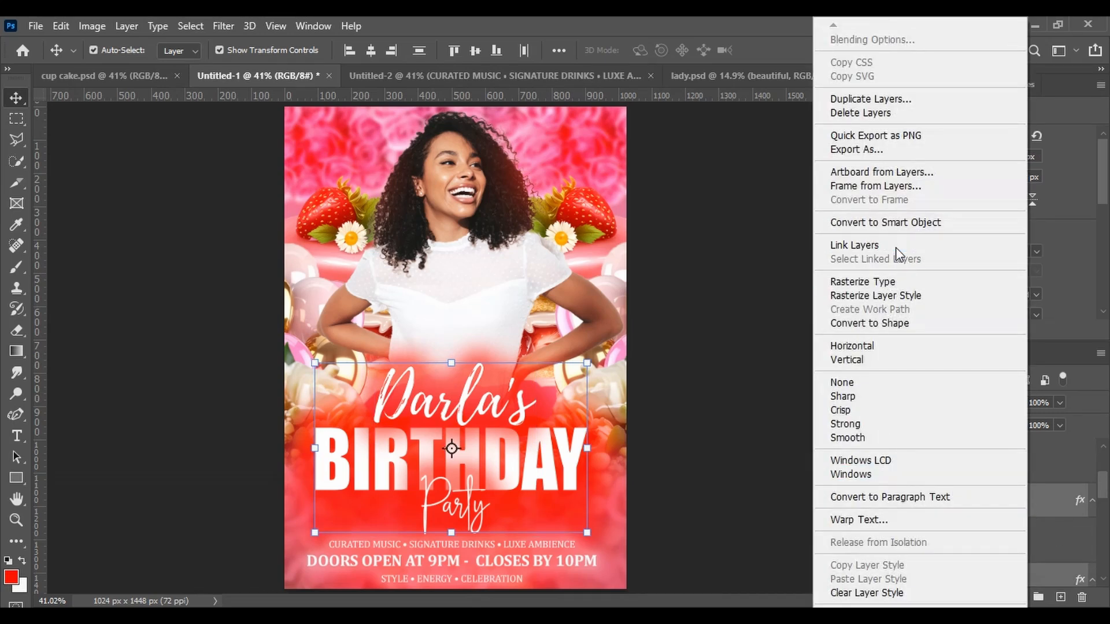
pyautogui.click(897, 248)
# Move the linked title texts slightly upward on the flyer
pyautogui.moveTo(452, 462); pyautogui.dragTo(452, 459)
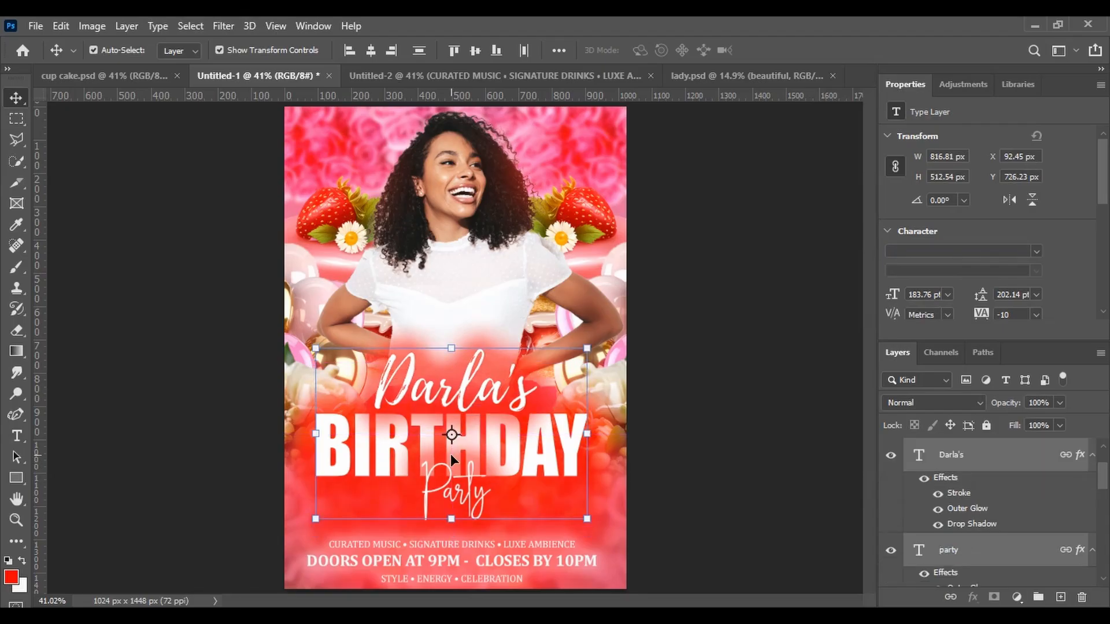
pyautogui.press('Down')
pyautogui.press('Down')
pyautogui.press('Down')
pyautogui.press('Down')
pyautogui.press('Down')
pyautogui.press('Down')
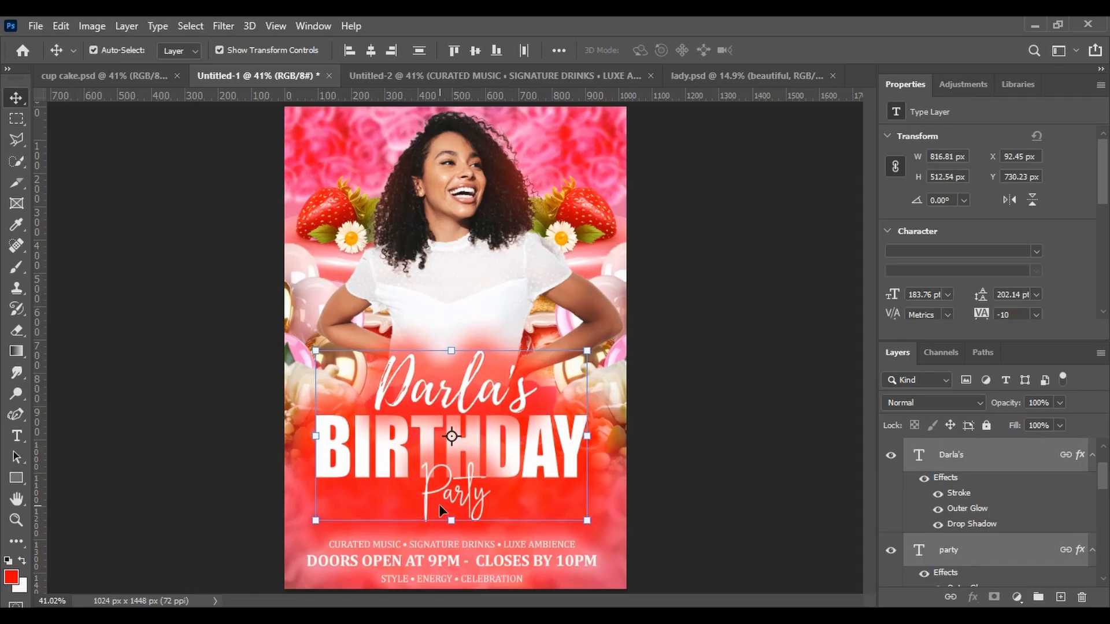
# Nudge the event details text upward a few pixels
pyautogui.click(477, 560)
pyautogui.press('Up')
pyautogui.press('Up')
pyautogui.press('Up')
pyautogui.press('Up')
pyautogui.press('Up')
pyautogui.press('Up')
pyautogui.press('Up')
pyautogui.press('Up')
pyautogui.press('Up')
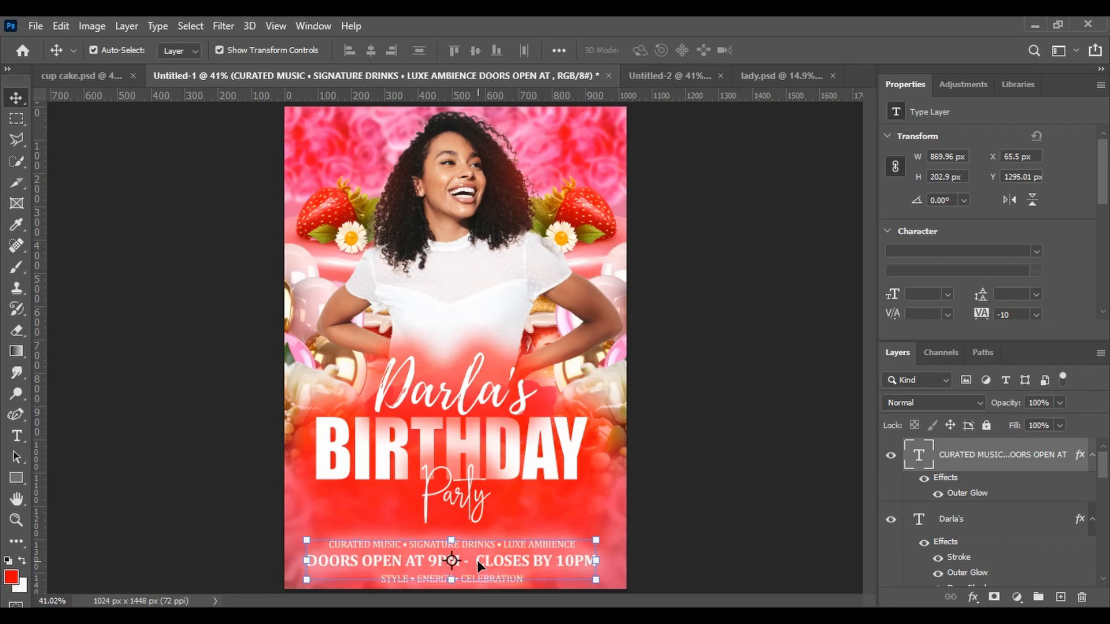
pyautogui.press('Up')
pyautogui.press('Up')
pyautogui.press('Up')
pyautogui.press('Up')
pyautogui.press('Up')
pyautogui.press('Up')
pyautogui.press('Up')
pyautogui.press('Up')
pyautogui.press('Up')
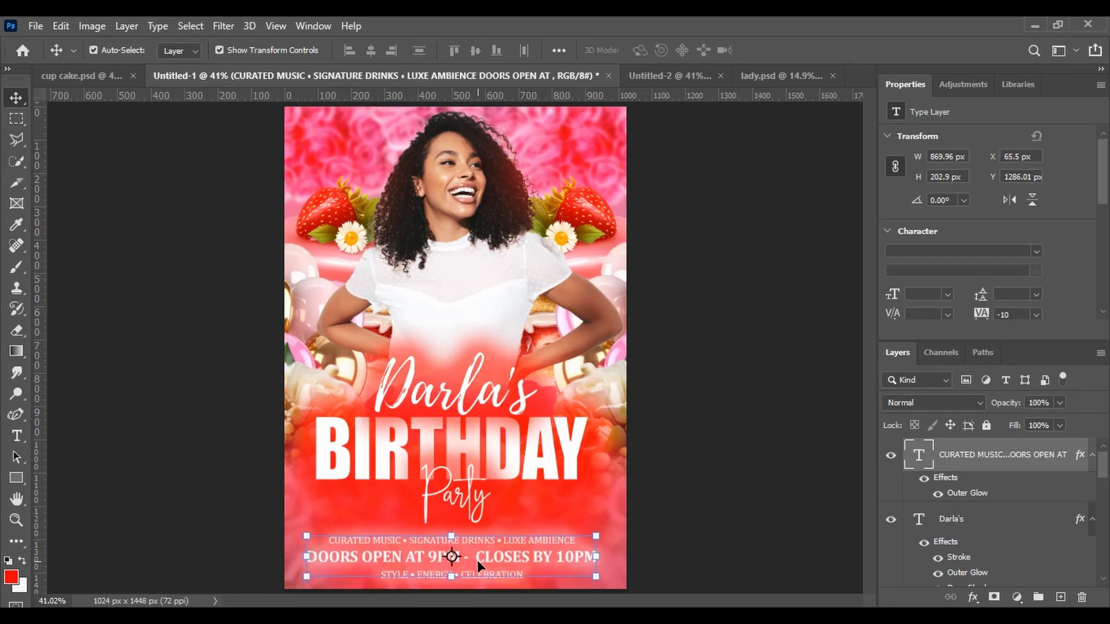
pyautogui.press('Up')
pyautogui.press('Up')
pyautogui.press('Up')
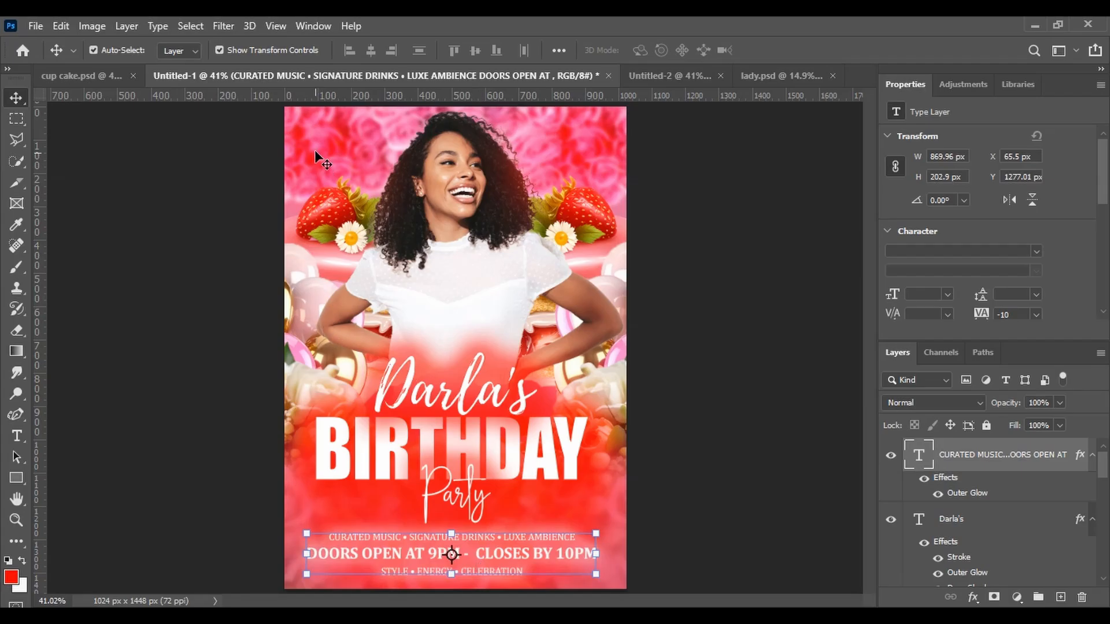
# Copy the linked date and ticket text layers from Untitled-2 to the top of the flyer
pyautogui.moveTo(696, 103); pyautogui.dragTo(396, 203)
pyautogui.click(362, 134)
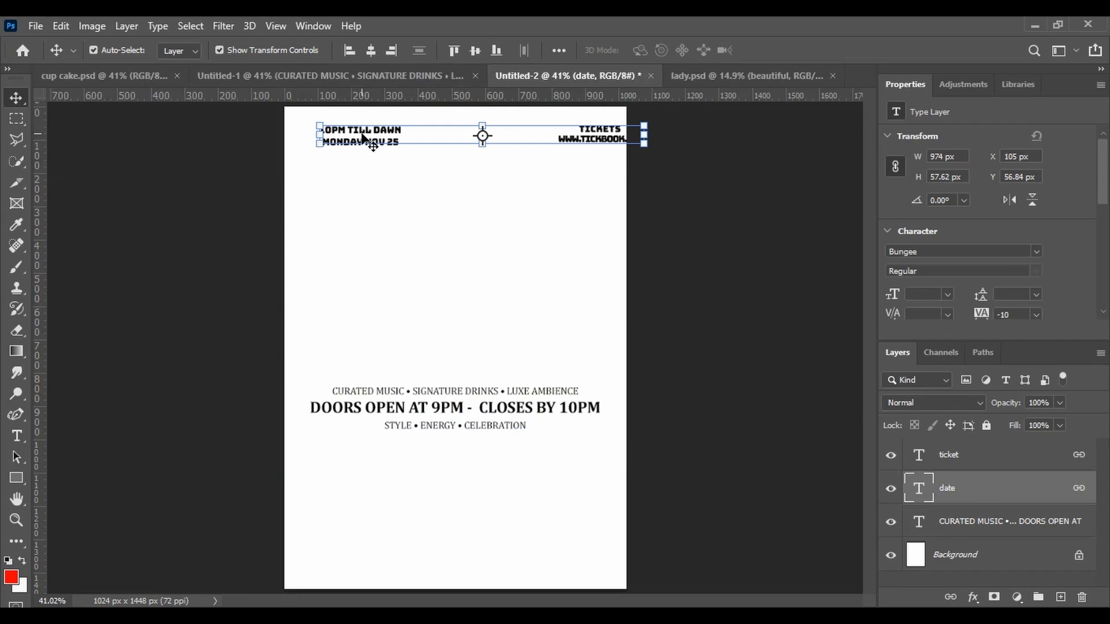
pyautogui.moveTo(369, 136); pyautogui.dragTo(332, 140)
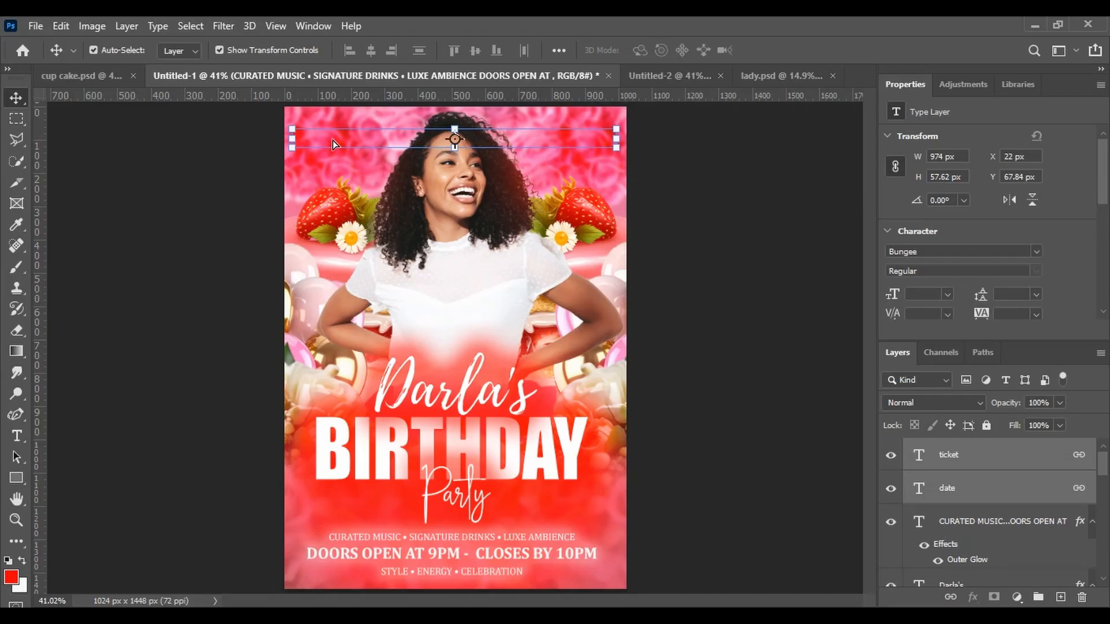
# Nudge the linked date and ticket texts downward a few pixels near the flyer's top edge, then deselect
pyautogui.press('Down')
pyautogui.press('Down')
pyautogui.press('Down')
pyautogui.press('Down')
pyautogui.press('Down')
pyautogui.press('Down')
pyautogui.press('Down')
pyautogui.press('Down')
pyautogui.press('Down')
pyautogui.press('Down')
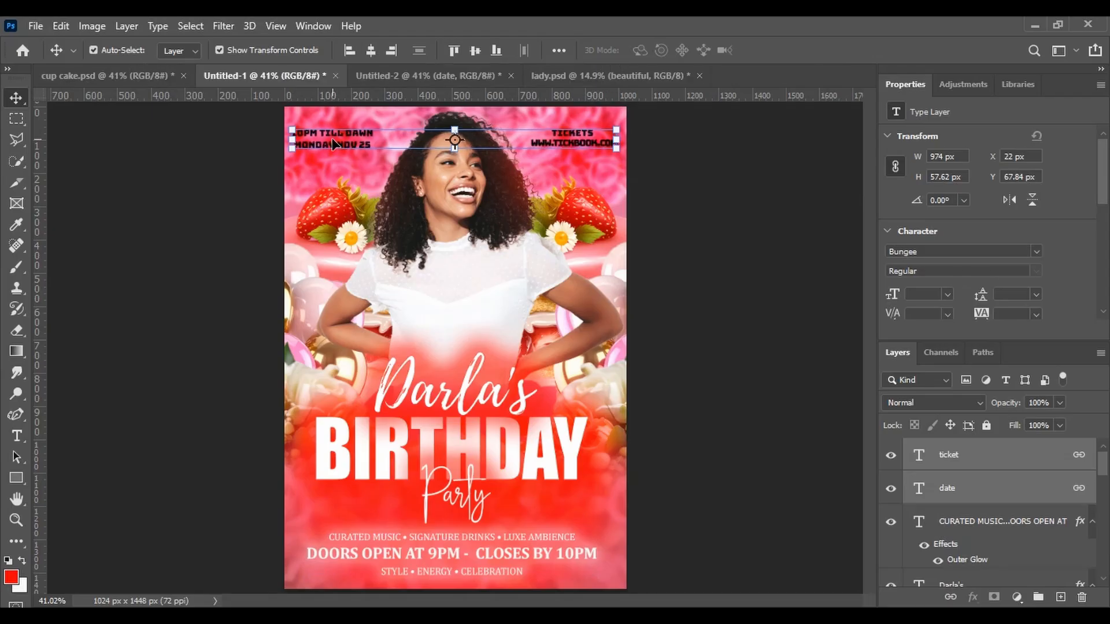
pyautogui.press('Down')
pyautogui.press('Down')
pyautogui.press('Down')
pyautogui.press('Down')
pyautogui.press('Down')
pyautogui.press('Down')
pyautogui.press('Down')
pyautogui.press('Down')
pyautogui.press('Down')
pyautogui.press('Down')
pyautogui.press('Down')
pyautogui.press('Down')
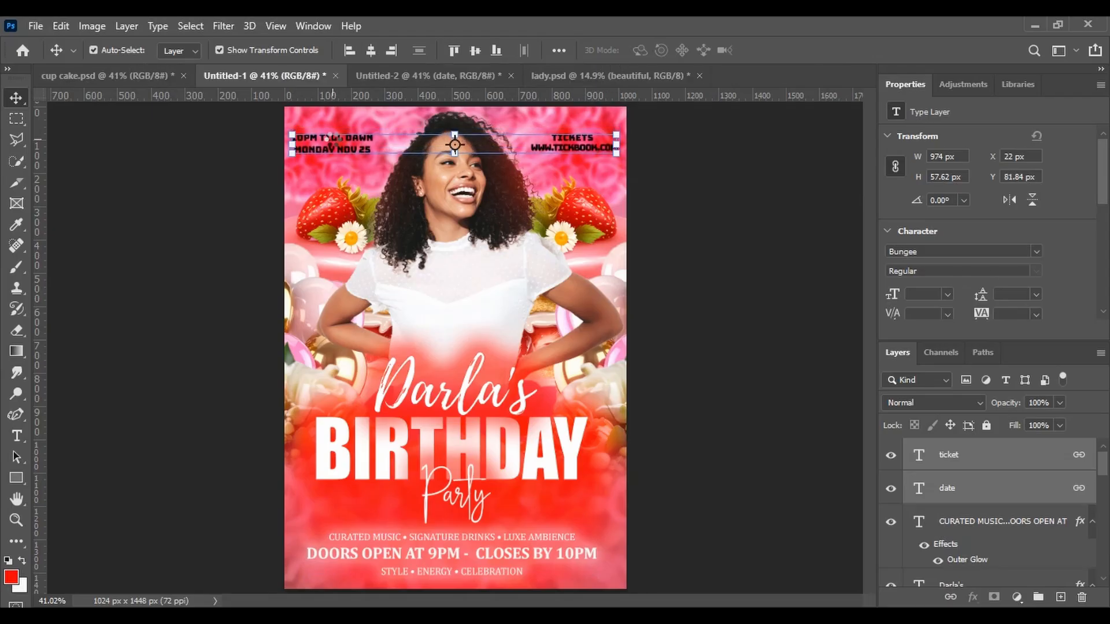
pyautogui.press('Down')
pyautogui.press('Down')
pyautogui.press('Down')
pyautogui.press('Down')
pyautogui.press('Down')
pyautogui.press('Down')
pyautogui.press('Down')
pyautogui.press('Down')
pyautogui.press('Down')
pyautogui.press('Down')
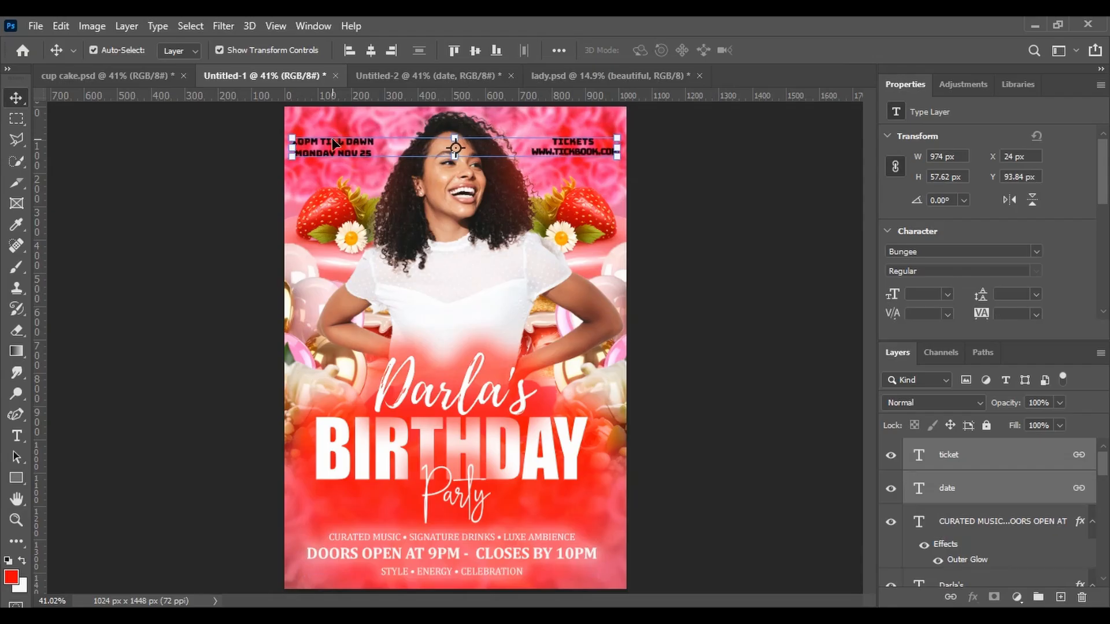
pyautogui.press('Right')
pyautogui.press('Right')
pyautogui.press('Right')
pyautogui.press('Right')
pyautogui.press('Left')
pyautogui.press('Left')
pyautogui.press('Left')
pyautogui.press('Left')
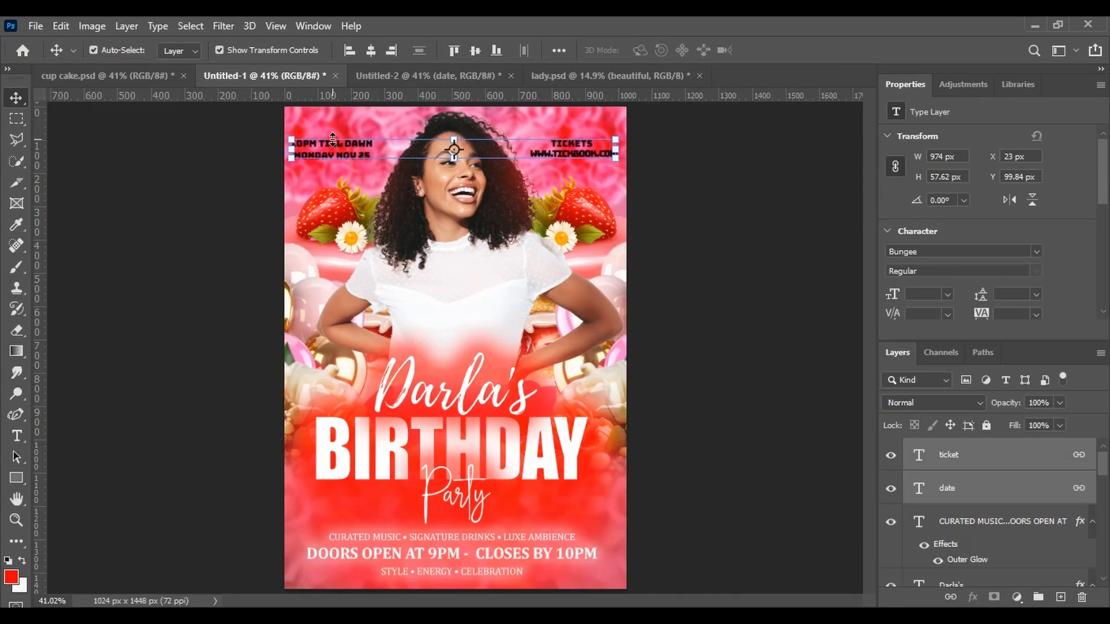
pyautogui.press('Down')
pyautogui.press('Down')
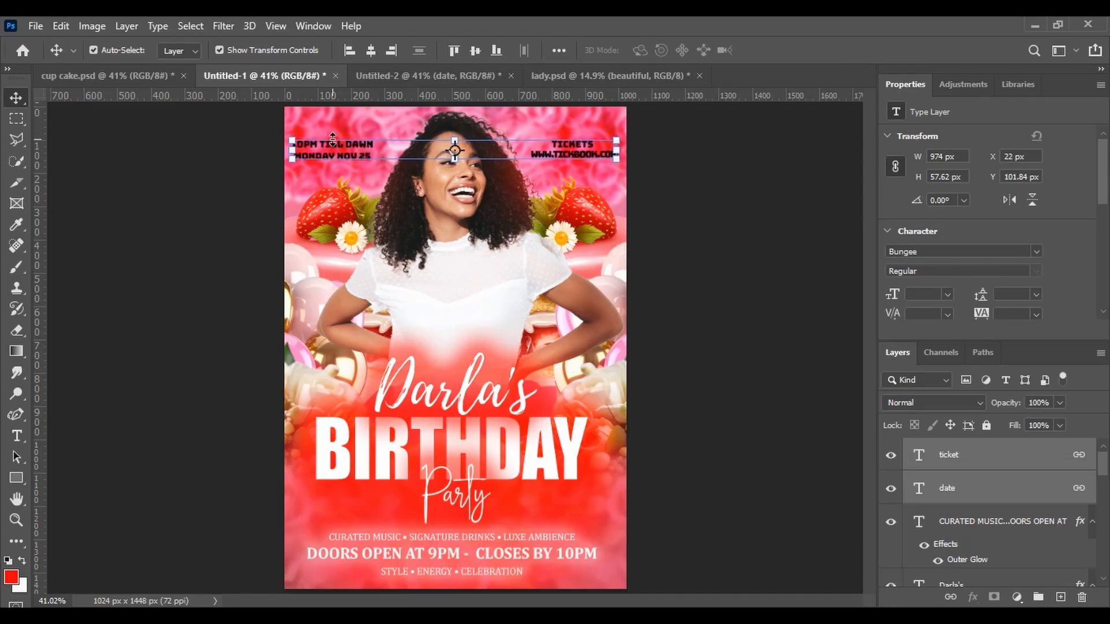
pyautogui.click(661, 188)
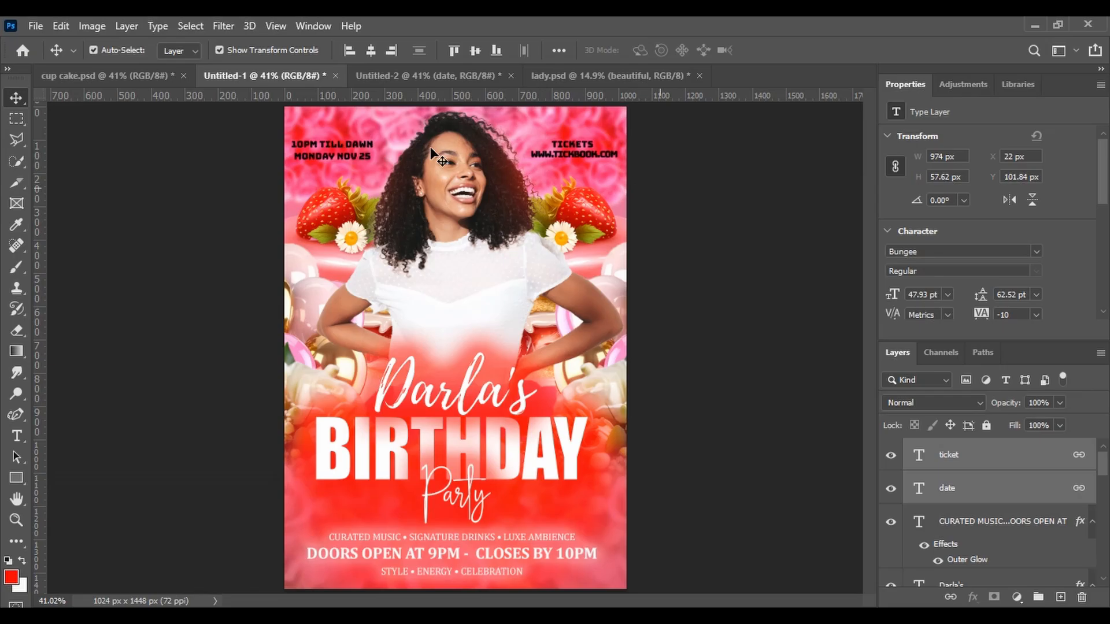
# Select all the date text with the Type tool and set its color to white
pyautogui.click(342, 144)
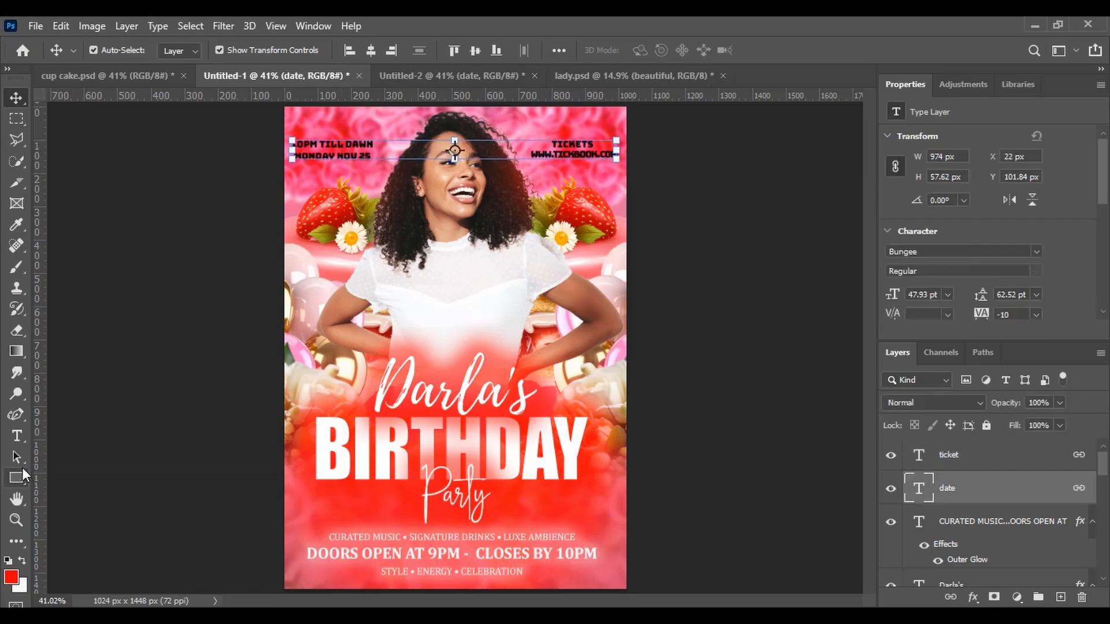
pyautogui.click(15, 437)
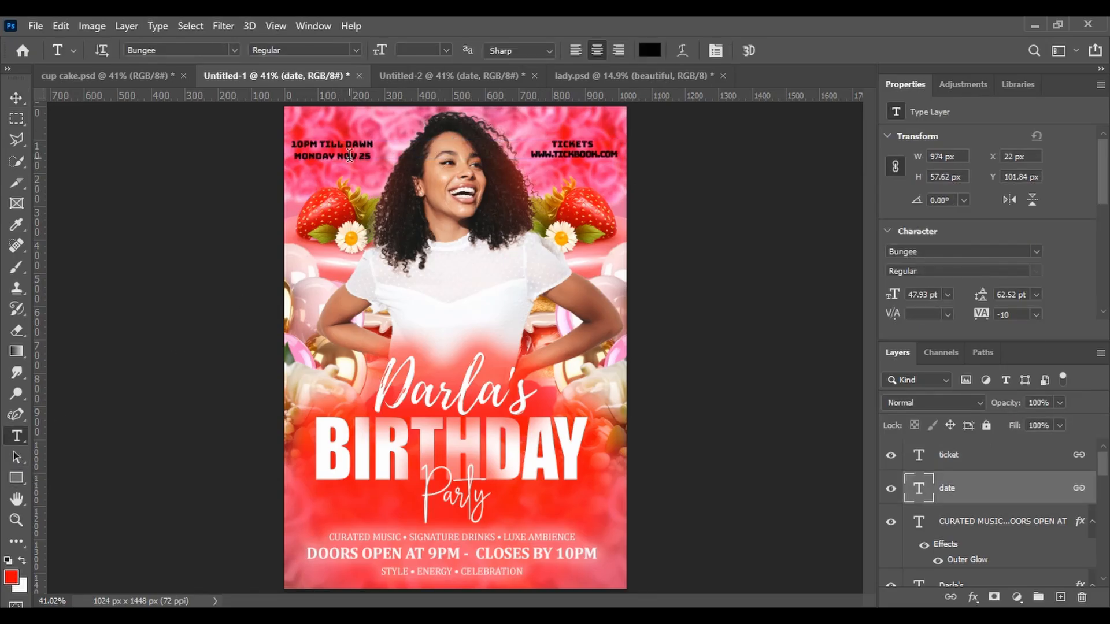
pyautogui.click(350, 157)
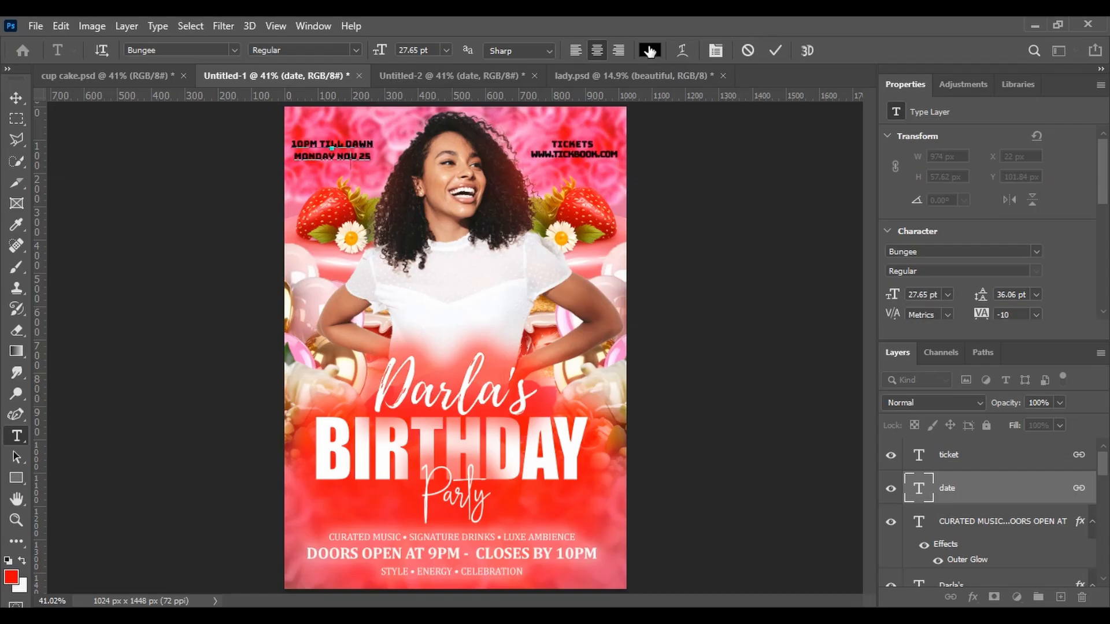
pyautogui.click(649, 52)
pyautogui.write('ffffff')
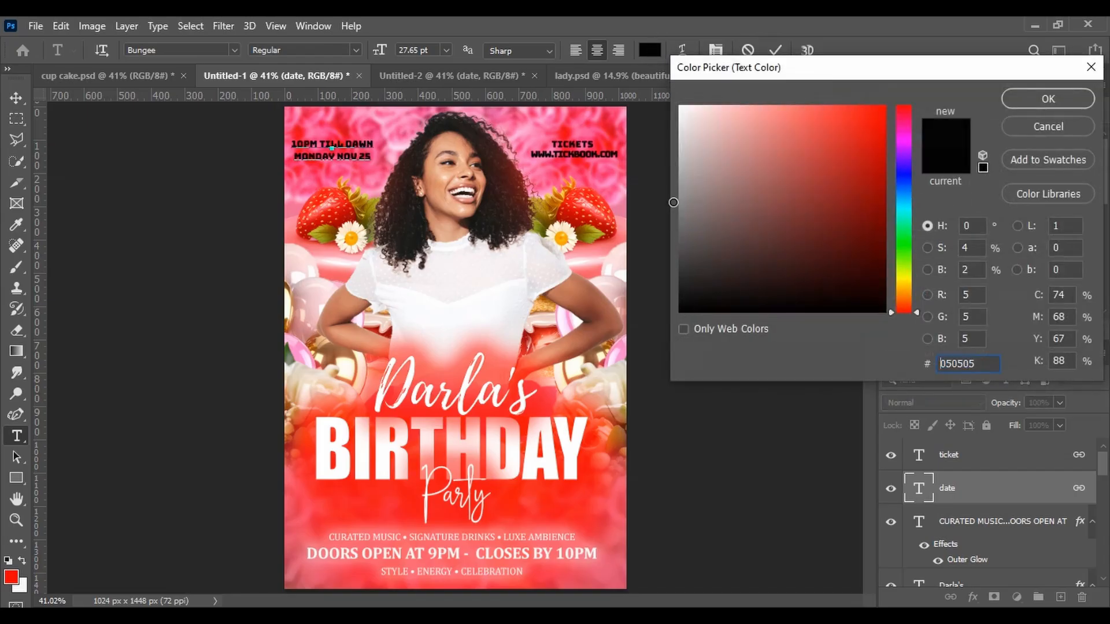
pyautogui.click(1048, 99)
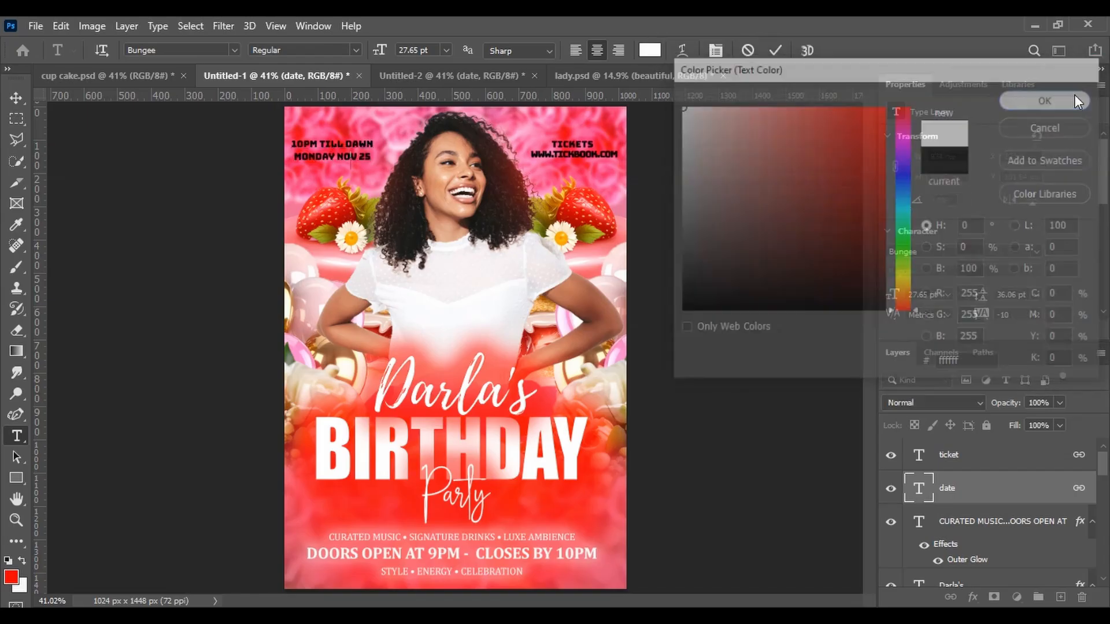
pyautogui.moveTo(352, 156)
pyautogui.mouseDown()
pyautogui.moveTo(313, 137)
pyautogui.moveTo(373, 158)
pyautogui.mouseUp()
pyautogui.click(304, 143)
pyautogui.click(650, 51)
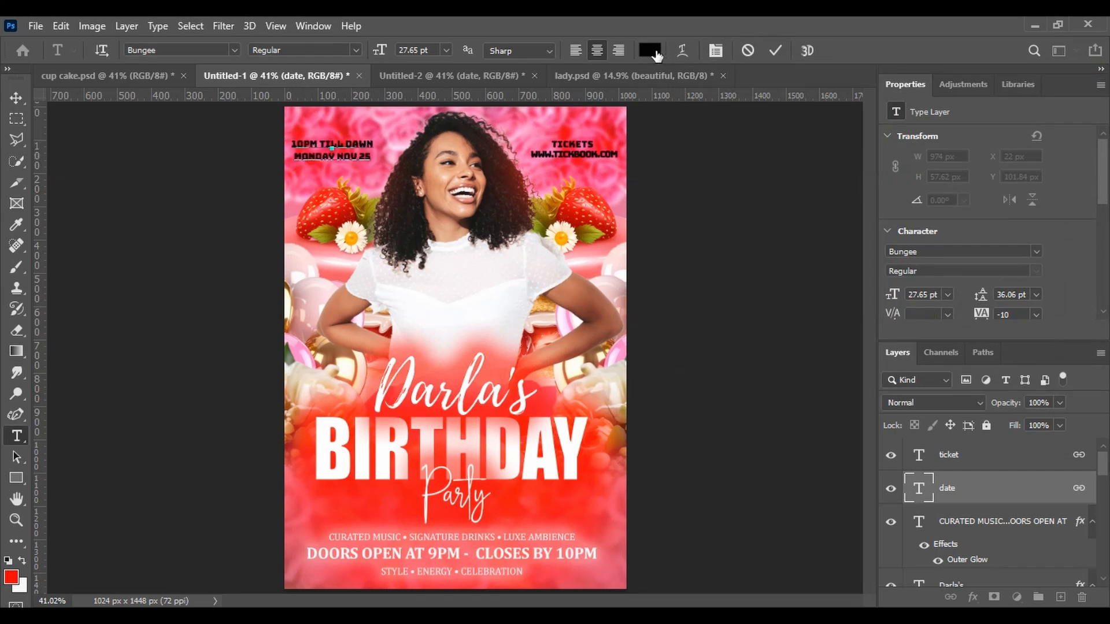
pyautogui.moveTo(685, 309); pyautogui.dragTo(674, 71)
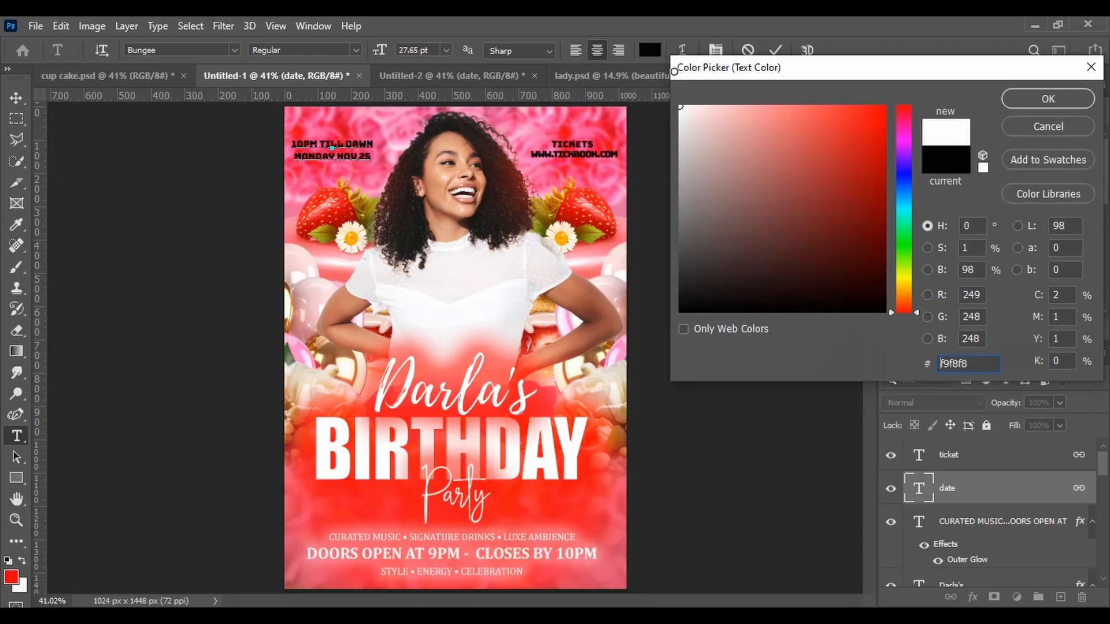
pyautogui.click(1067, 99)
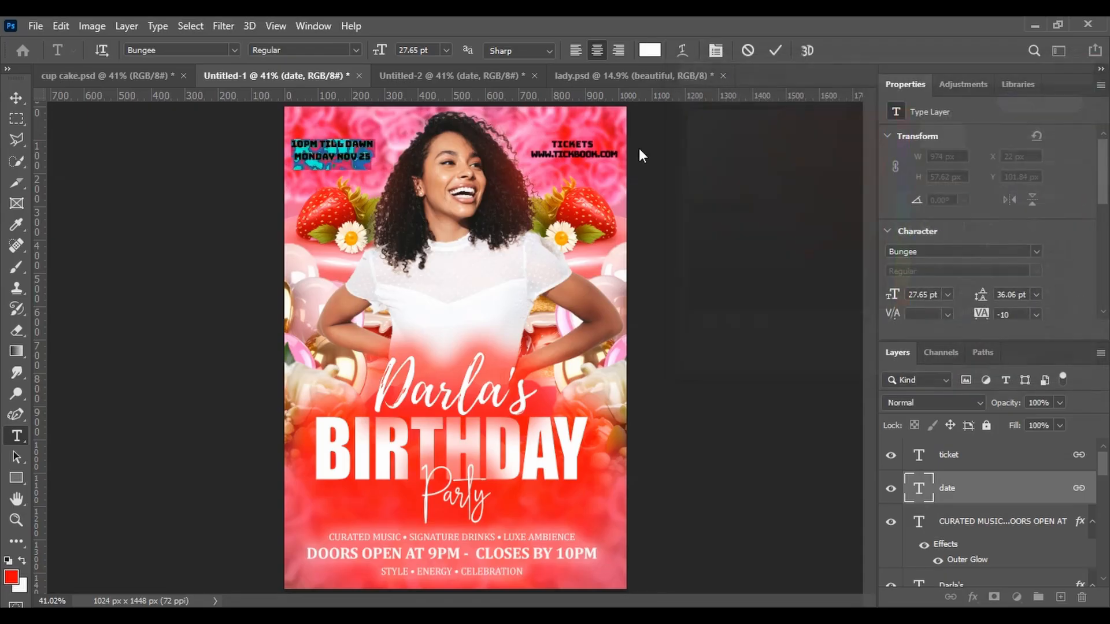
# Select all the ticket text and set its color to white, ffffff
pyautogui.click(563, 150)
pyautogui.moveTo(553, 146); pyautogui.dragTo(623, 146)
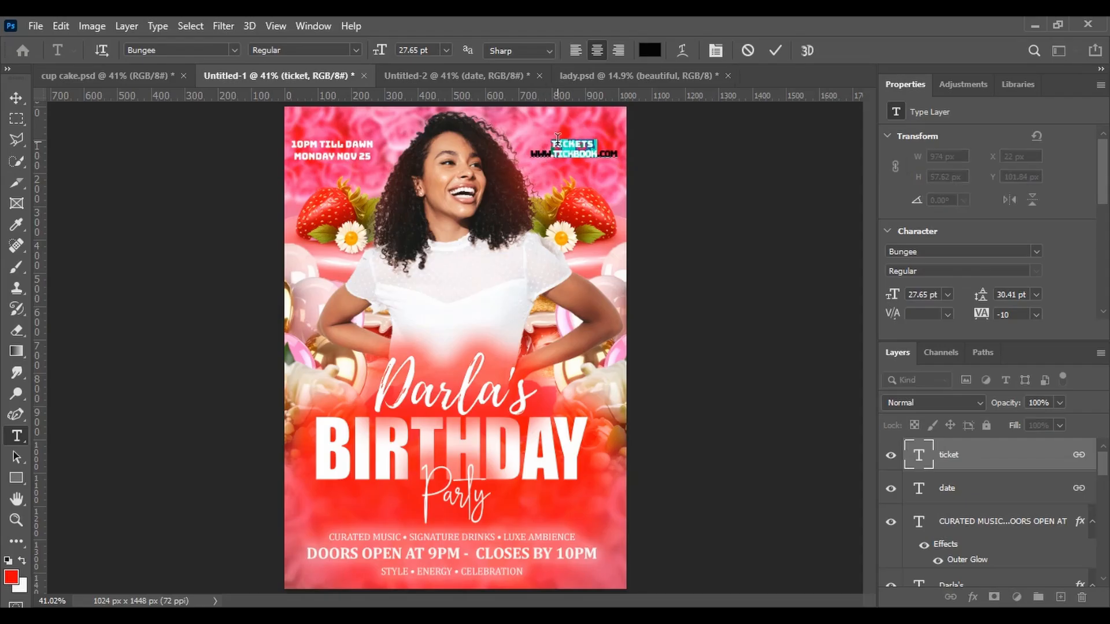
pyautogui.click(977, 469)
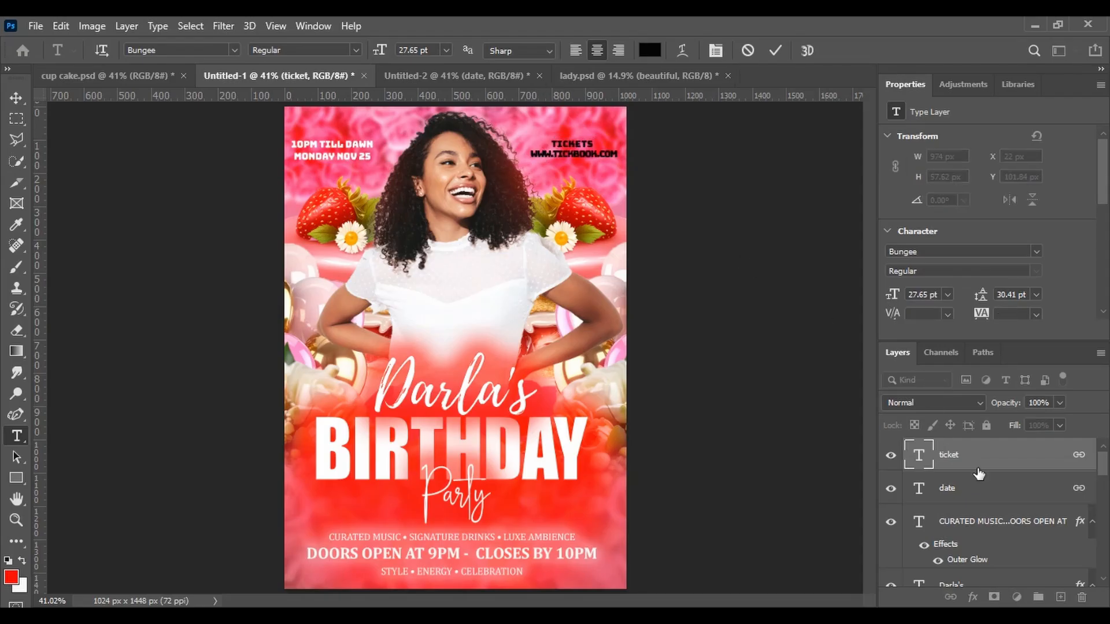
pyautogui.click(646, 50)
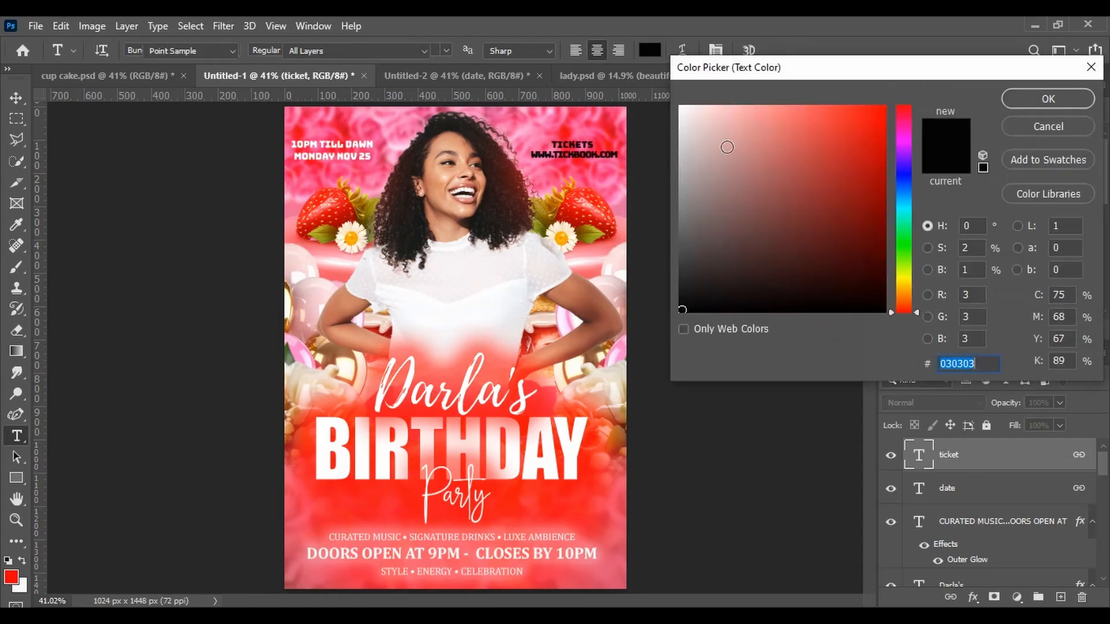
pyautogui.write('ffffff')
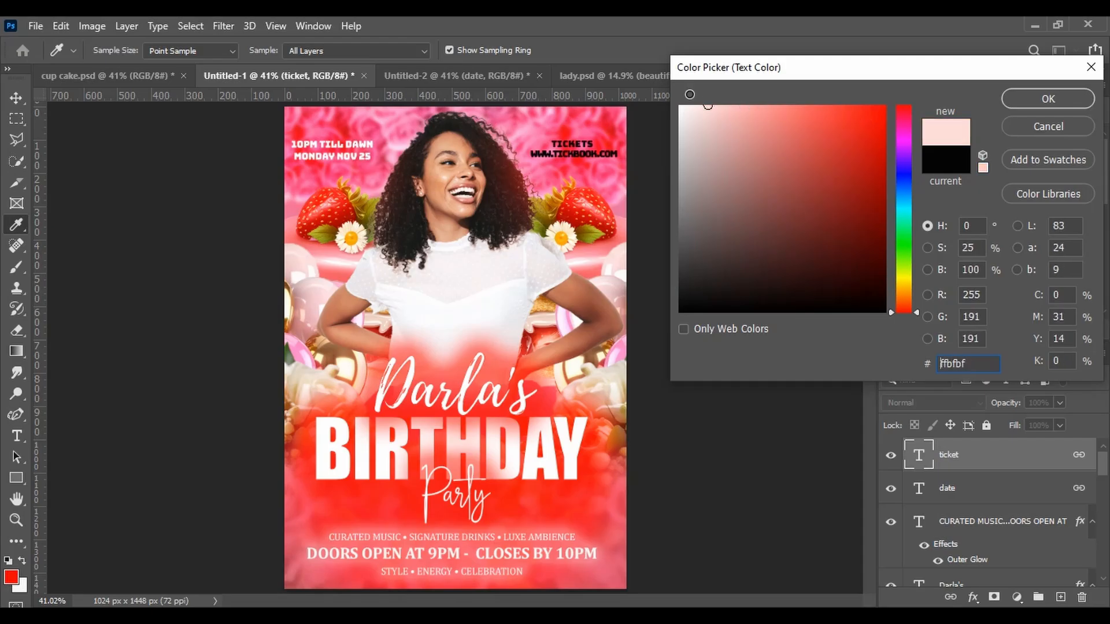
pyautogui.click(1046, 100)
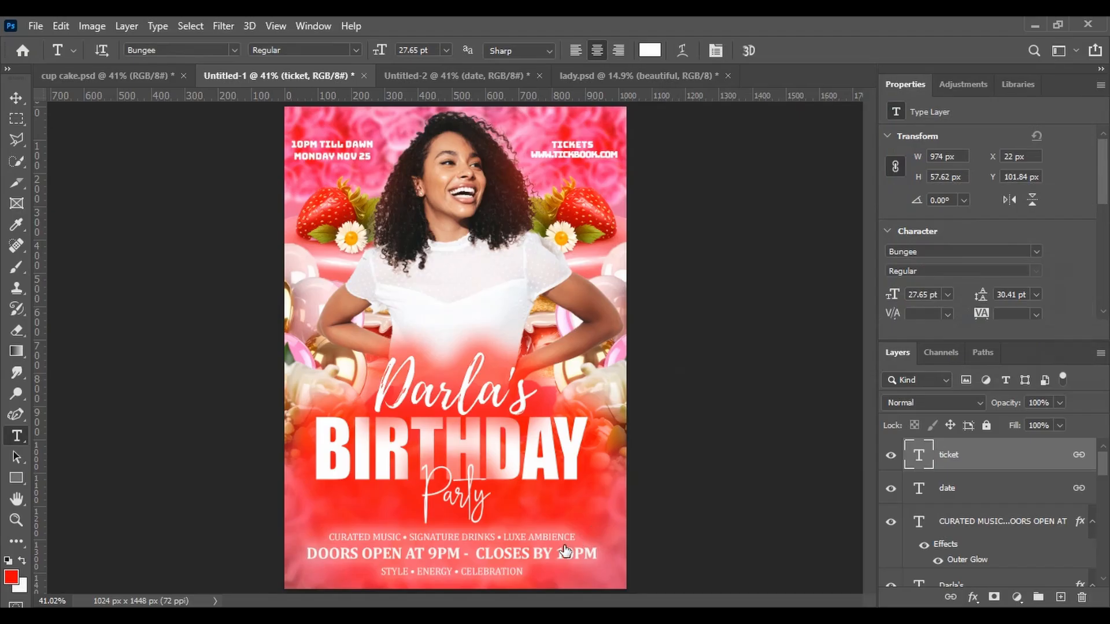
# Apply an Outer Glow layer style to the ticket text layer
pyautogui.doubleClick(983, 457)
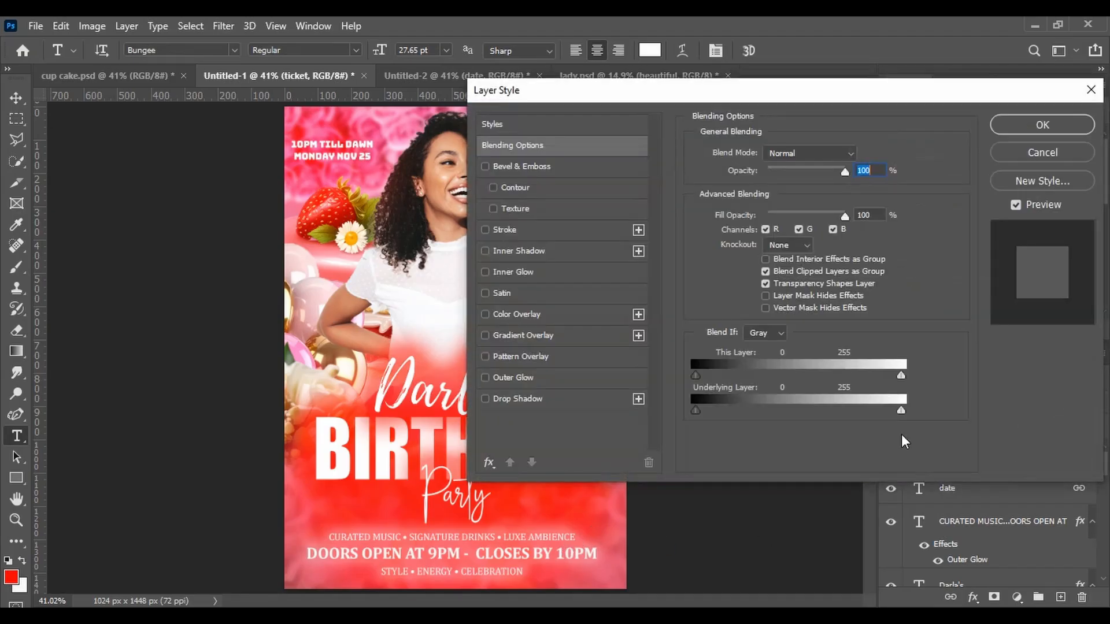
pyautogui.click(525, 382)
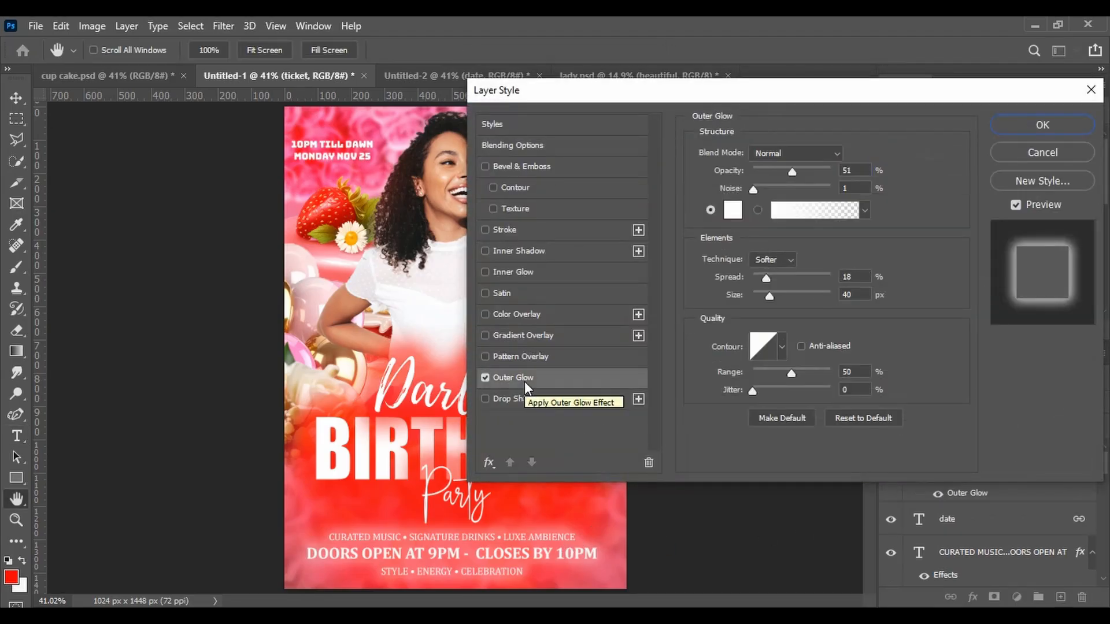
pyautogui.moveTo(659, 91); pyautogui.dragTo(636, 251)
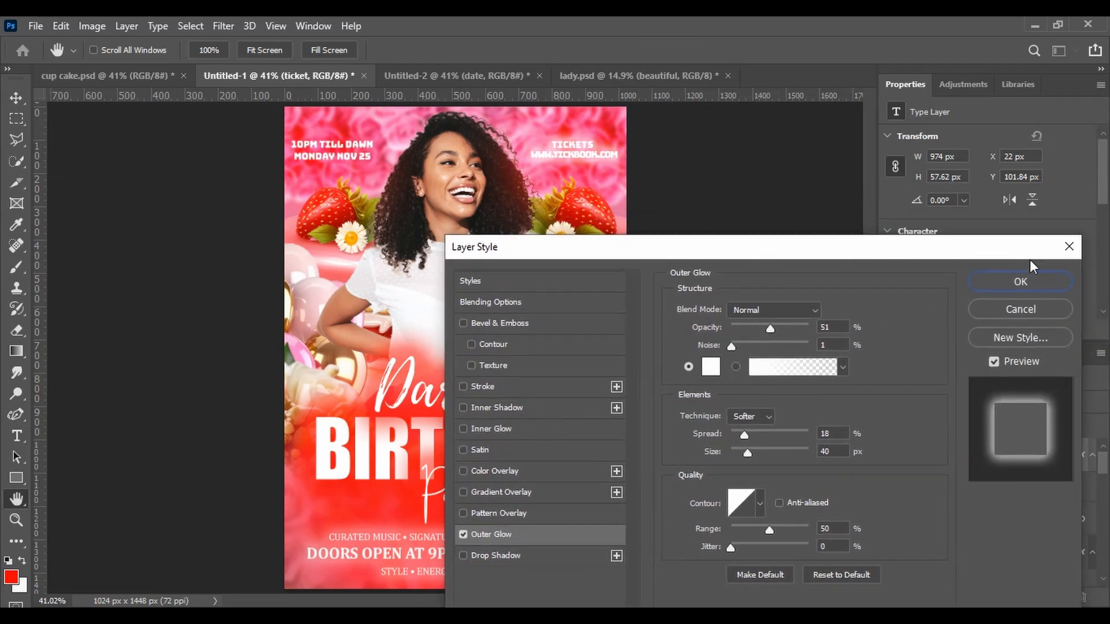
pyautogui.click(1029, 275)
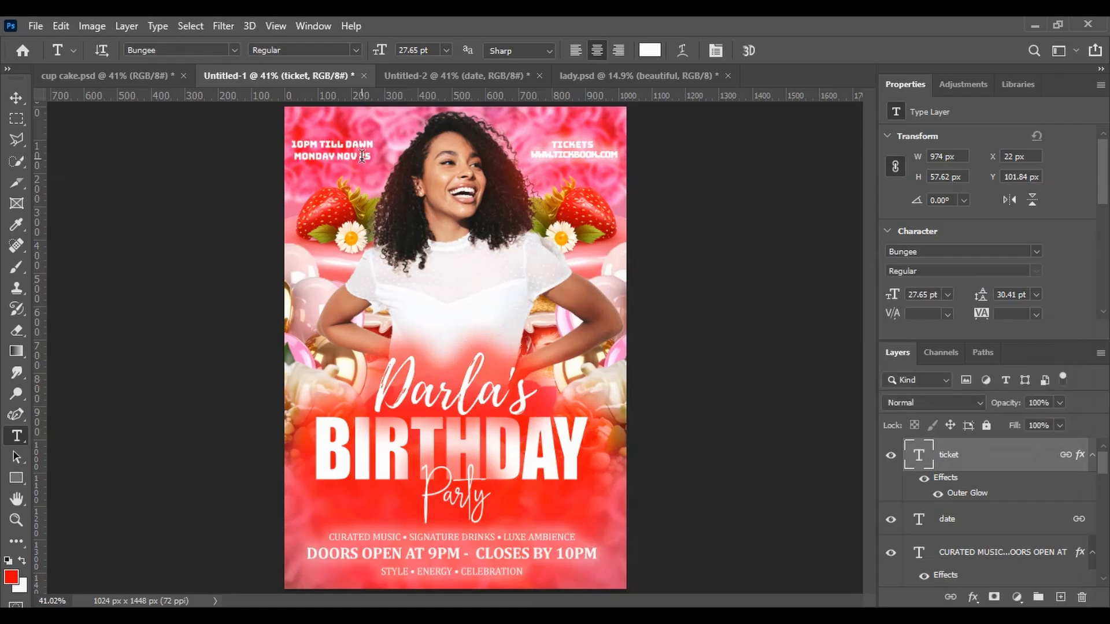
# Apply the same Outer Glow layer style to the date text layer
pyautogui.click(361, 156)
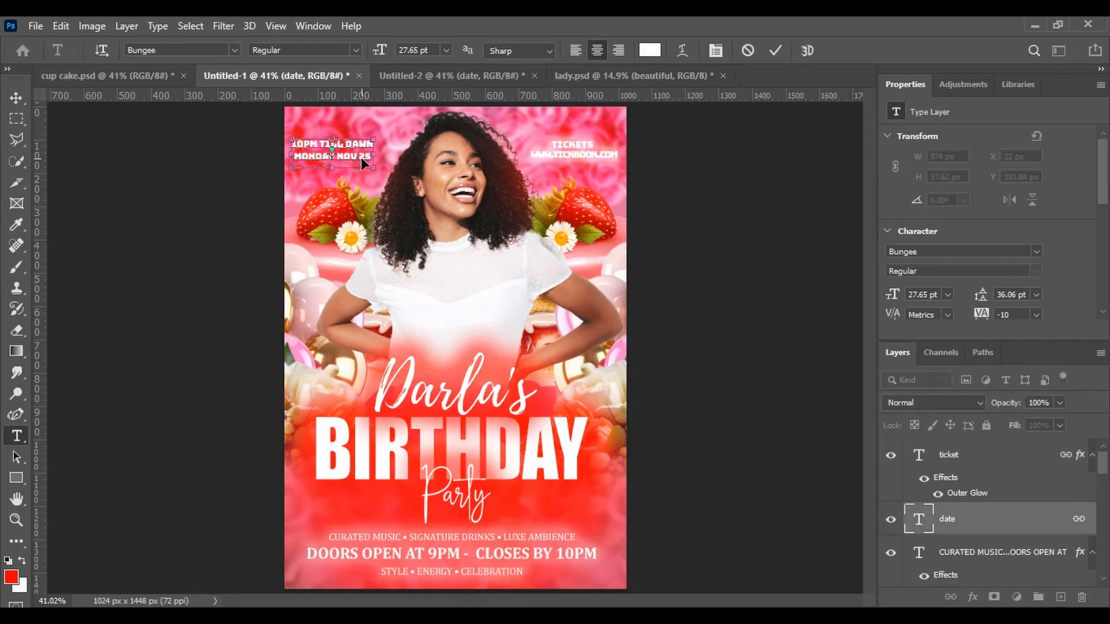
pyautogui.hotkey('ctrl', 'a')
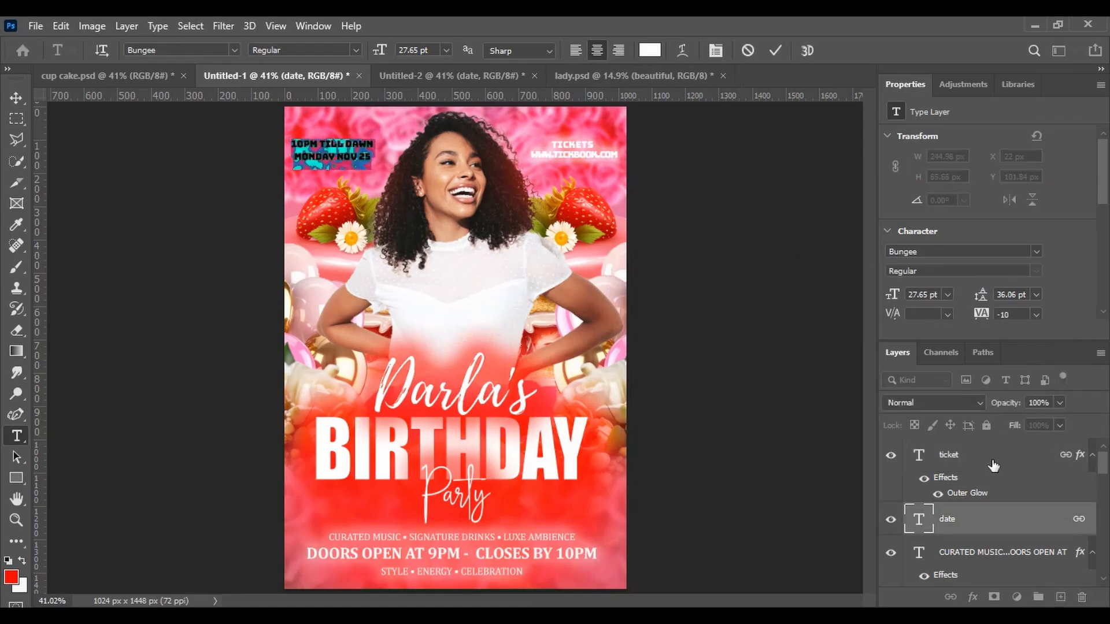
pyautogui.click(1001, 527)
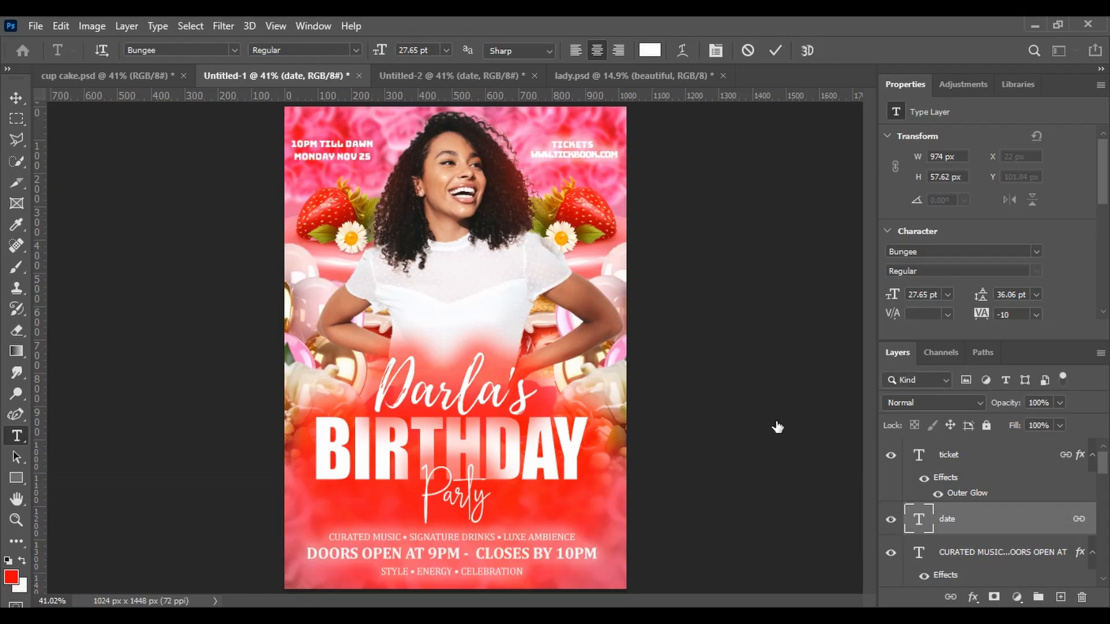
pyautogui.doubleClick(1017, 519)
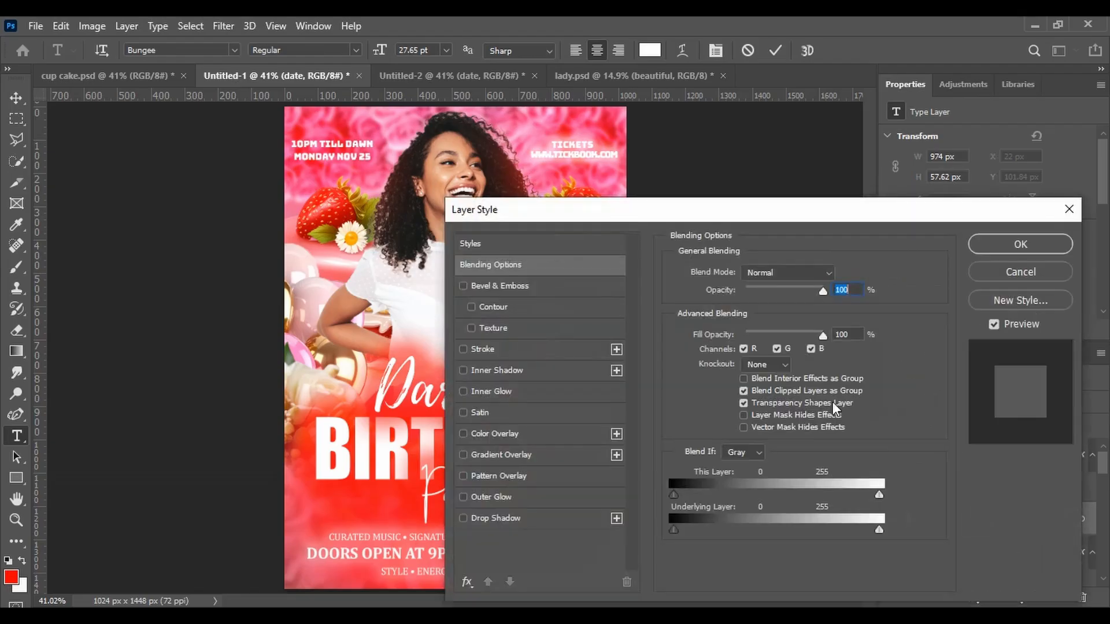
pyautogui.click(504, 498)
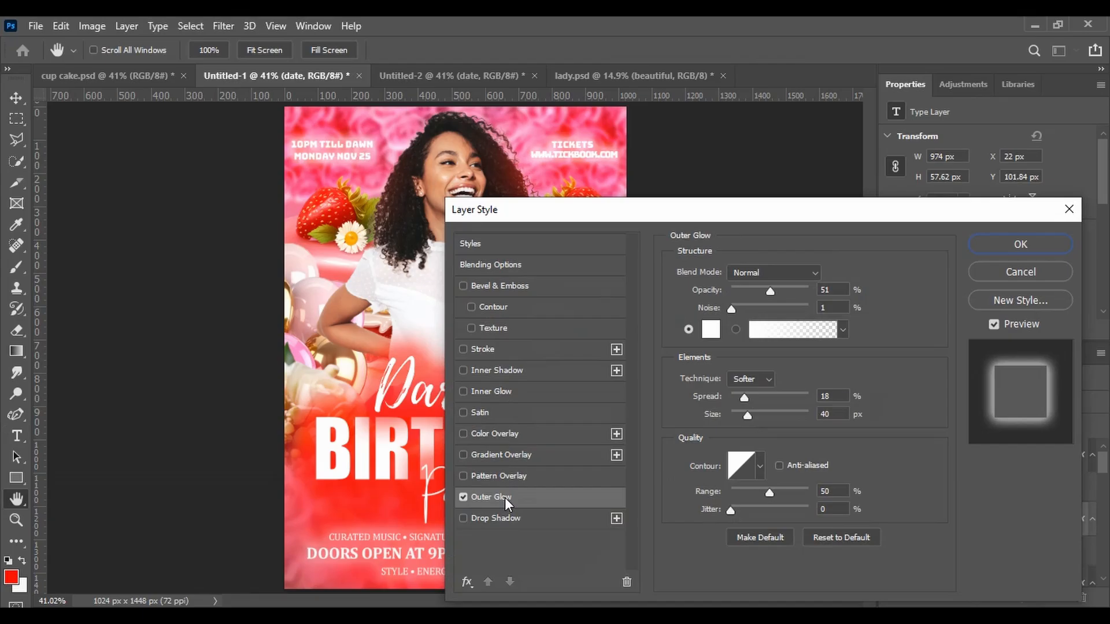
pyautogui.click(988, 242)
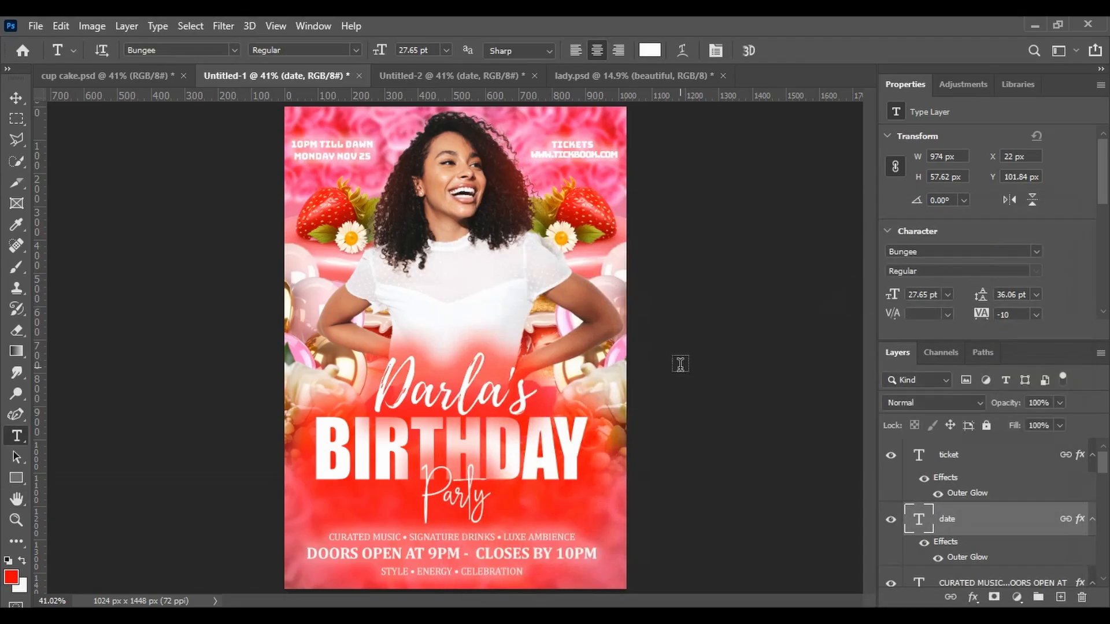
# Open the Camera Raw Filter on the woman's smart object and raise Exposure to +0.50
pyautogui.click(12, 98)
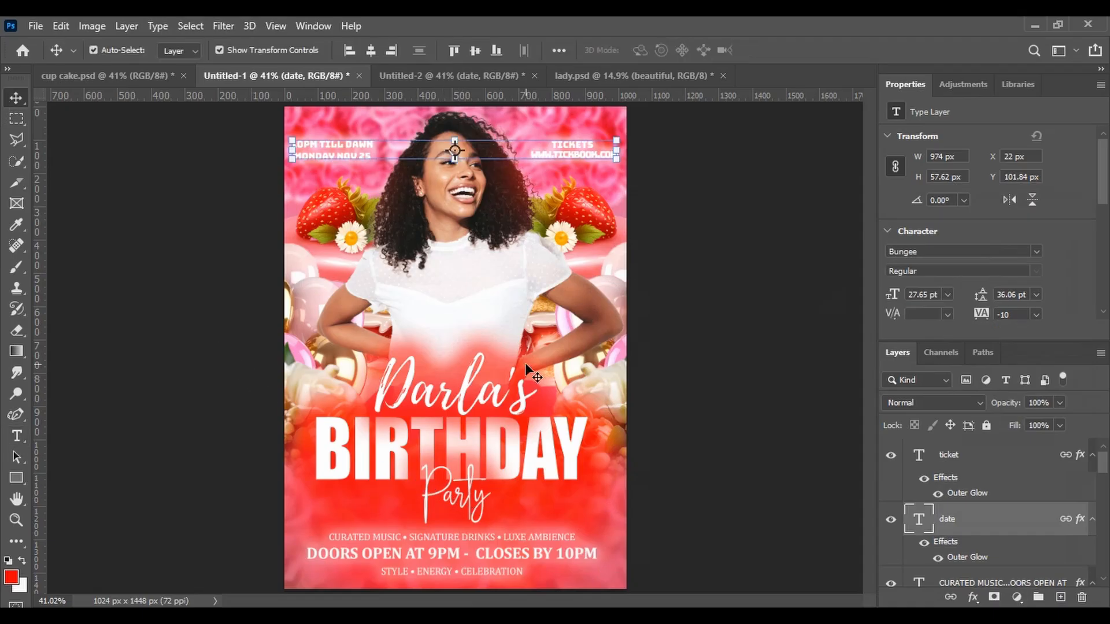
pyautogui.click(698, 255)
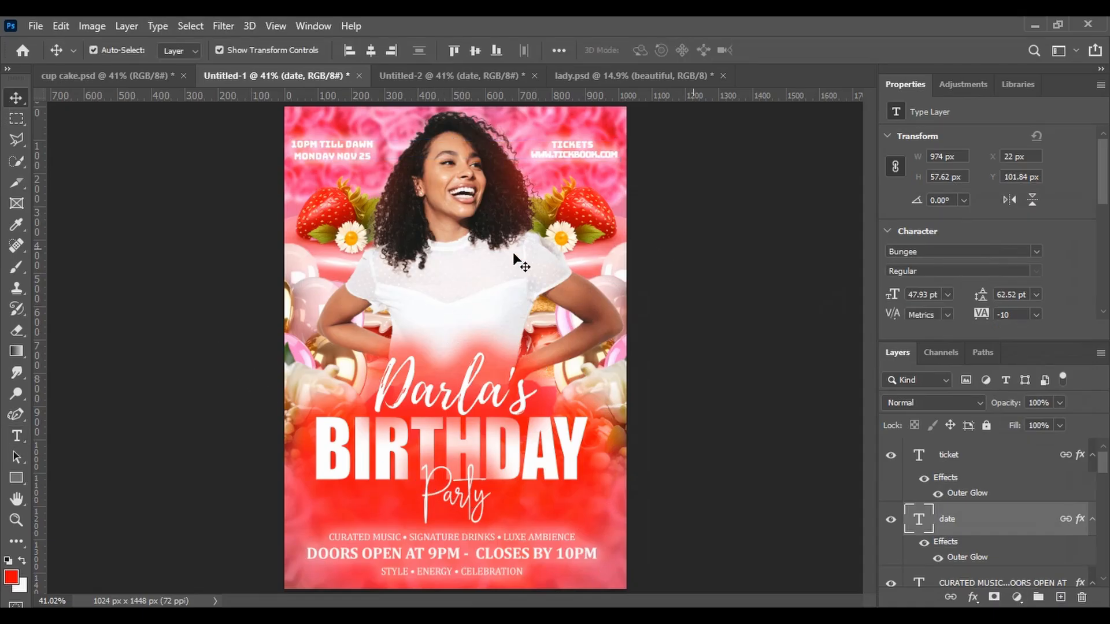
pyautogui.click(481, 258)
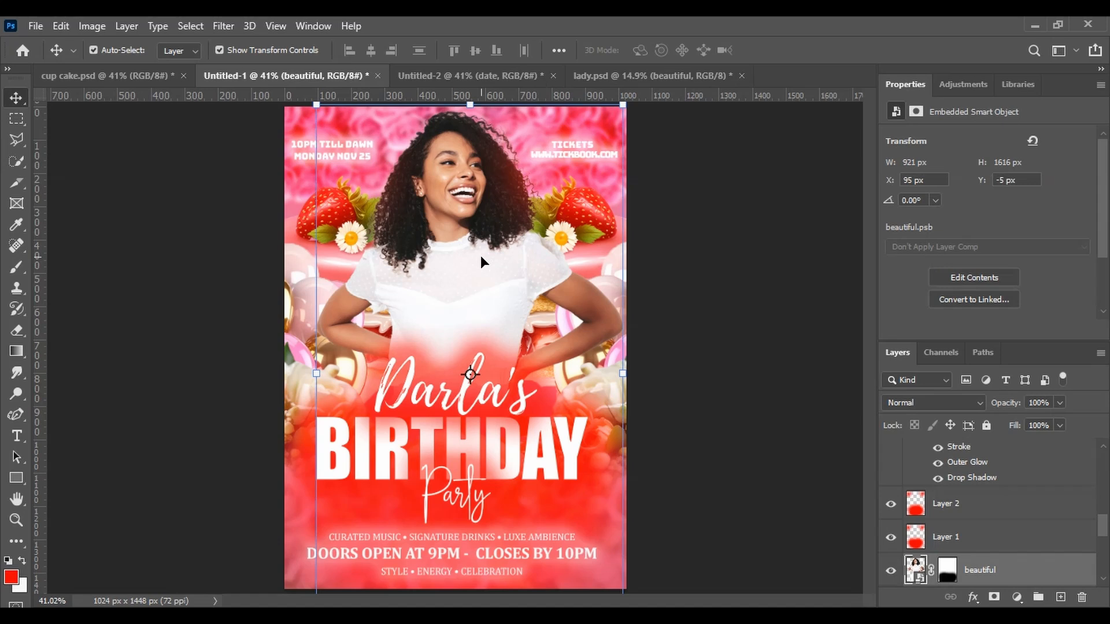
pyautogui.click(220, 26)
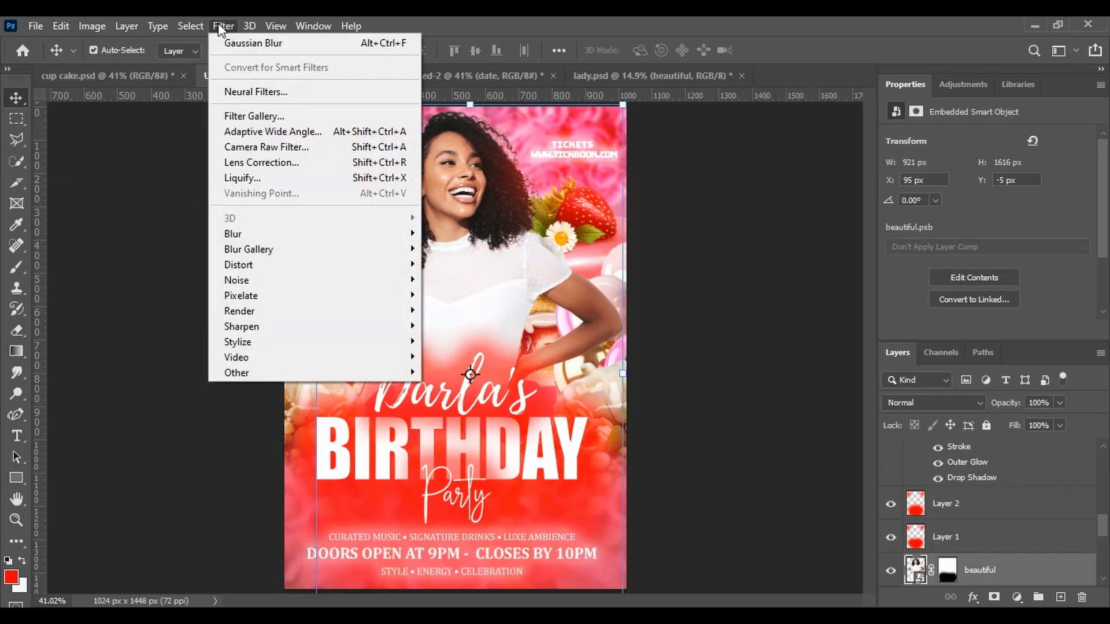
pyautogui.click(272, 147)
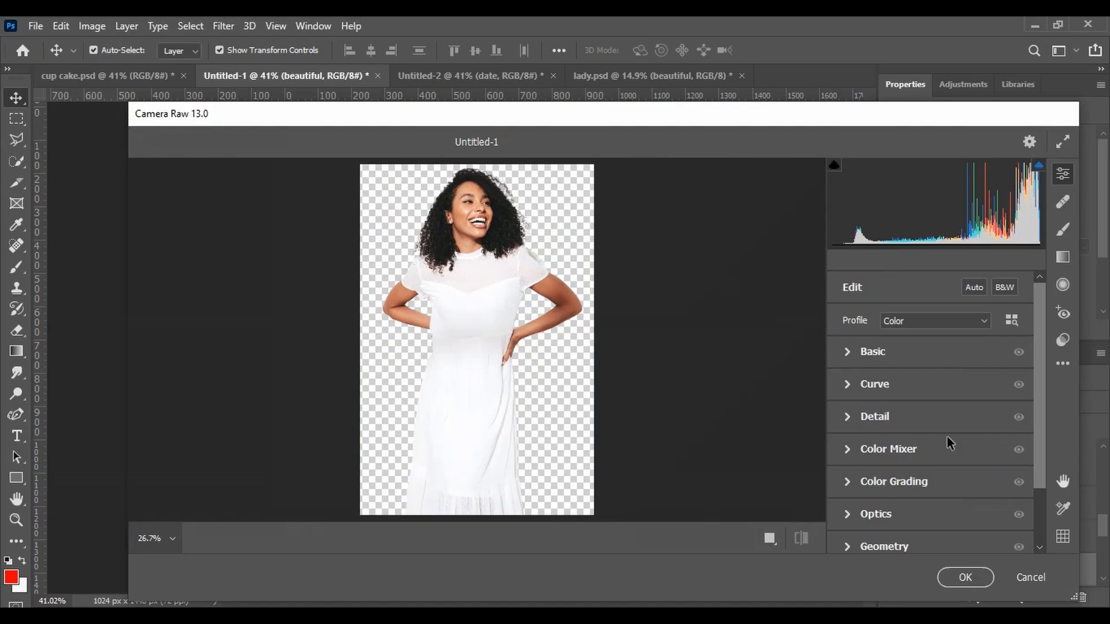
pyautogui.scroll(-3, 1036, 379)
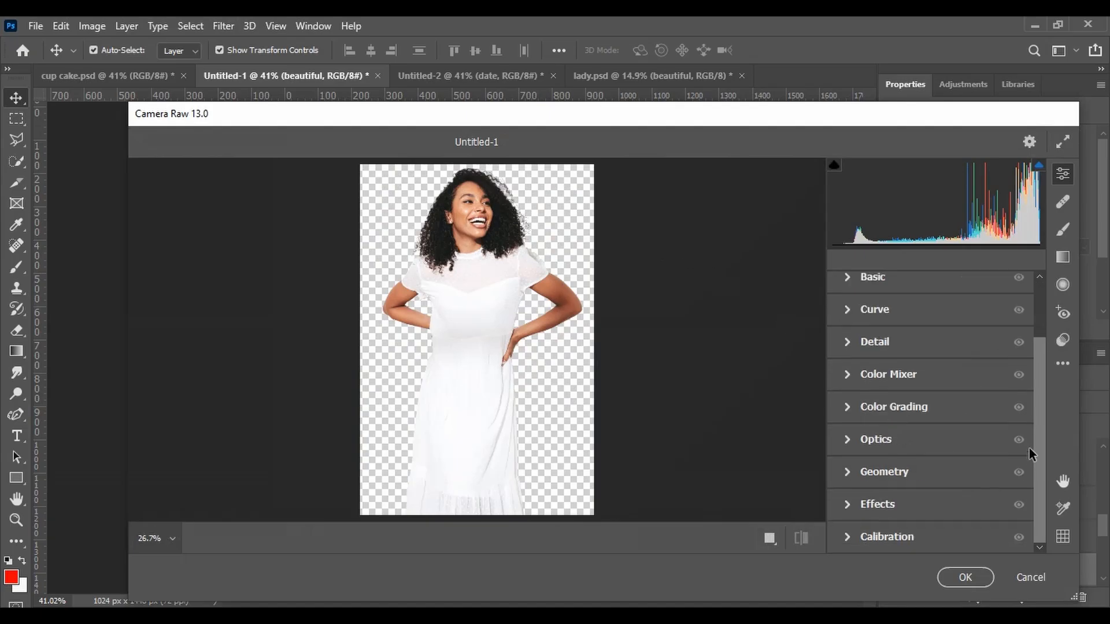
pyautogui.scroll(3, 1035, 416)
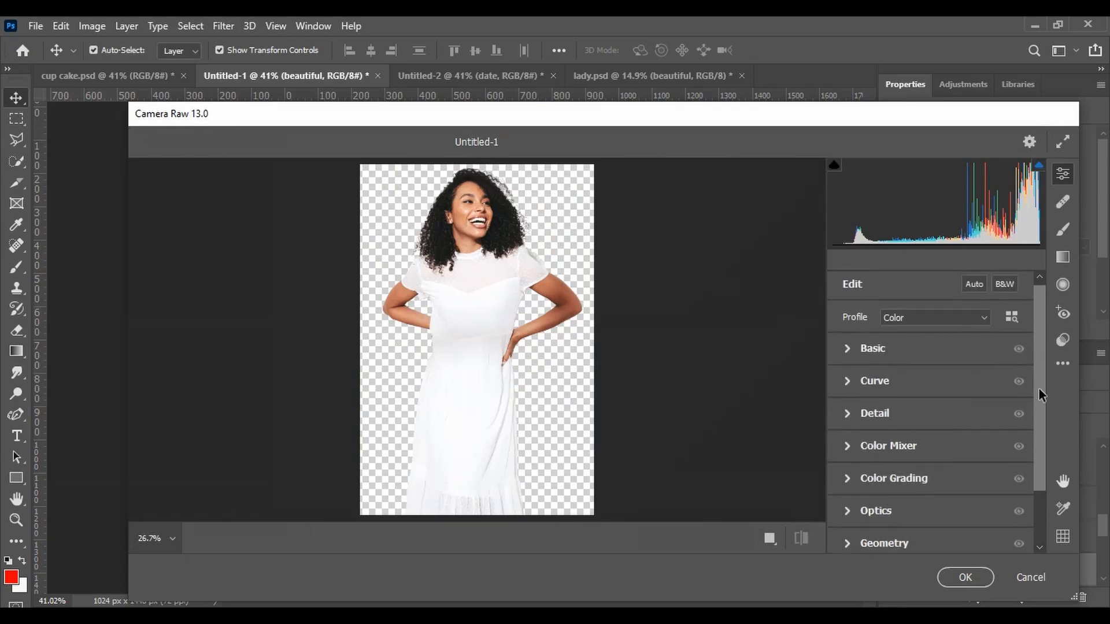
pyautogui.moveTo(1039, 389); pyautogui.dragTo(1044, 356)
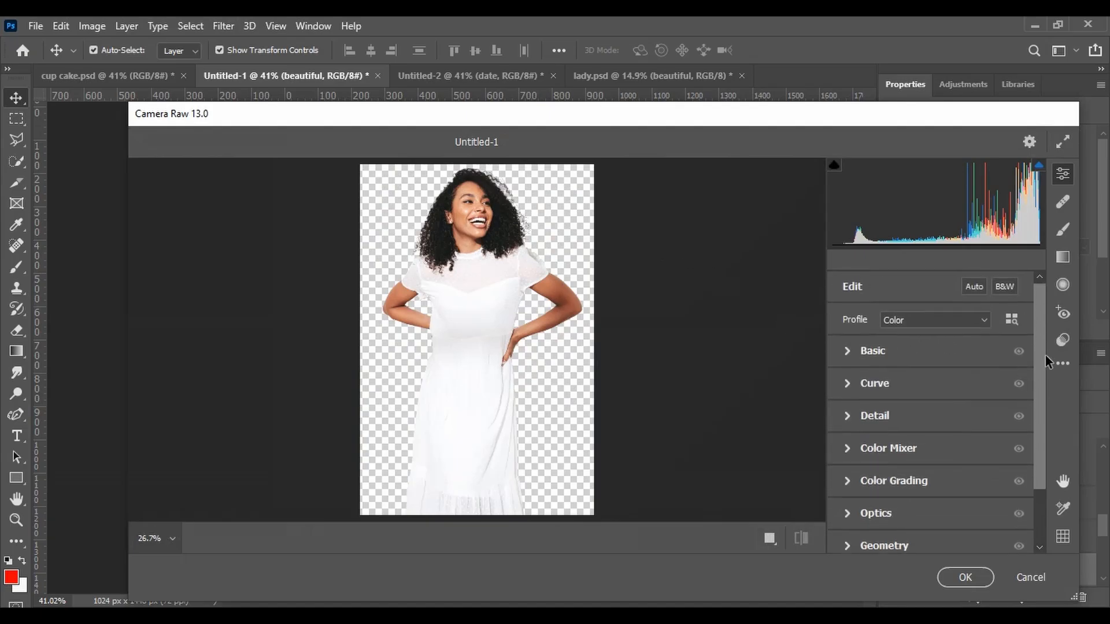
pyautogui.click(845, 356)
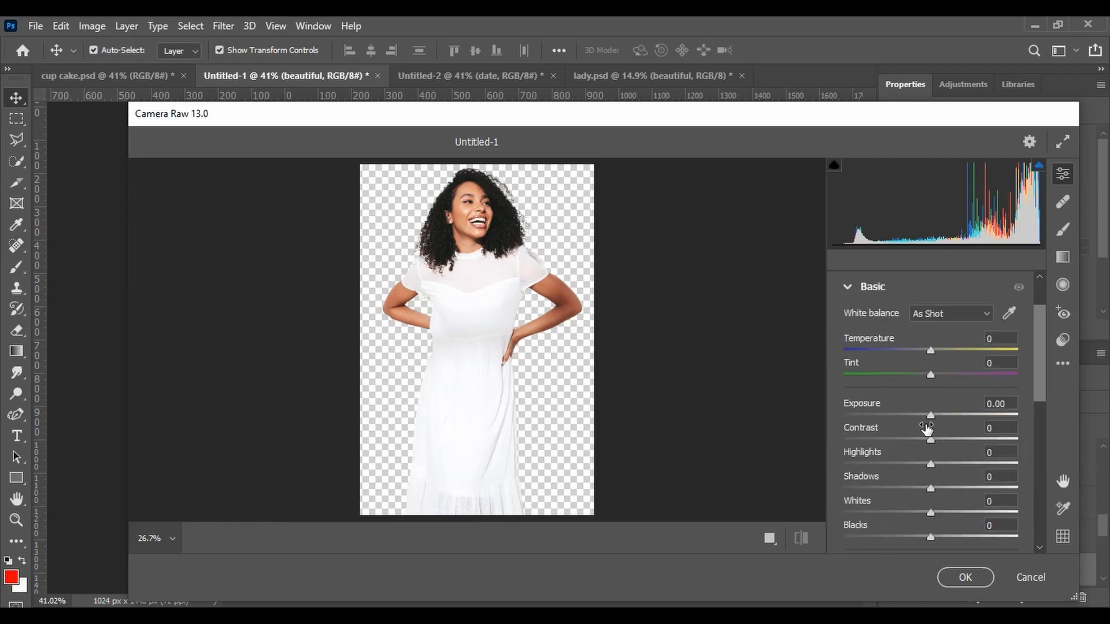
pyautogui.click(931, 415)
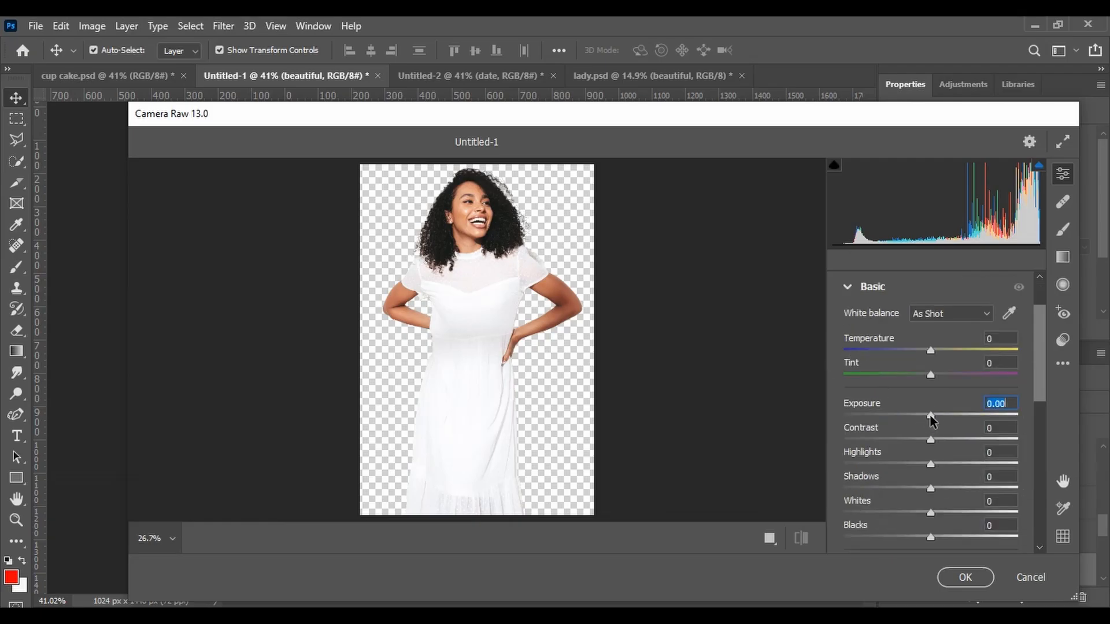
pyautogui.moveTo(930, 417); pyautogui.dragTo(940, 426)
# Set Clarity to +20, Shadows to +23, Whites to +19 and Contrast to +17, then apply the Camera Raw filter
pyautogui.moveTo(1039, 384); pyautogui.dragTo(1040, 437)
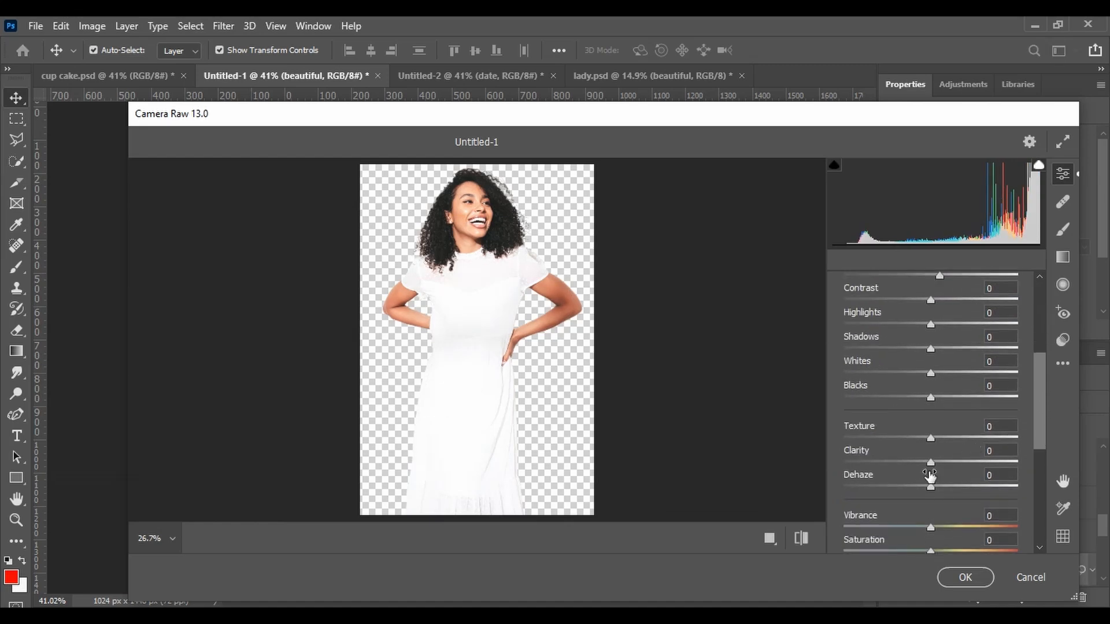
pyautogui.moveTo(930, 463)
pyautogui.mouseDown()
pyautogui.moveTo(965, 462)
pyautogui.moveTo(949, 470)
pyautogui.mouseUp()
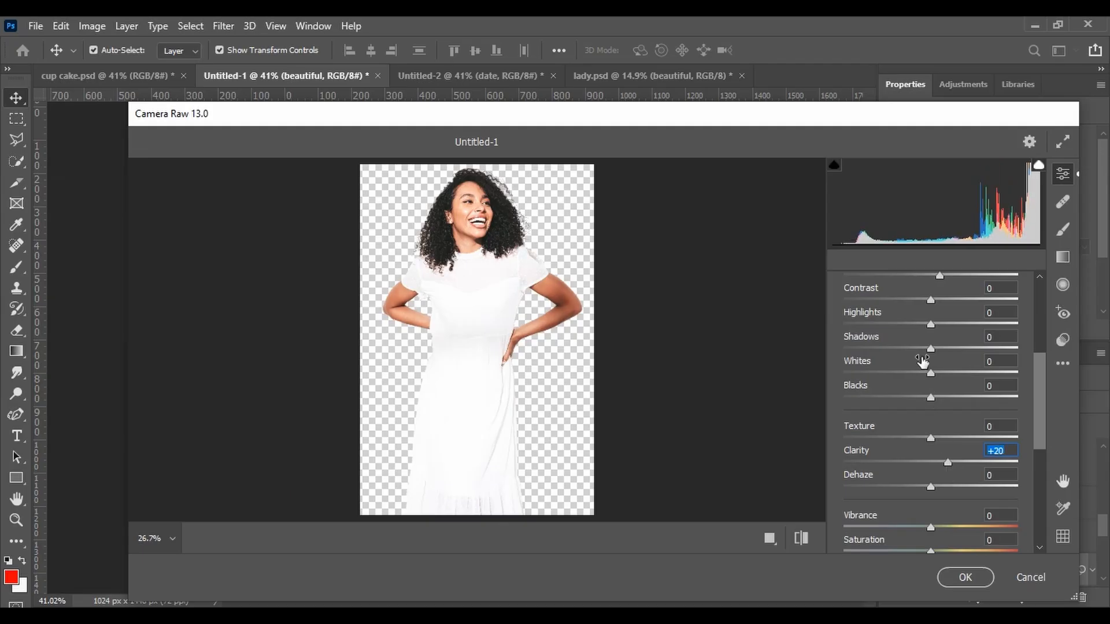
pyautogui.click(931, 350)
pyautogui.moveTo(931, 350); pyautogui.dragTo(947, 382)
pyautogui.scroll(1, 1038, 384)
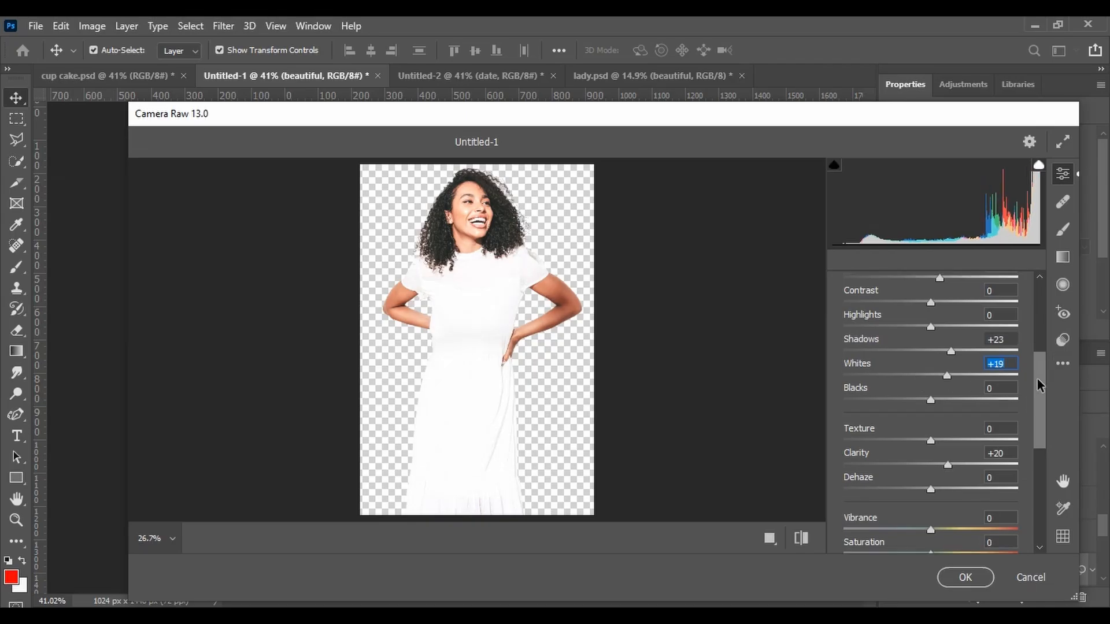
pyautogui.scroll(4, 1038, 384)
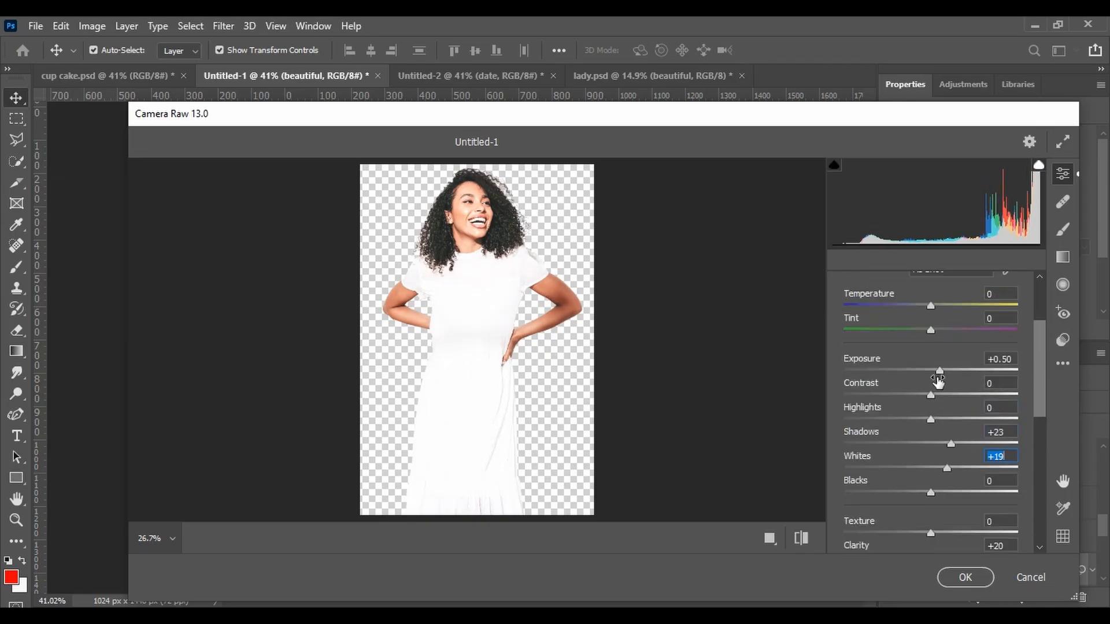
pyautogui.moveTo(931, 396); pyautogui.dragTo(946, 398)
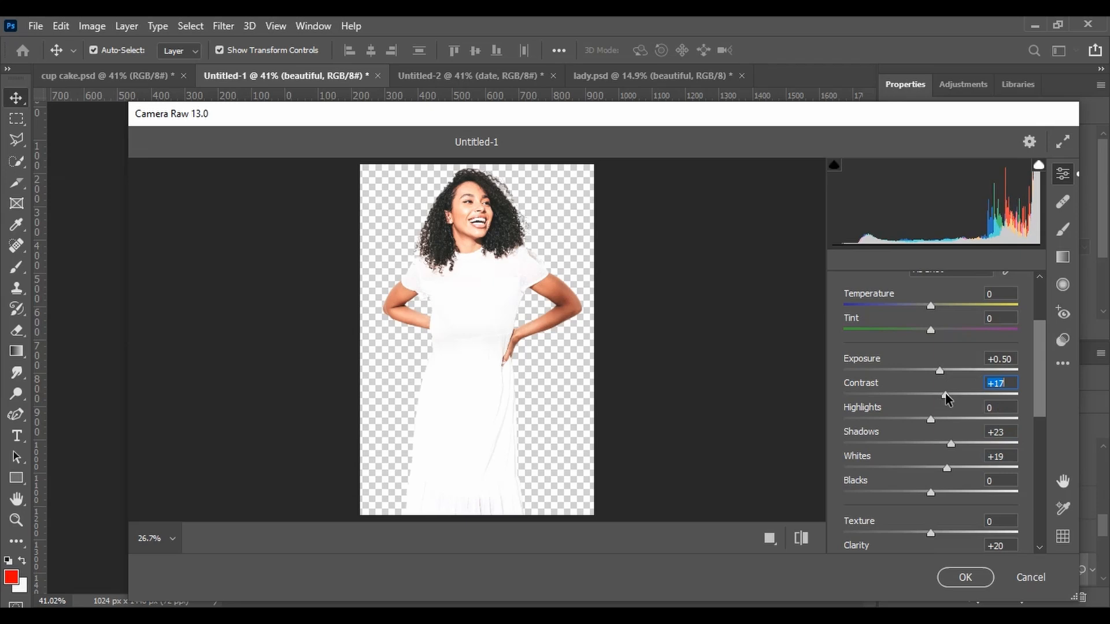
pyautogui.click(965, 577)
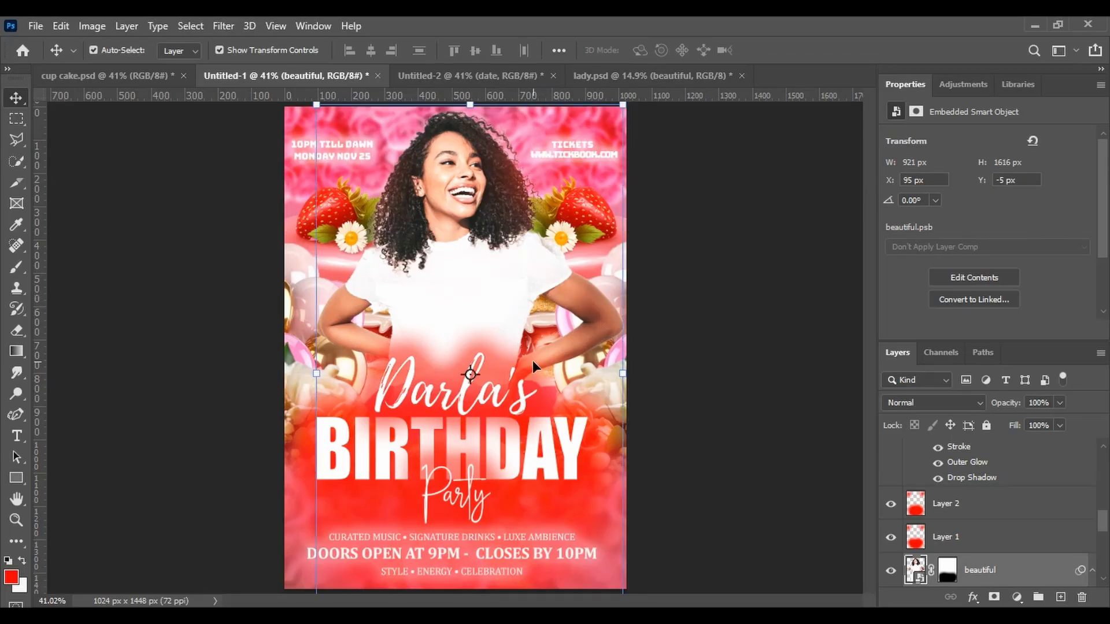
# Rasterize the woman's layer and lighten her left arm with the Dodge tool at a larger brush size
pyautogui.click(17, 396)
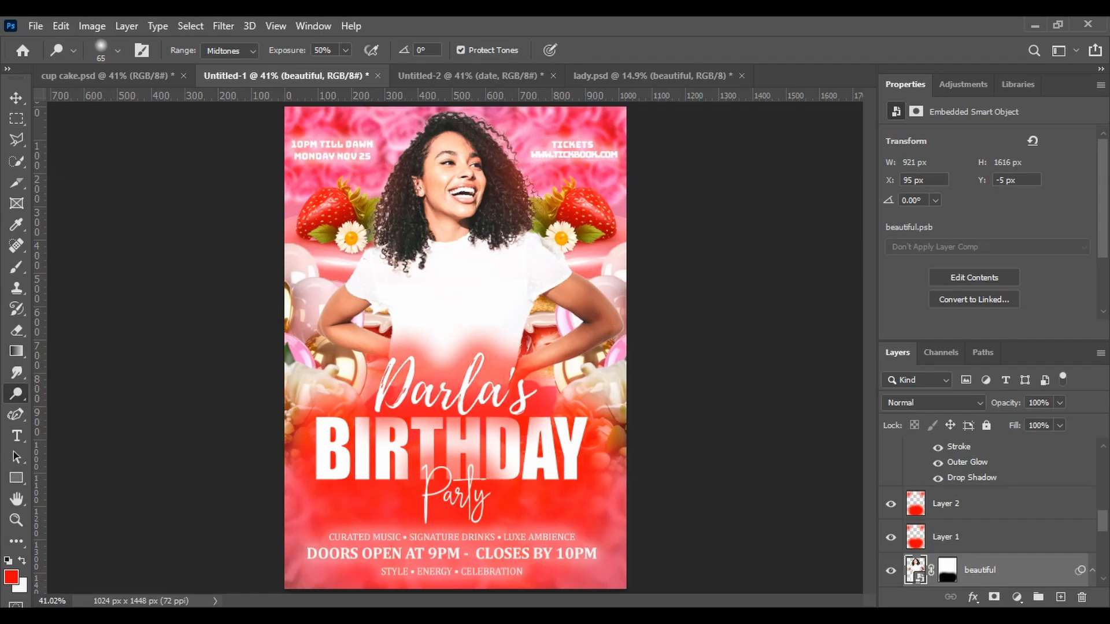
pyautogui.click(598, 336)
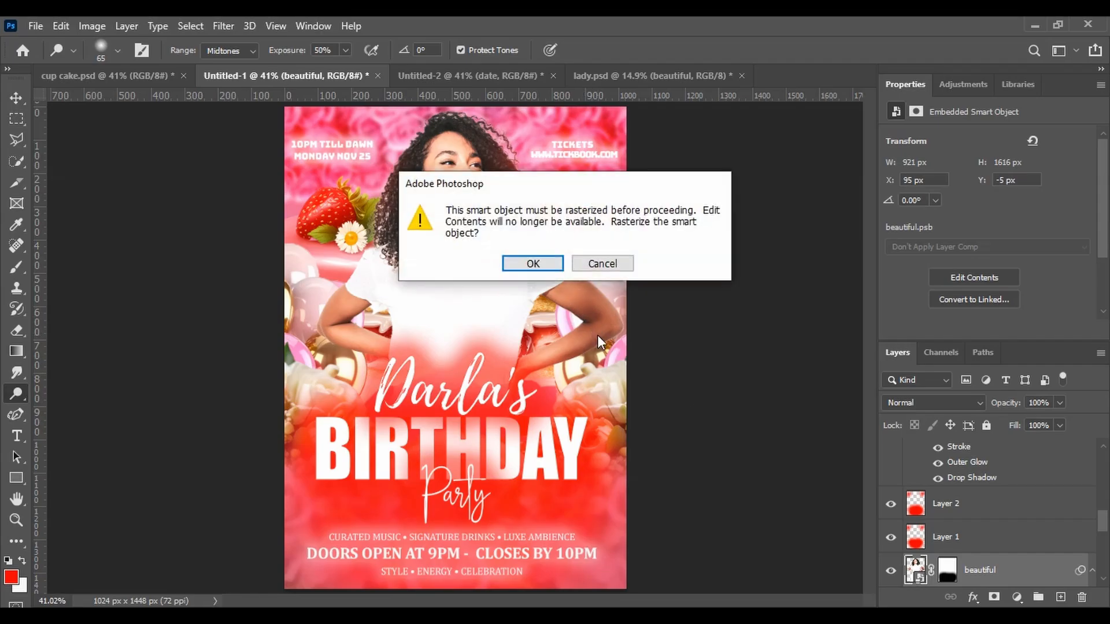
pyautogui.click(517, 261)
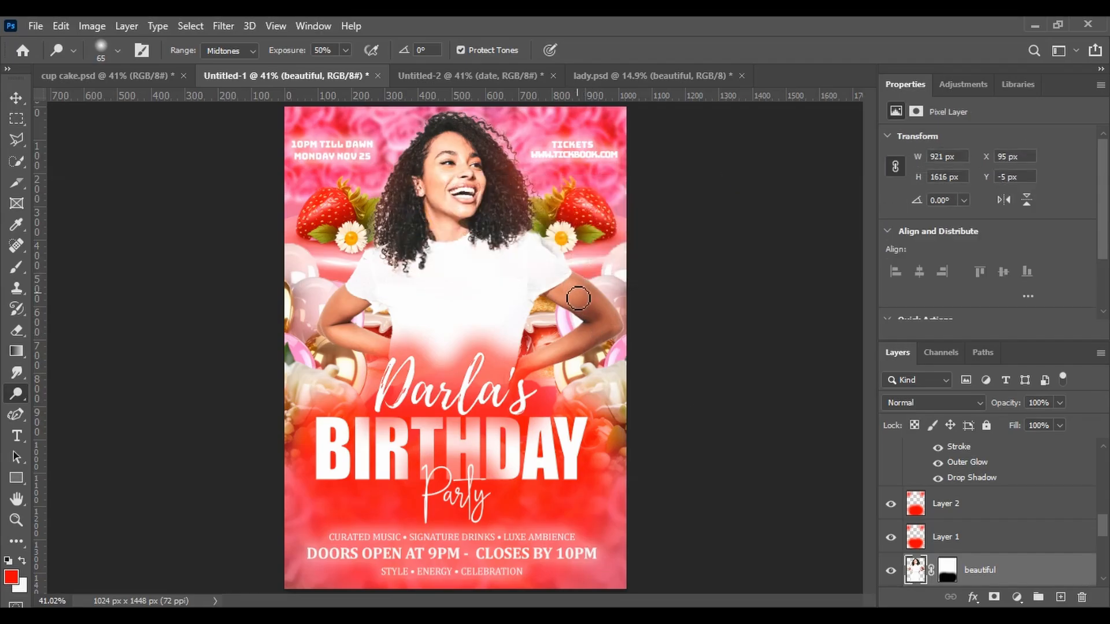
pyautogui.press(']')
pyautogui.press(']')
pyautogui.press(']')
pyautogui.moveTo(578, 296)
pyautogui.mouseDown()
pyautogui.moveTo(599, 322)
pyautogui.moveTo(571, 275)
pyautogui.moveTo(601, 297)
pyautogui.moveTo(604, 308)
pyautogui.moveTo(581, 306)
pyautogui.moveTo(603, 343)
pyautogui.moveTo(555, 359)
pyautogui.moveTo(611, 320)
pyautogui.moveTo(575, 277)
pyautogui.moveTo(603, 294)
pyautogui.moveTo(604, 317)
pyautogui.moveTo(583, 303)
pyautogui.moveTo(607, 336)
pyautogui.moveTo(551, 356)
pyautogui.mouseUp()
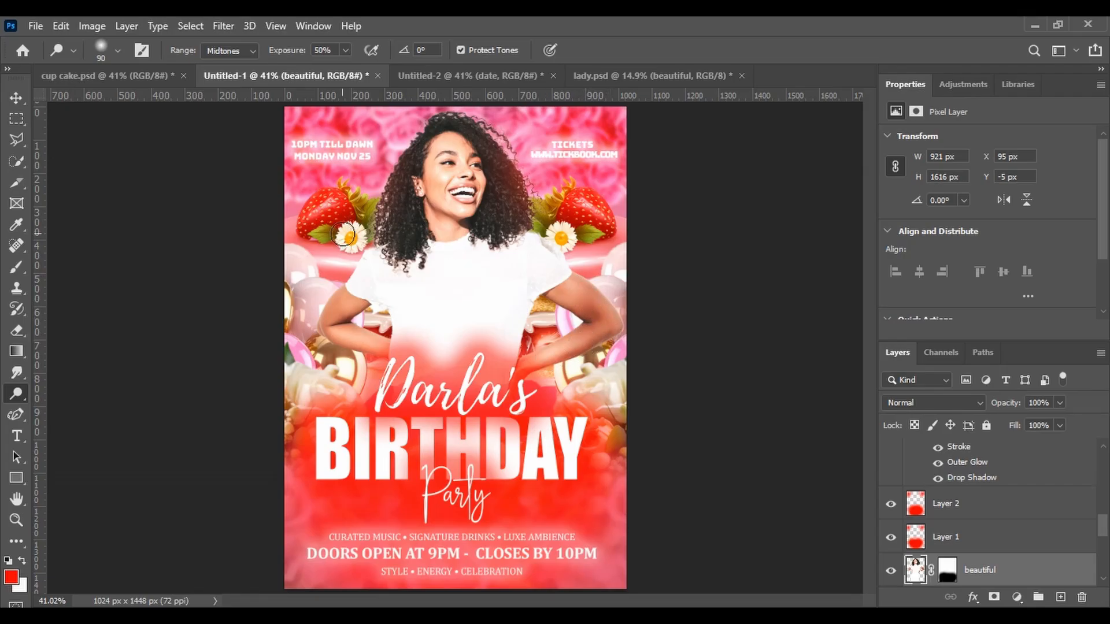
# Select Layer 1 and paint red with a 500 px soft brush above the woman's hair
pyautogui.click(14, 97)
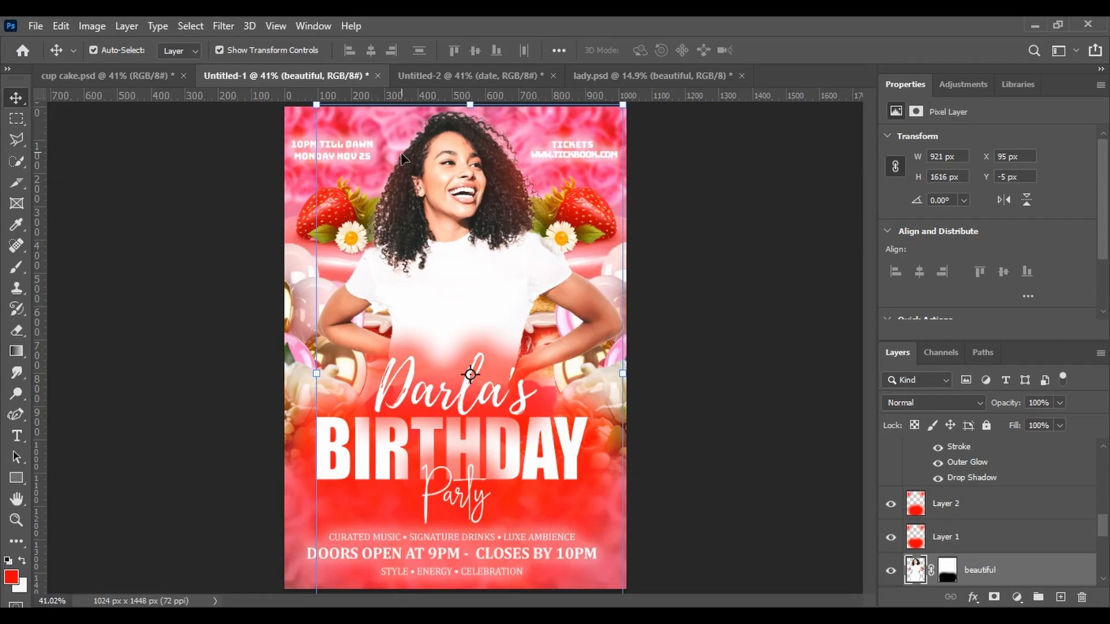
pyautogui.click(913, 547)
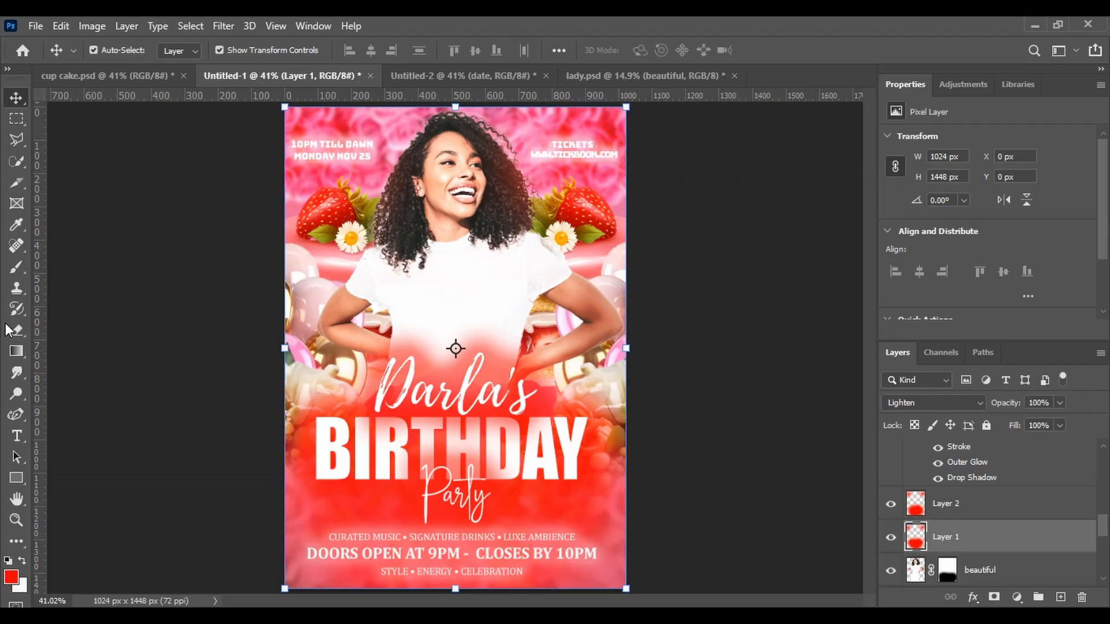
pyautogui.click(15, 269)
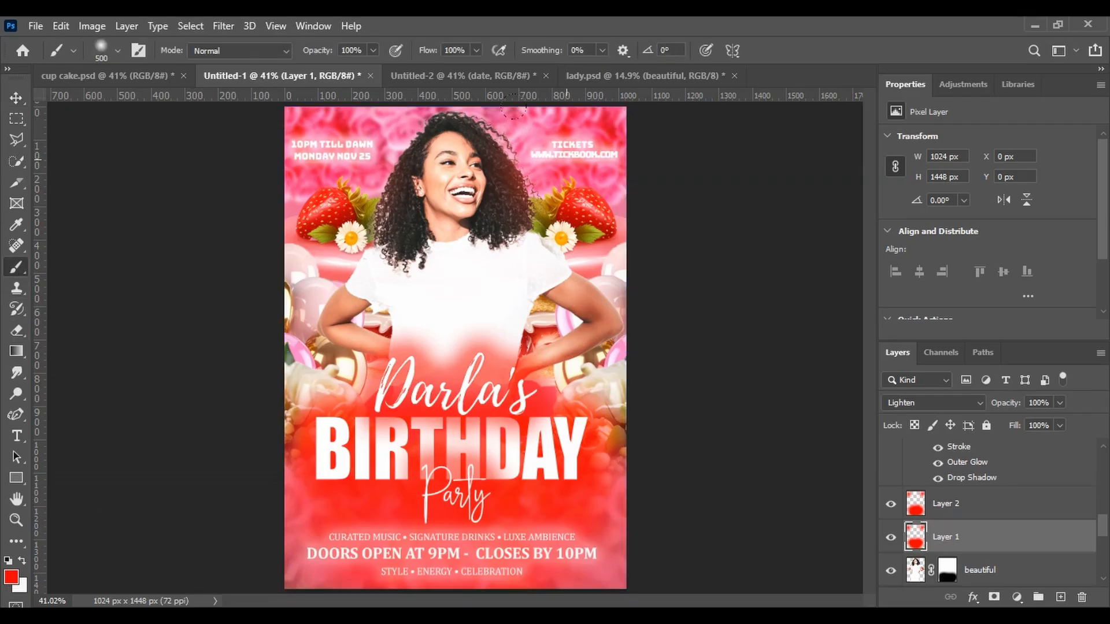
pyautogui.press('[')
pyautogui.press('[')
pyautogui.press('[')
pyautogui.press(']')
pyautogui.press(']')
pyautogui.press(']')
pyautogui.press(']')
pyautogui.click(518, 175)
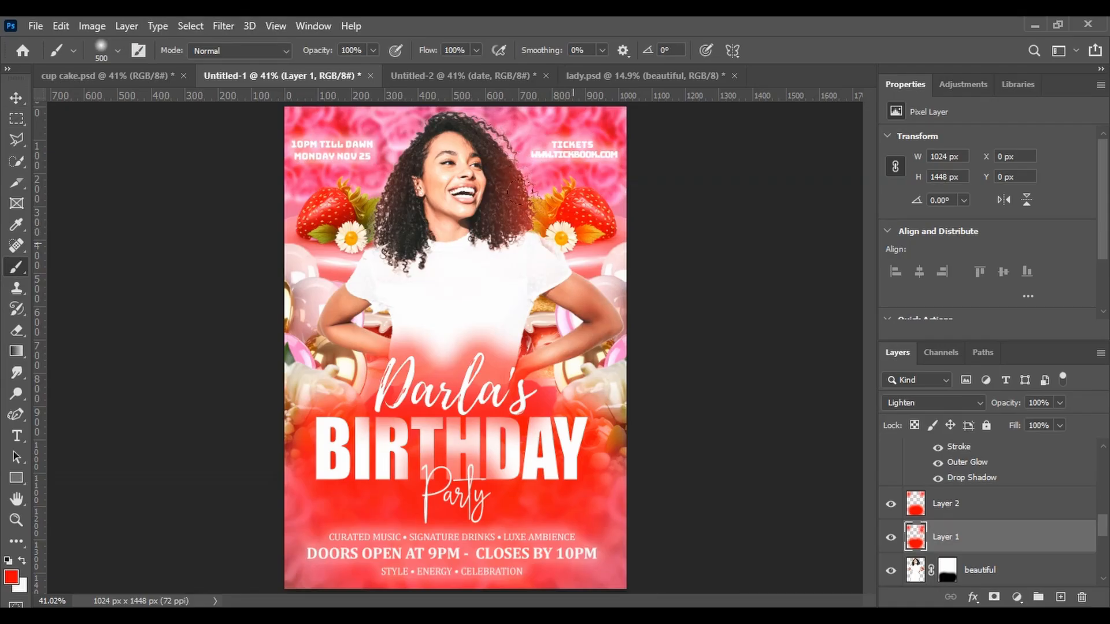
# Paint red on Layer 2 above her hair and beside her right arm
pyautogui.click(924, 510)
pyautogui.click(524, 183)
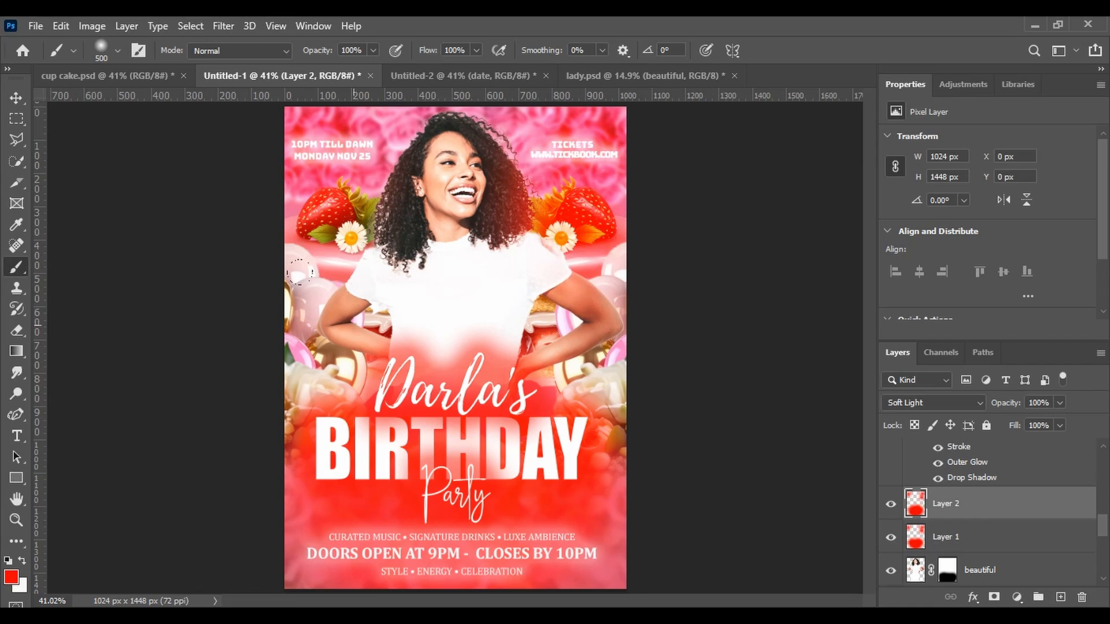
pyautogui.click(315, 319)
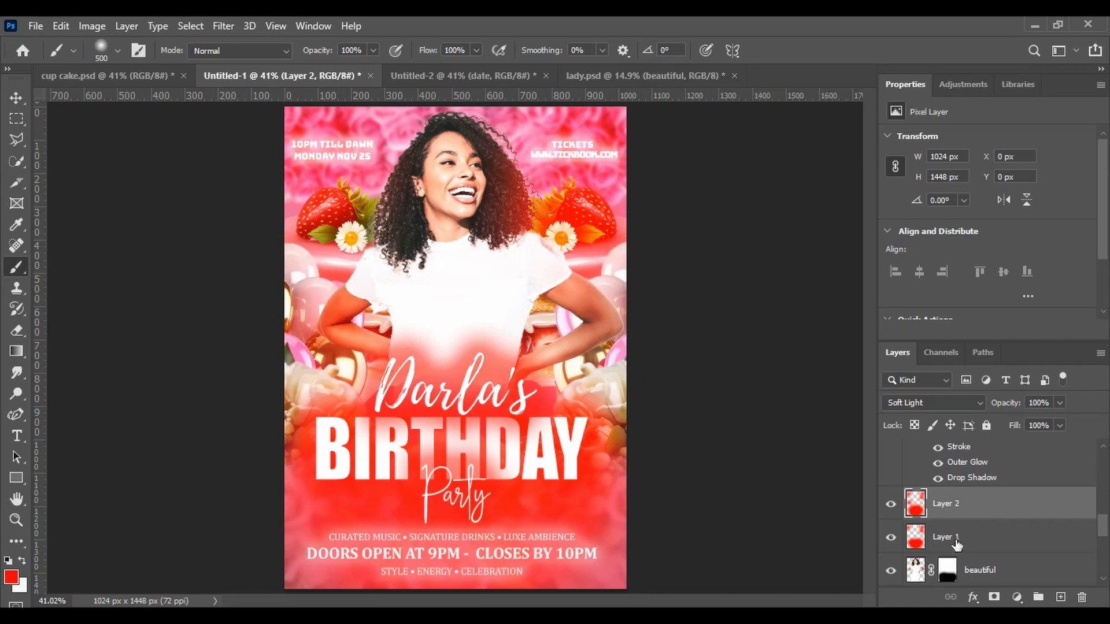
# Paint a red stroke across the upper-left corner on Layer 1
pyautogui.click(955, 542)
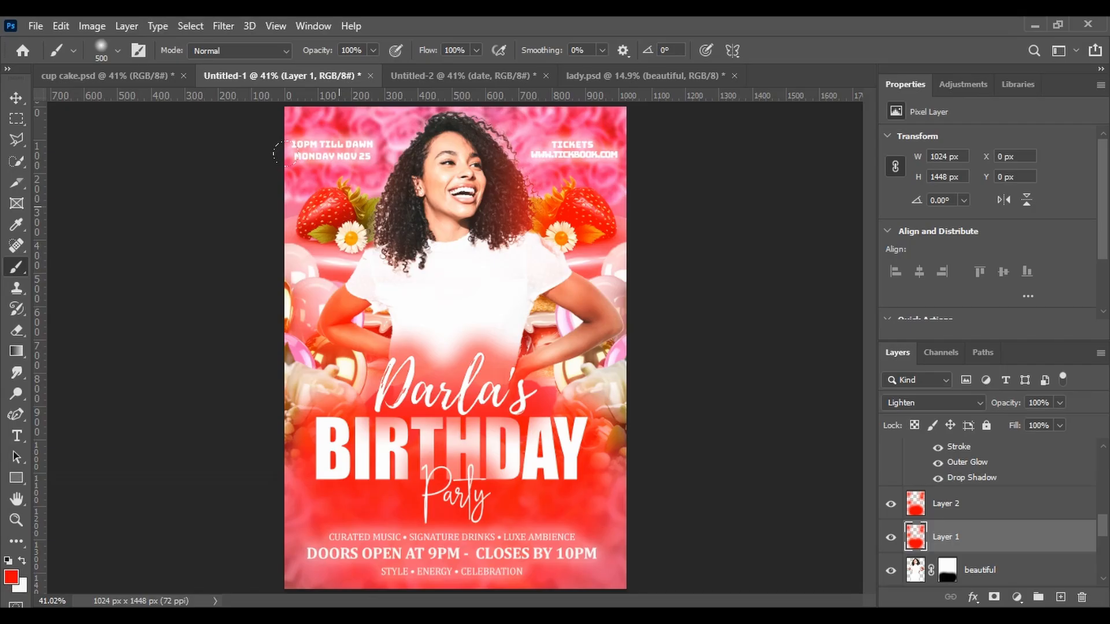
pyautogui.moveTo(283, 154); pyautogui.dragTo(393, 231)
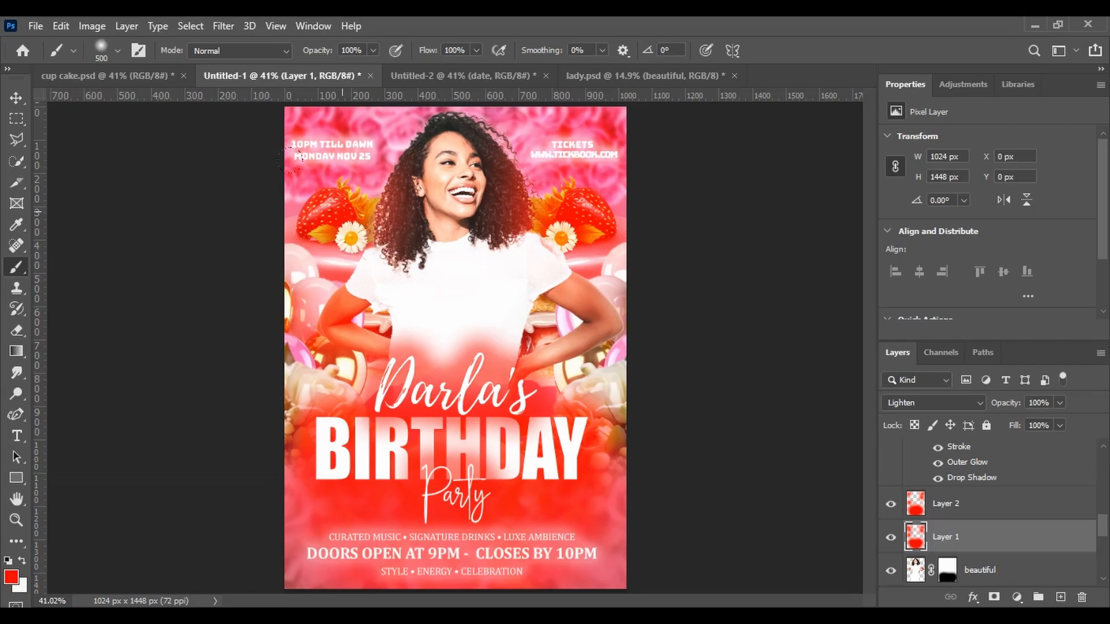
pyautogui.click(957, 504)
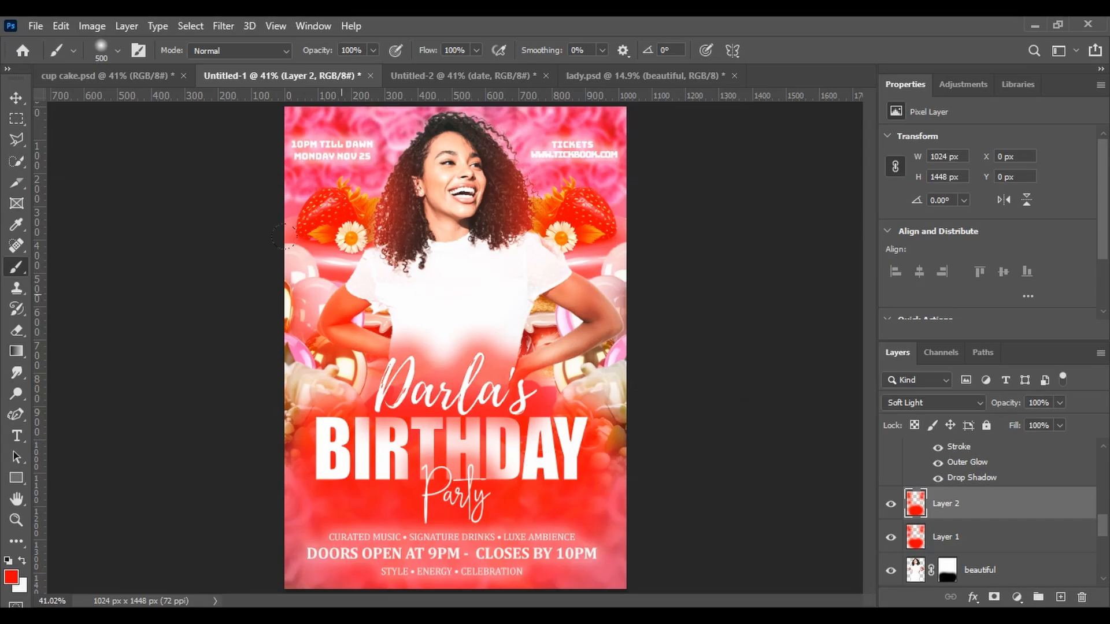
pyautogui.click(16, 100)
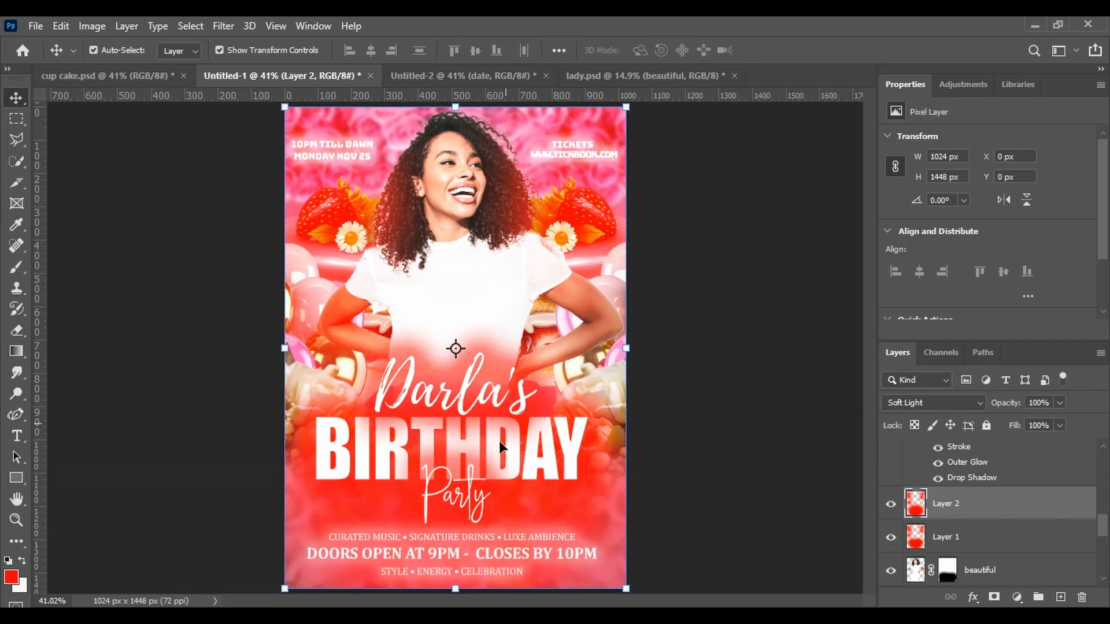
# Nudge the event details text block slightly downward
pyautogui.click(475, 552)
pyautogui.press('Down')
pyautogui.press('Down')
pyautogui.press('Down')
pyautogui.press('Down')
pyautogui.press('Down')
pyautogui.press('Down')
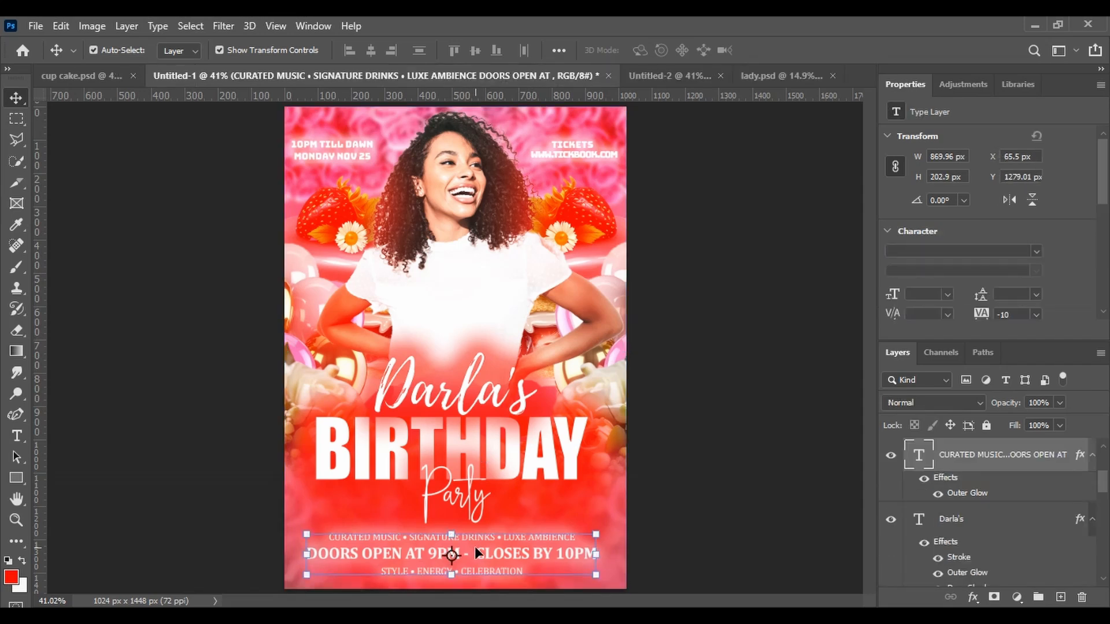
pyautogui.press('Up')
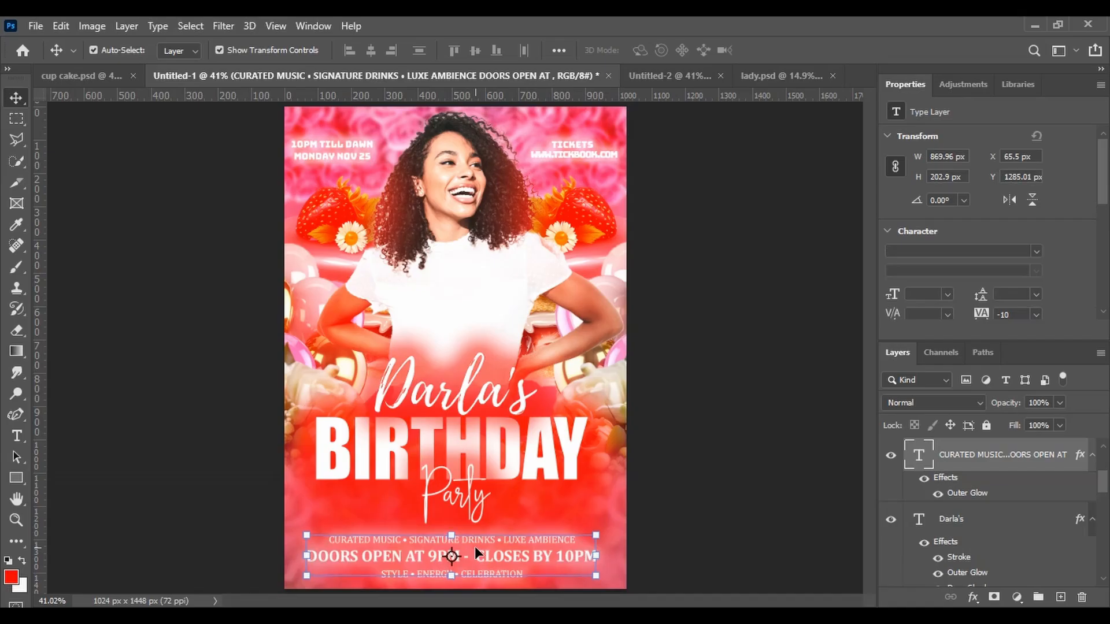